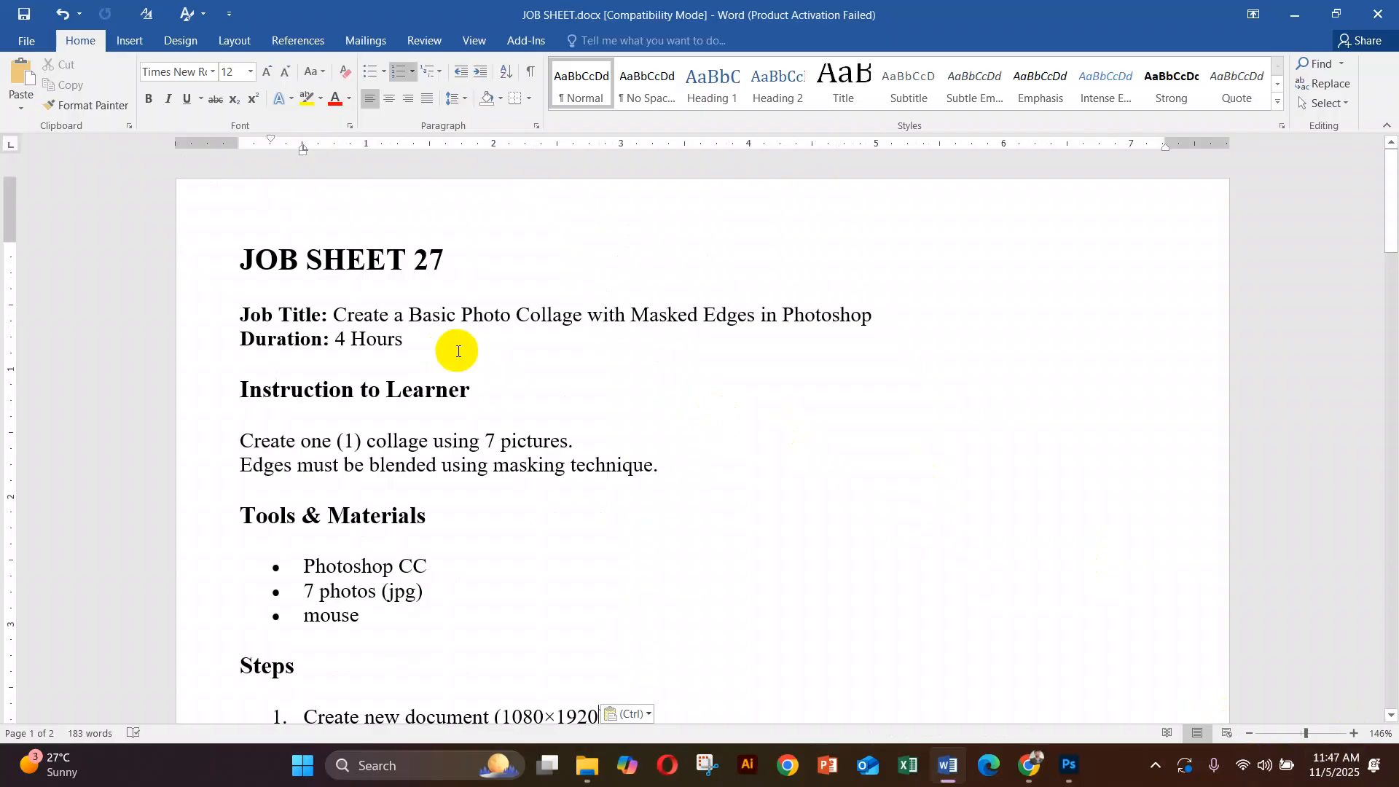
# Read through Job Sheet 27, covering its instructions, materials, steps, required deliverables and assessment rubric.
pyautogui.scroll(-3, 458, 351)
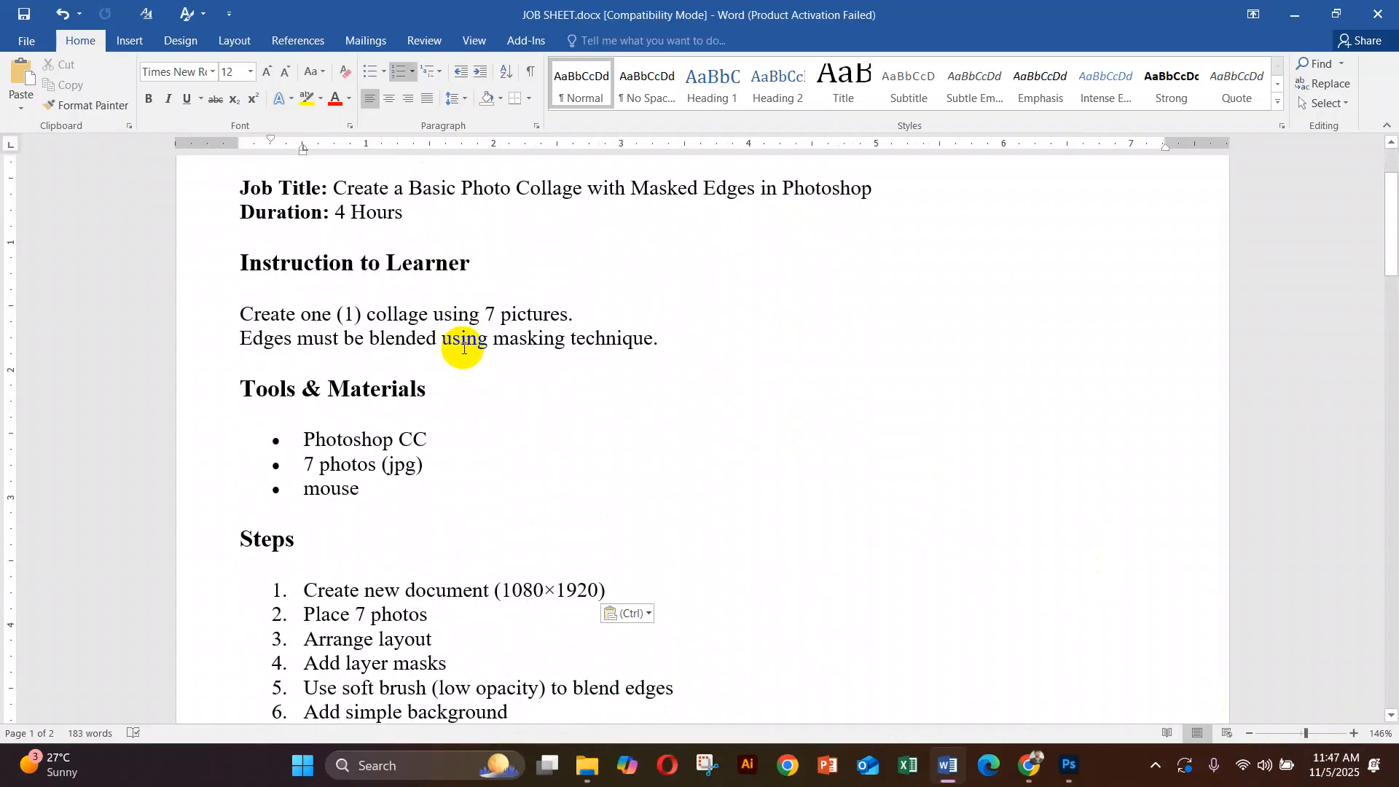
pyautogui.scroll(3, 467, 348)
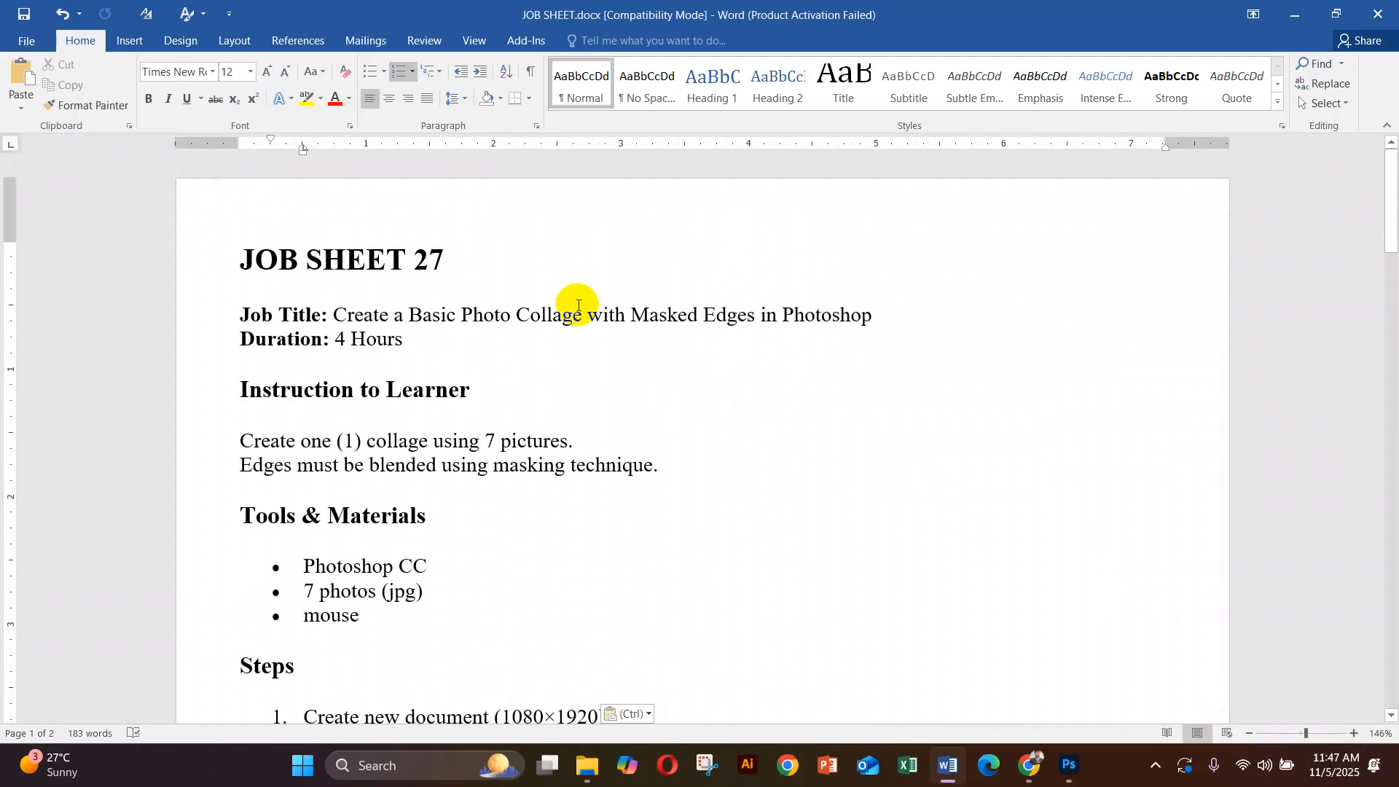
pyautogui.scroll(3, 574, 320)
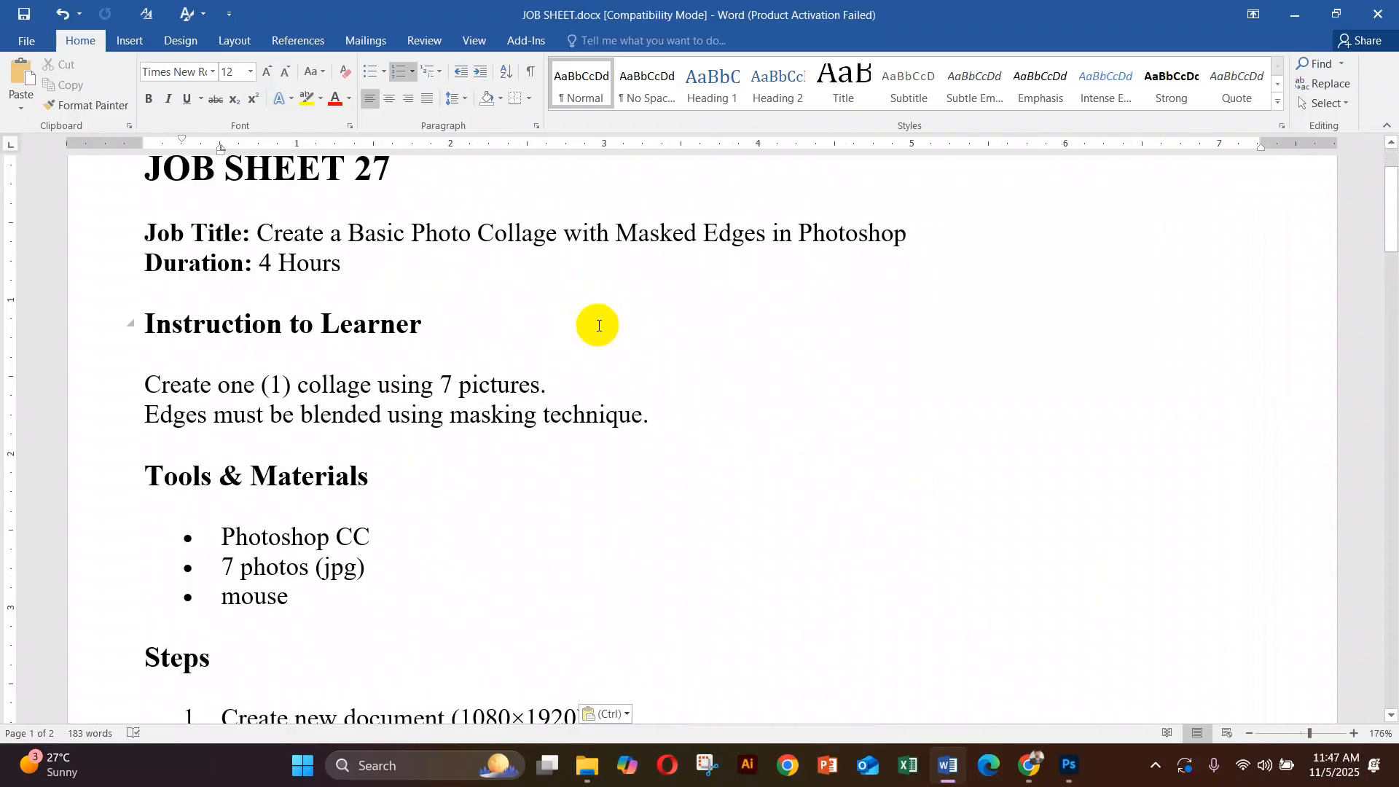
pyautogui.scroll(-1, 600, 322)
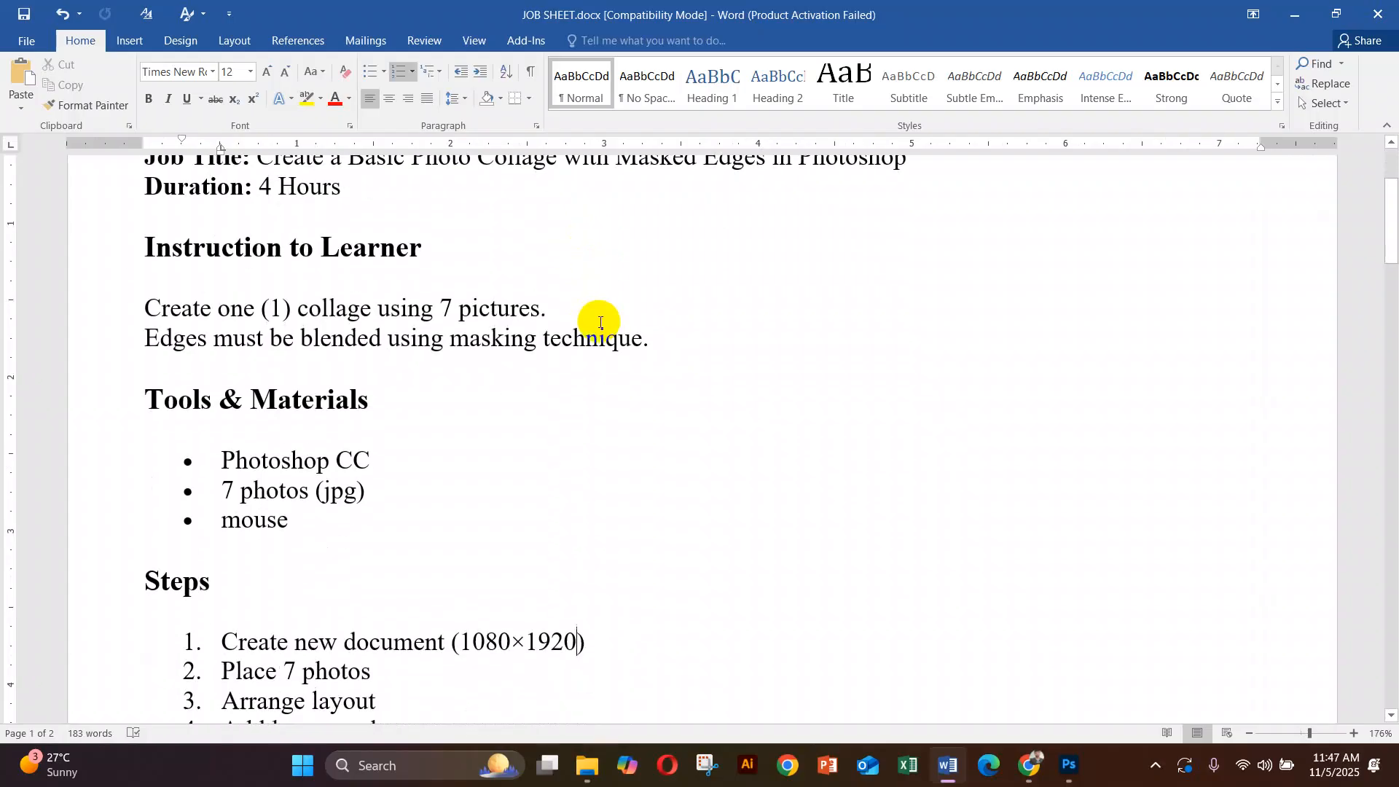
pyautogui.scroll(-2, 600, 322)
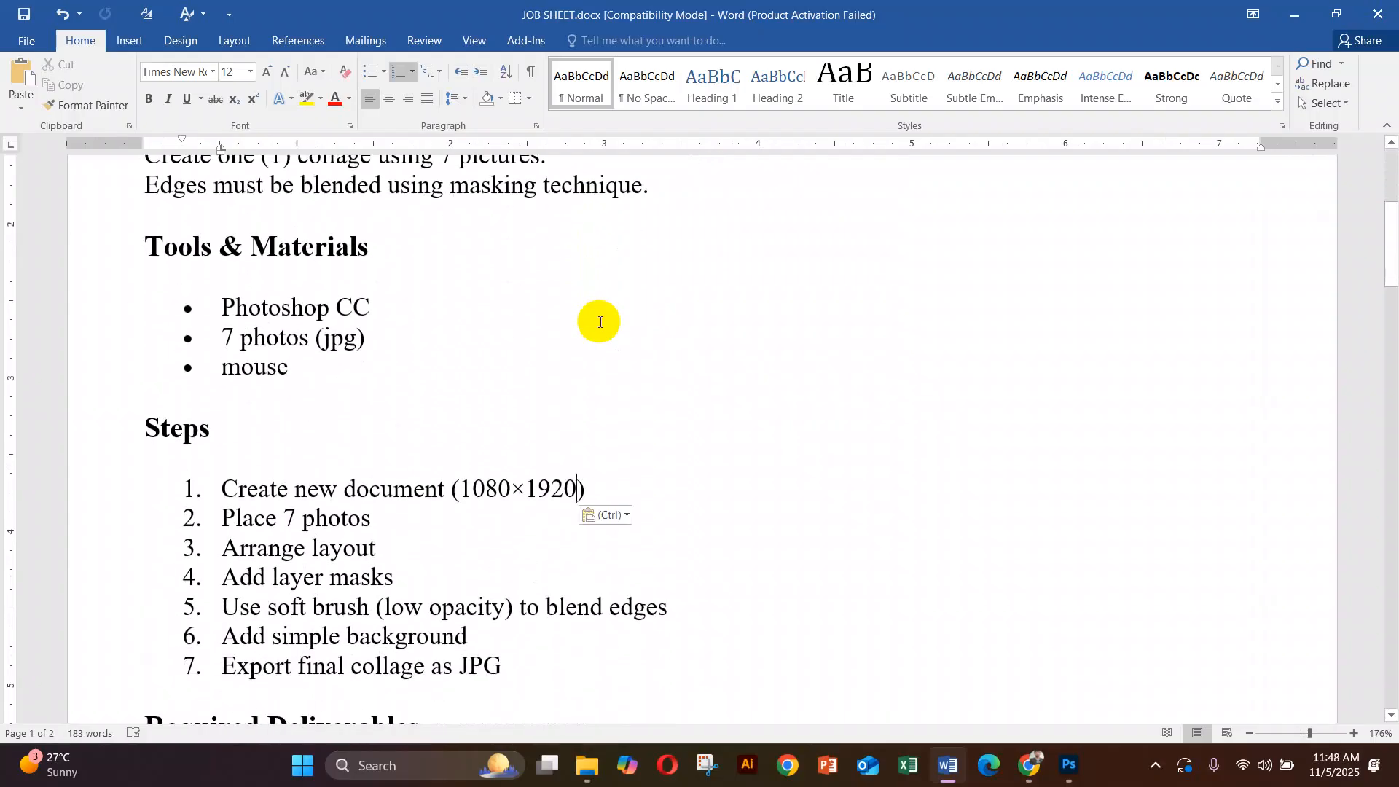
pyautogui.scroll(-1, 602, 325)
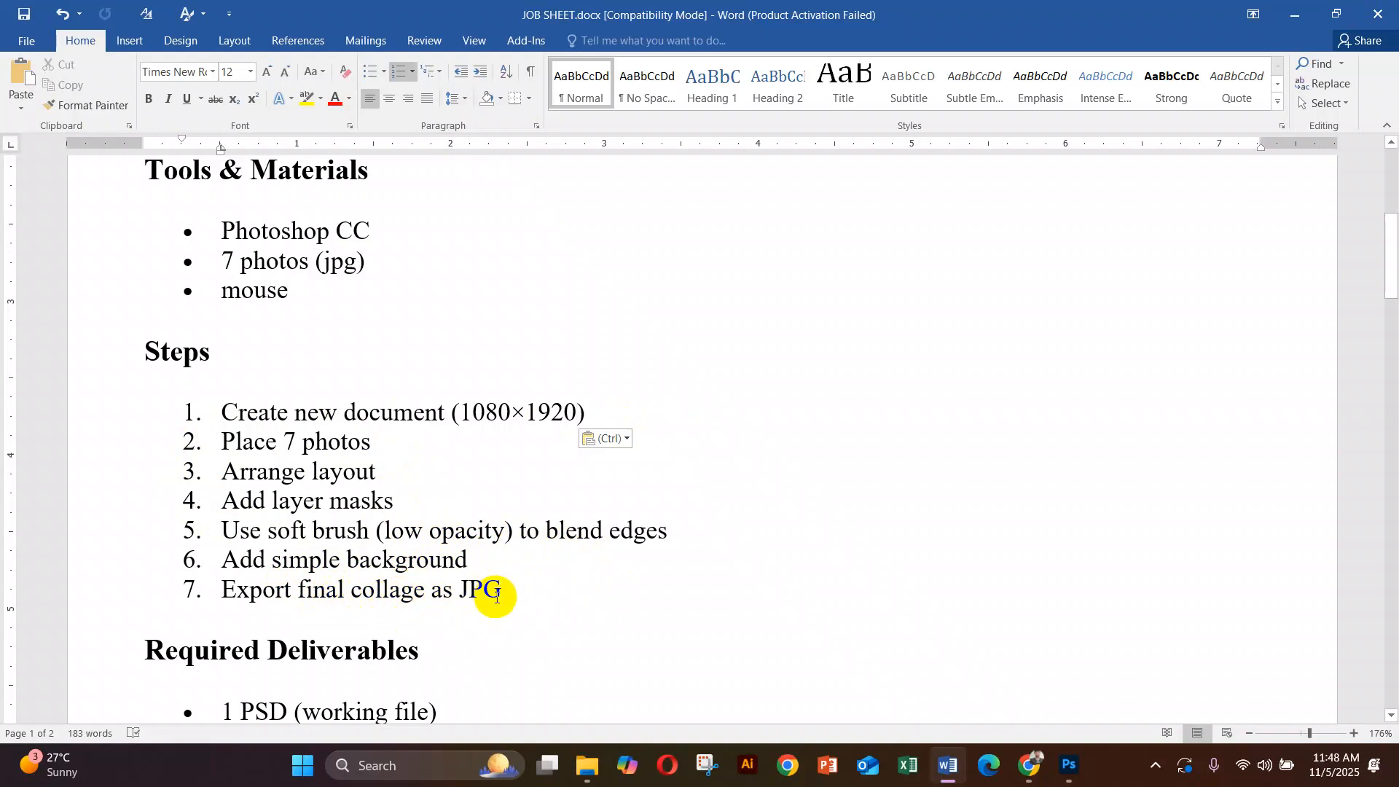
pyautogui.scroll(-1, 496, 597)
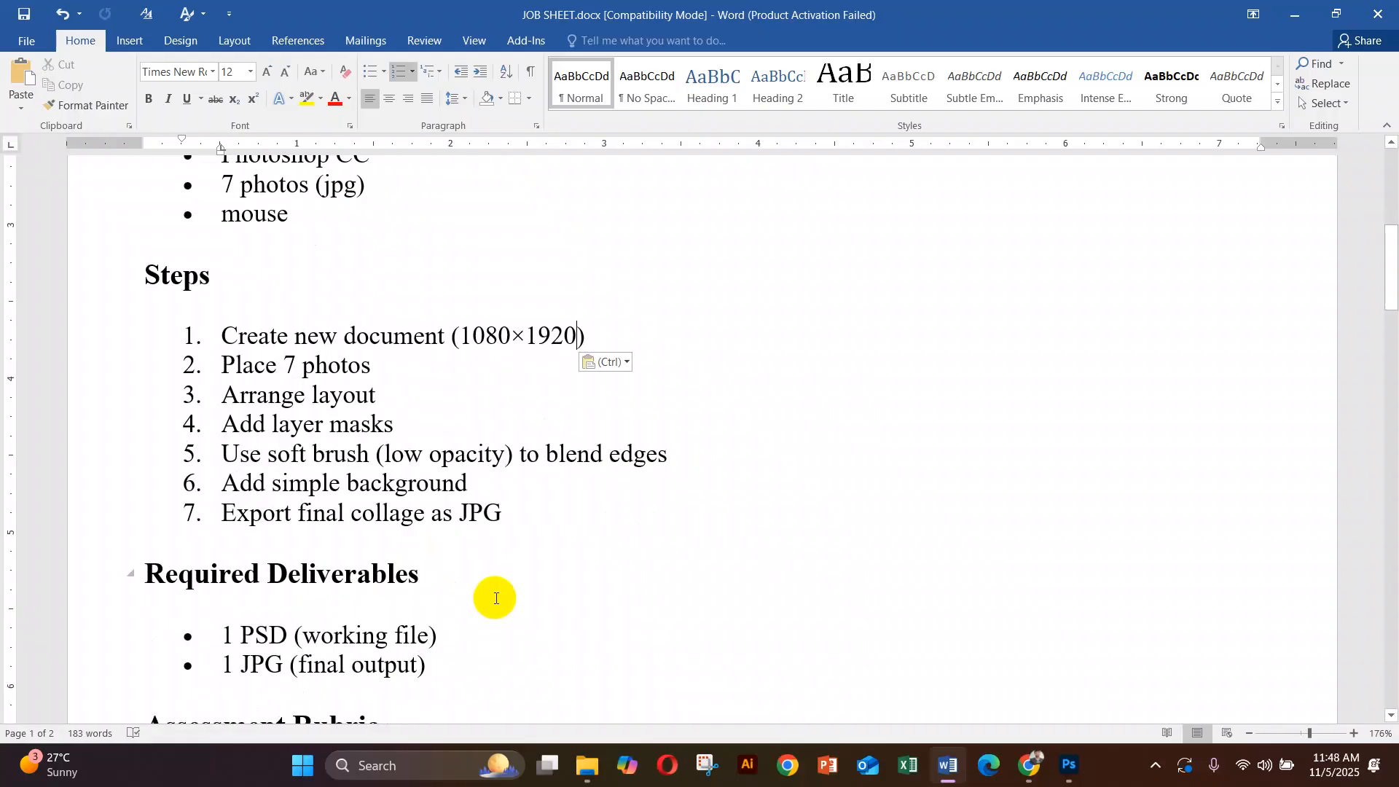
pyautogui.scroll(-2, 475, 587)
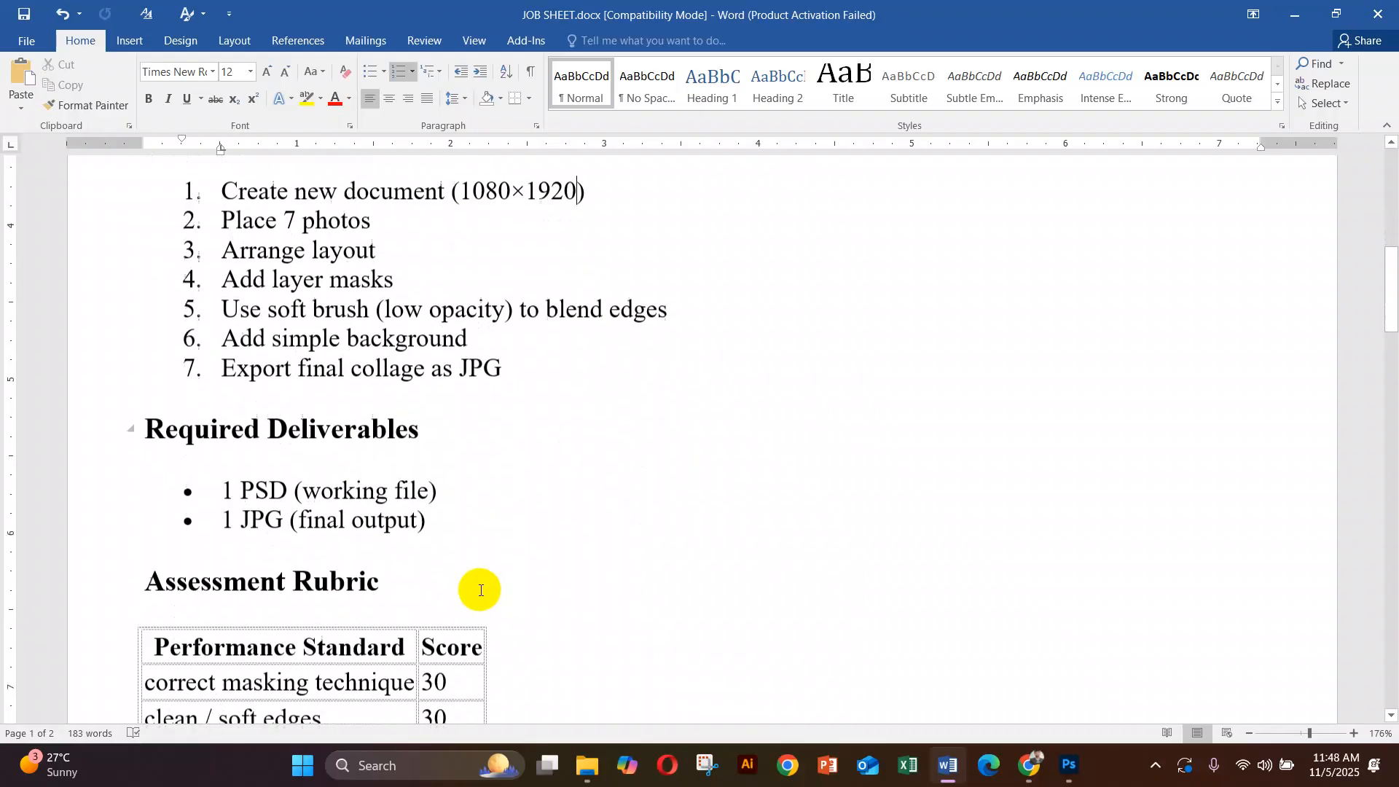
pyautogui.scroll(-1, 354, 444)
pyautogui.scroll(-1, 354, 450)
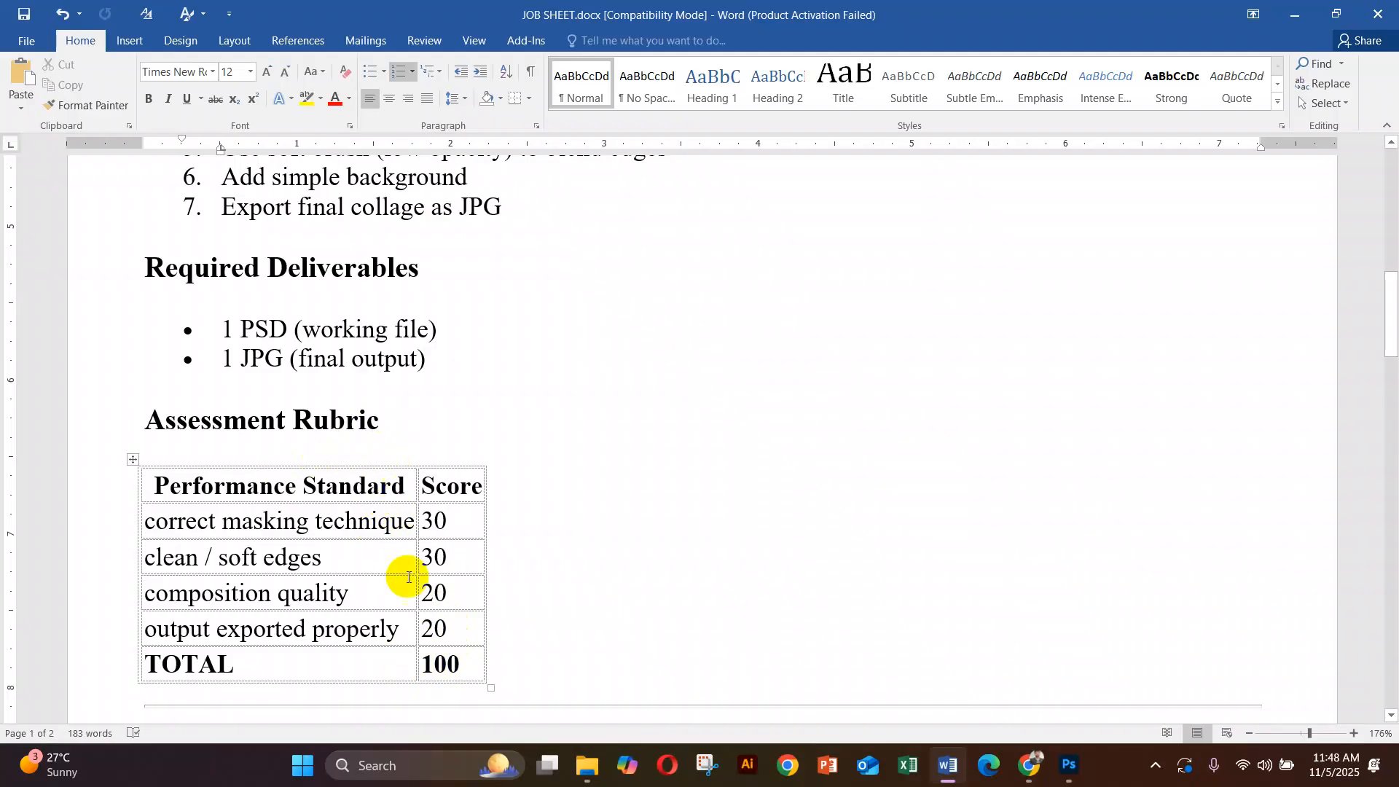
pyautogui.scroll(-1, 410, 620)
pyautogui.scroll(-1, 411, 620)
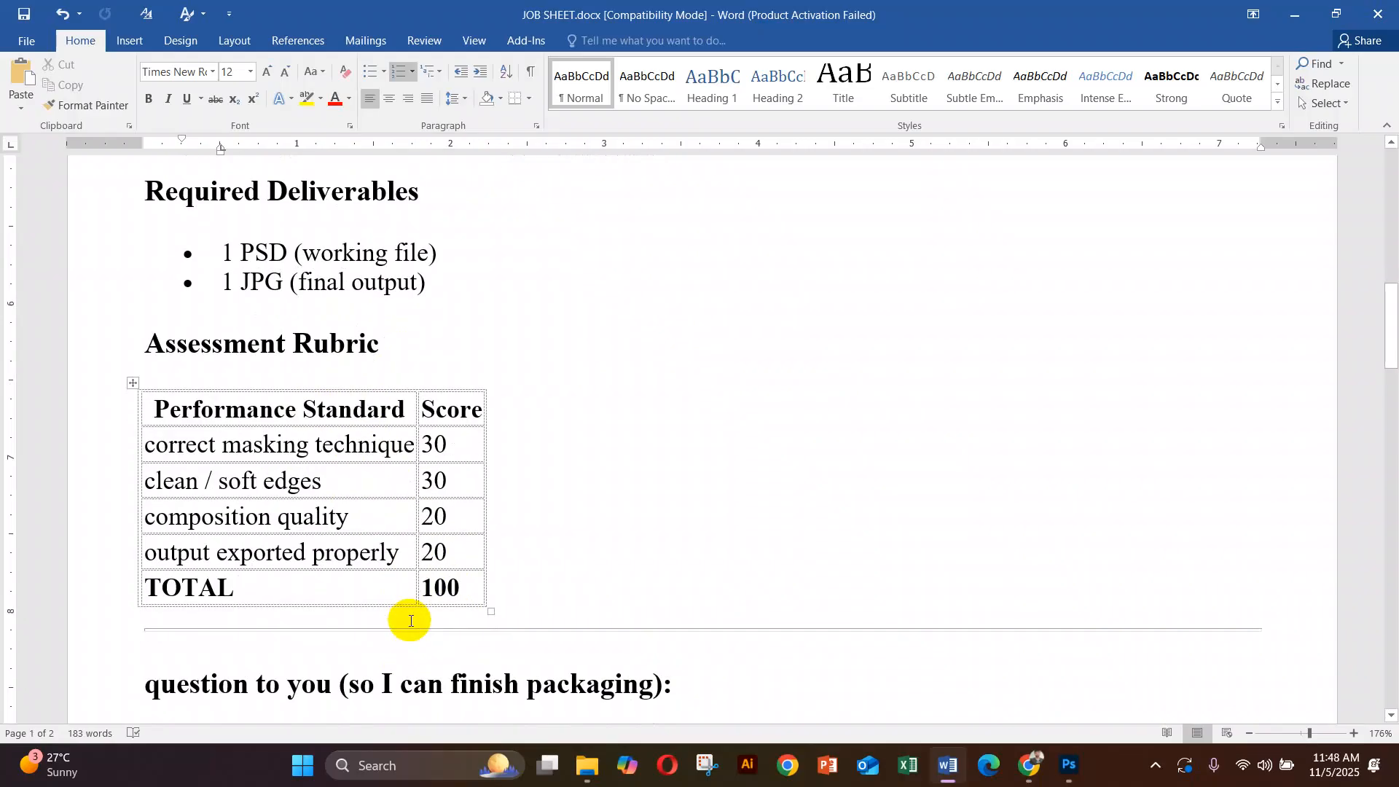
pyautogui.scroll(-2, 410, 620)
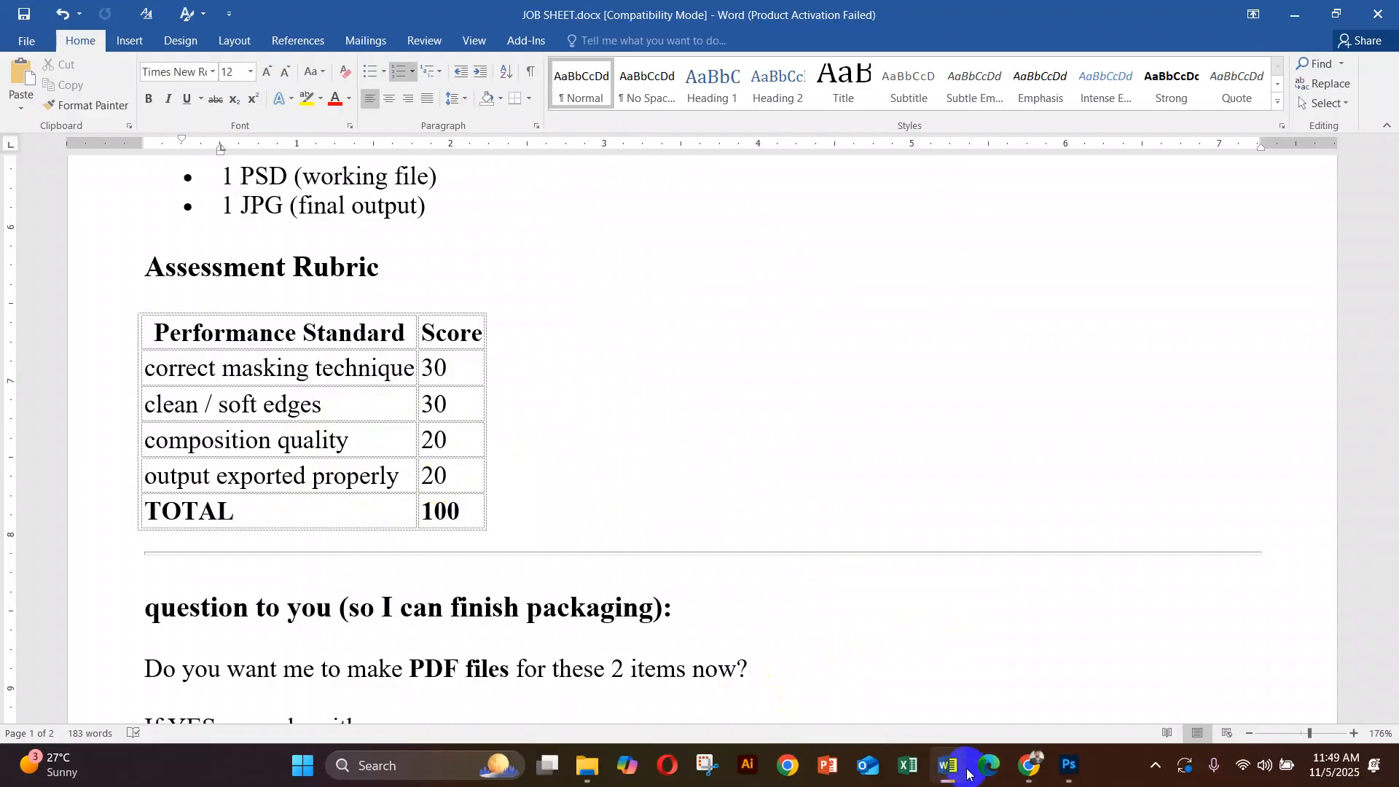
# Switch to Photoshop and examine the orange tea poster from its title down to the teapot, cup and oranges.
pyautogui.click(1073, 772)
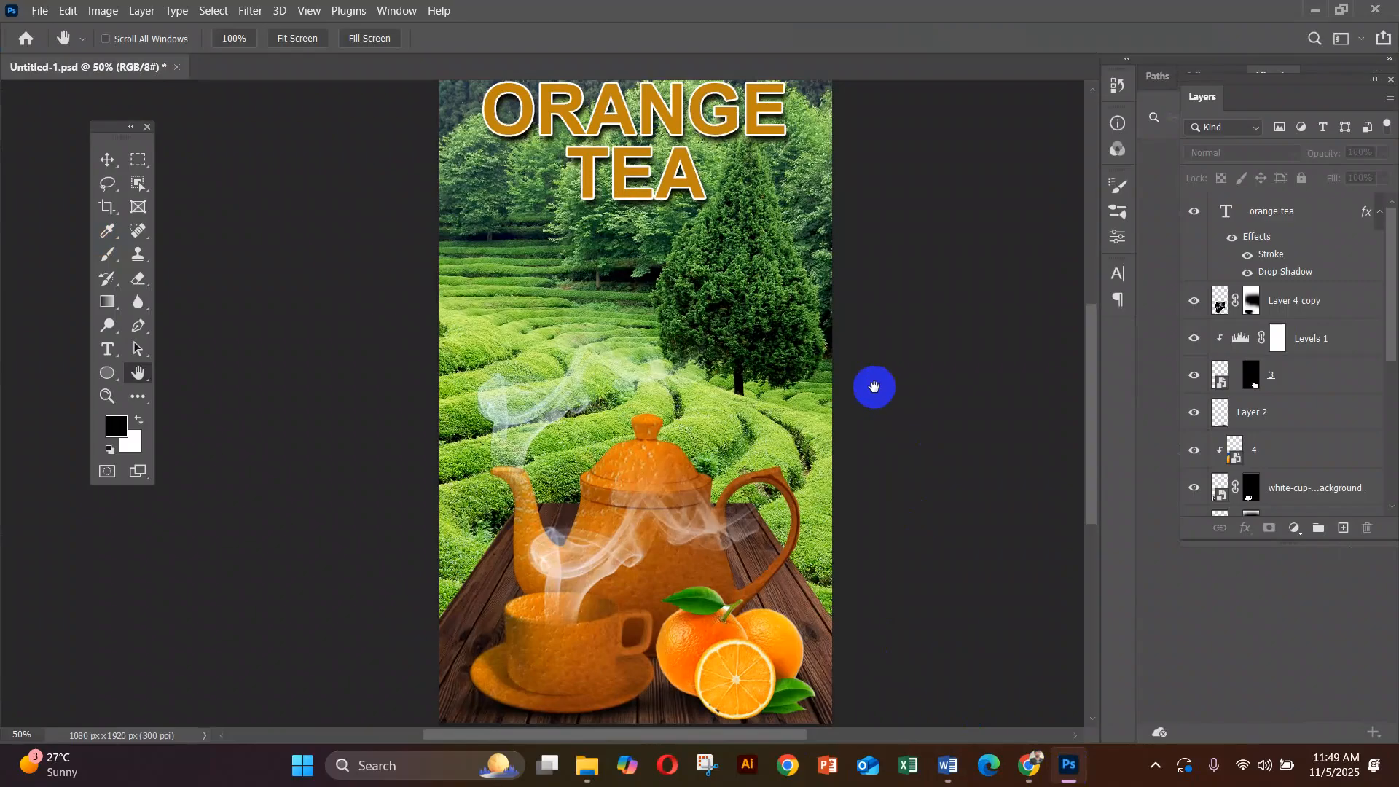
pyautogui.press('Tab')
pyautogui.press('Tab')
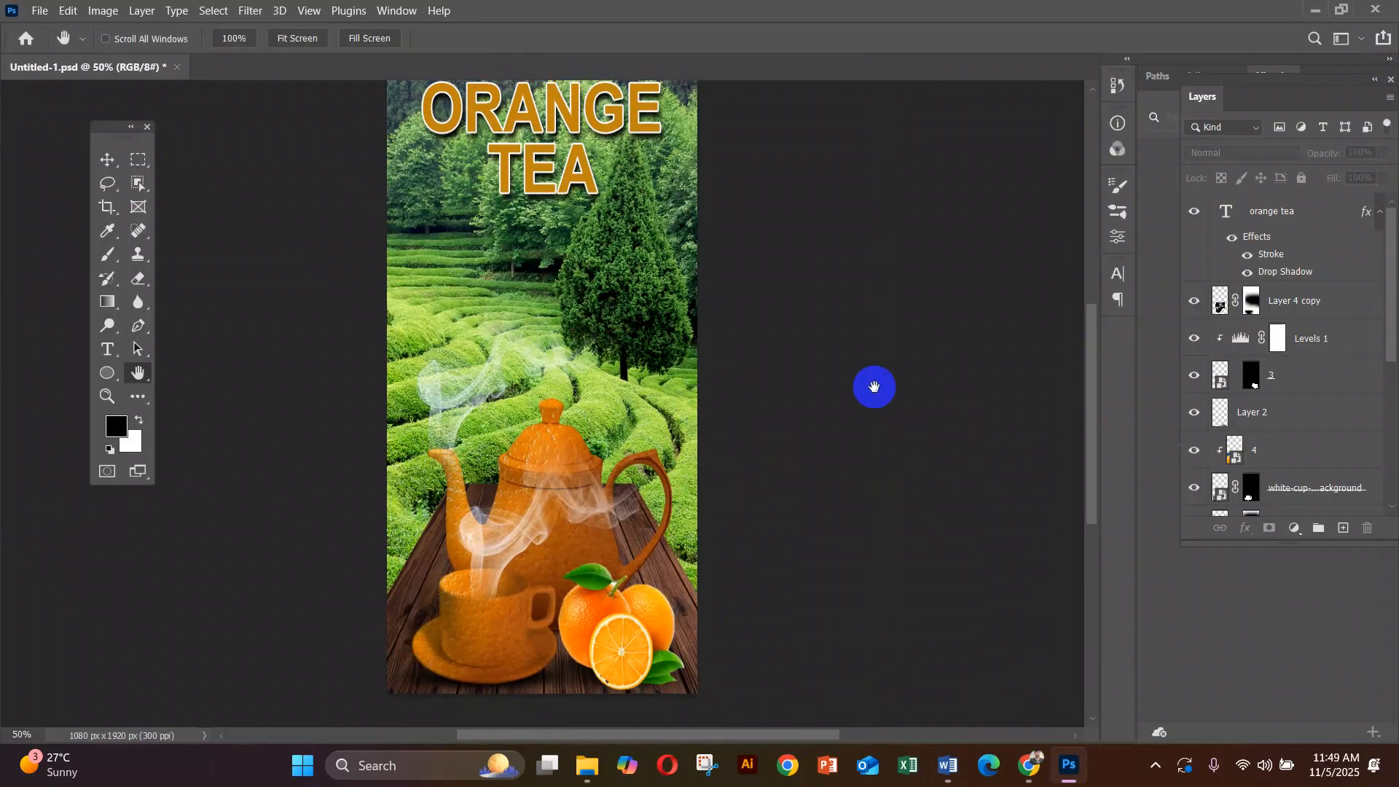
pyautogui.moveTo(799, 385); pyautogui.dragTo(763, 395)
pyautogui.moveTo(719, 438); pyautogui.dragTo(721, 408)
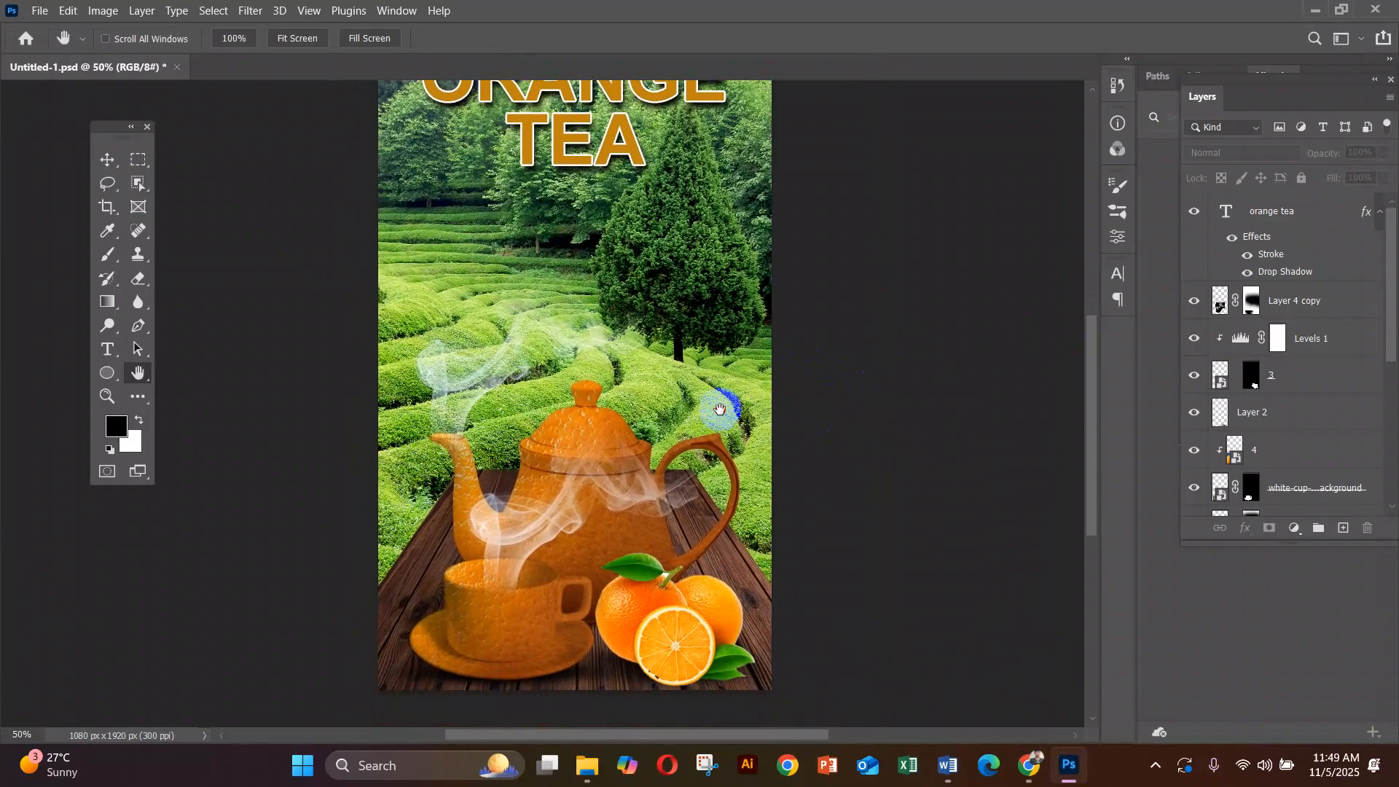
pyautogui.hotkey('ctrl', '-')
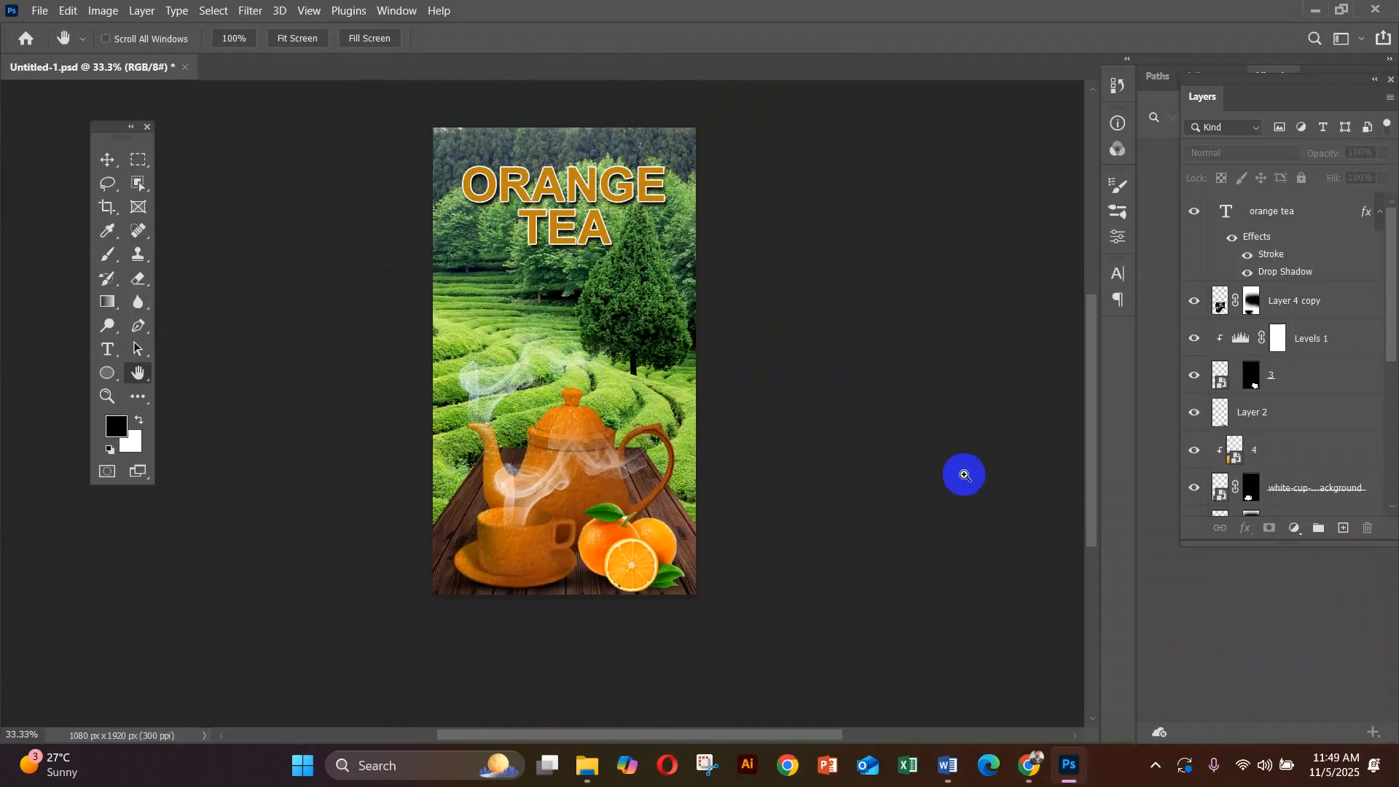
pyautogui.keyDown('ctrl'); pyautogui.click(716, 448); pyautogui.keyUp('ctrl')
pyautogui.moveTo(703, 435); pyautogui.dragTo(708, 448)
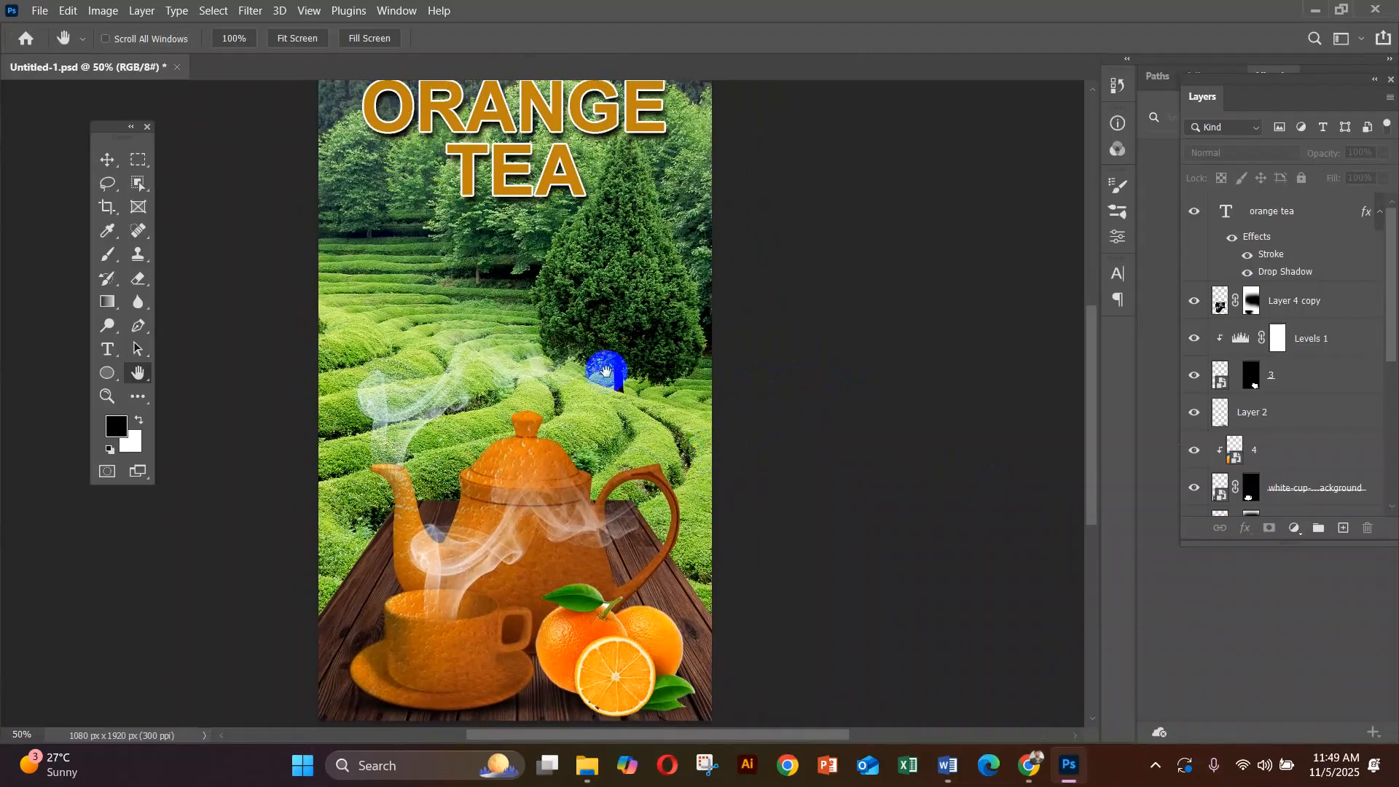
pyautogui.moveTo(561, 367); pyautogui.dragTo(640, 369)
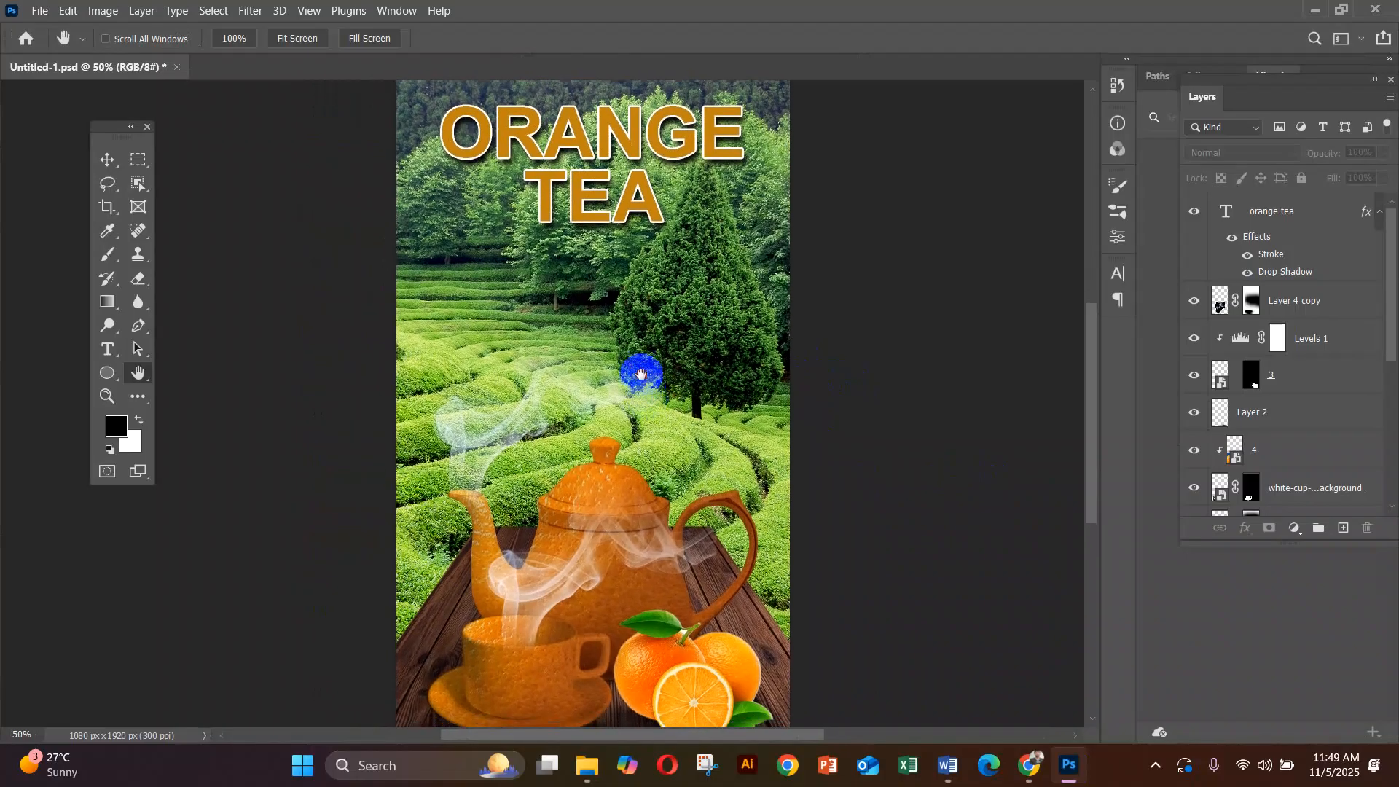
pyautogui.moveTo(719, 443); pyautogui.dragTo(717, 441)
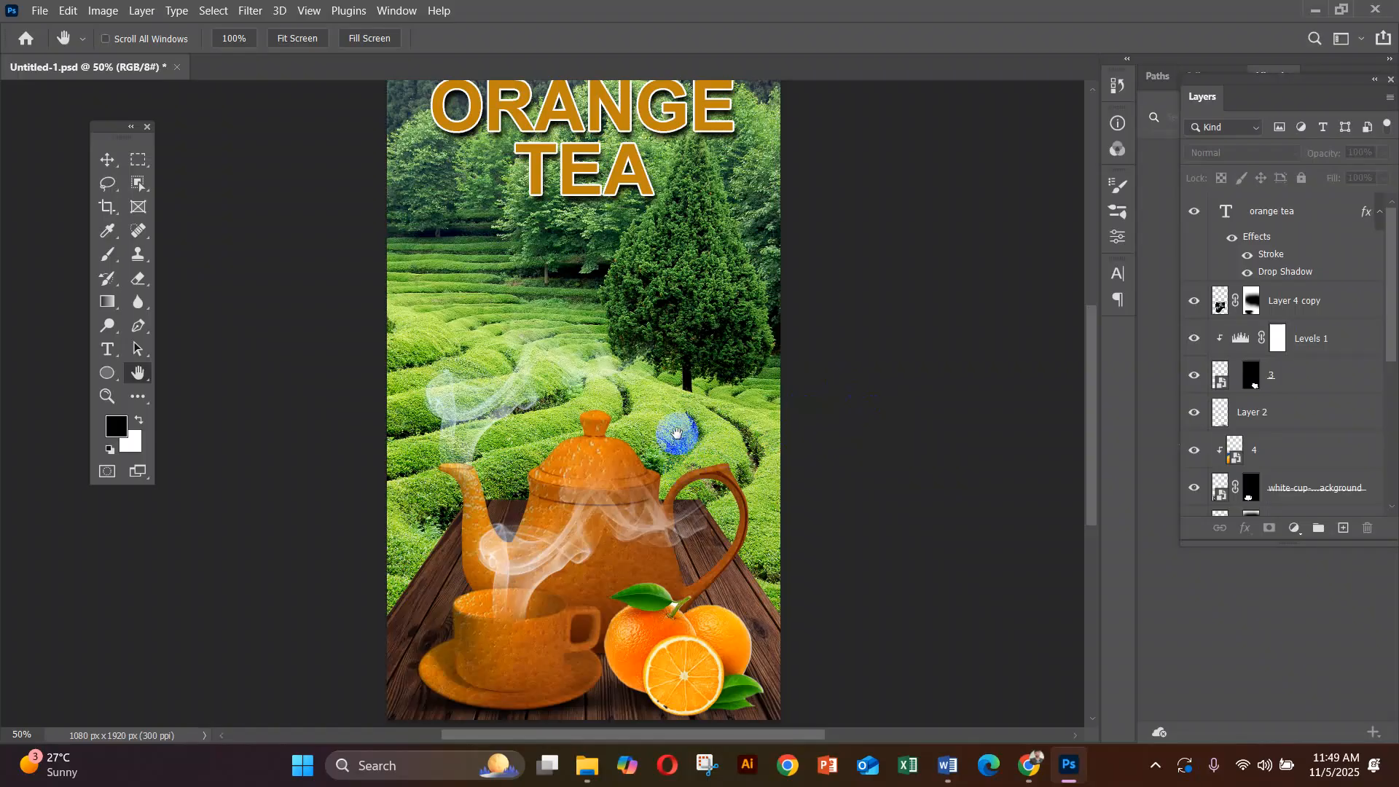
pyautogui.moveTo(649, 453); pyautogui.dragTo(683, 446)
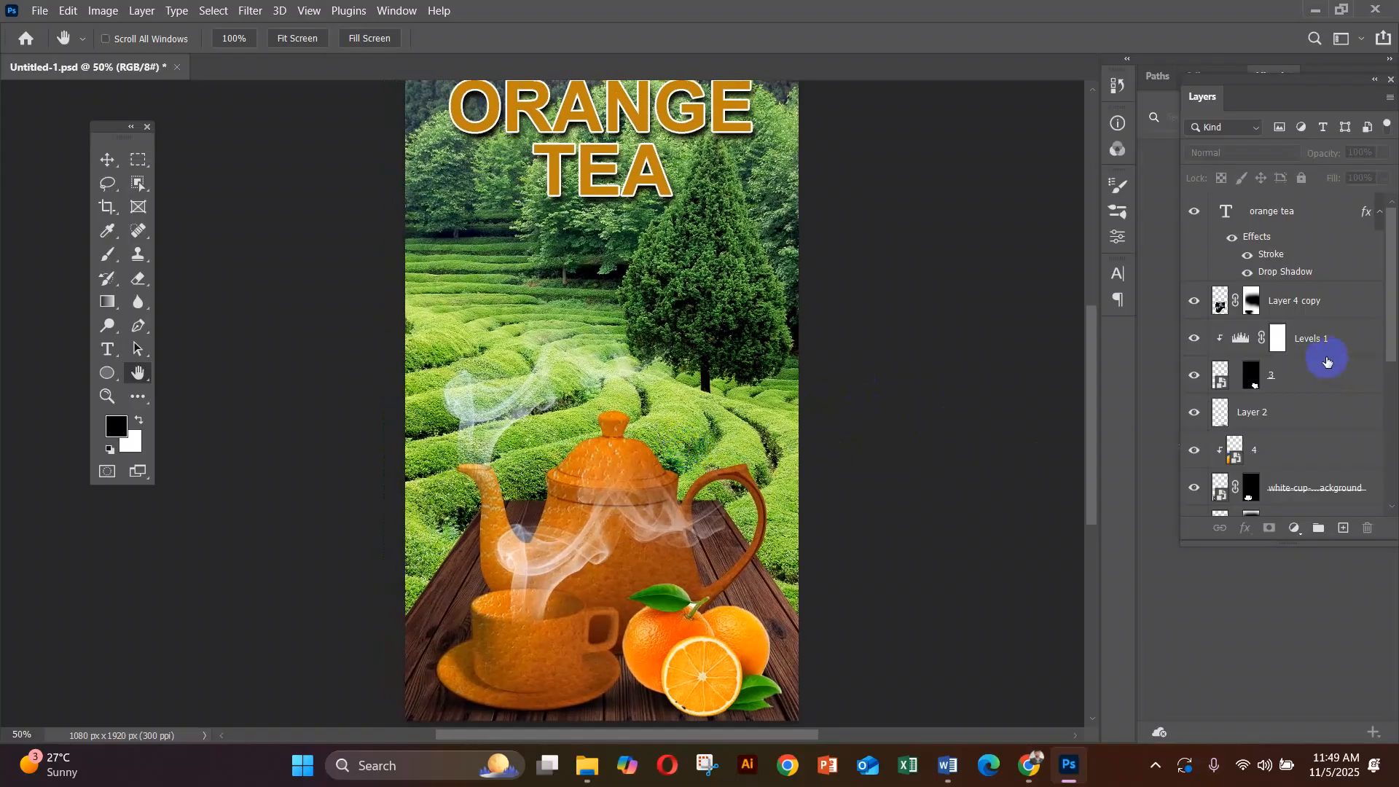
# Toggle the visibility of the orange tea text layer to compare the poster with and without its title.
pyautogui.click(1195, 217)
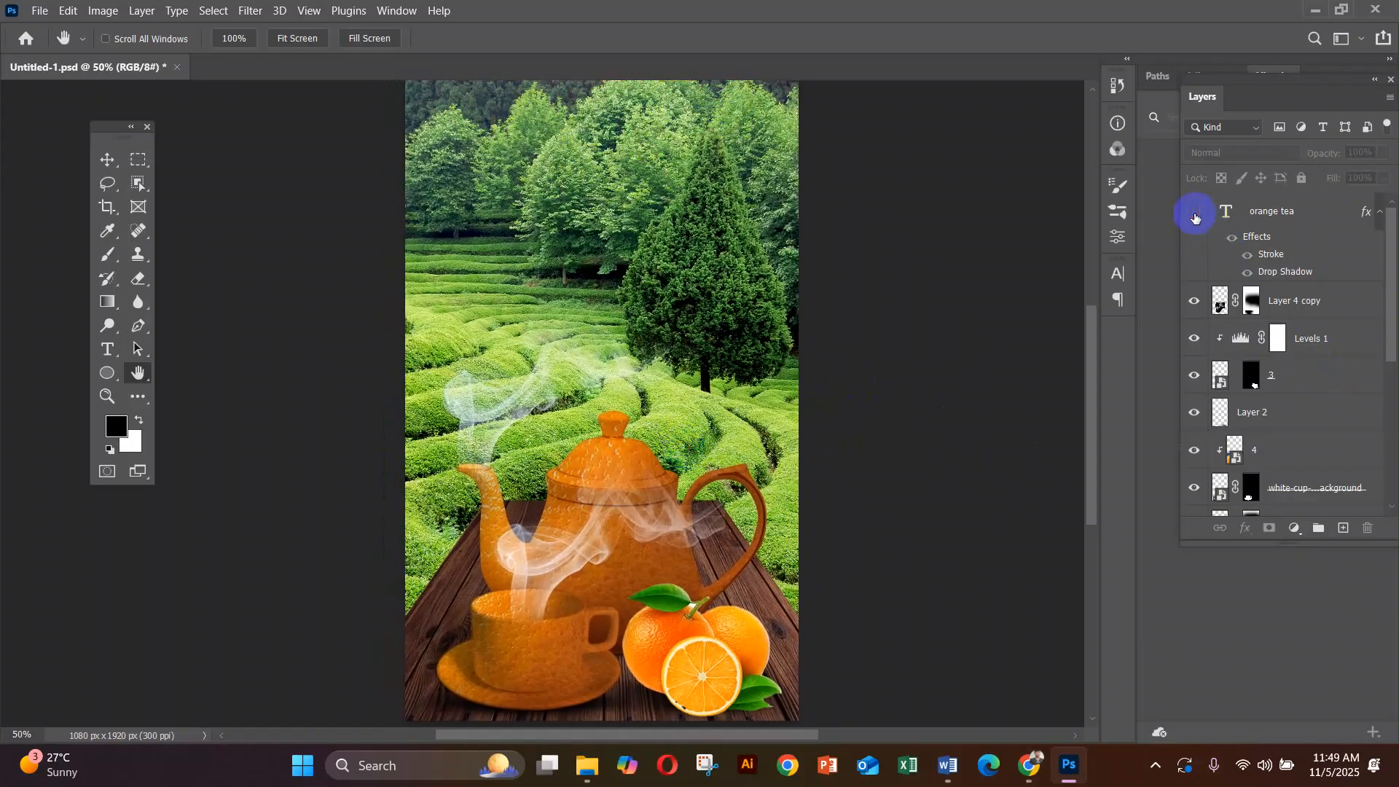
pyautogui.click(1195, 214)
pyautogui.click(1195, 214)
pyautogui.click(1195, 214)
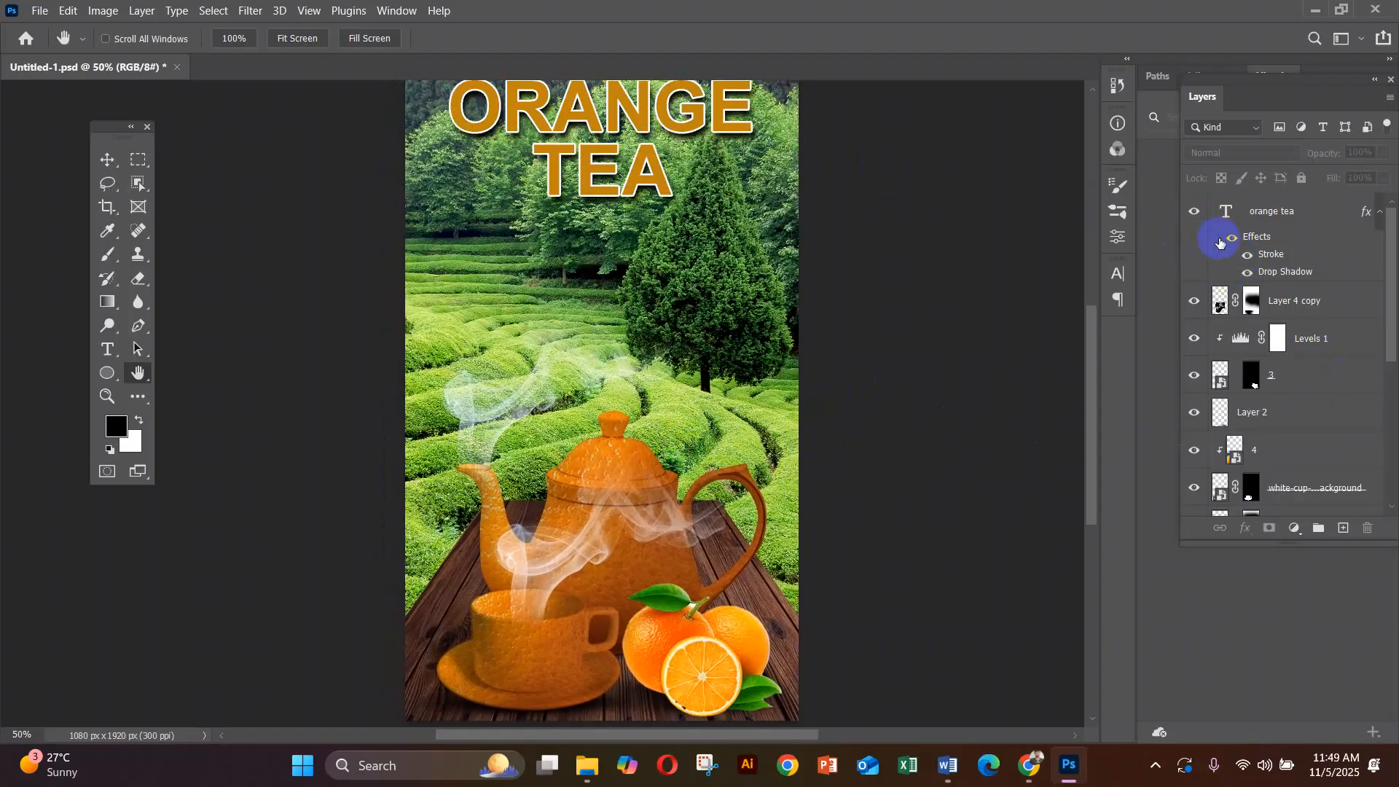
pyautogui.click(1194, 212)
pyautogui.click(1195, 212)
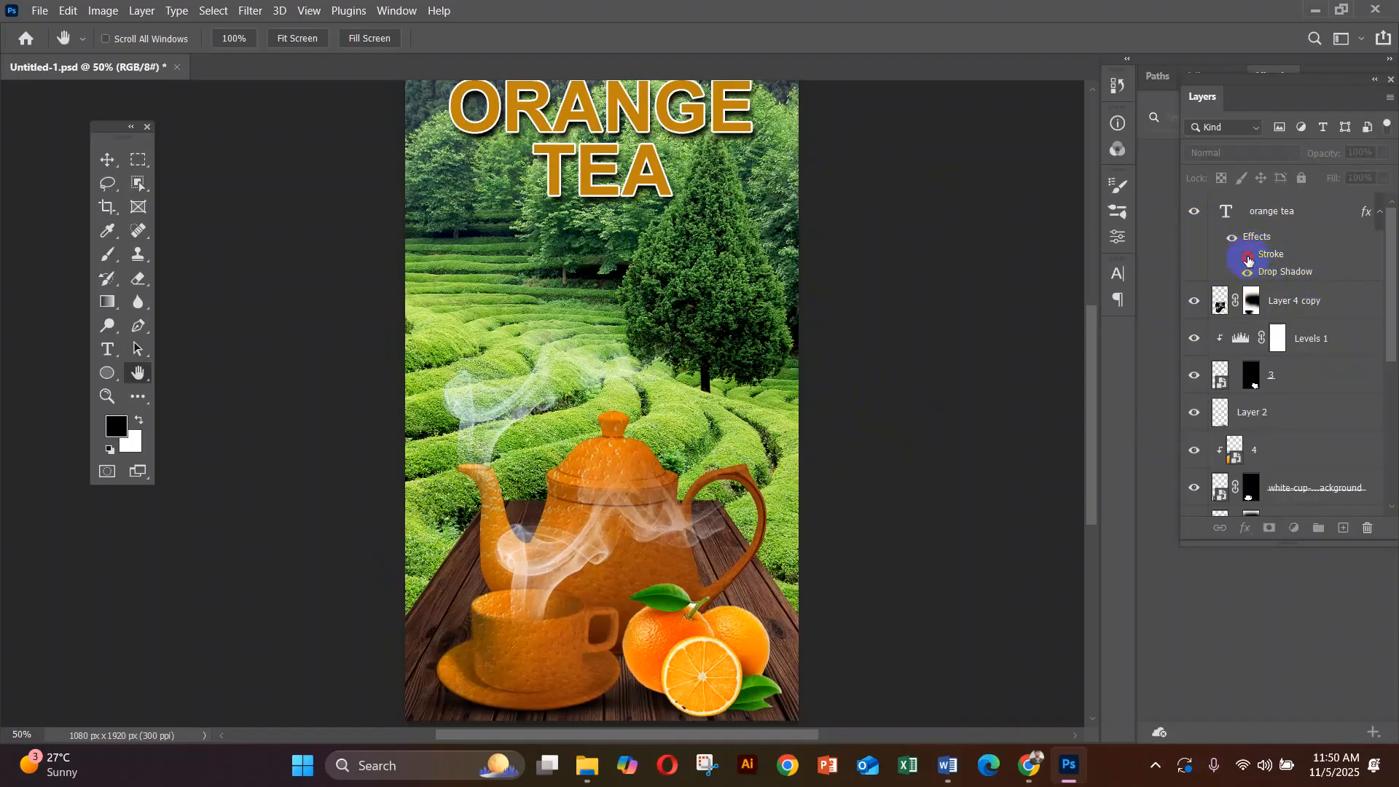
# Turn the title's Stroke and Drop Shadow effects off and back on to check what each contributes.
pyautogui.click(1248, 257)
pyautogui.click(1248, 255)
pyautogui.click(1247, 274)
pyautogui.click(1248, 273)
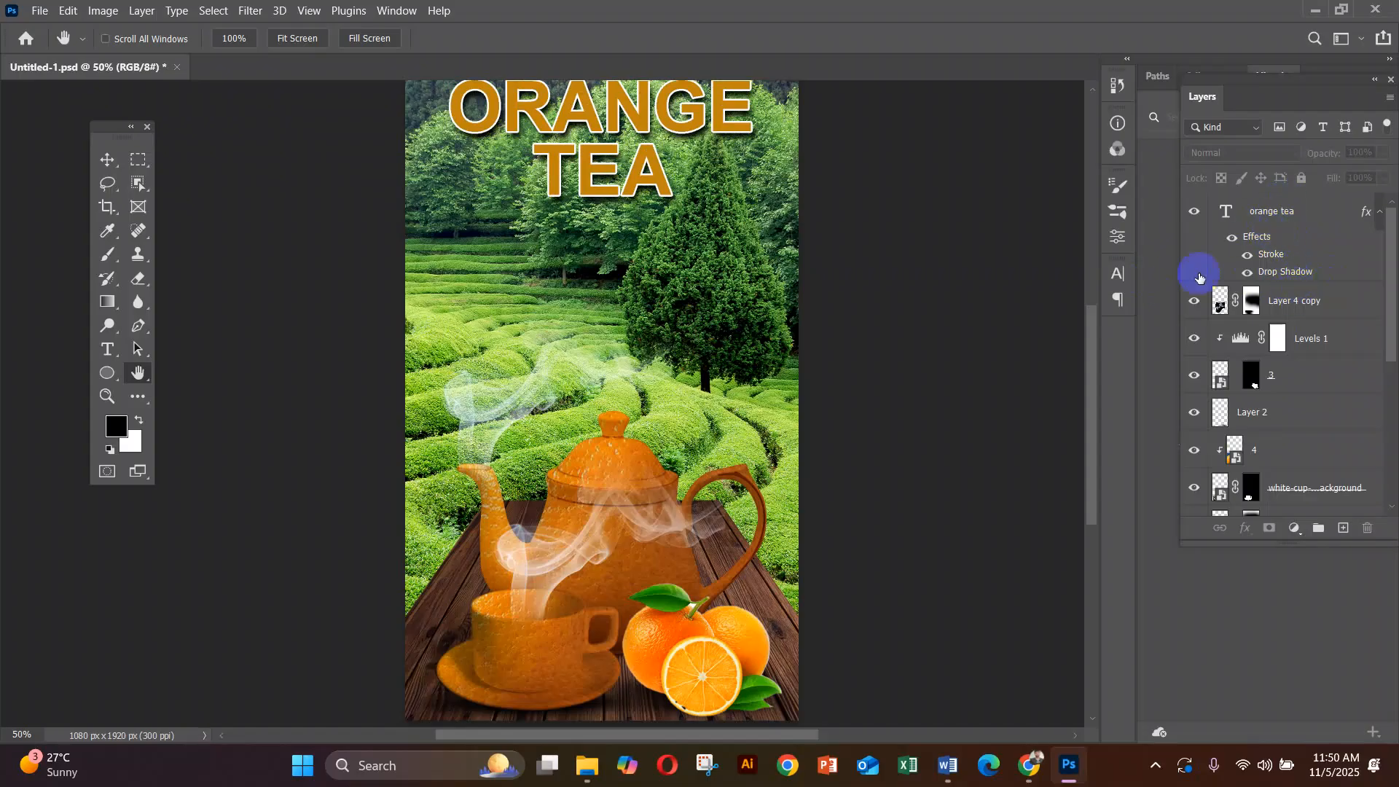
# Toggle the visibility of Layer 4 copy to check the smoke over the teapot and cup.
pyautogui.click(1203, 304)
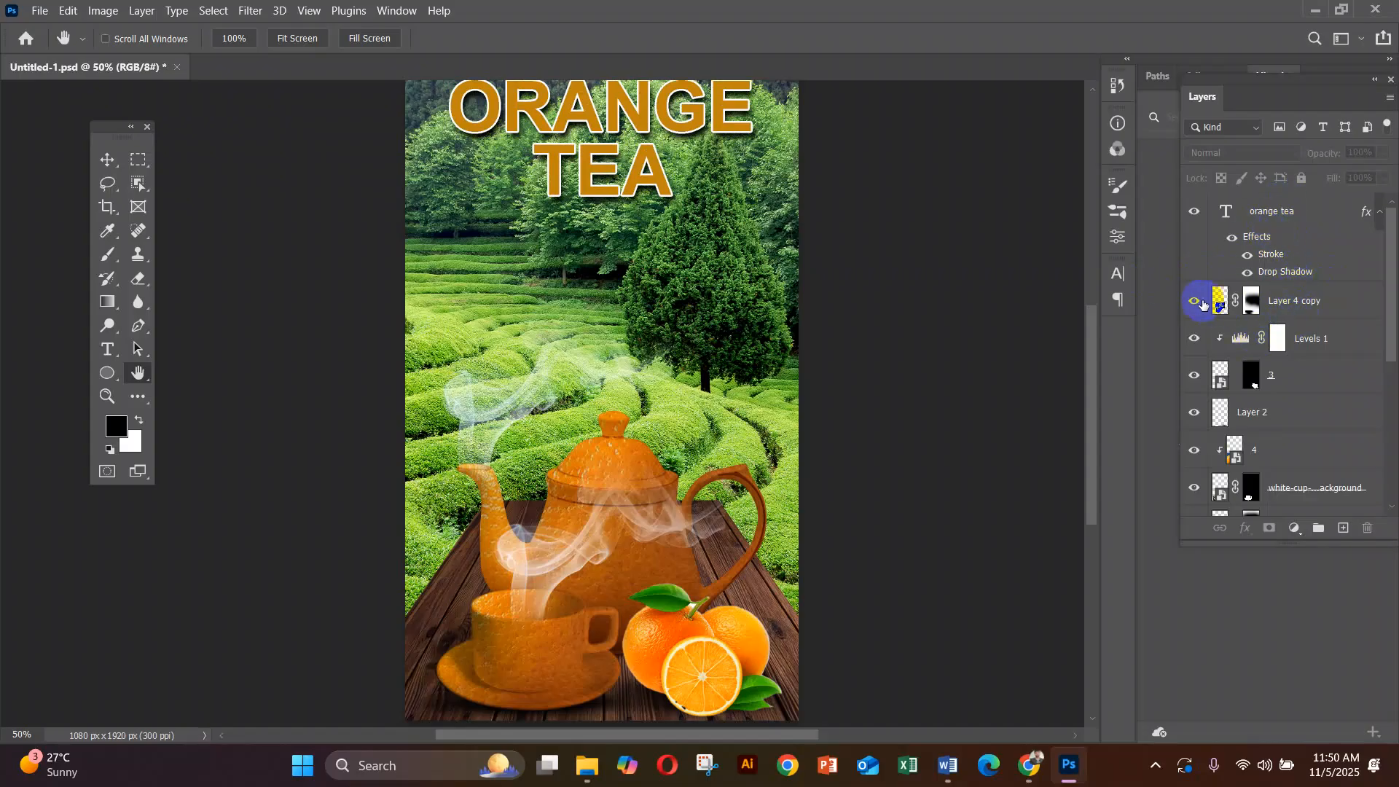
pyautogui.click(1196, 305)
pyautogui.click(1196, 305)
pyautogui.click(1195, 305)
pyautogui.click(1196, 305)
pyautogui.click(1195, 305)
pyautogui.click(1267, 300)
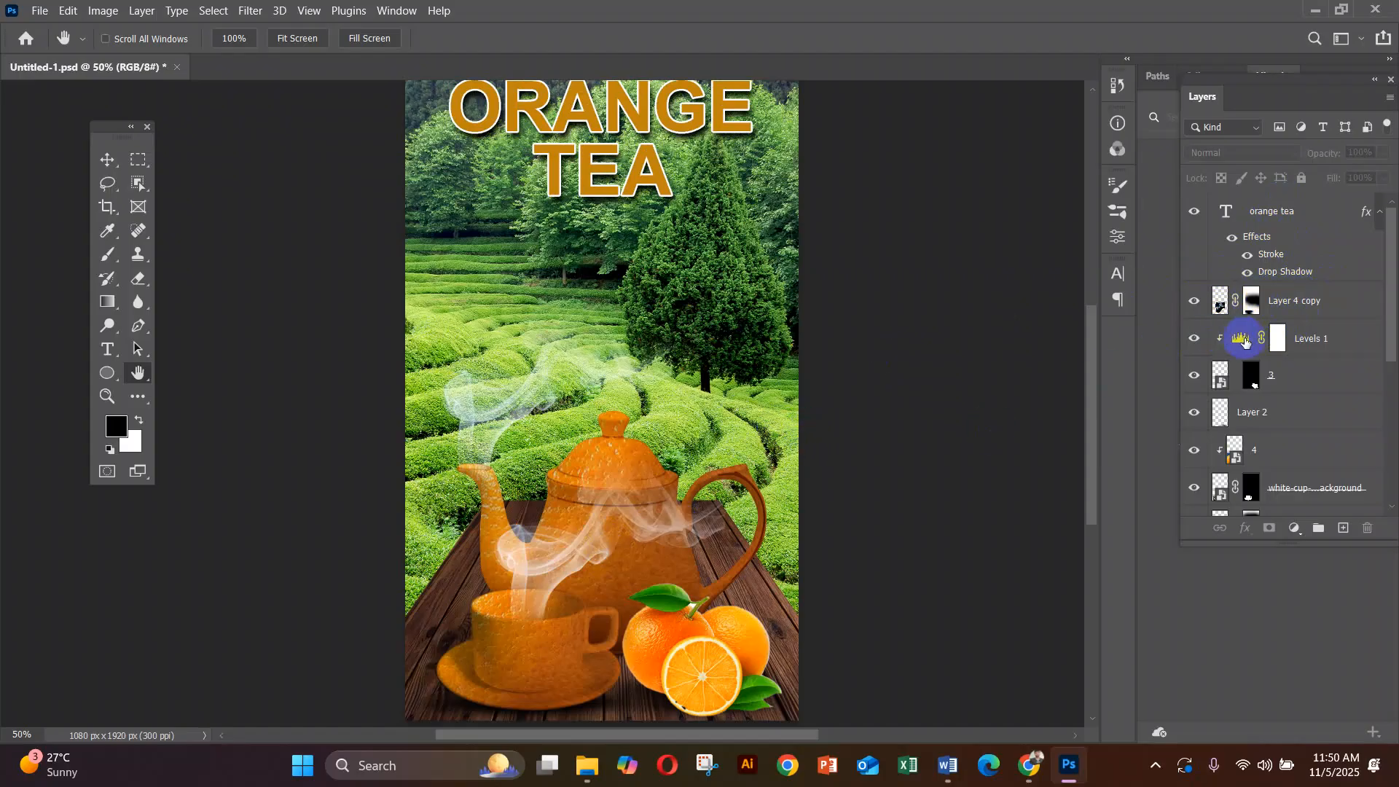
# Select Layer 4 copy, preview other blend modes on the smoke, and choose Screen.
pyautogui.click(1219, 307)
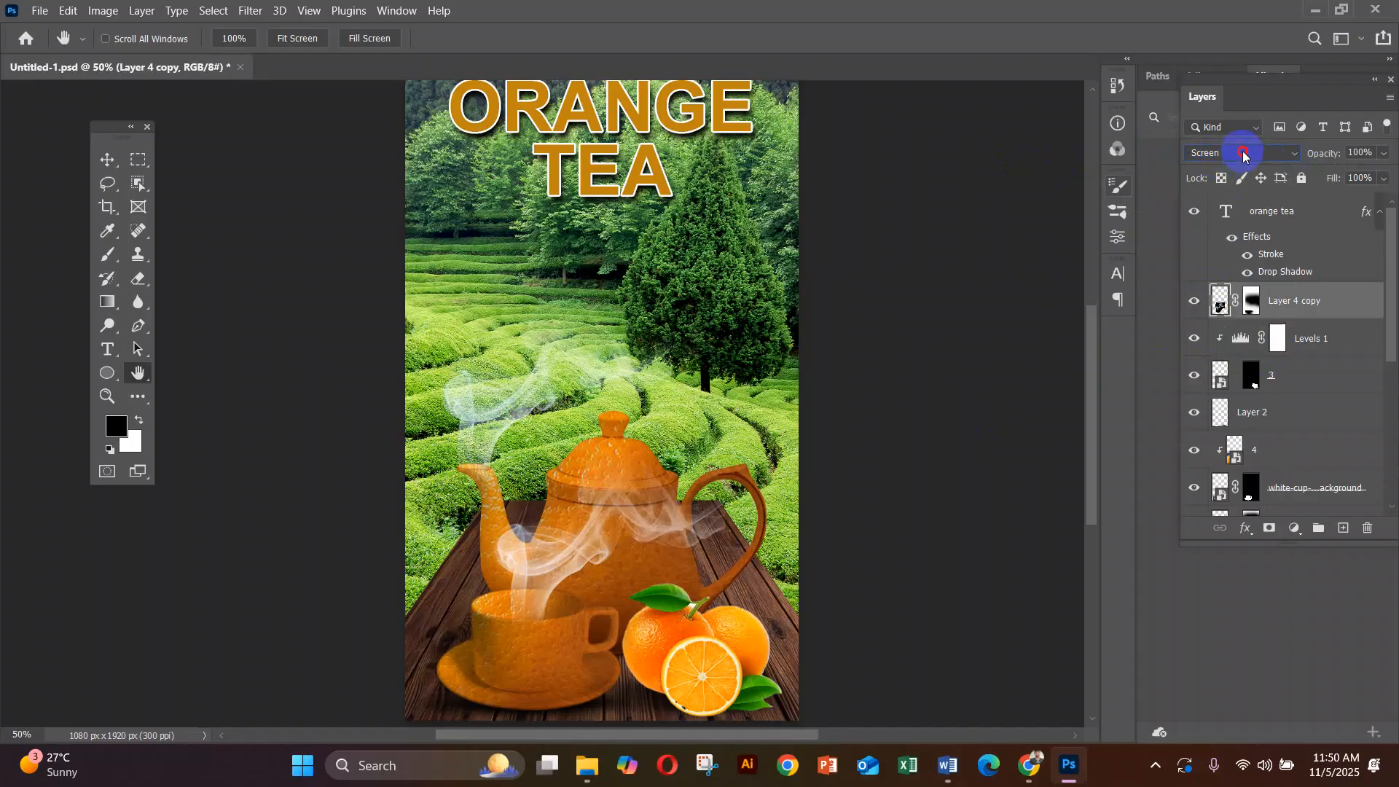
pyautogui.click(1239, 155)
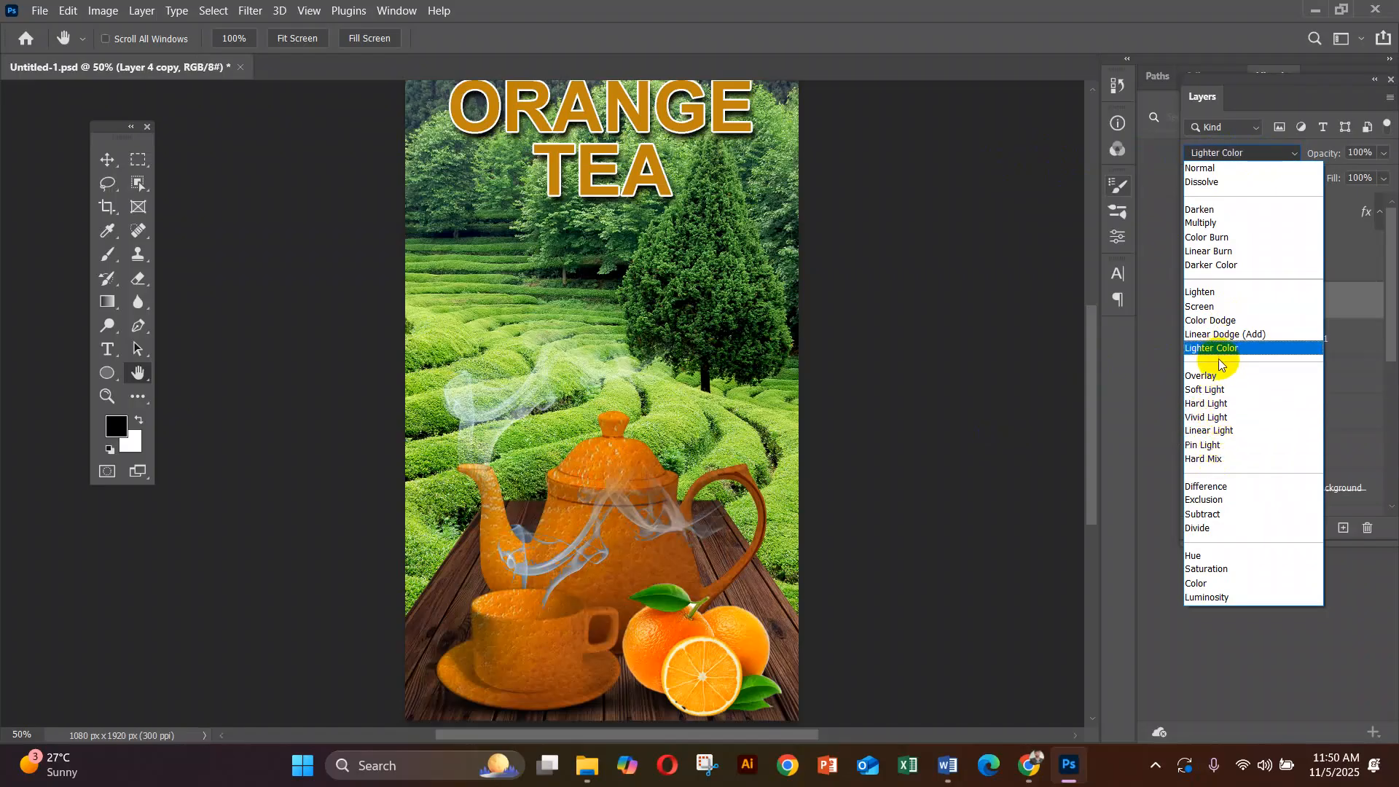
pyautogui.click(1202, 306)
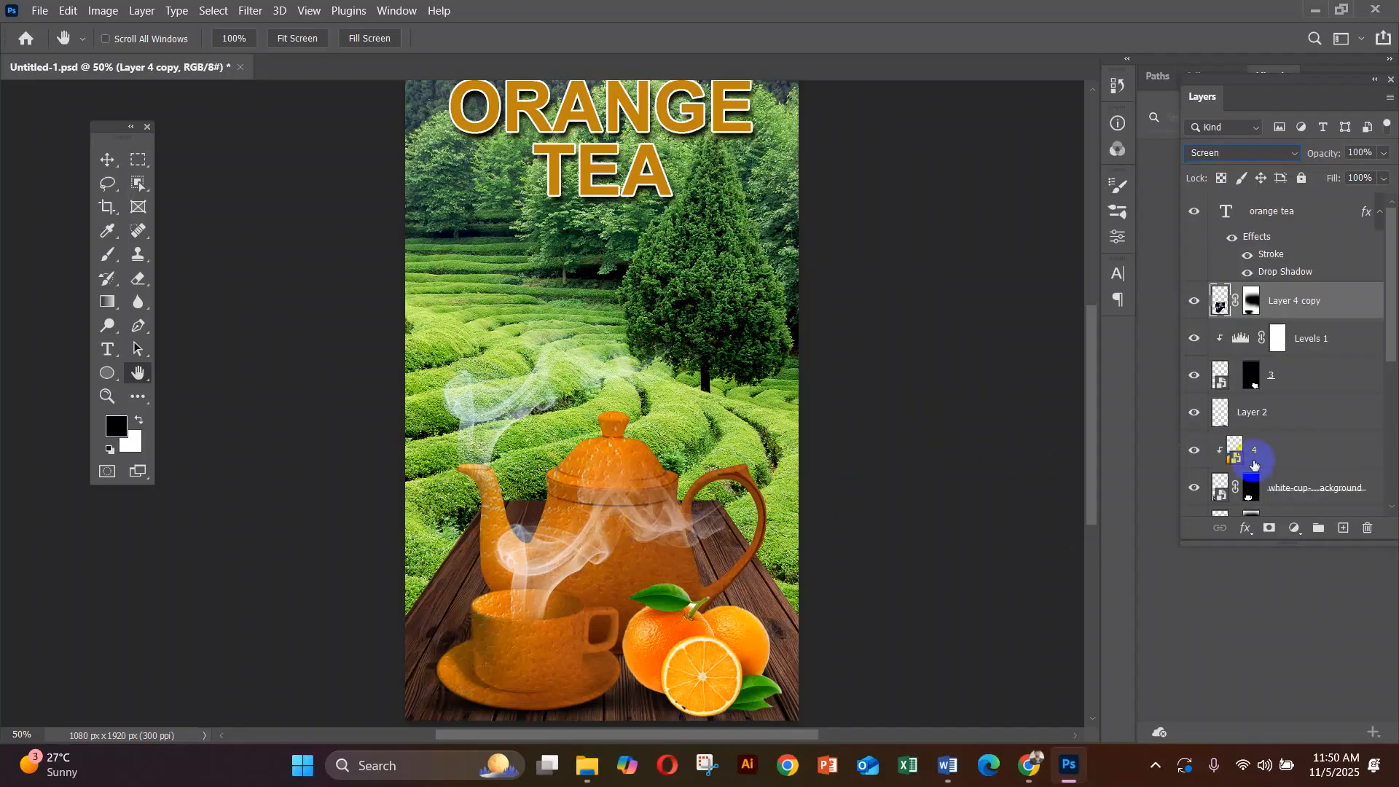
# Hide and show layer 3 with the oranges and its Levels 1 adjustment to compare their effect.
pyautogui.click(1195, 378)
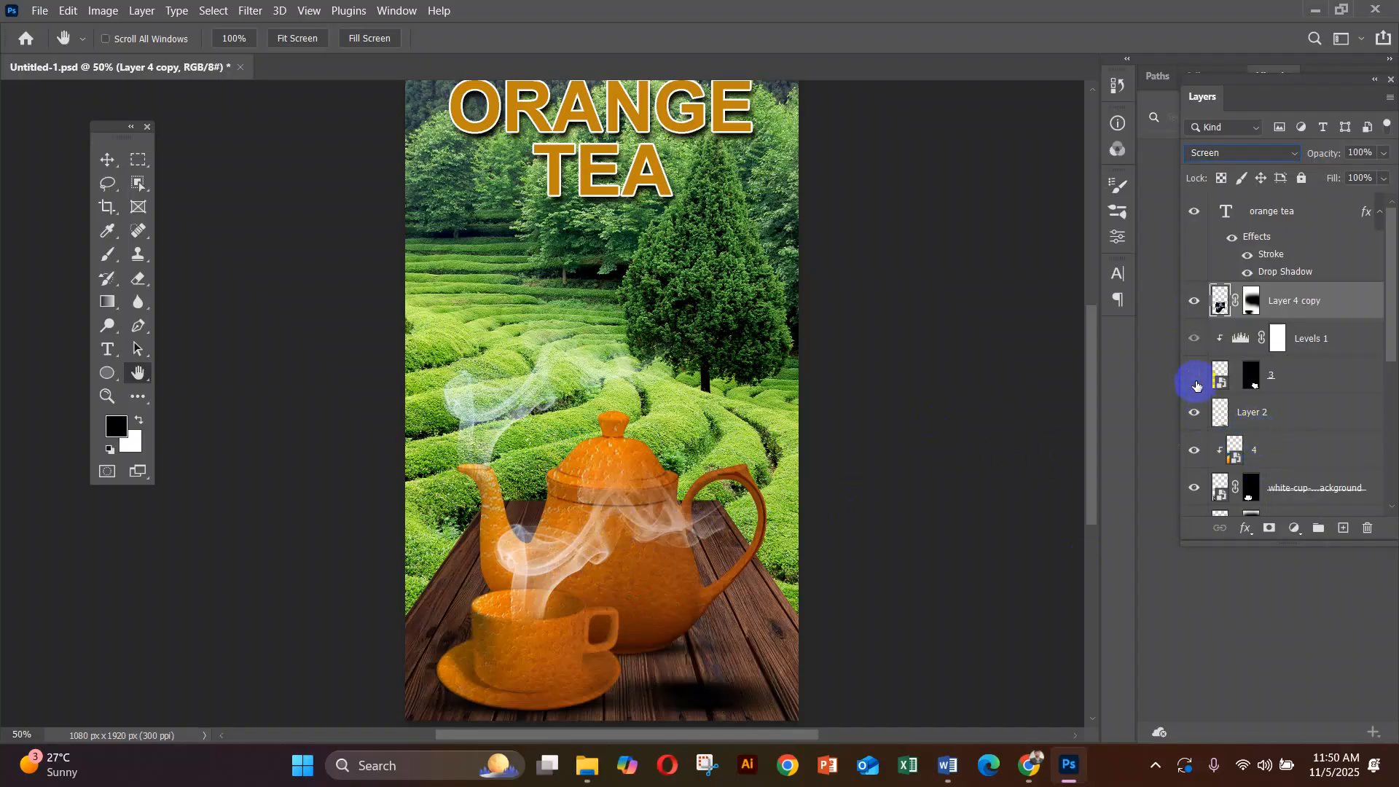
pyautogui.click(1195, 377)
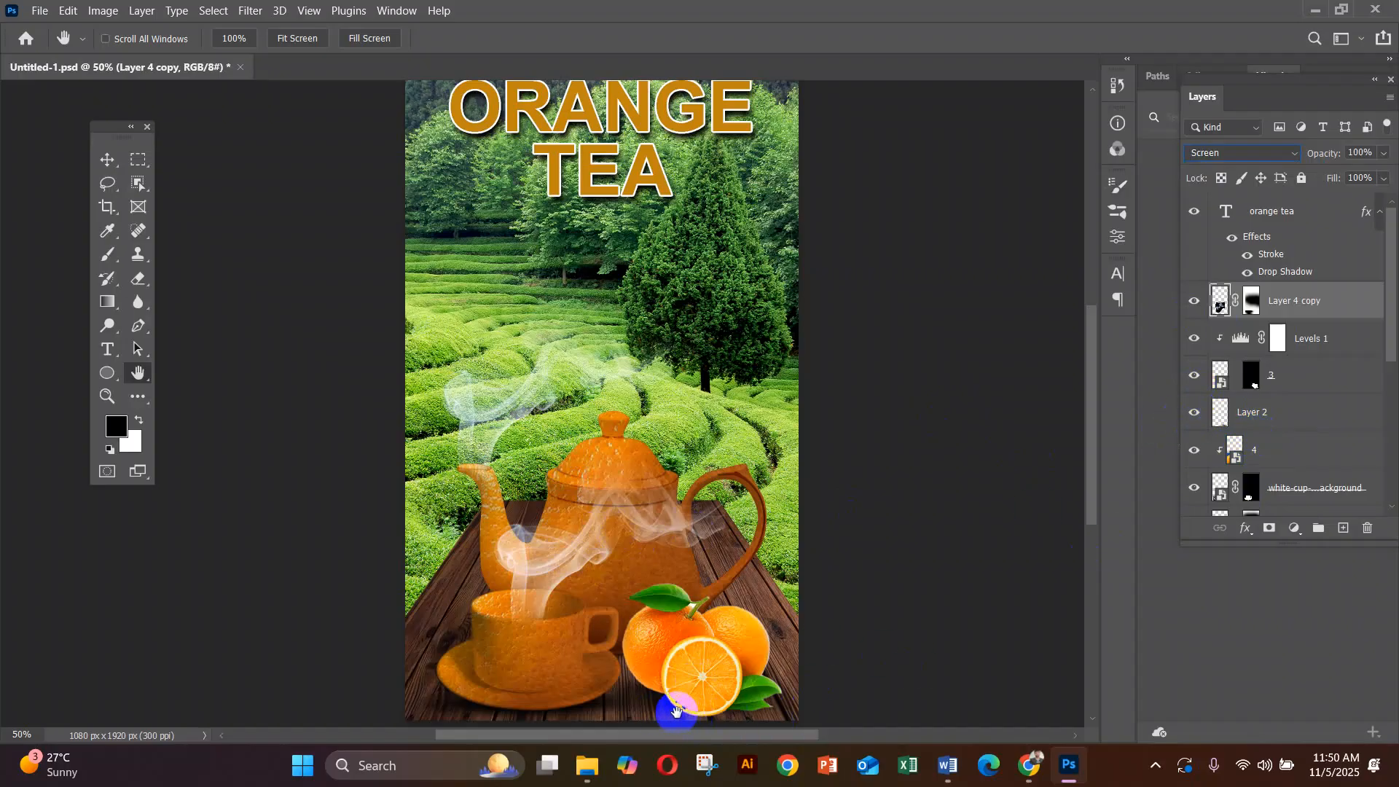
pyautogui.click(1194, 342)
pyautogui.click(1194, 342)
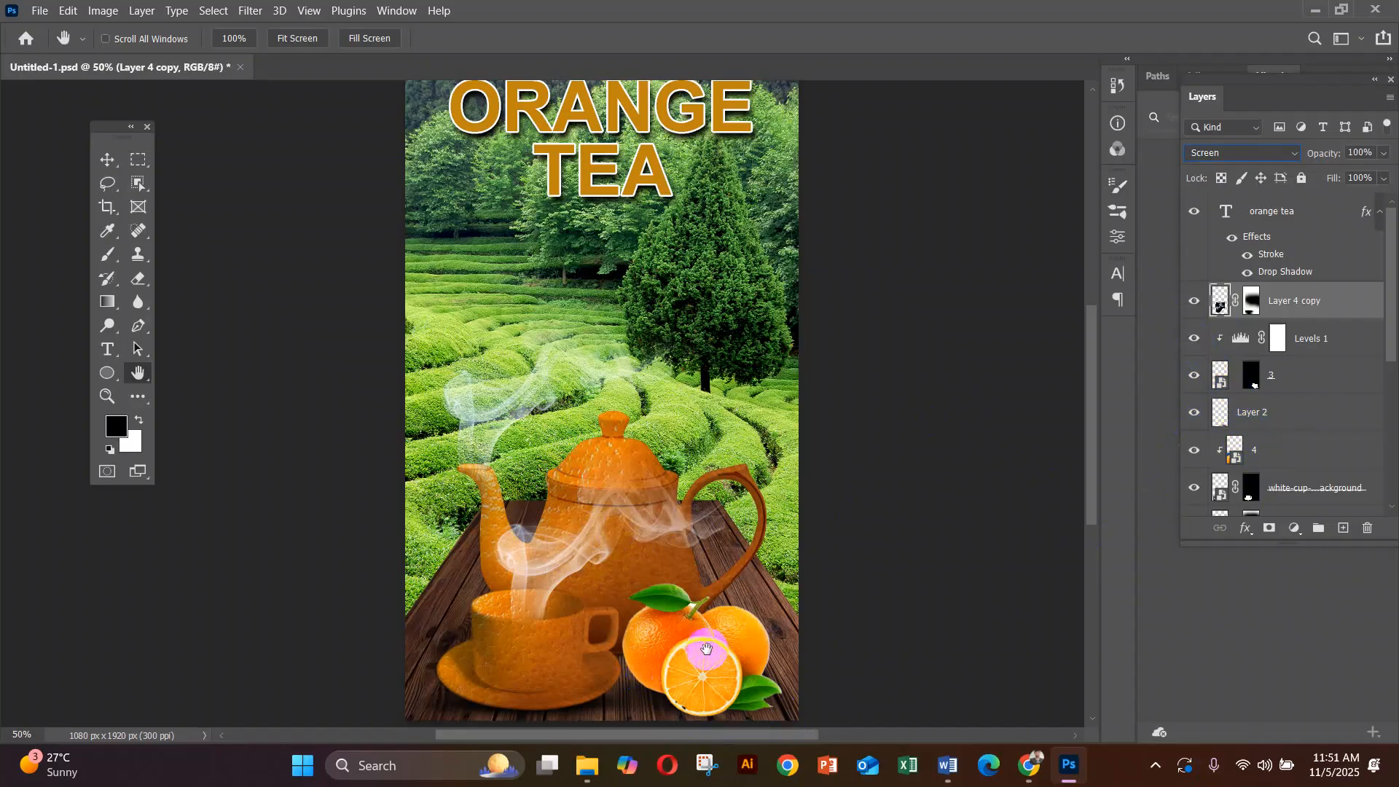
pyautogui.click(1193, 342)
pyautogui.click(1193, 339)
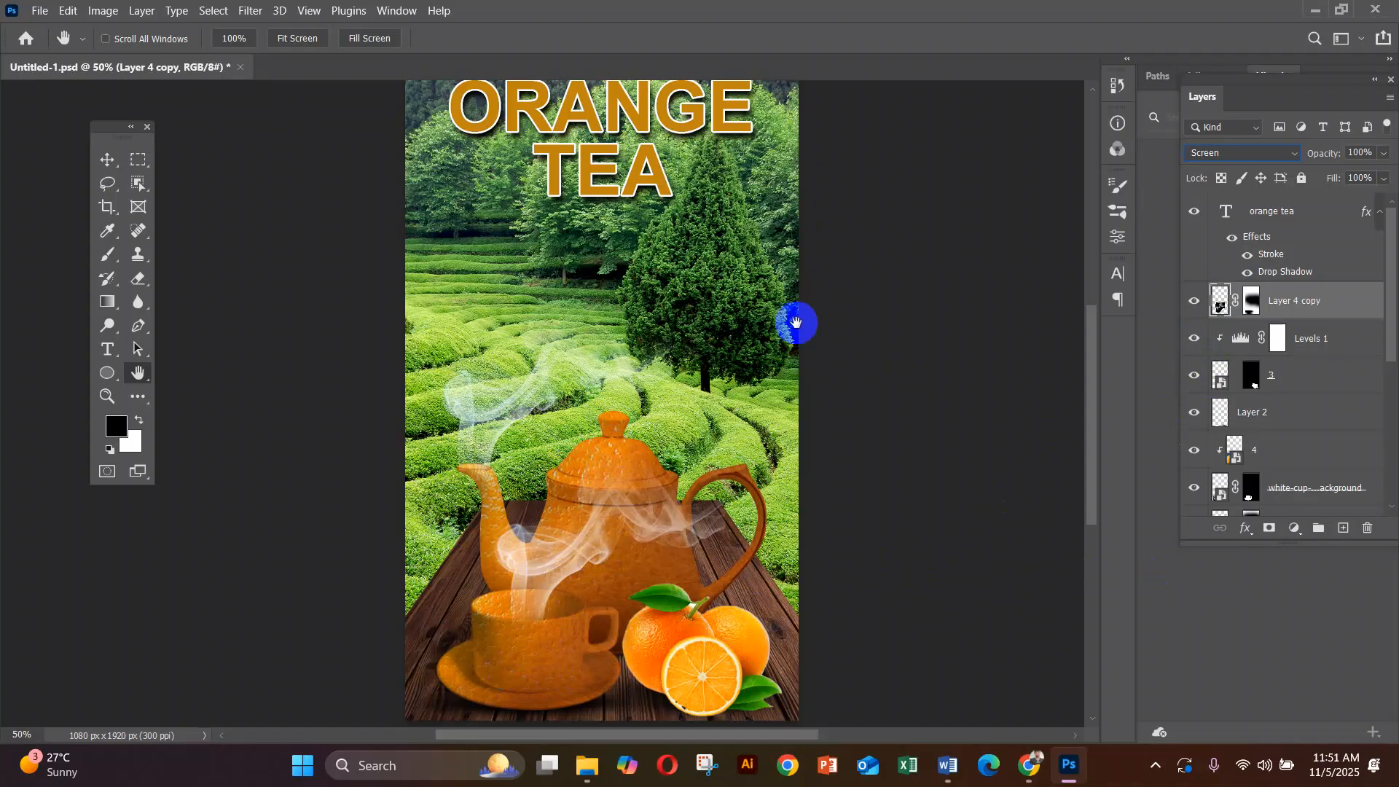
pyautogui.moveTo(832, 321); pyautogui.dragTo(855, 365)
pyautogui.moveTo(754, 282); pyautogui.dragTo(761, 239)
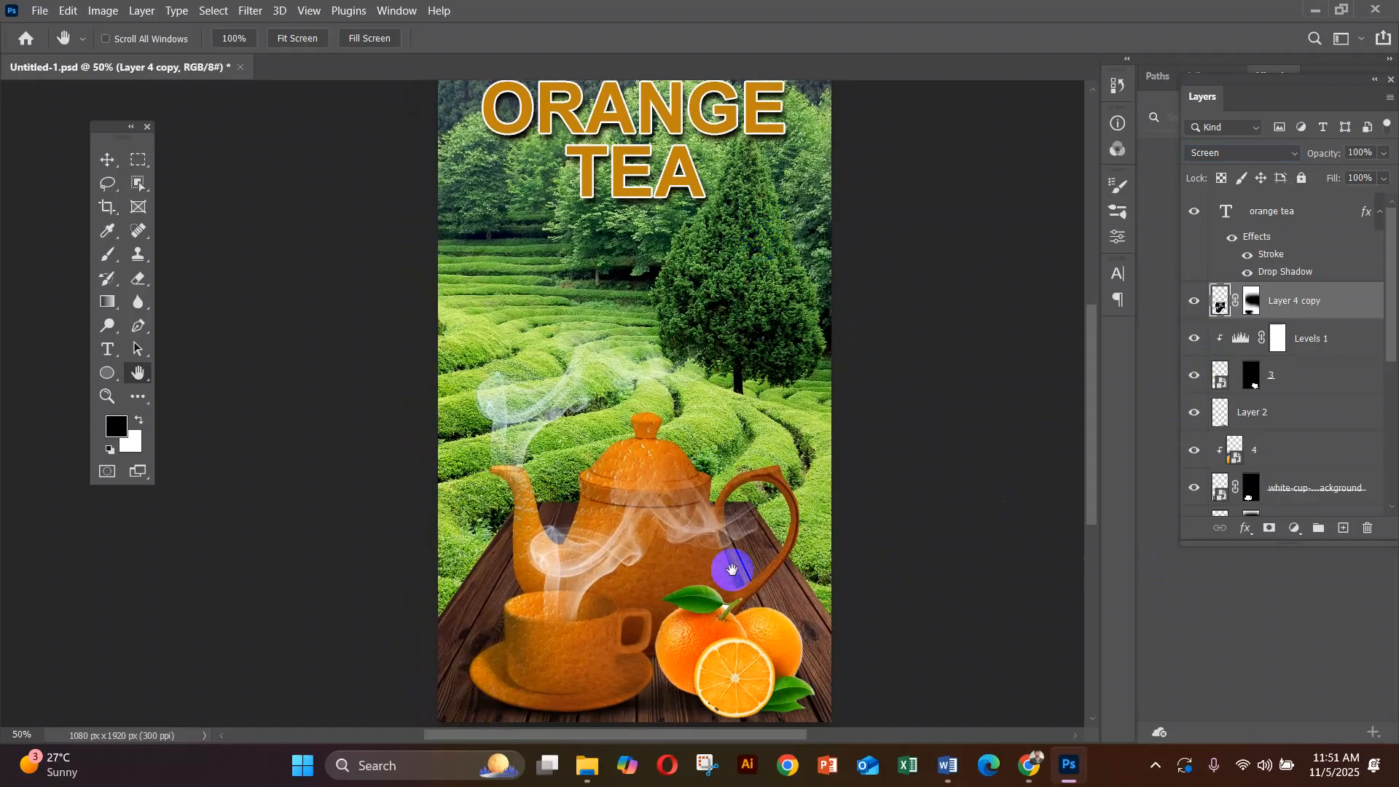
pyautogui.moveTo(700, 428); pyautogui.dragTo(572, 483)
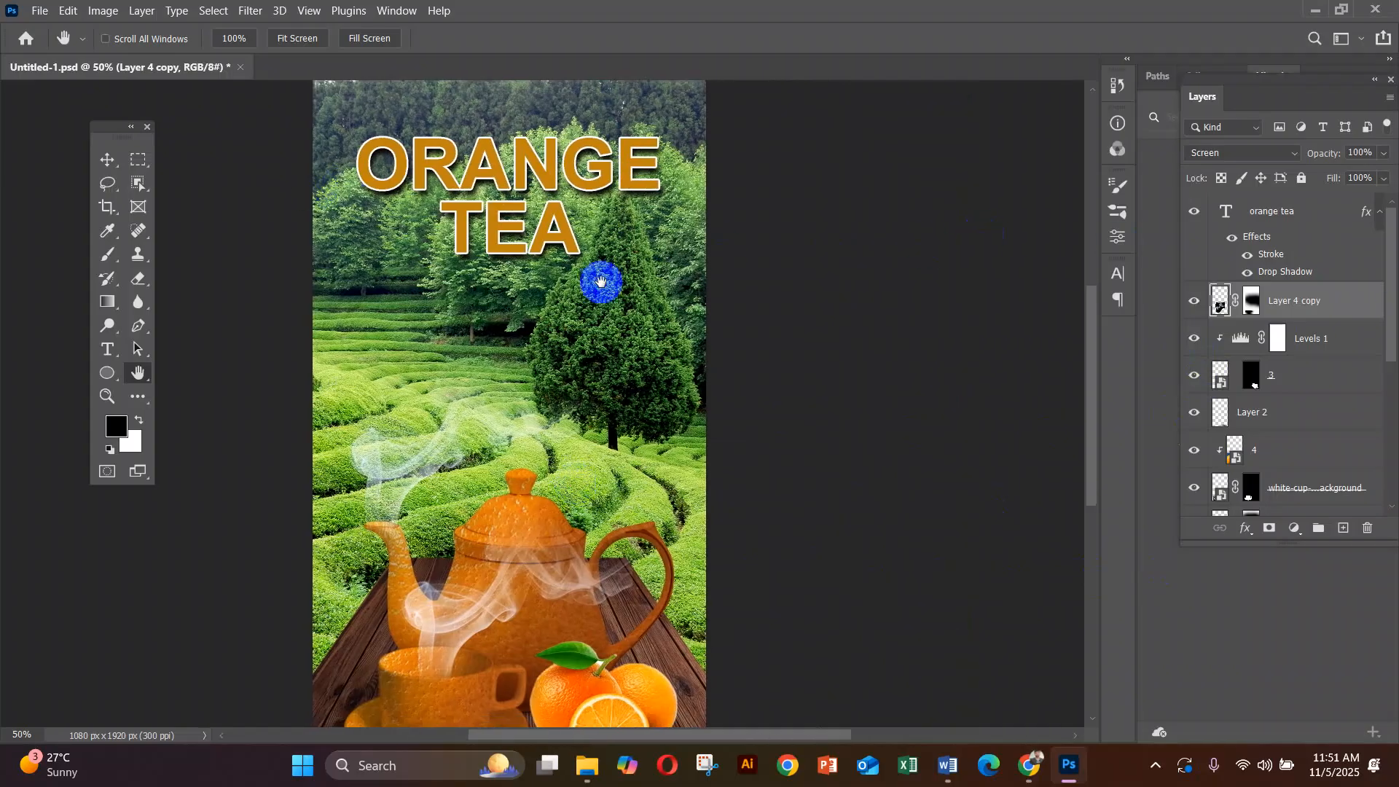
# Switch back to Word and return to the Steps list in the job sheet.
pyautogui.hotkey('alt', 'Tab')
pyautogui.scroll(6, 478, 393)
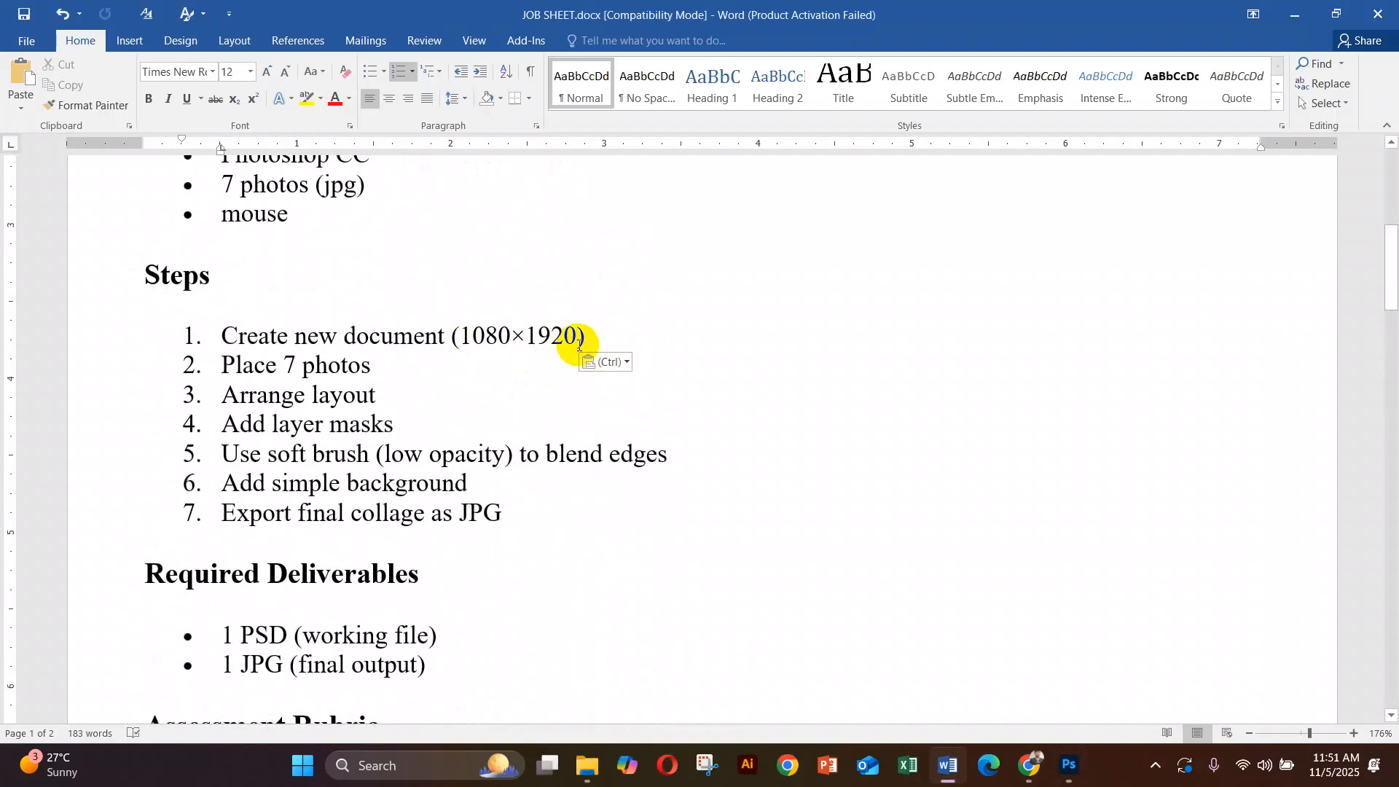
# Switch to Photoshop and start a new document with a width of 1080 pixels.
pyautogui.hotkey('alt', 'Tab')
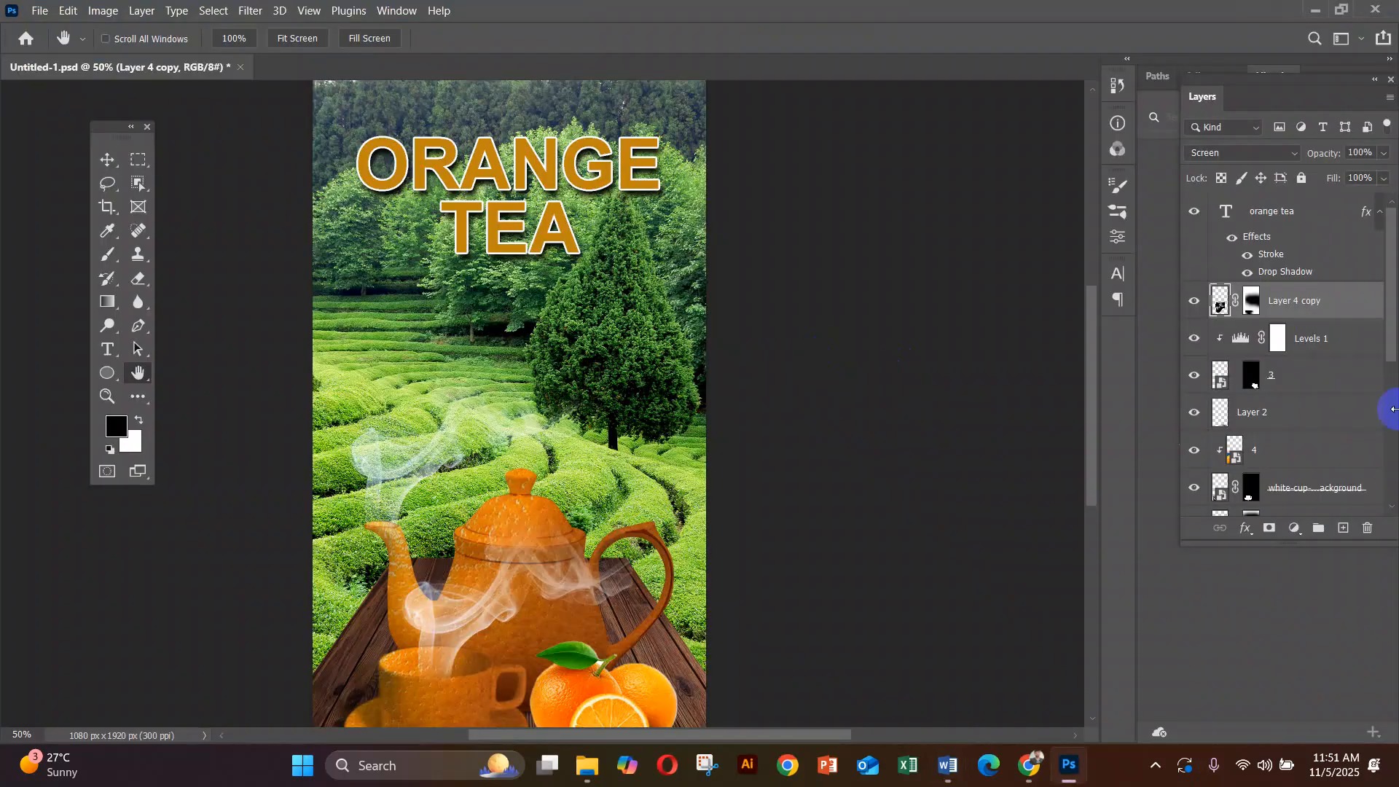
pyautogui.click(40, 11)
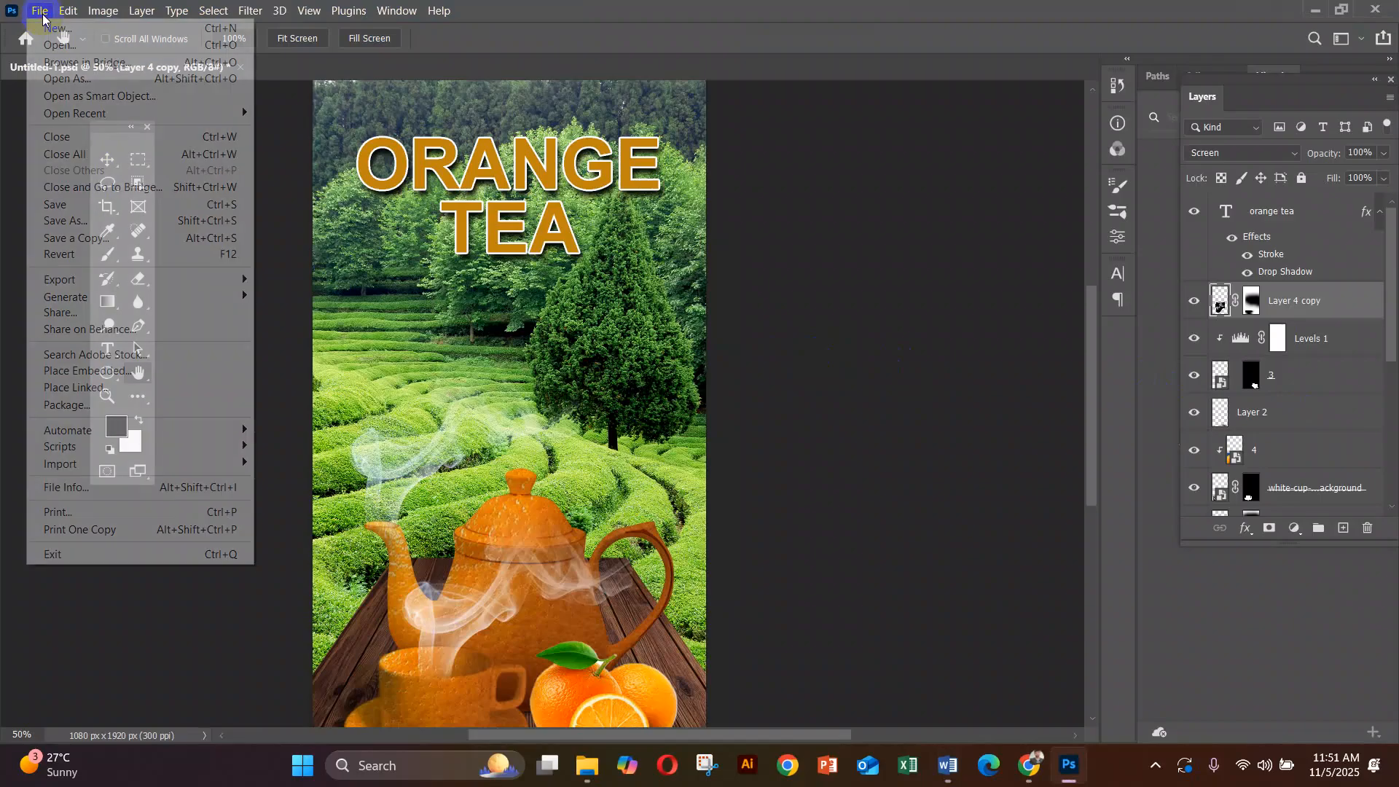
pyautogui.click(47, 28)
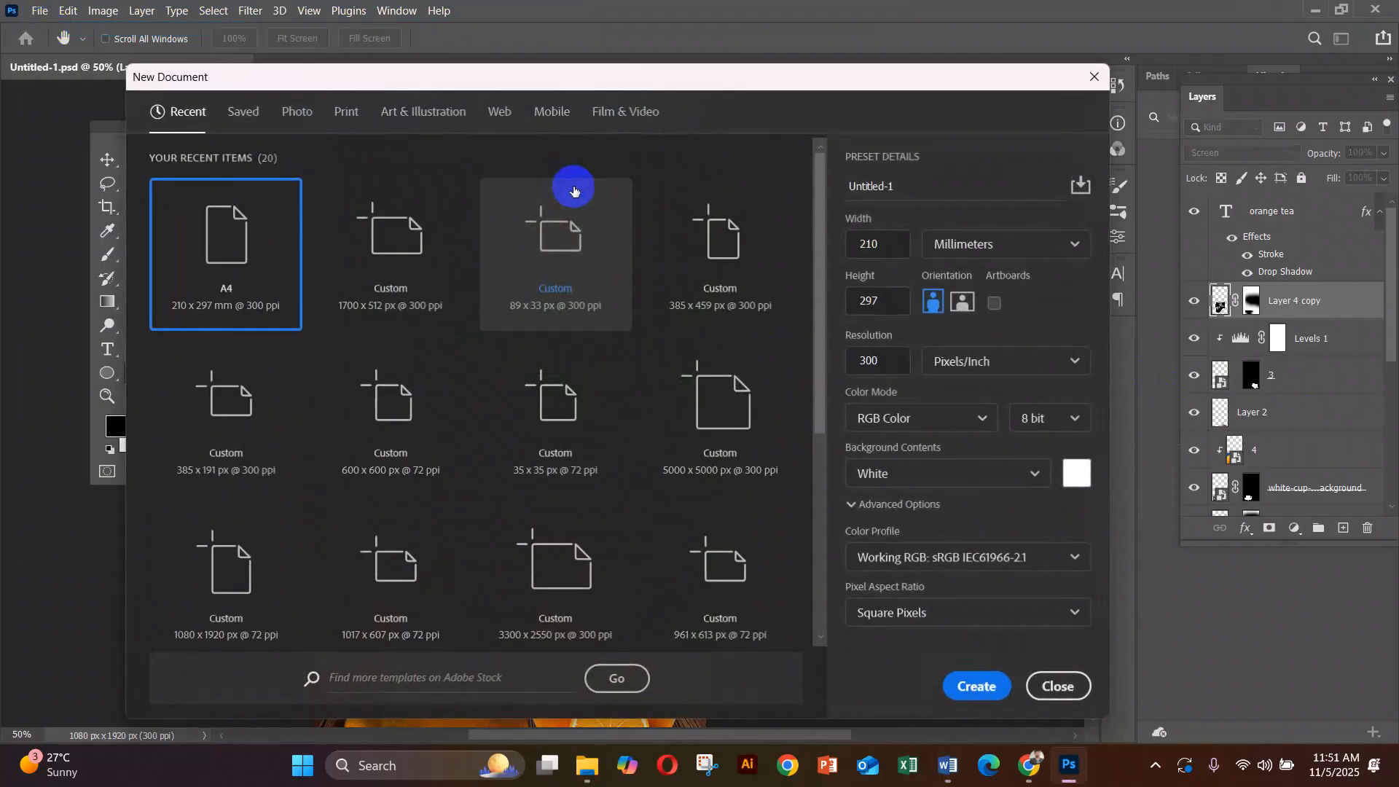
pyautogui.moveTo(888, 247); pyautogui.dragTo(792, 242)
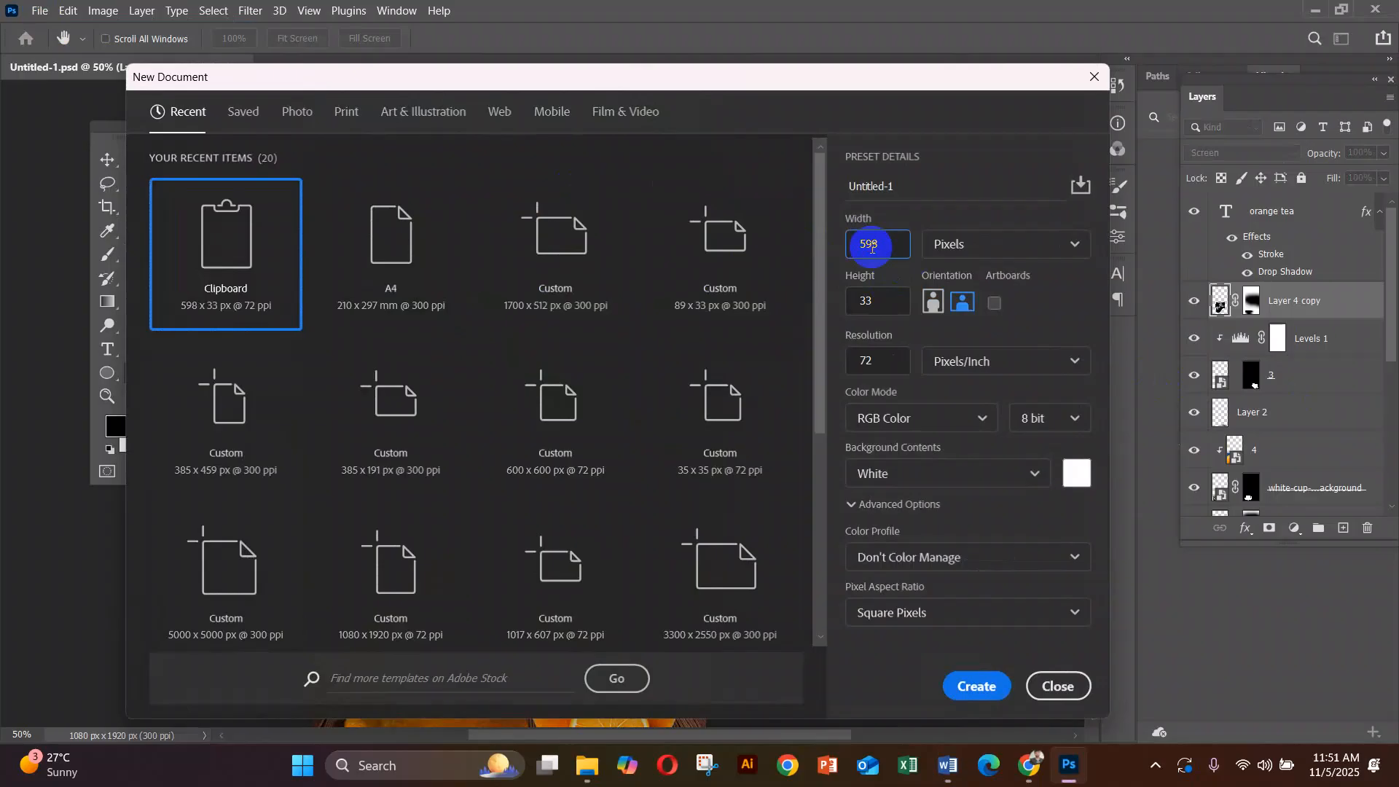
pyautogui.moveTo(880, 245); pyautogui.dragTo(822, 248)
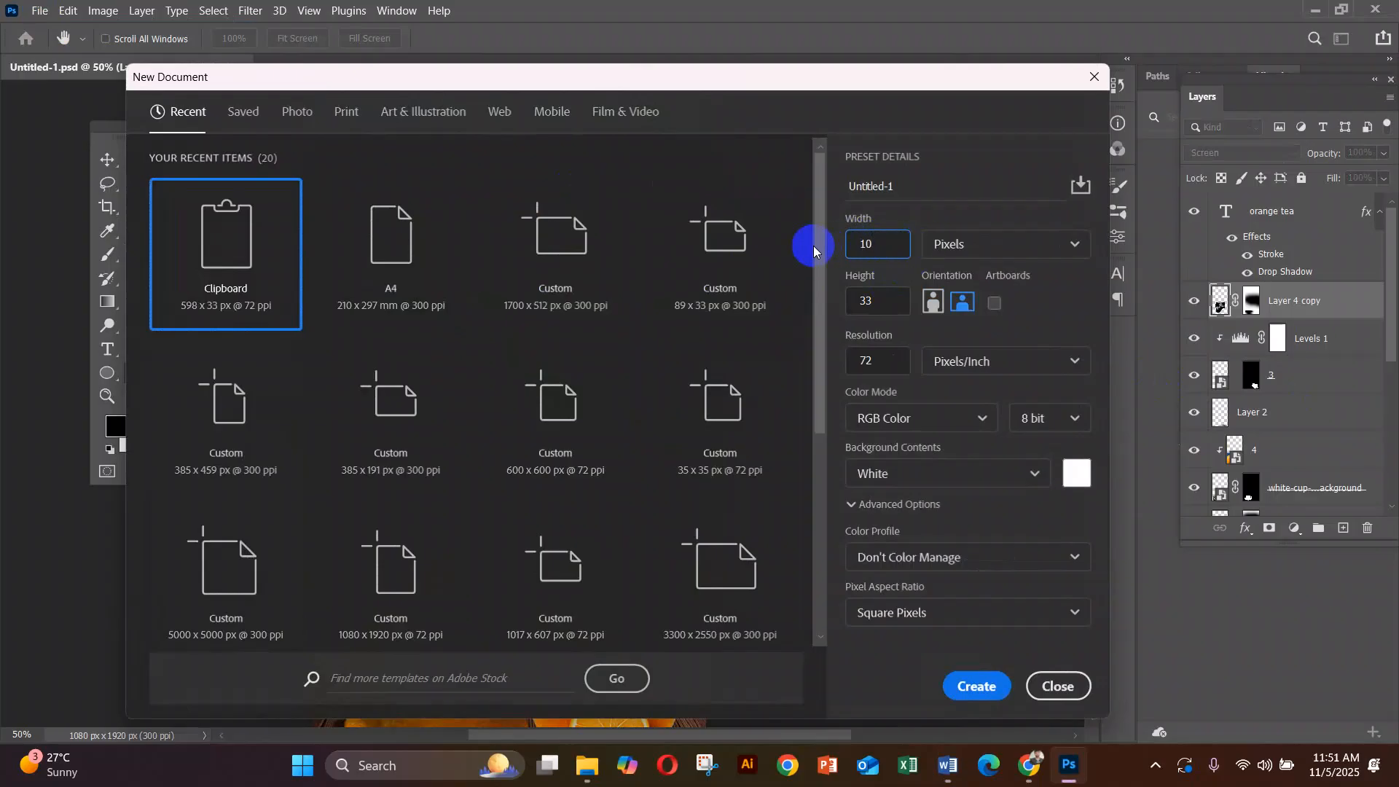
# Set the new document's height to 1920 pixels and resolution to 300 pixels/inch, and create it.
pyautogui.press('Tab')
pyautogui.press('Tab')
pyautogui.write('19')
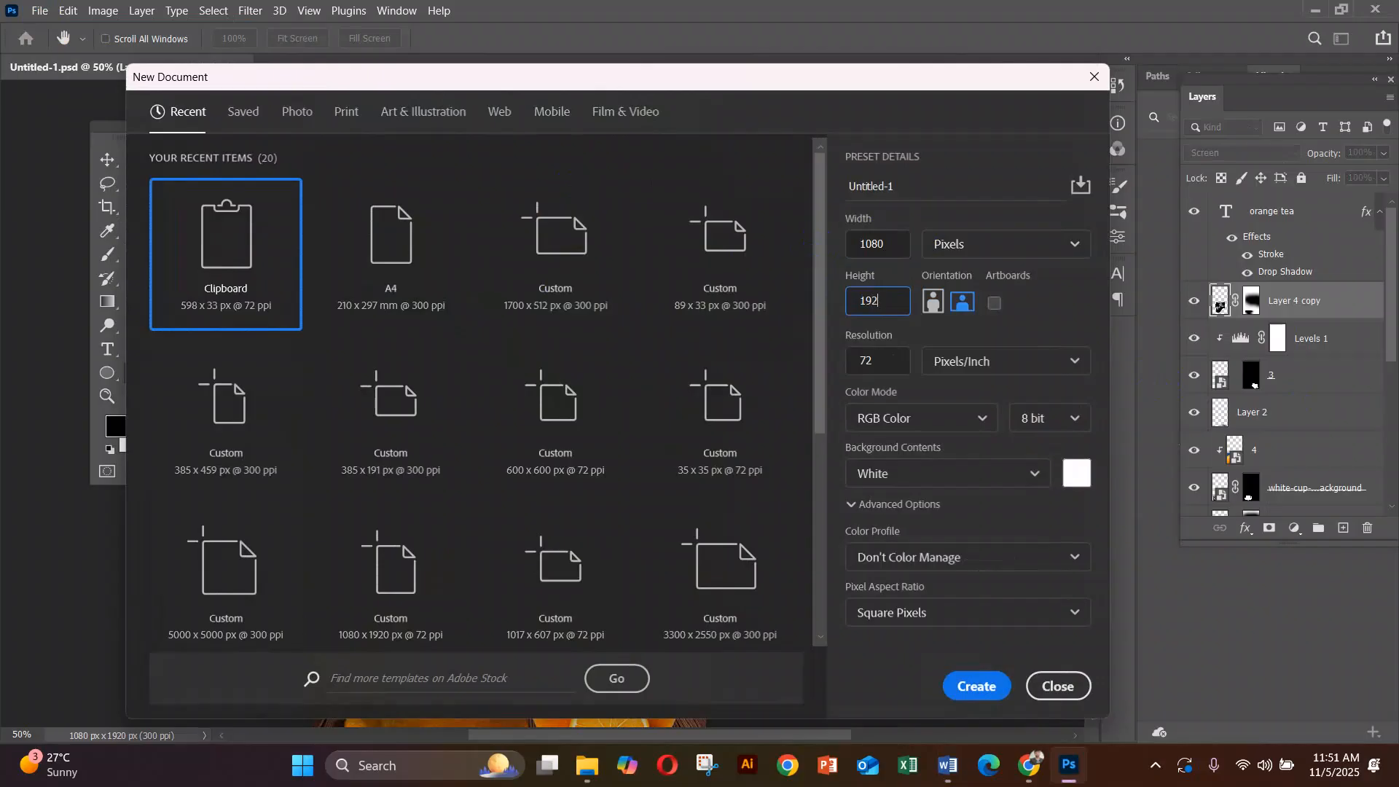
pyautogui.write('20')
pyautogui.press('Tab')
pyautogui.press('Tab')
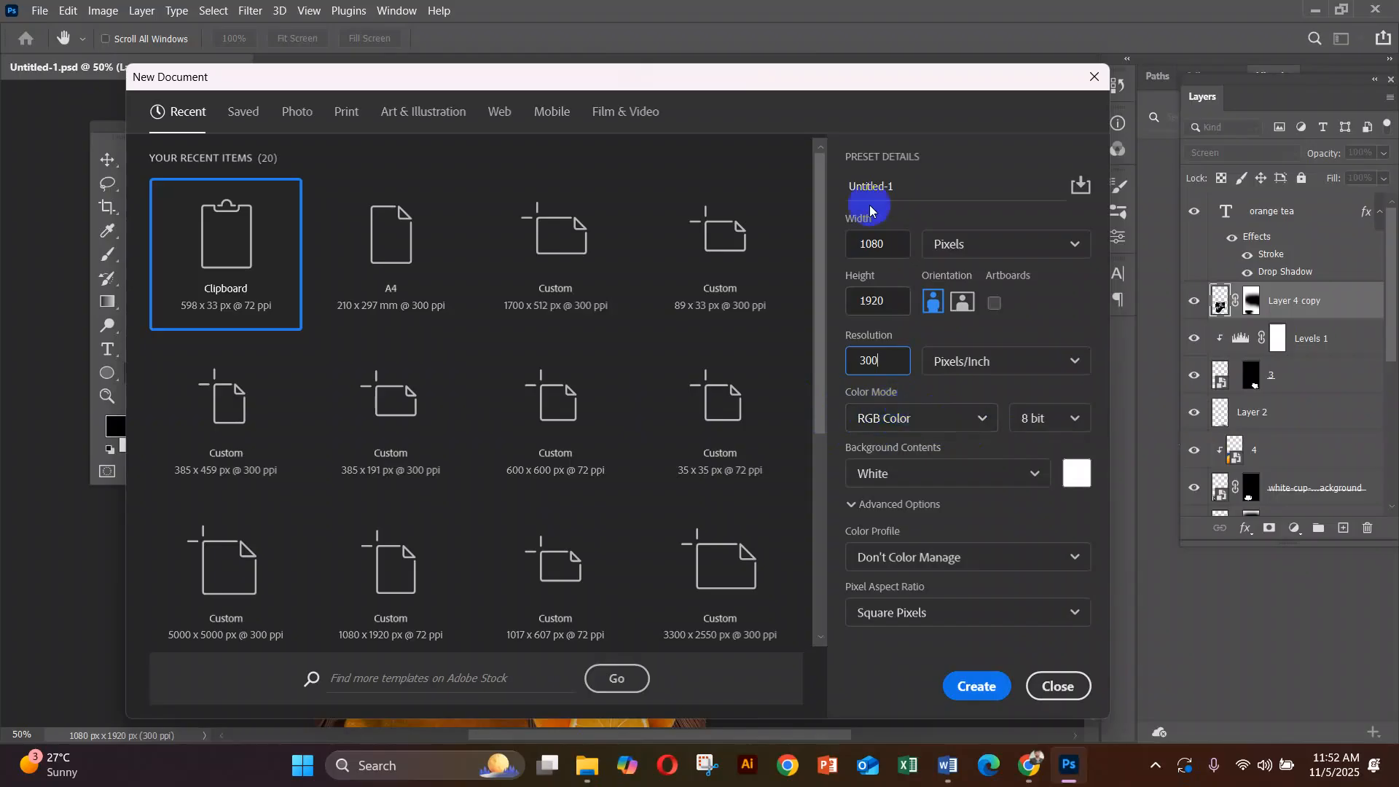
pyautogui.moveTo(755, 91); pyautogui.dragTo(828, 60)
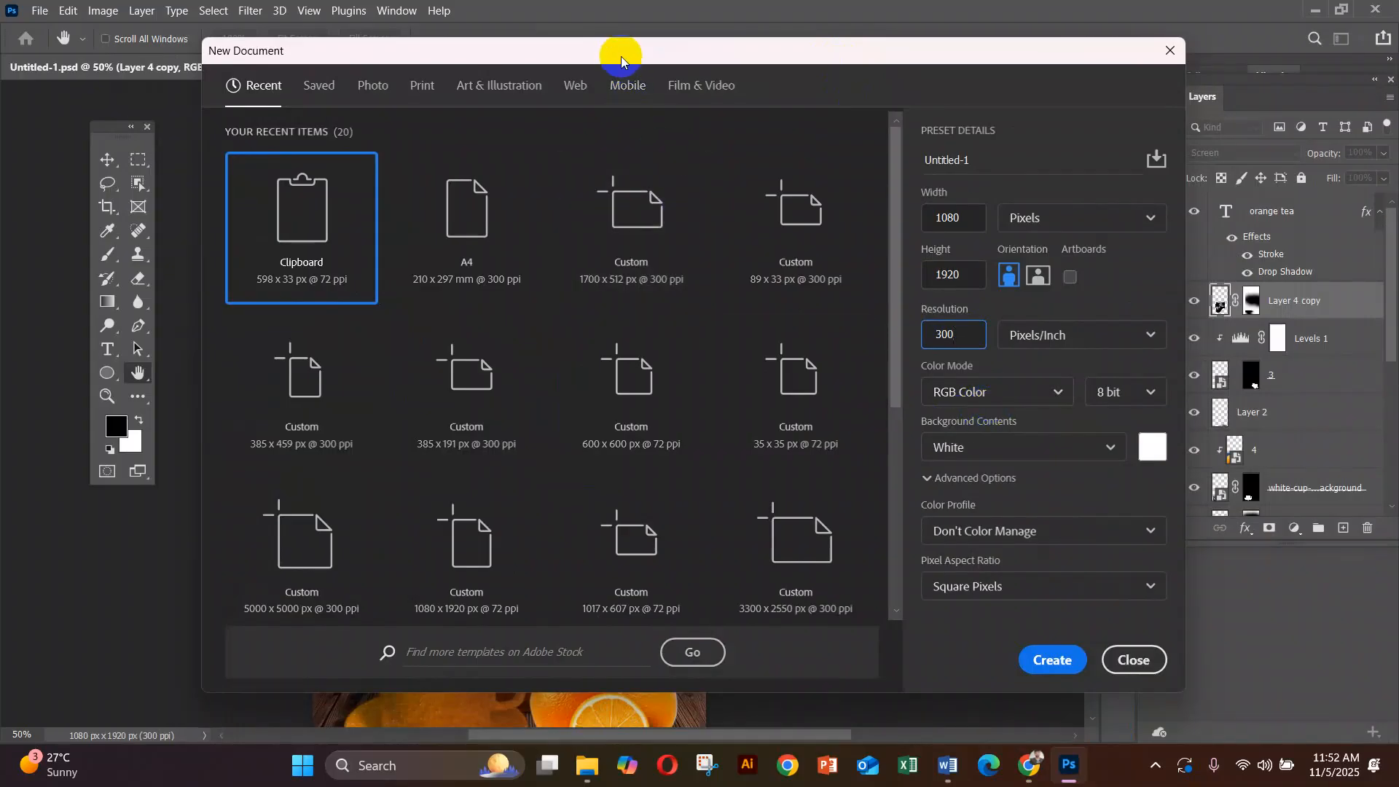
pyautogui.moveTo(609, 46); pyautogui.dragTo(594, 84)
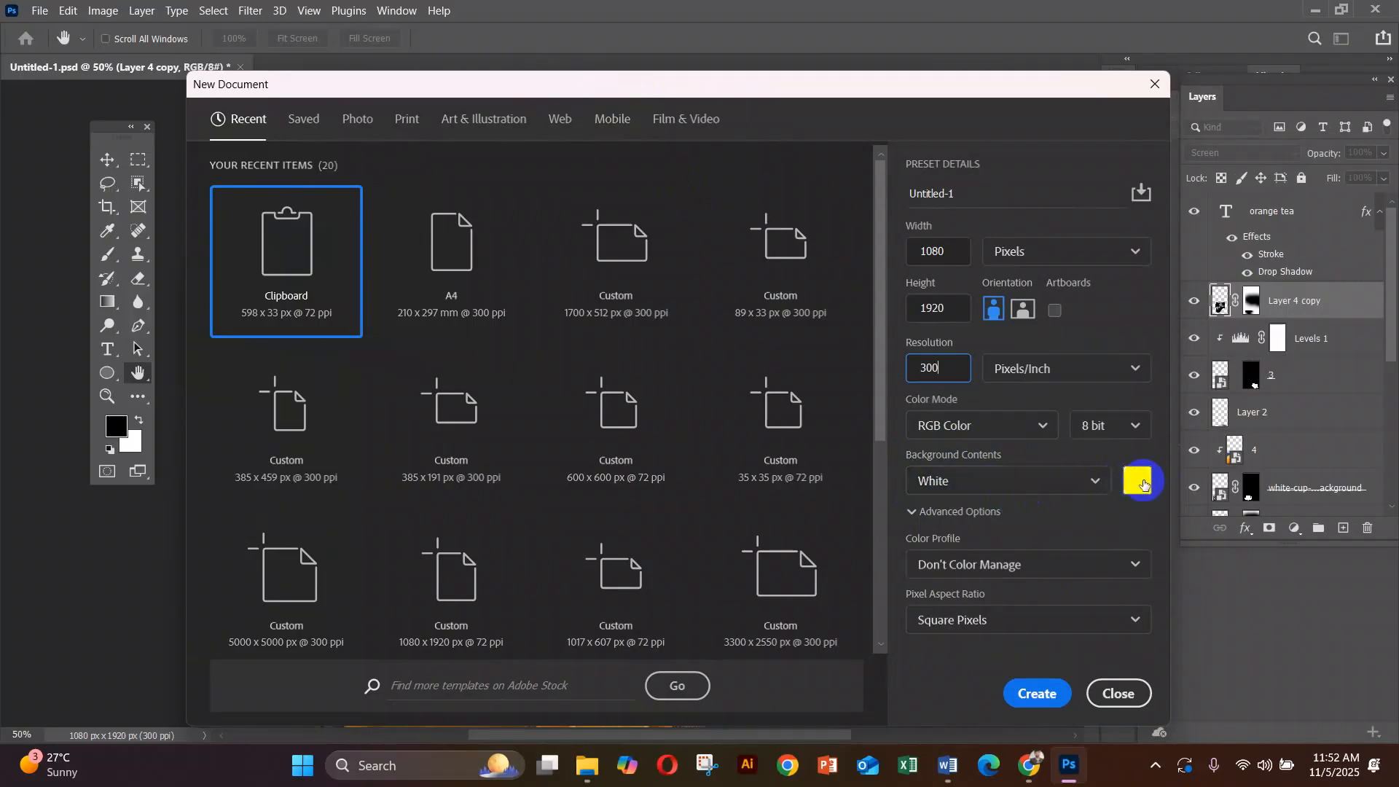
pyautogui.click(1038, 695)
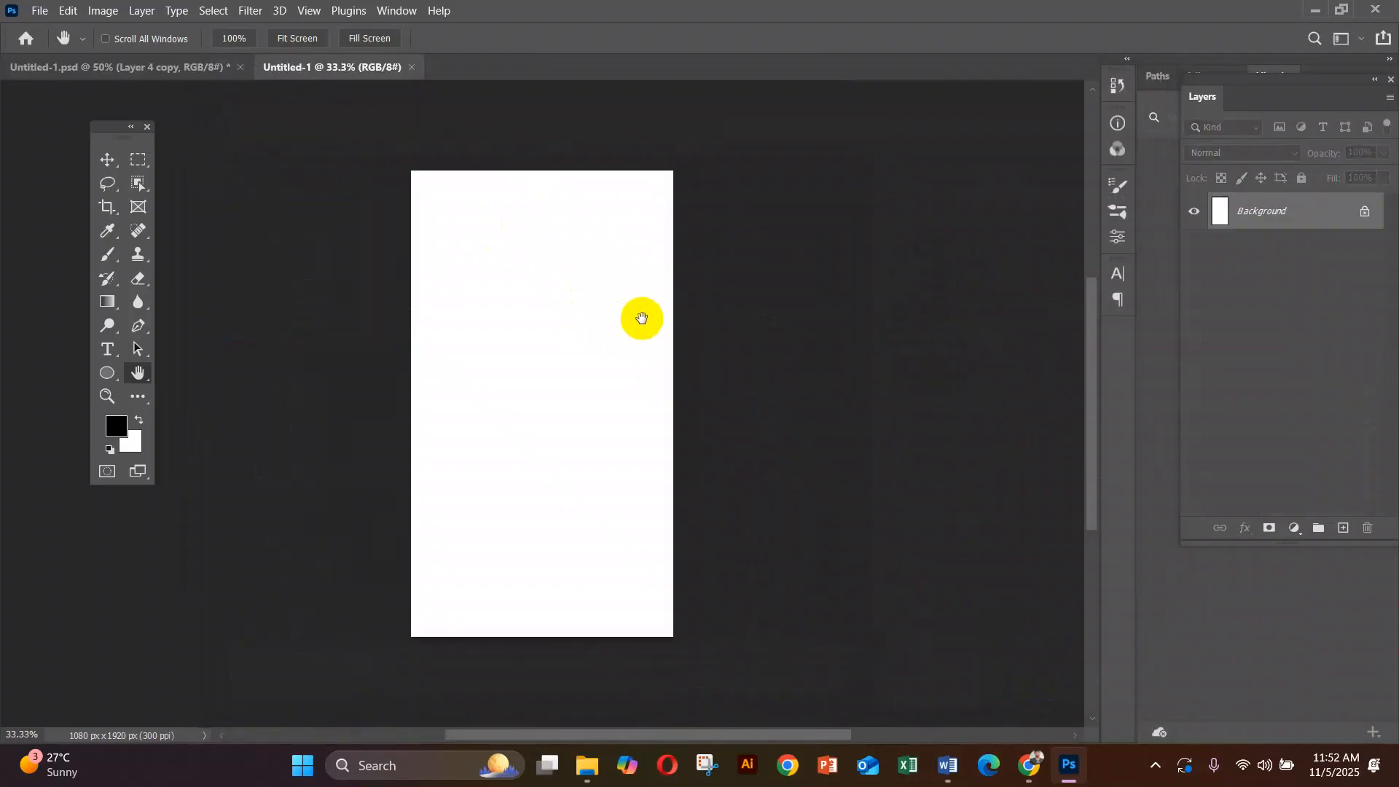
pyautogui.scroll(1, 578, 328)
pyautogui.moveTo(642, 337); pyautogui.dragTo(885, 418)
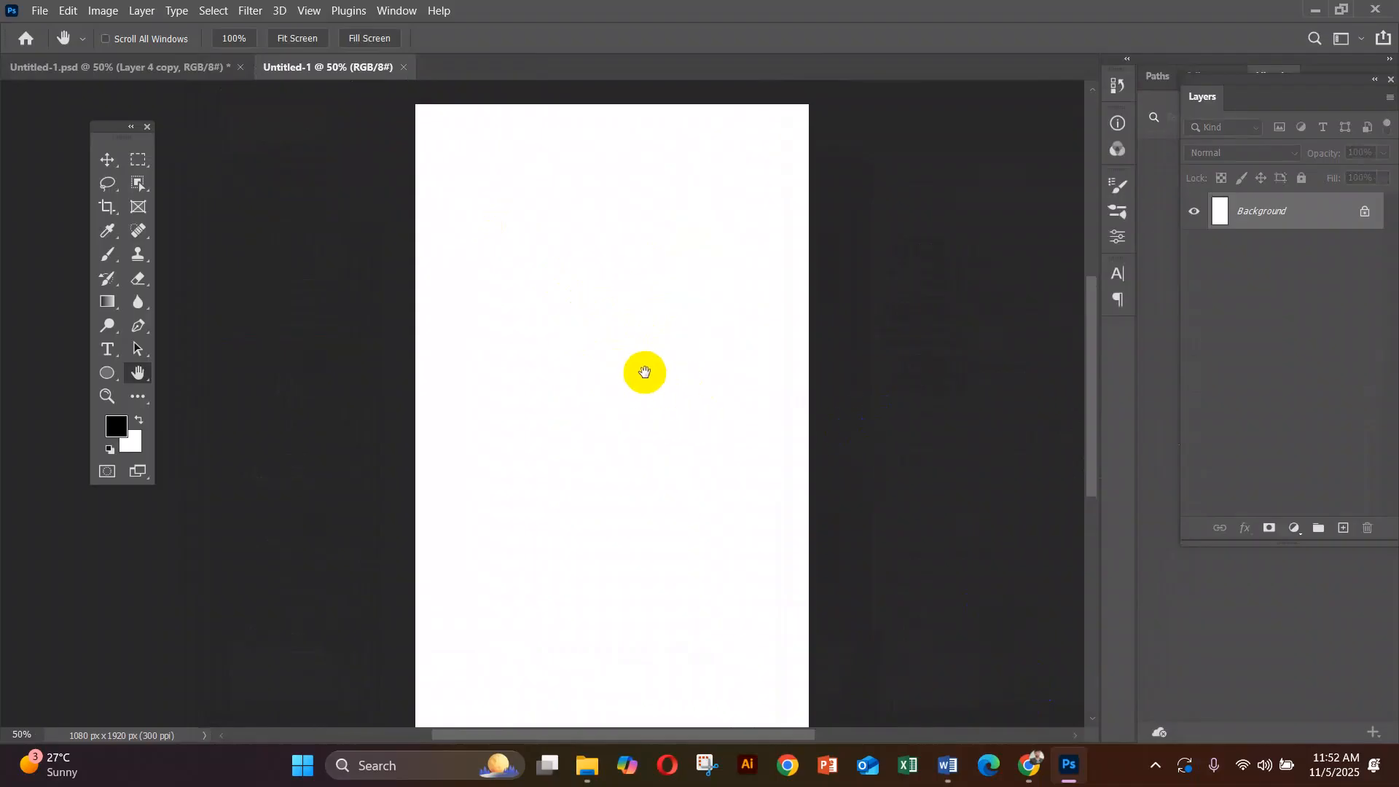
pyautogui.scroll(-1, 647, 372)
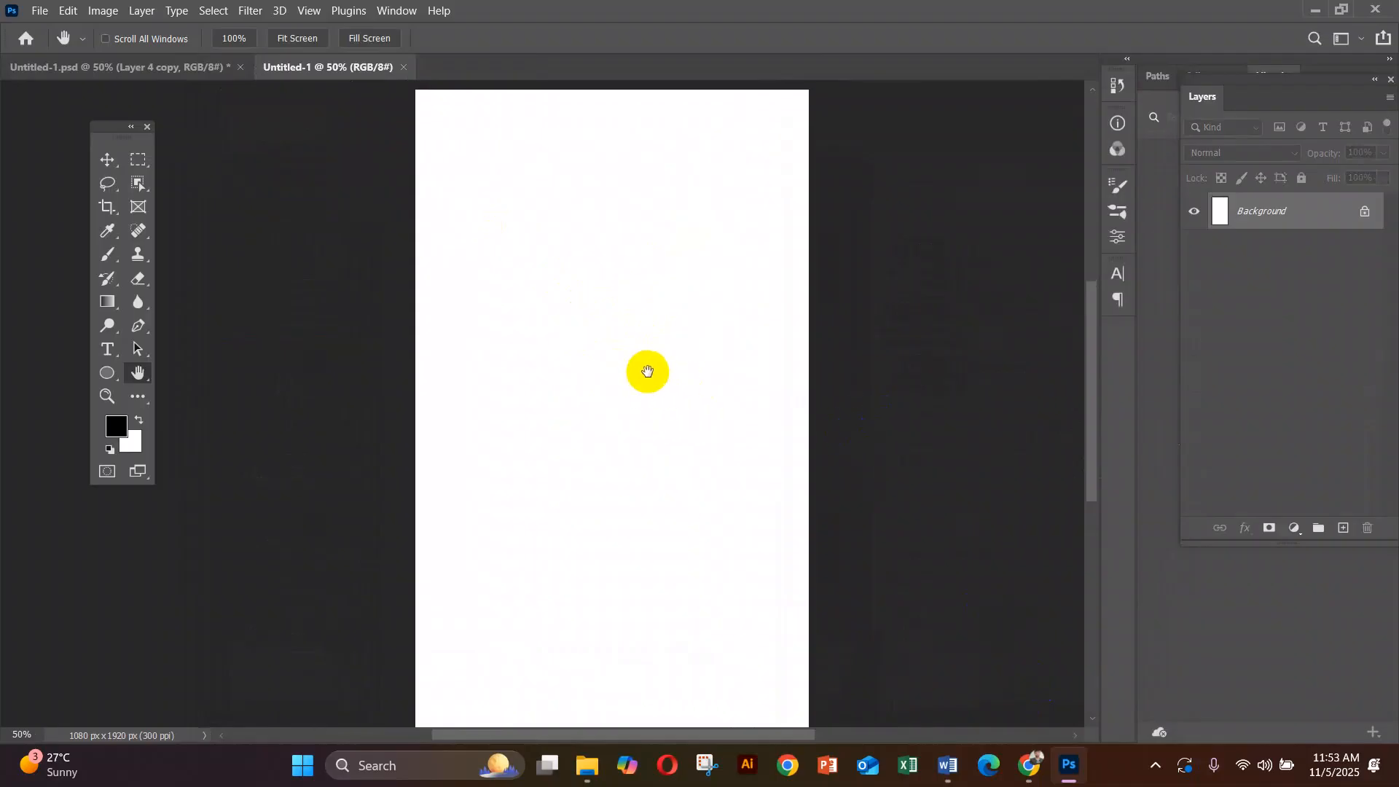
pyautogui.scroll(1, 647, 369)
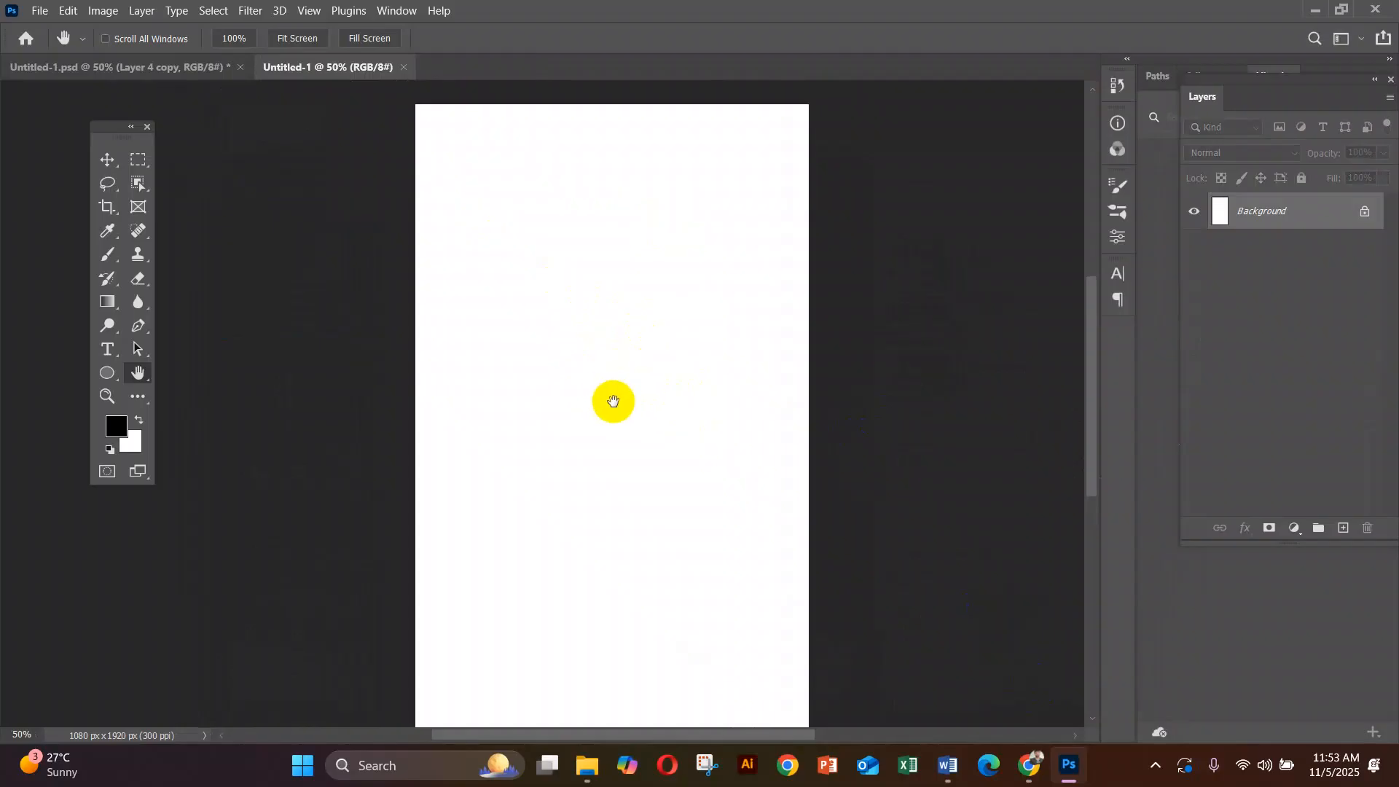
pyautogui.scroll(-1, 616, 399)
pyautogui.click(332, 209)
# Place tea-plantation-asia.jpg as an embedded image and enlarge it proportionally to cover the whole canvas.
pyautogui.click(36, 11)
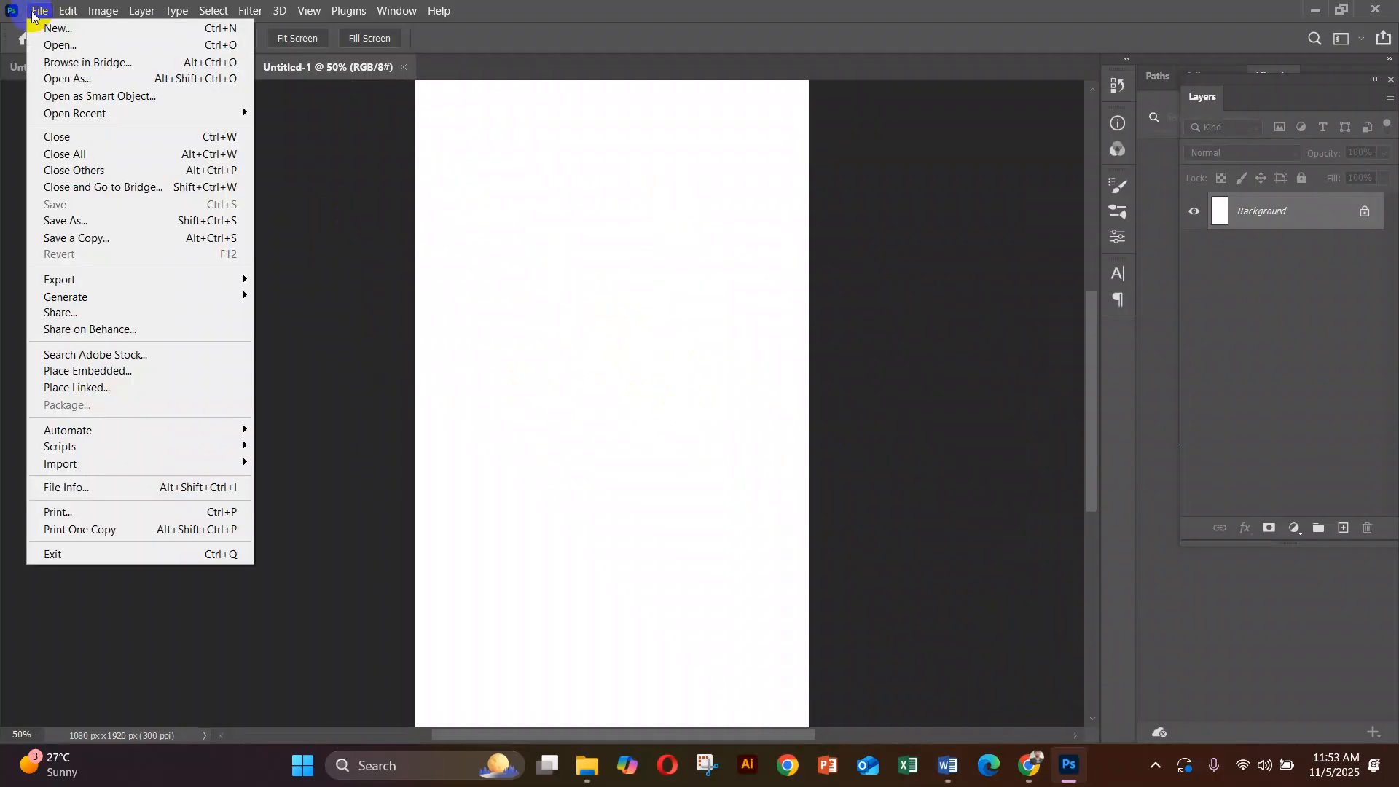
pyautogui.click(140, 372)
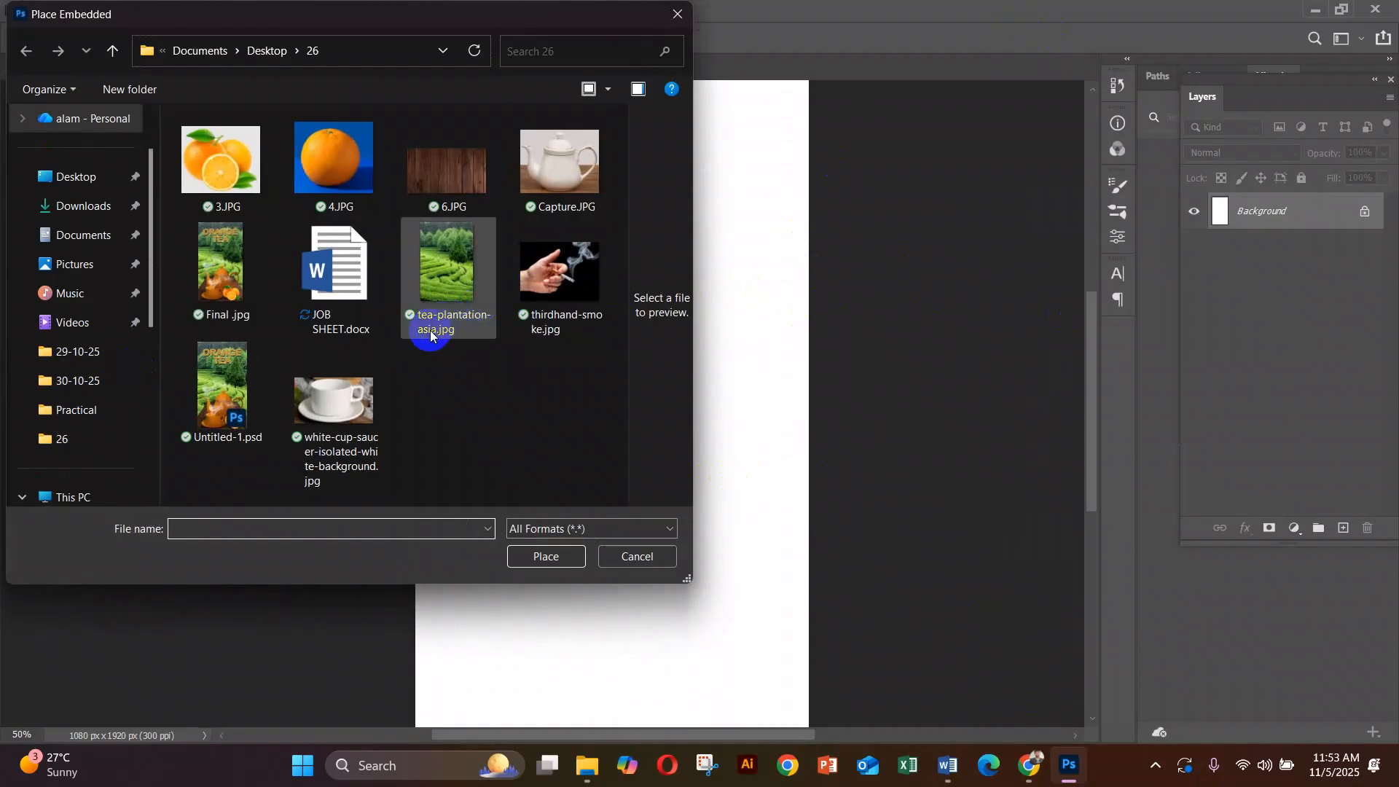
pyautogui.doubleClick(479, 294)
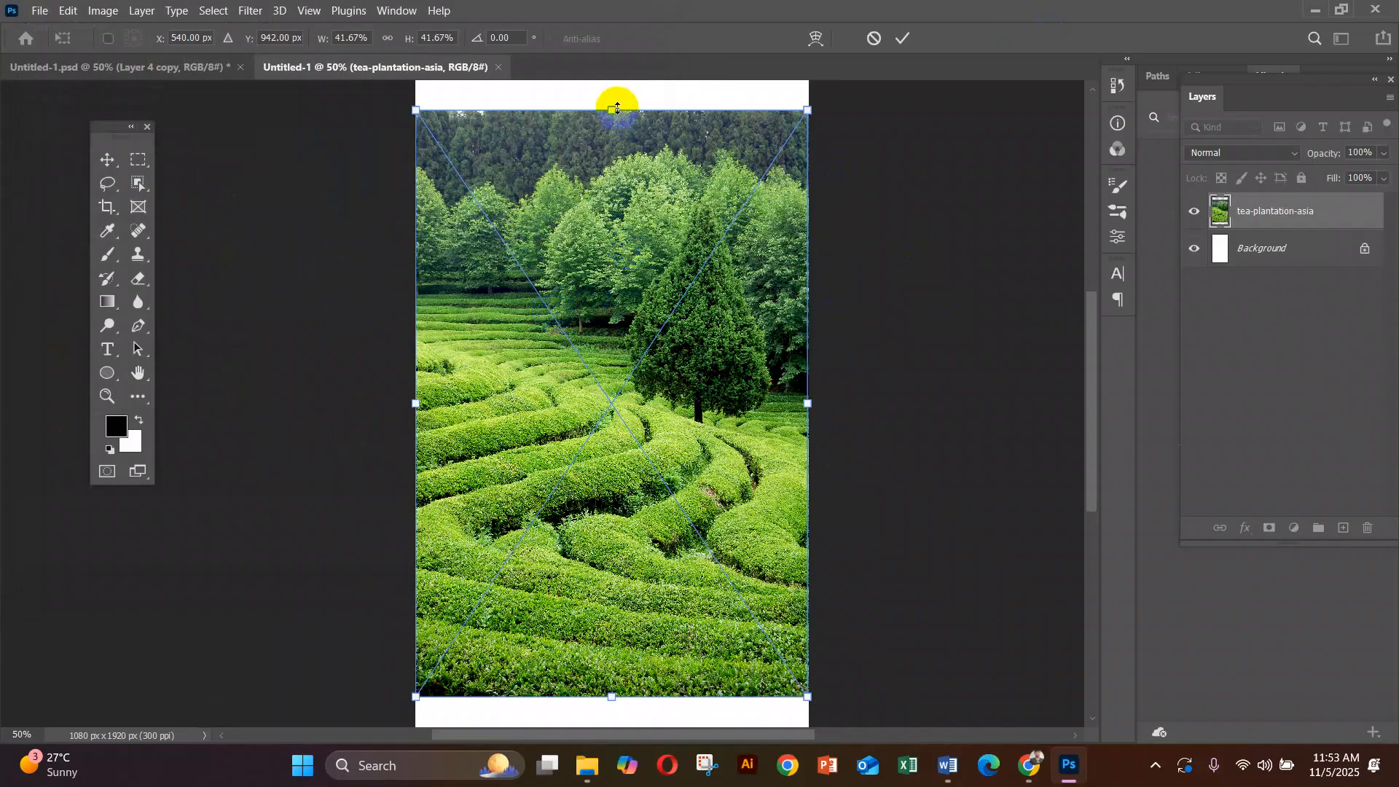
pyautogui.moveTo(611, 108); pyautogui.dragTo(611, 138)
pyautogui.scroll(-5, 584, 347)
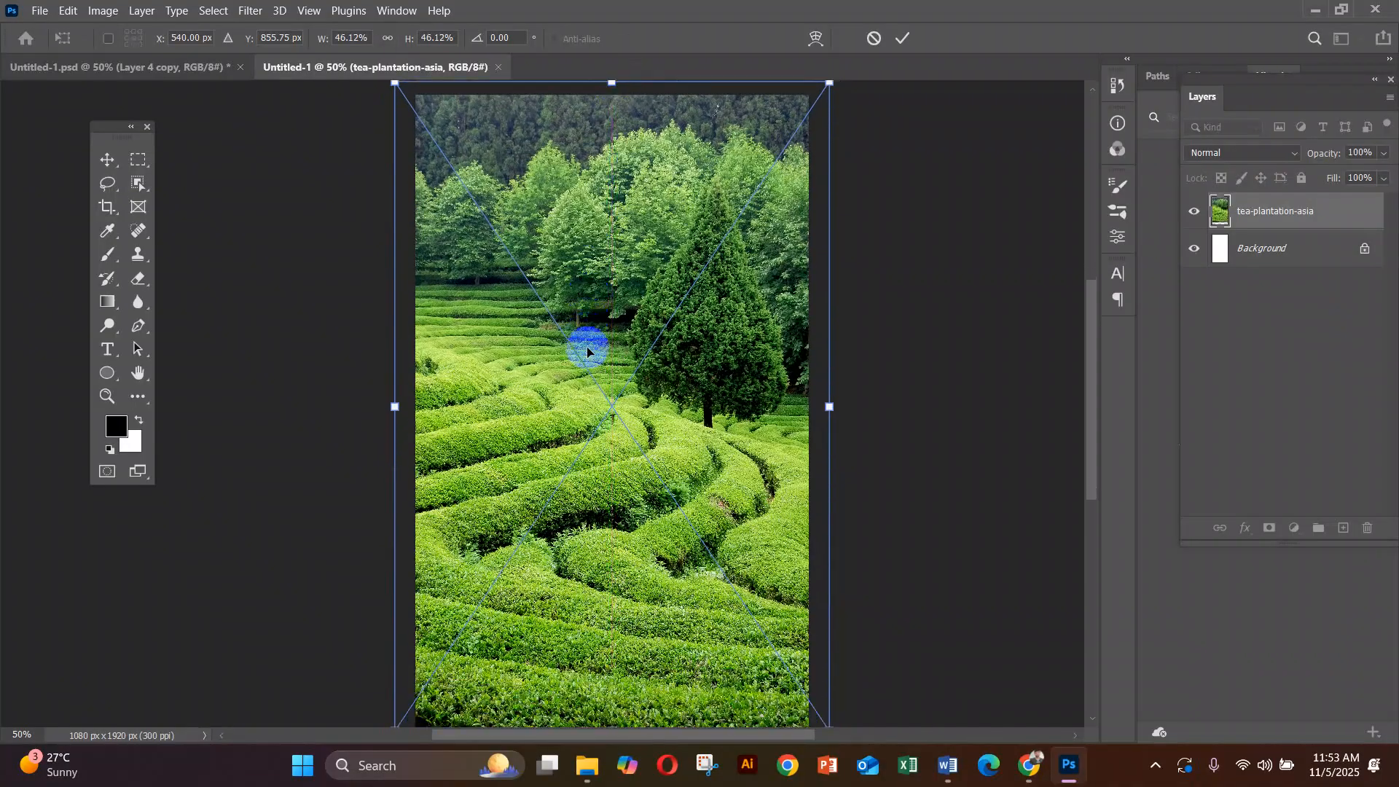
pyautogui.moveTo(610, 543); pyautogui.dragTo(609, 618)
pyautogui.press('Return')
# Fully lock the tea-plantation-asia layer so the background photo cannot be moved.
pyautogui.press('h')
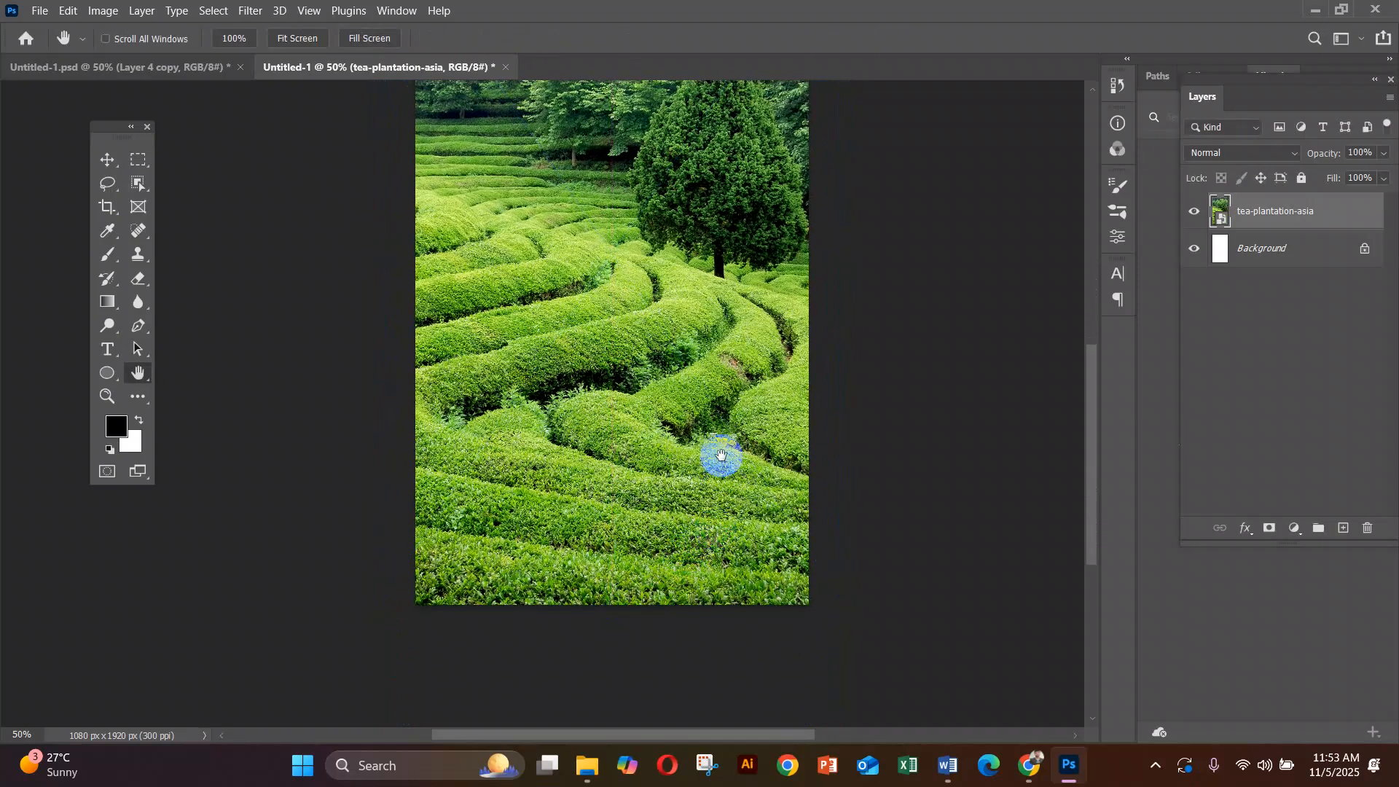
pyautogui.scroll(5, 720, 456)
pyautogui.scroll(2, 721, 452)
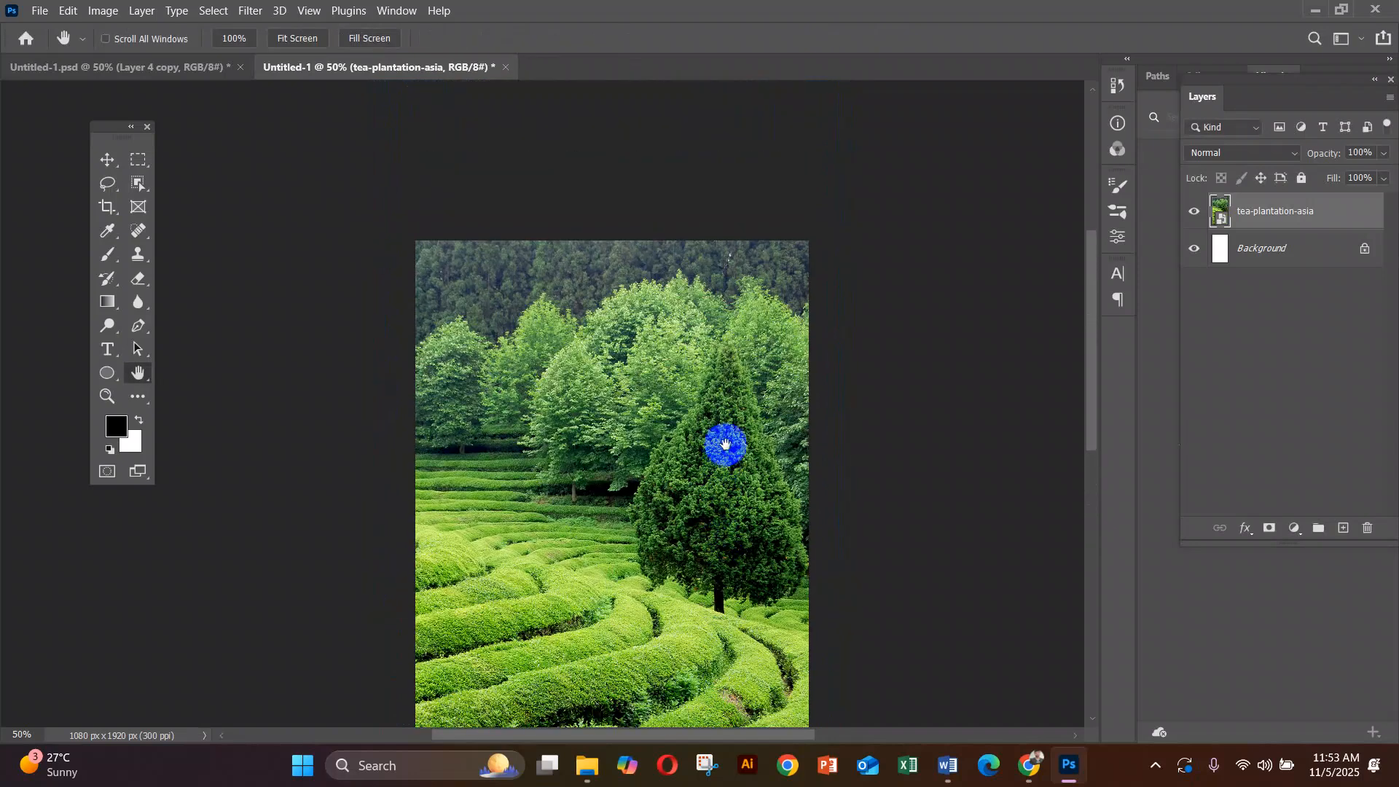
pyautogui.scroll(-3, 635, 406)
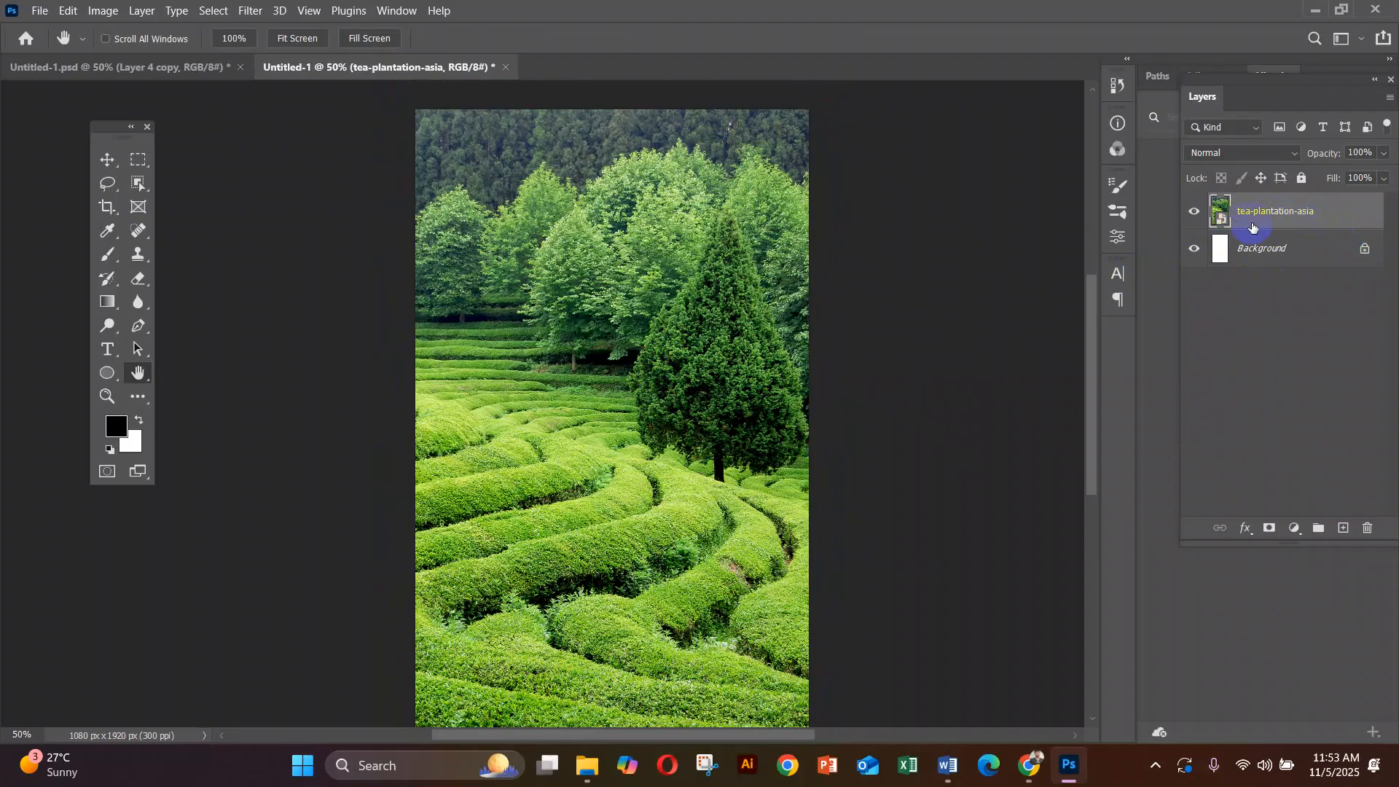
pyautogui.click(1302, 178)
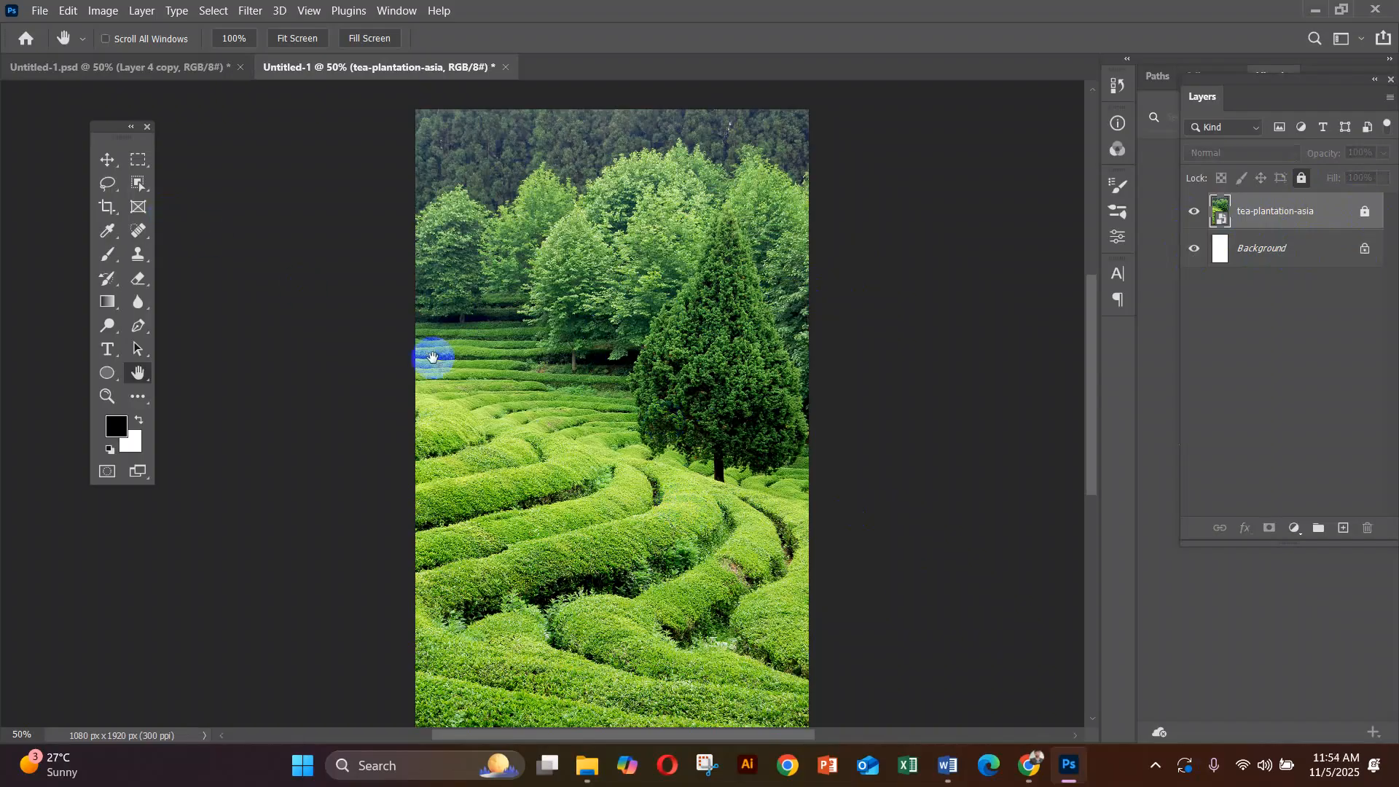
# Check the orange tea sample, place the wood image 6.JPG as embedded in the new document, and move it to the canvas's bottom edge.
pyautogui.click(125, 67)
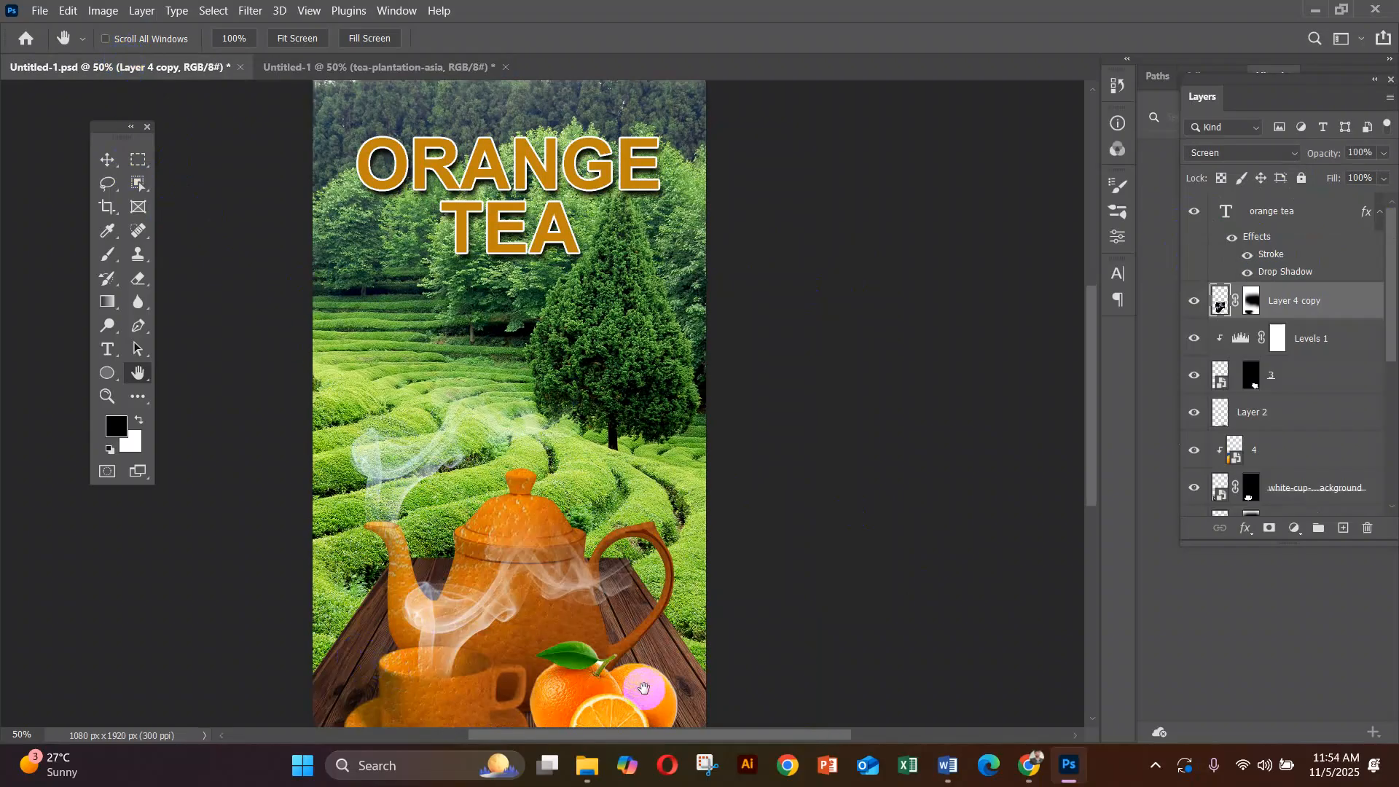
pyautogui.click(330, 64)
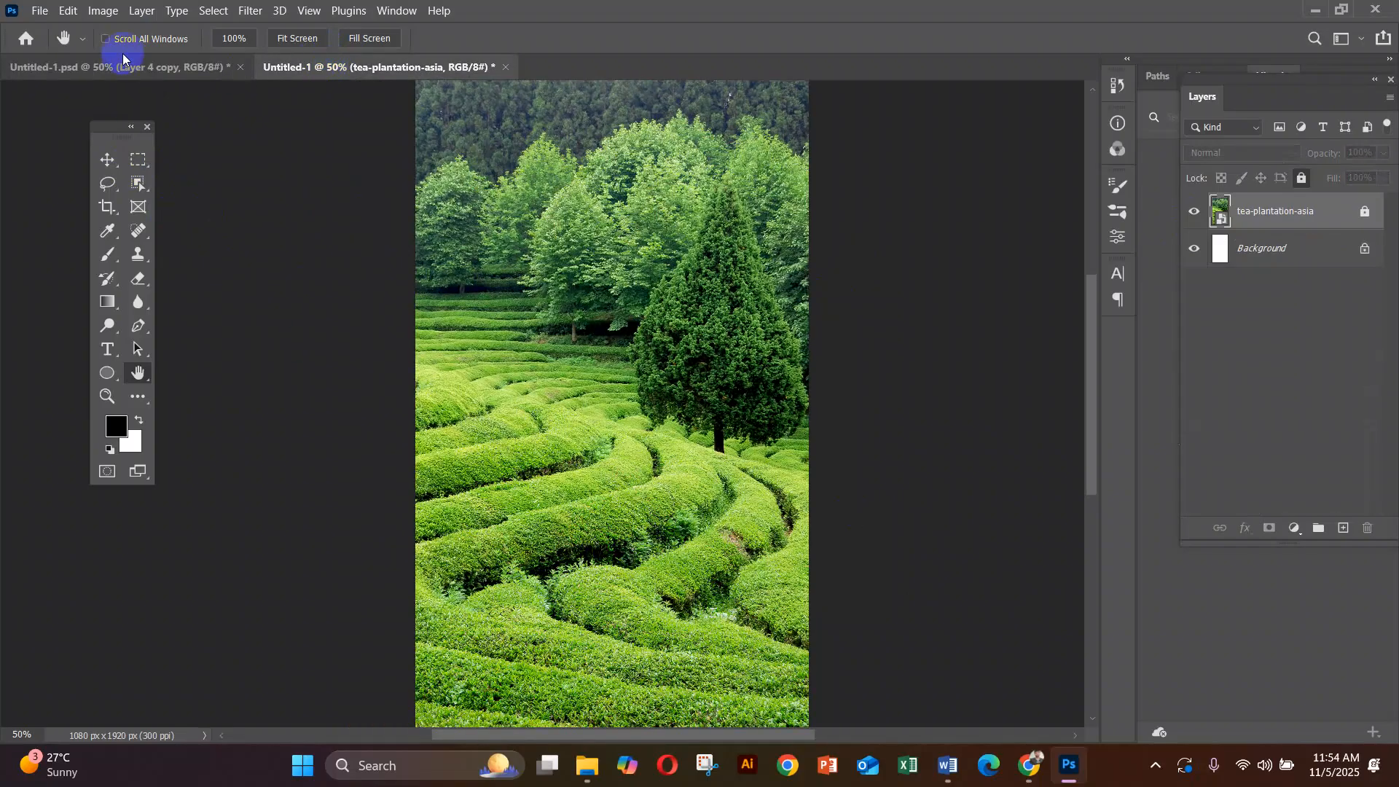
pyautogui.click(41, 11)
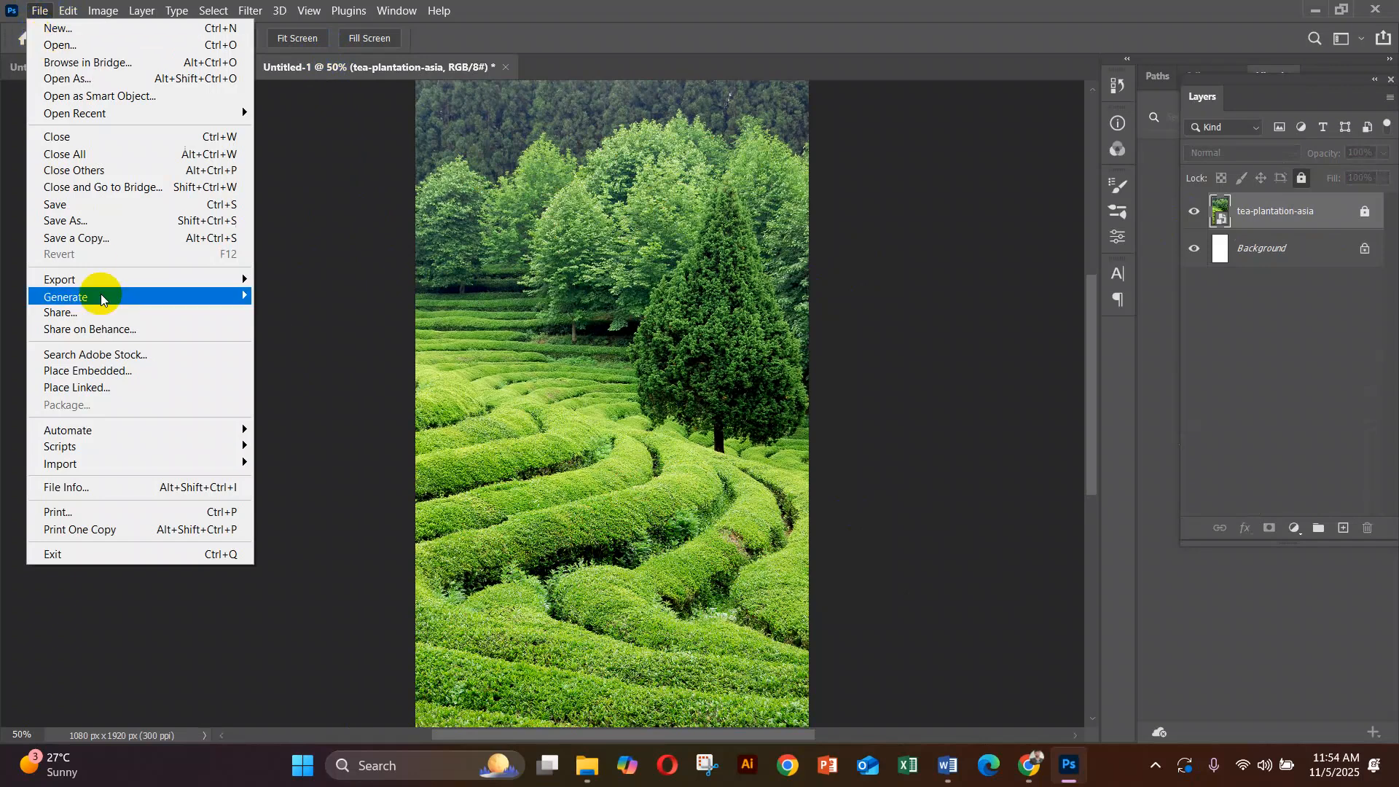
pyautogui.click(137, 372)
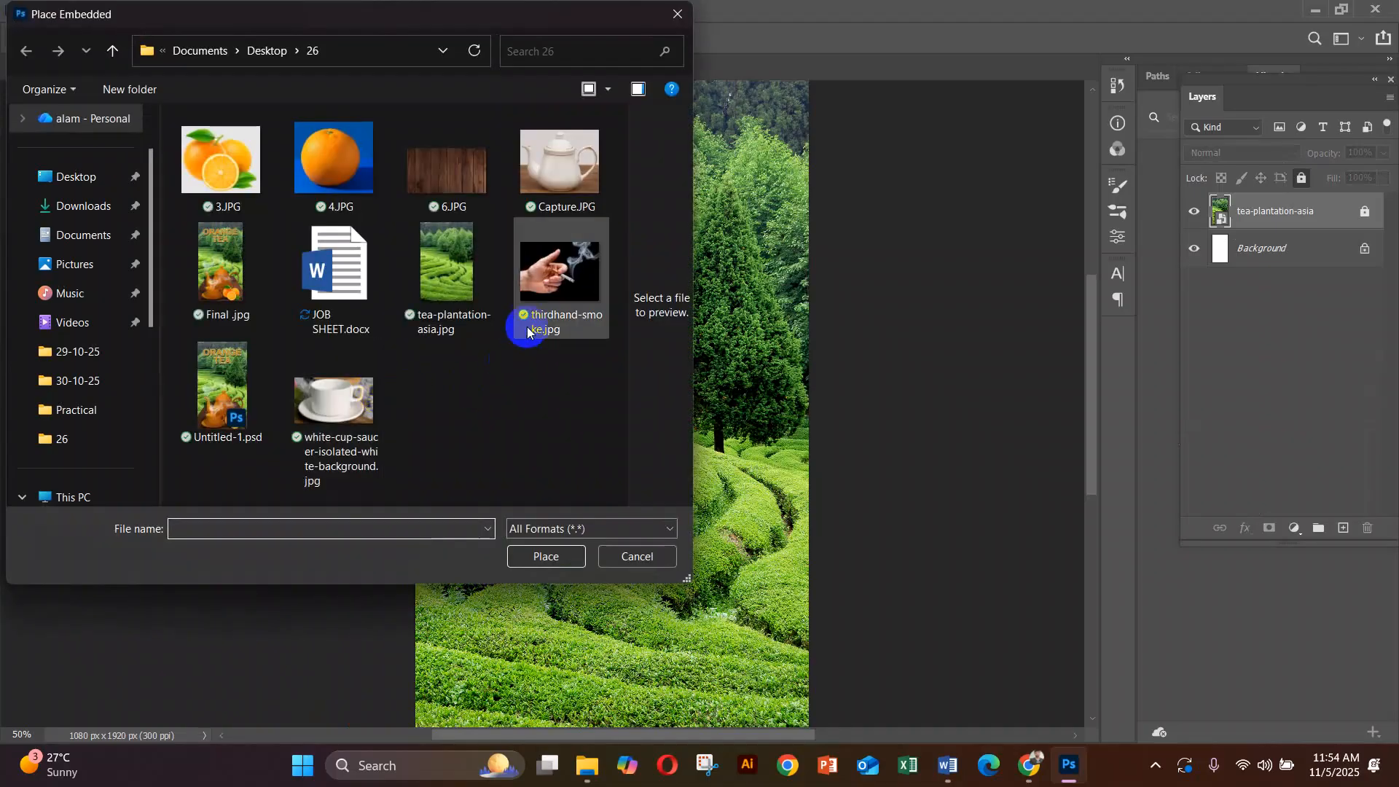
pyautogui.doubleClick(438, 193)
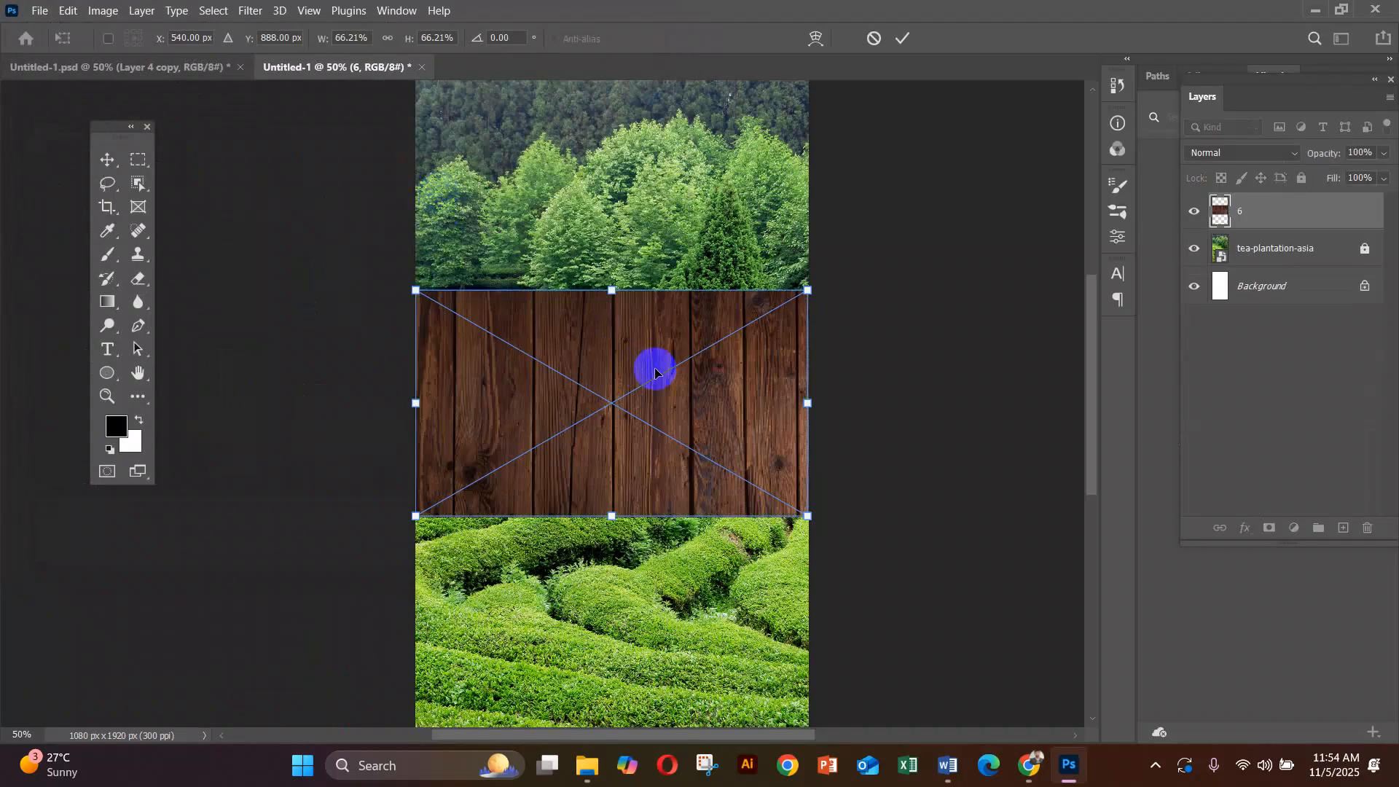
pyautogui.moveTo(676, 384); pyautogui.dragTo(696, 619)
pyautogui.scroll(-5, 831, 509)
pyautogui.moveTo(758, 473); pyautogui.dragTo(740, 509)
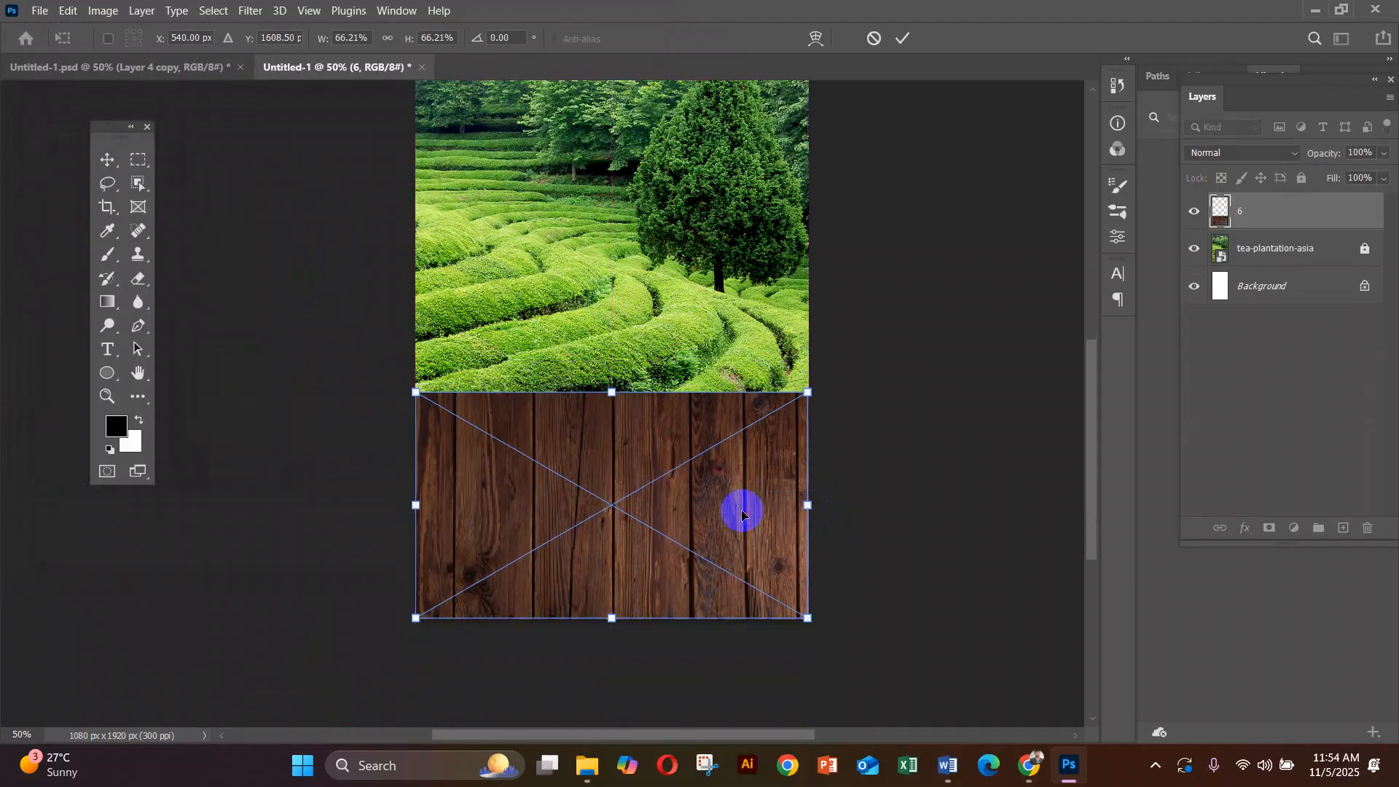
# Examine how the wooden table is shaped beneath the teapot in the sample, and return to the new document.
pyautogui.click(145, 68)
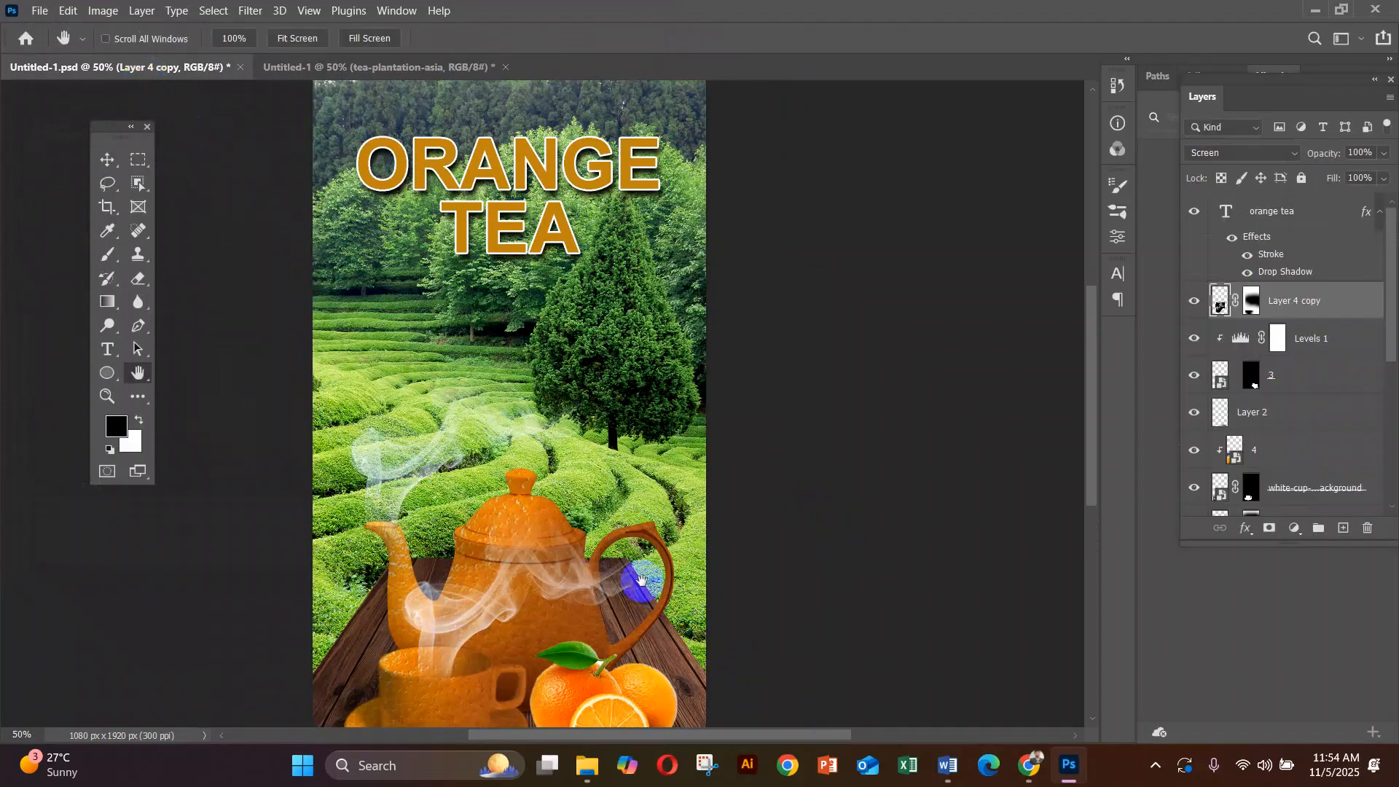
pyautogui.scroll(-4, 419, 620)
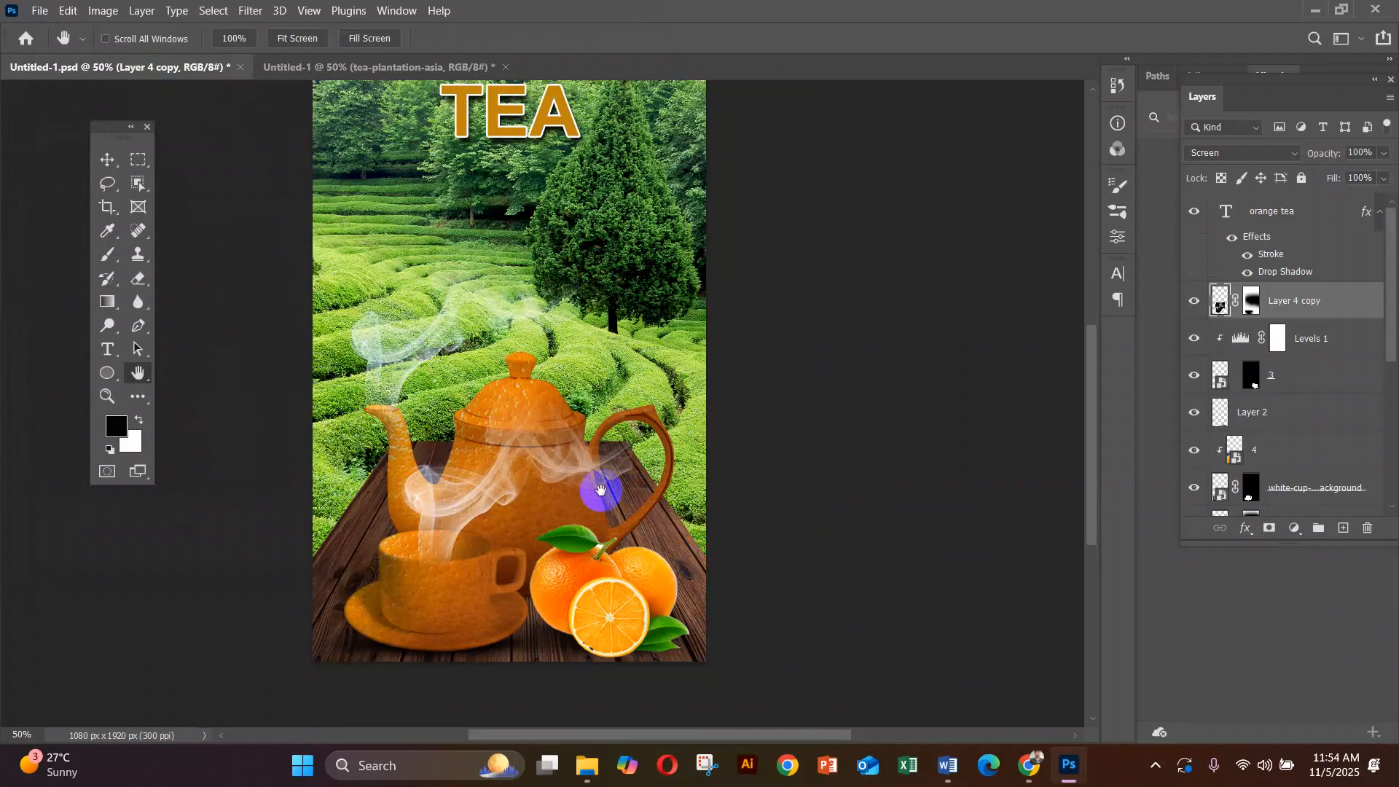
pyautogui.click(355, 68)
pyautogui.scroll(-2, 637, 446)
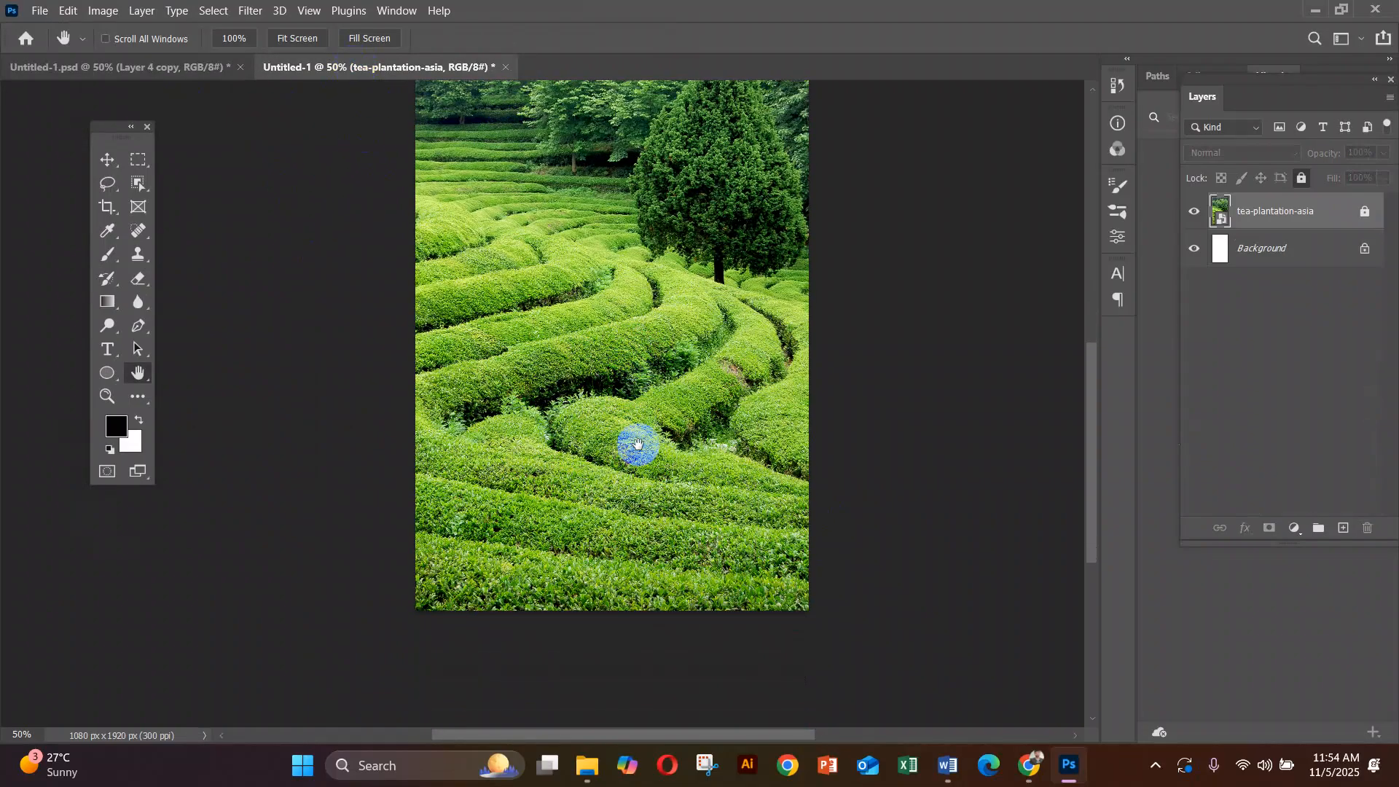
pyautogui.scroll(2, 634, 438)
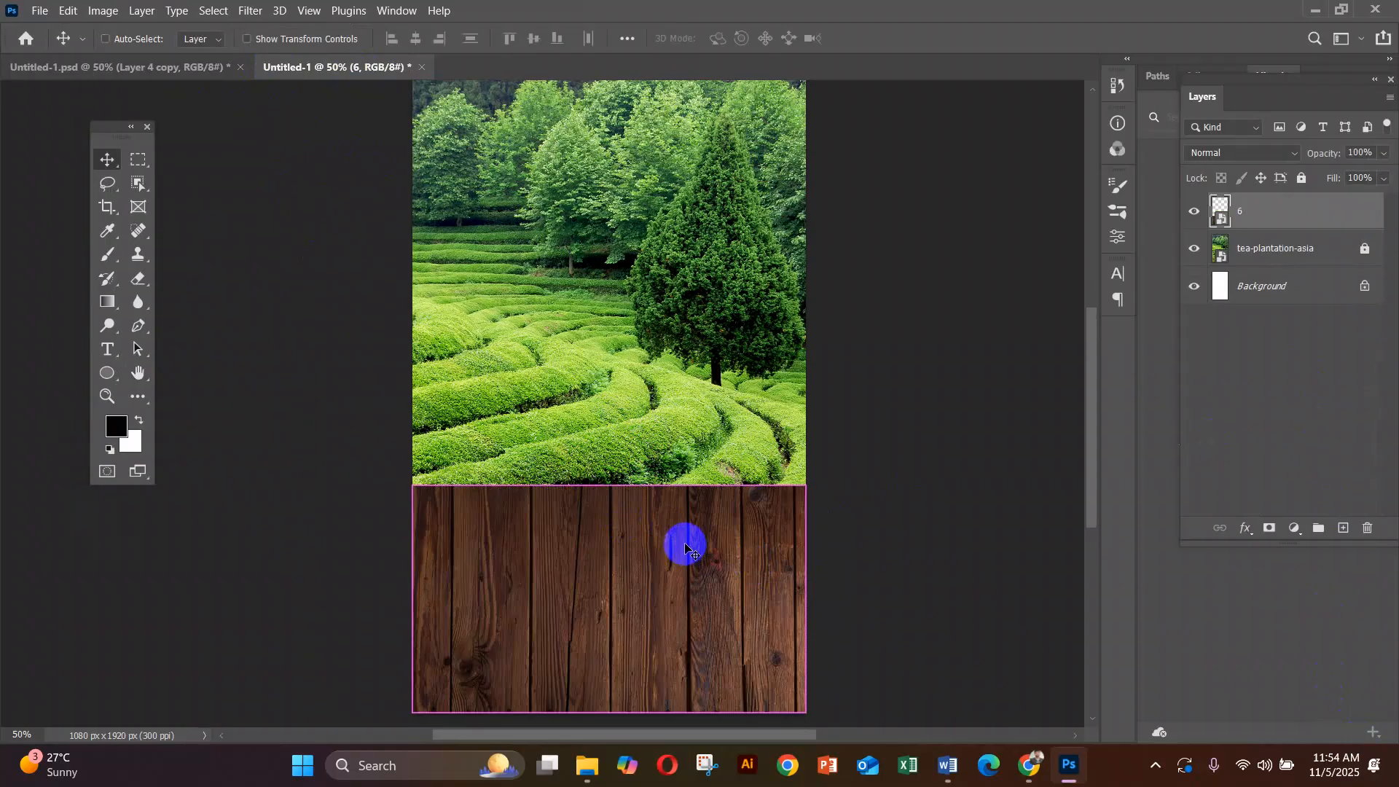
# Transform the wood layer with Perspective, pulling in its upper corners to form a tabletop that narrows toward the background.
pyautogui.hotkey('ctrl', 't')
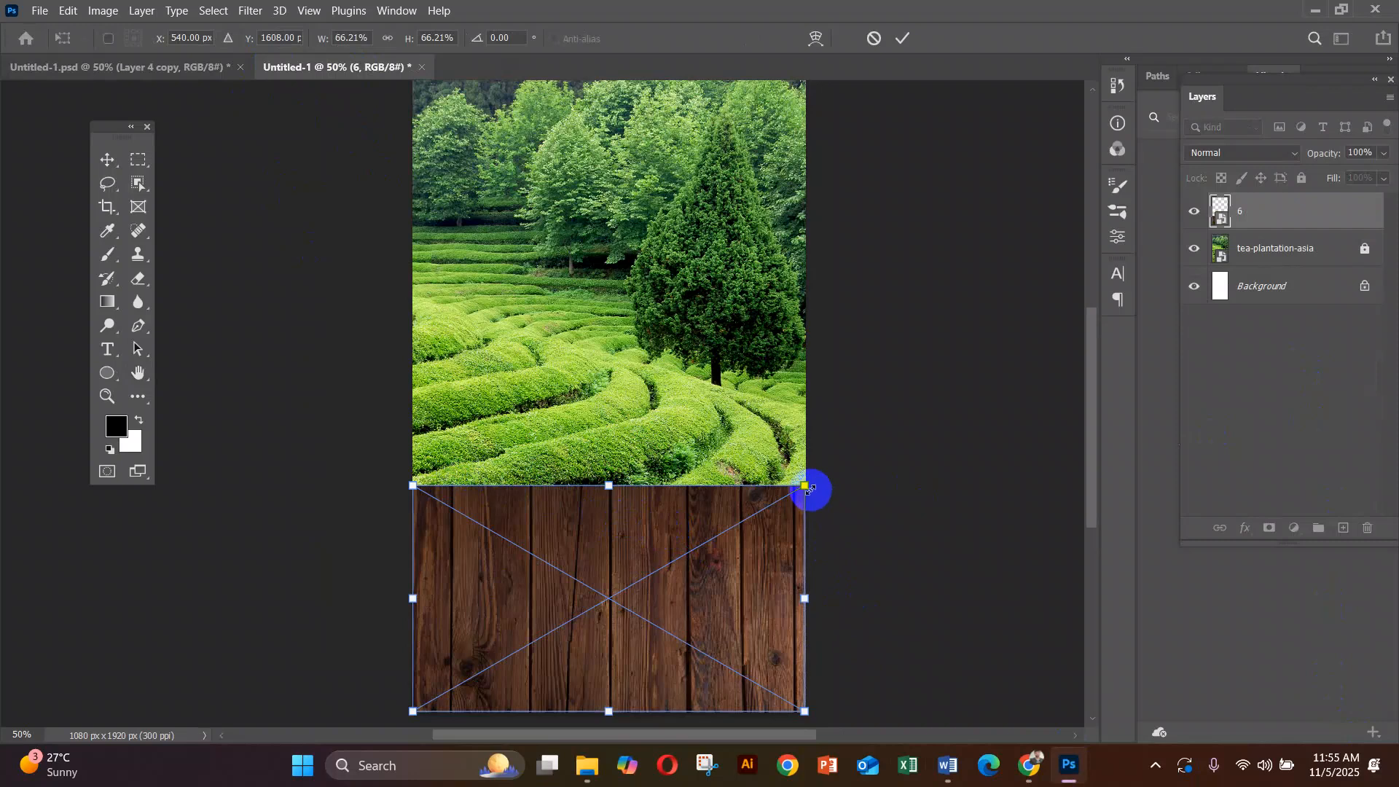
pyautogui.moveTo(805, 485); pyautogui.dragTo(757, 502)
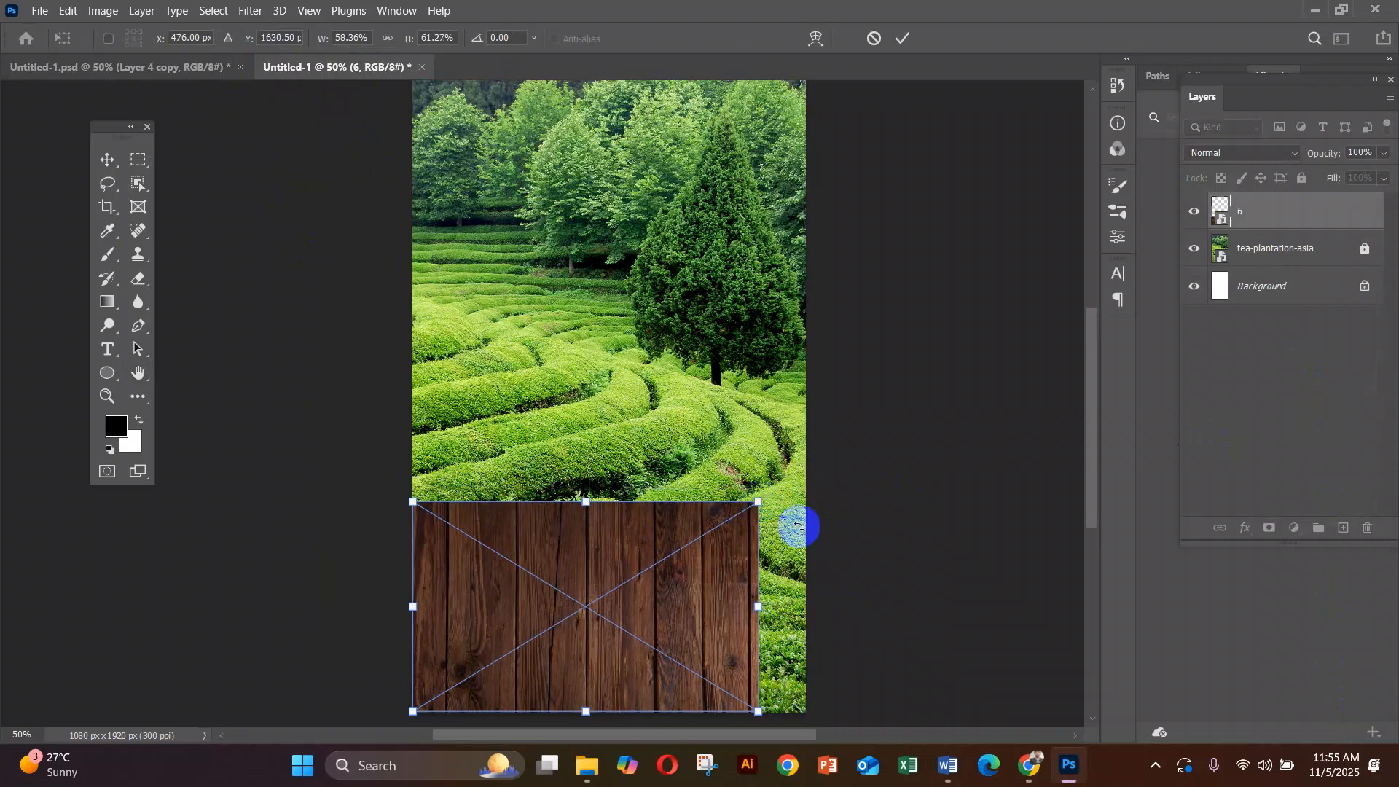
pyautogui.hotkey('ctrl', 'z')
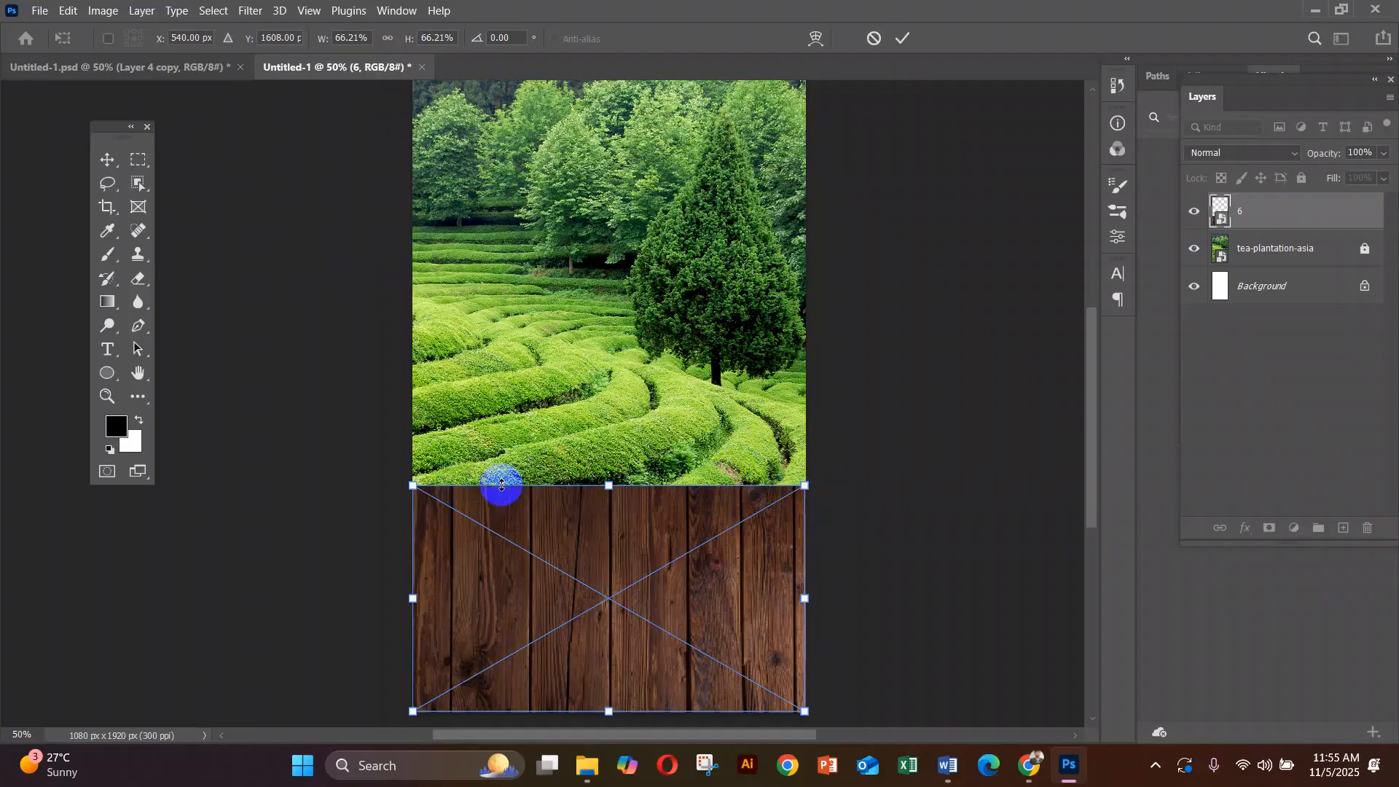
pyautogui.scroll(-3, 512, 484)
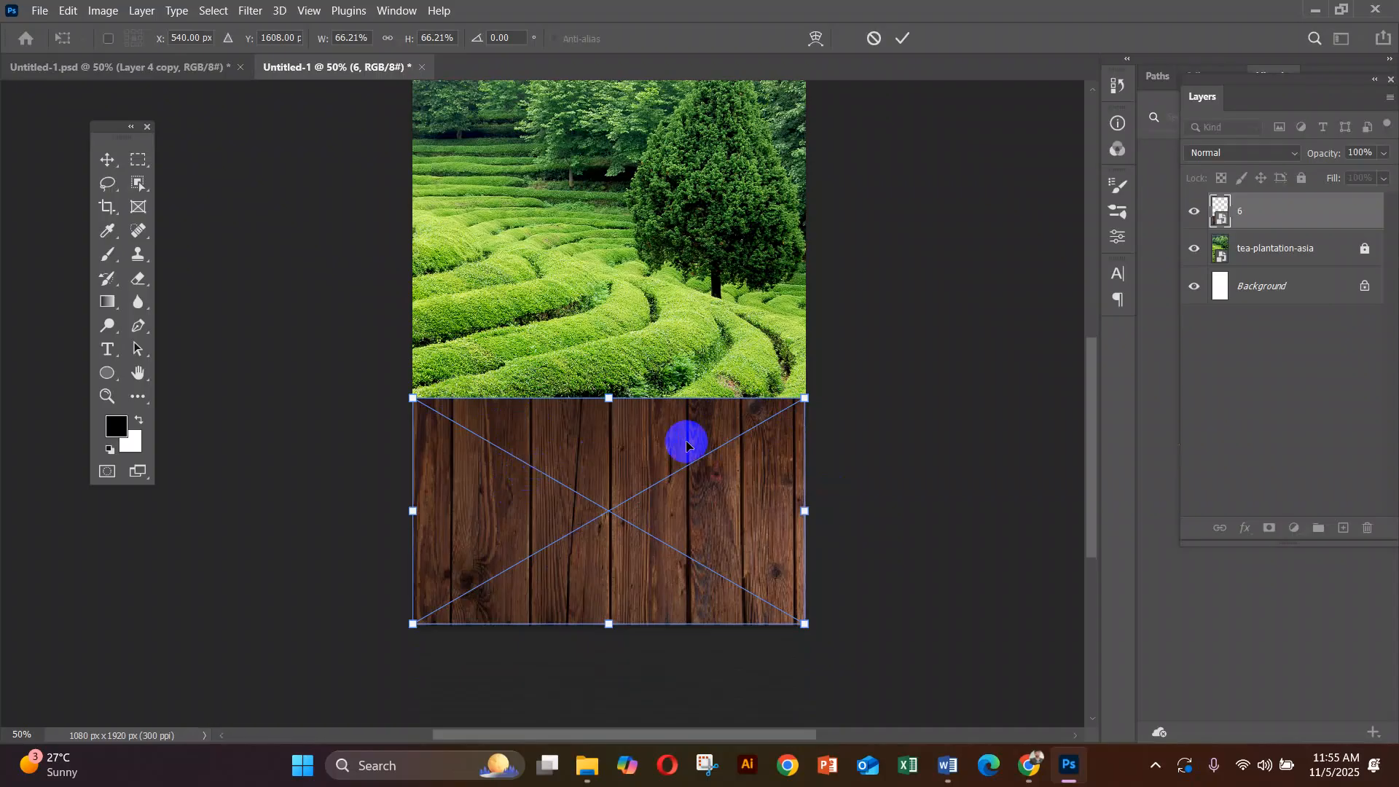
pyautogui.rightClick(627, 448)
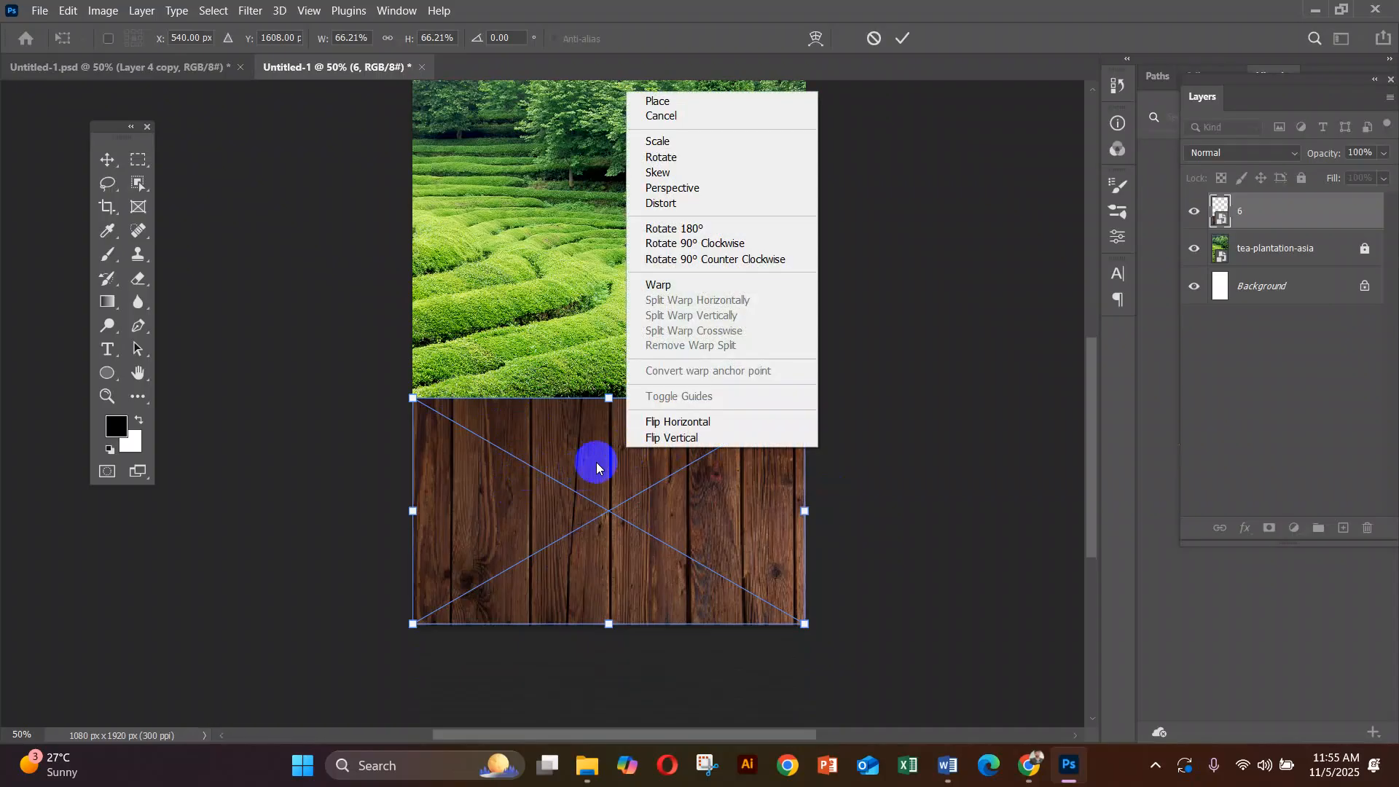
pyautogui.click(681, 190)
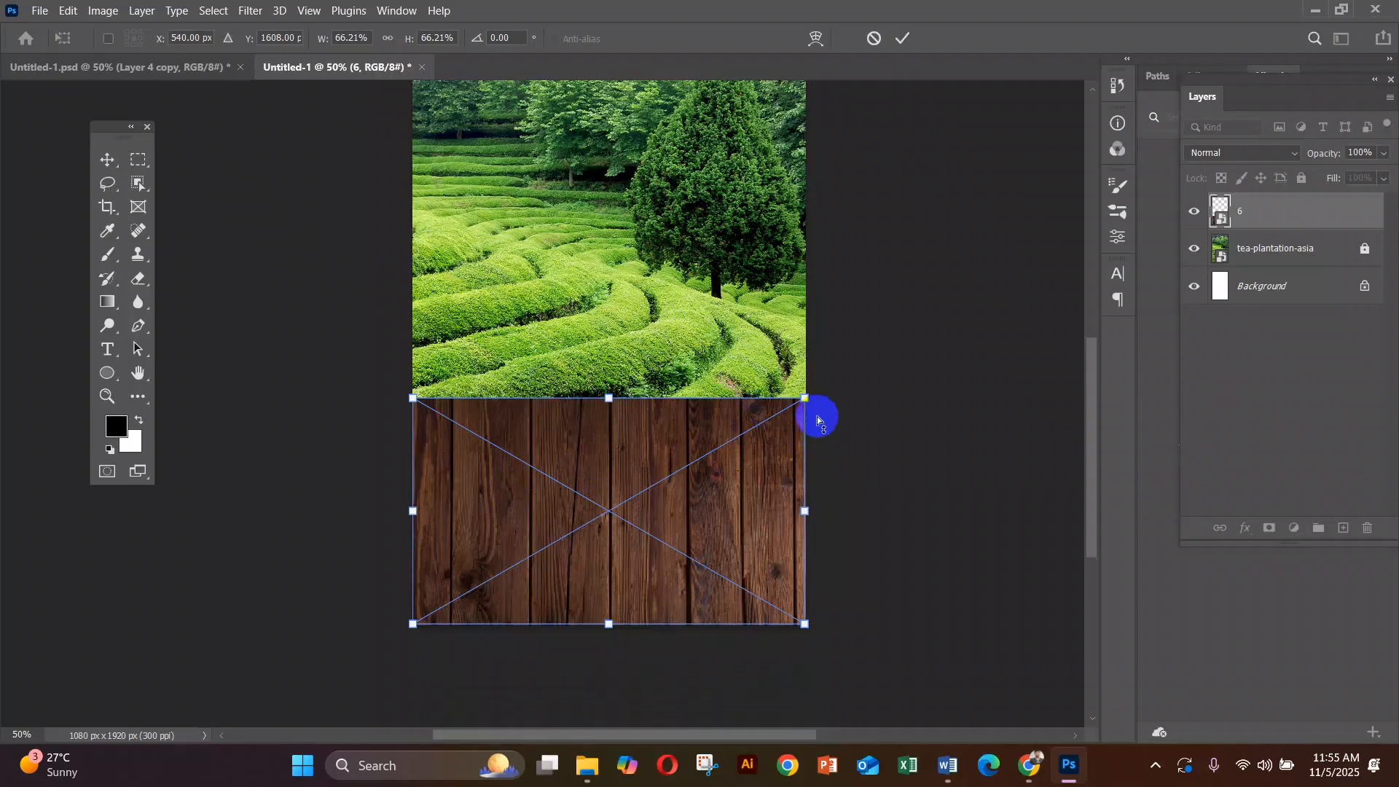
pyautogui.moveTo(805, 400); pyautogui.dragTo(694, 409)
# Try to reshape the wooden table's upper edge with Distort, moving its corner and its midpoint.
pyautogui.rightClick(693, 477)
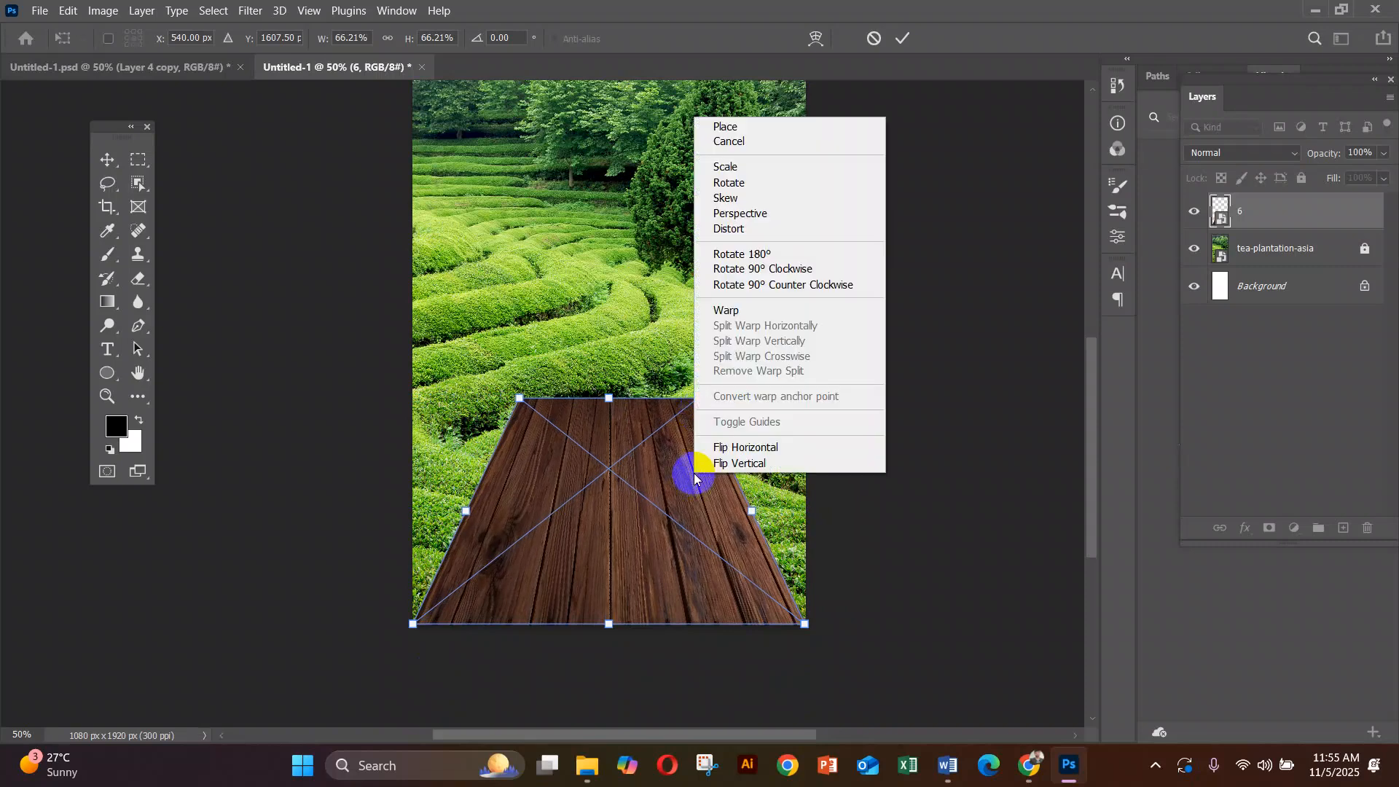
pyautogui.click(726, 231)
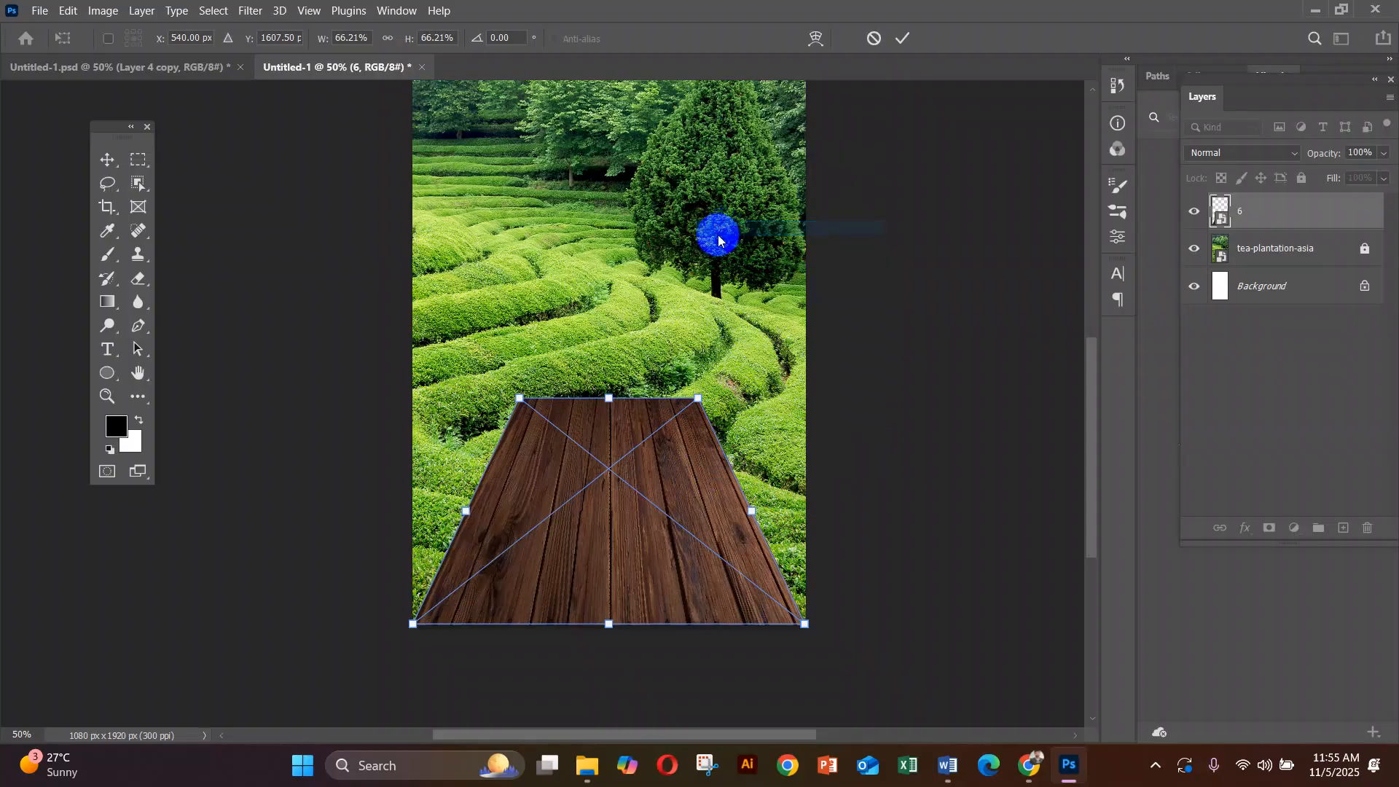
pyautogui.moveTo(696, 405); pyautogui.dragTo(685, 431)
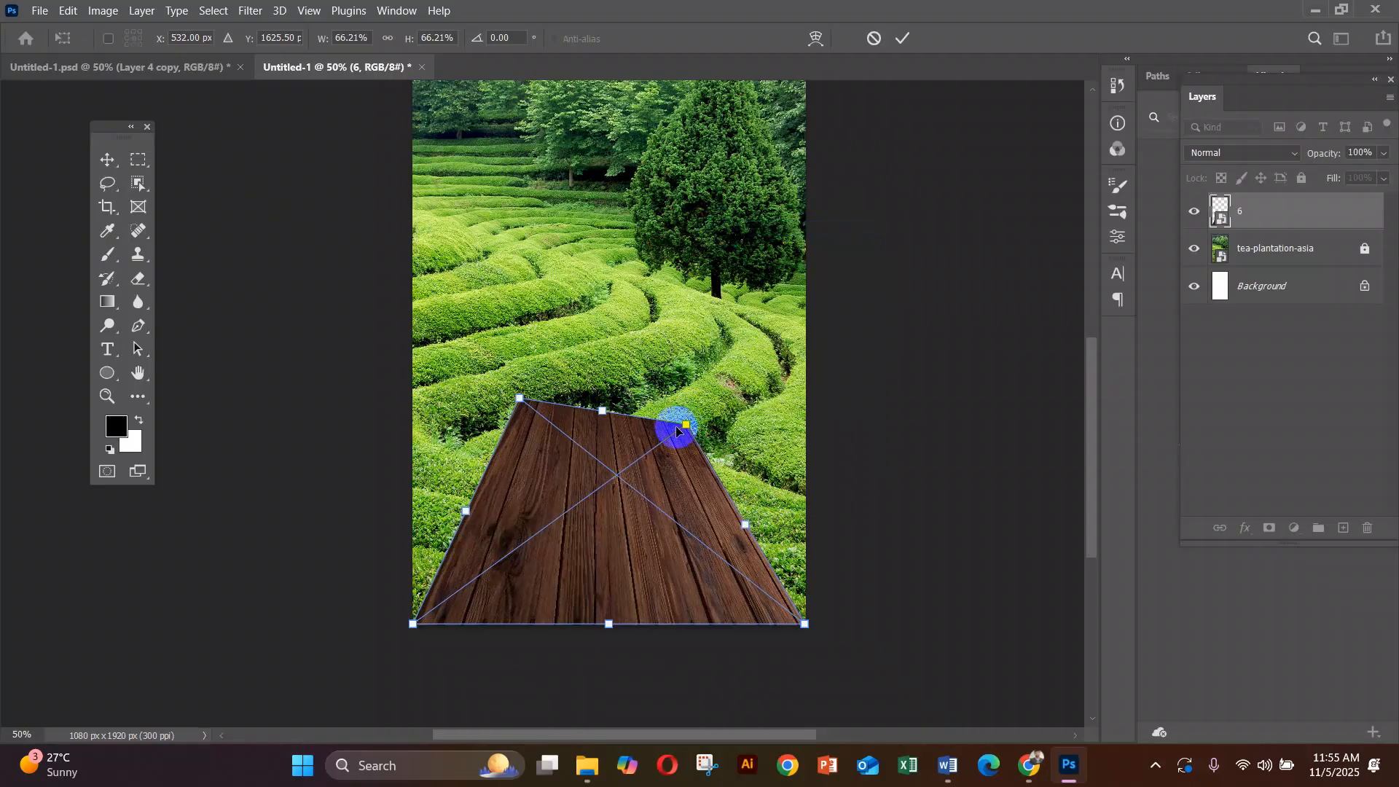
pyautogui.hotkey('ctrl', 'z')
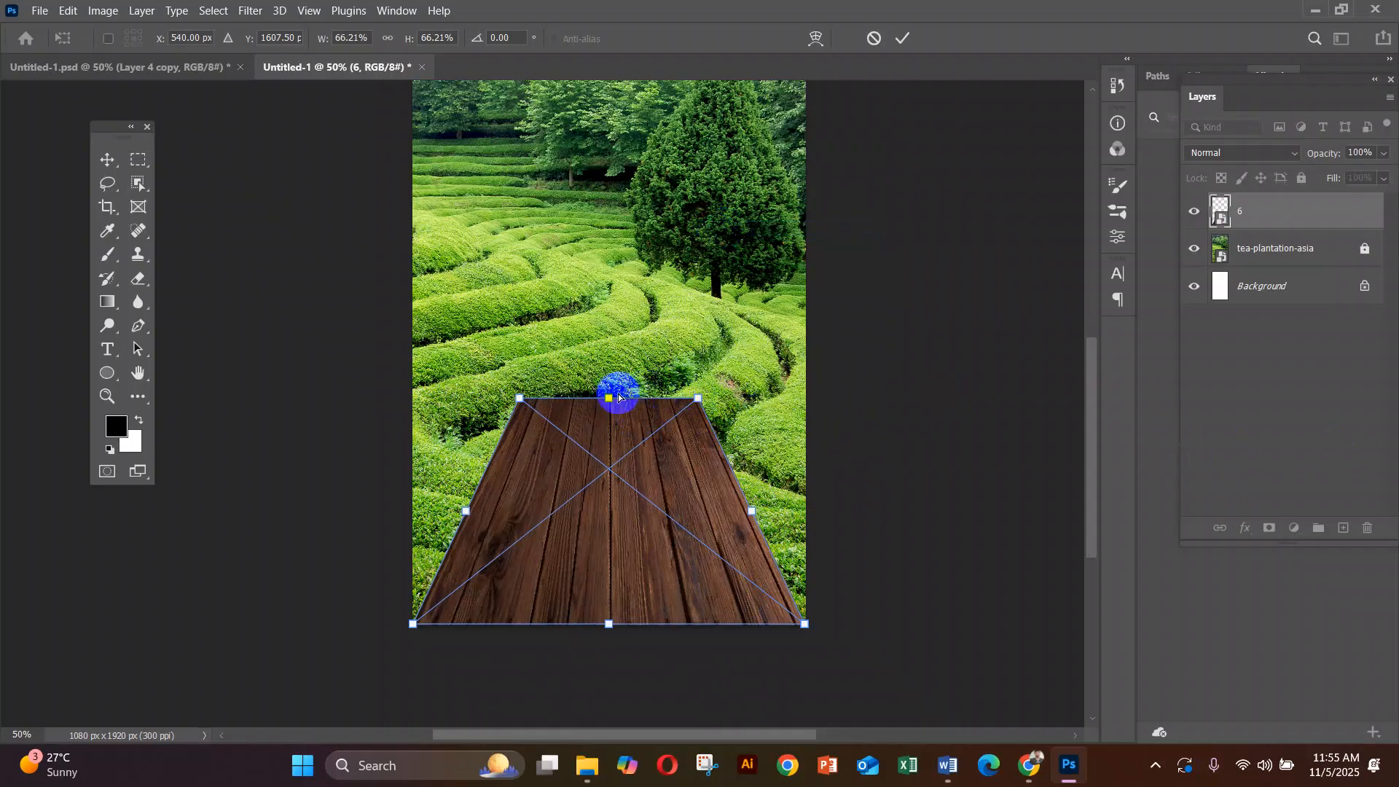
pyautogui.moveTo(612, 400)
pyautogui.mouseDown()
pyautogui.moveTo(662, 408)
pyautogui.moveTo(594, 403)
pyautogui.mouseUp()
pyautogui.hotkey('ctrl', 'z')
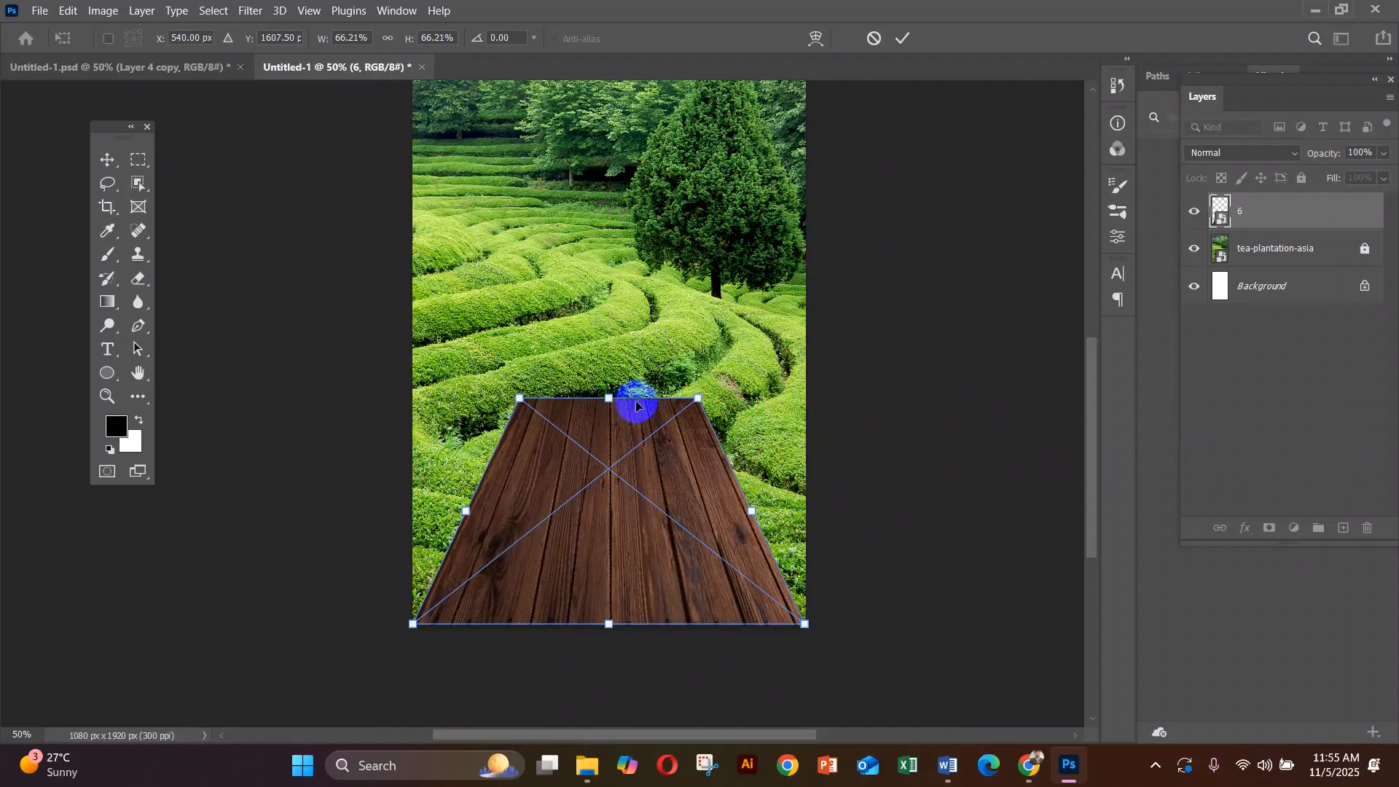
# Compress the tapered wood vertically to about 53% height, and enlarge it upward until the table spans the lower part of the canvas.
pyautogui.moveTo(613, 401); pyautogui.dragTo(610, 446)
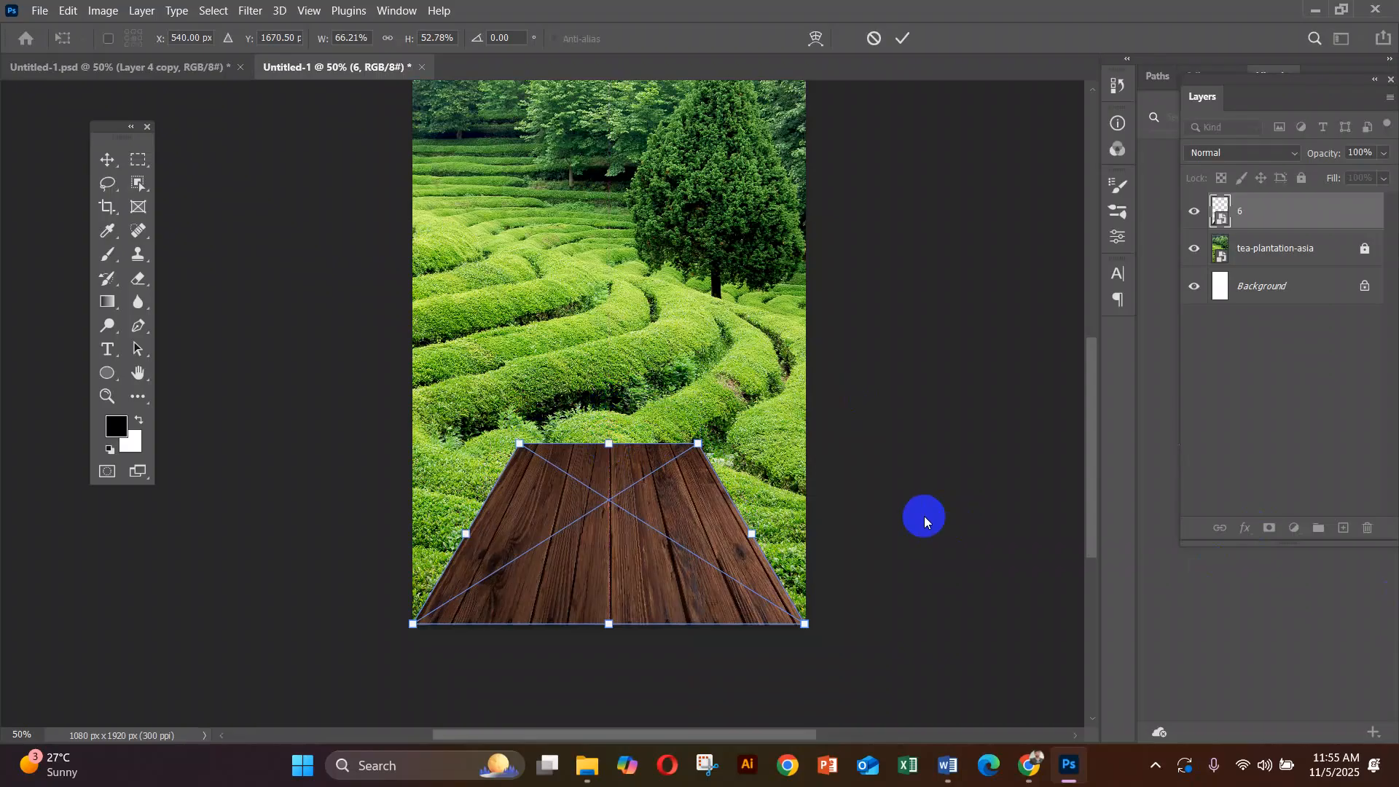
pyautogui.press('Return')
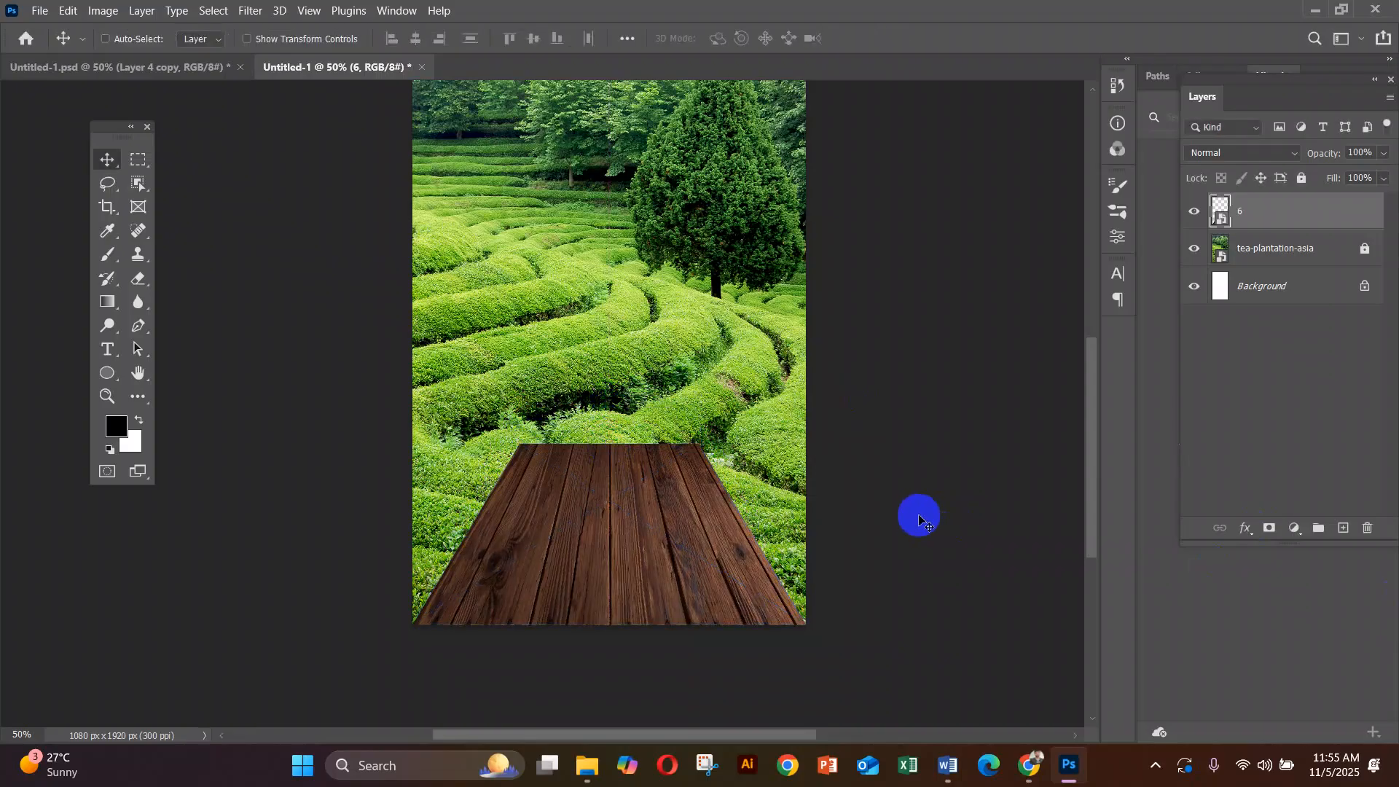
pyautogui.hotkey('ctrl', 't')
pyautogui.moveTo(608, 443); pyautogui.dragTo(610, 376)
pyautogui.press('Return')
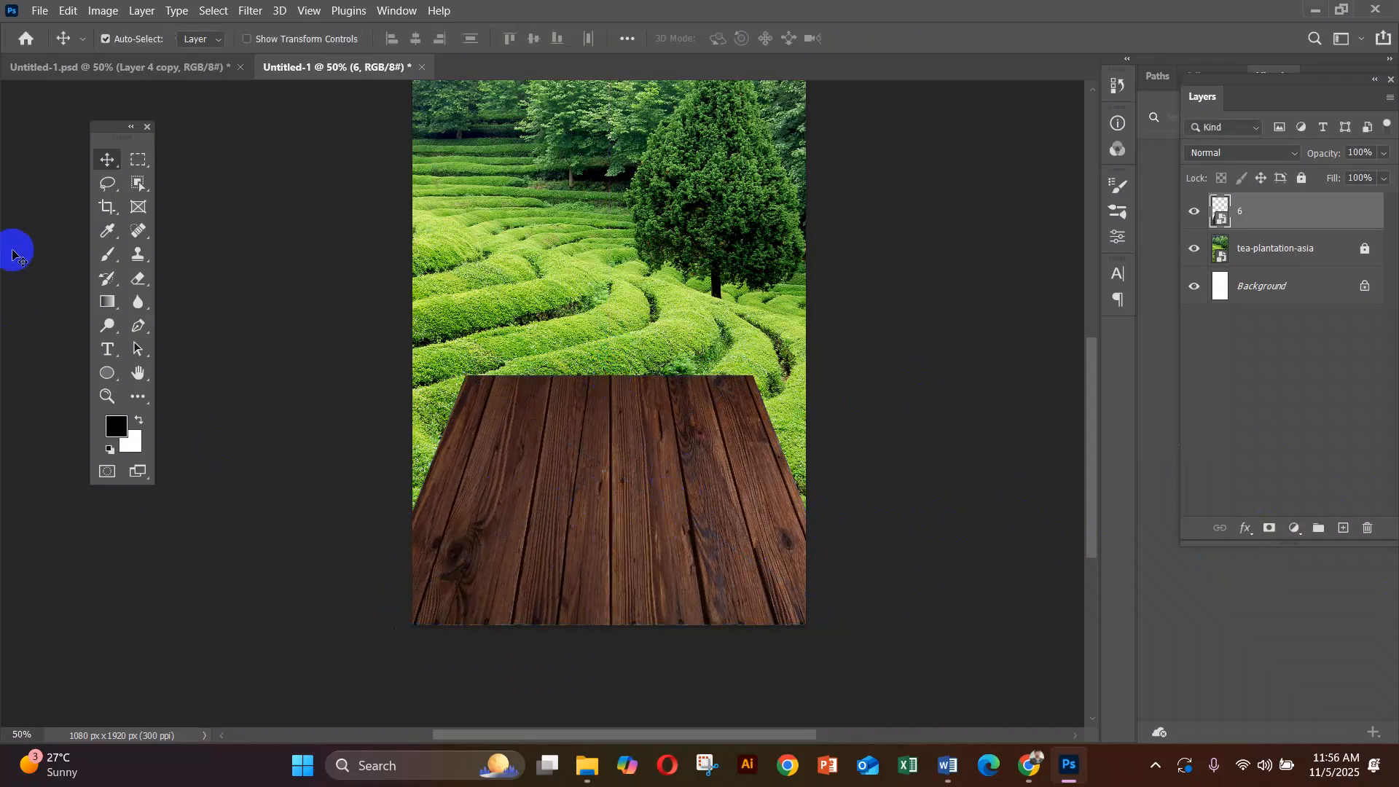
# Compare the table with the orange tea sample, then place the teapot image Capture.JPG as embedded over the wooden table in the new document.
pyautogui.click(184, 75)
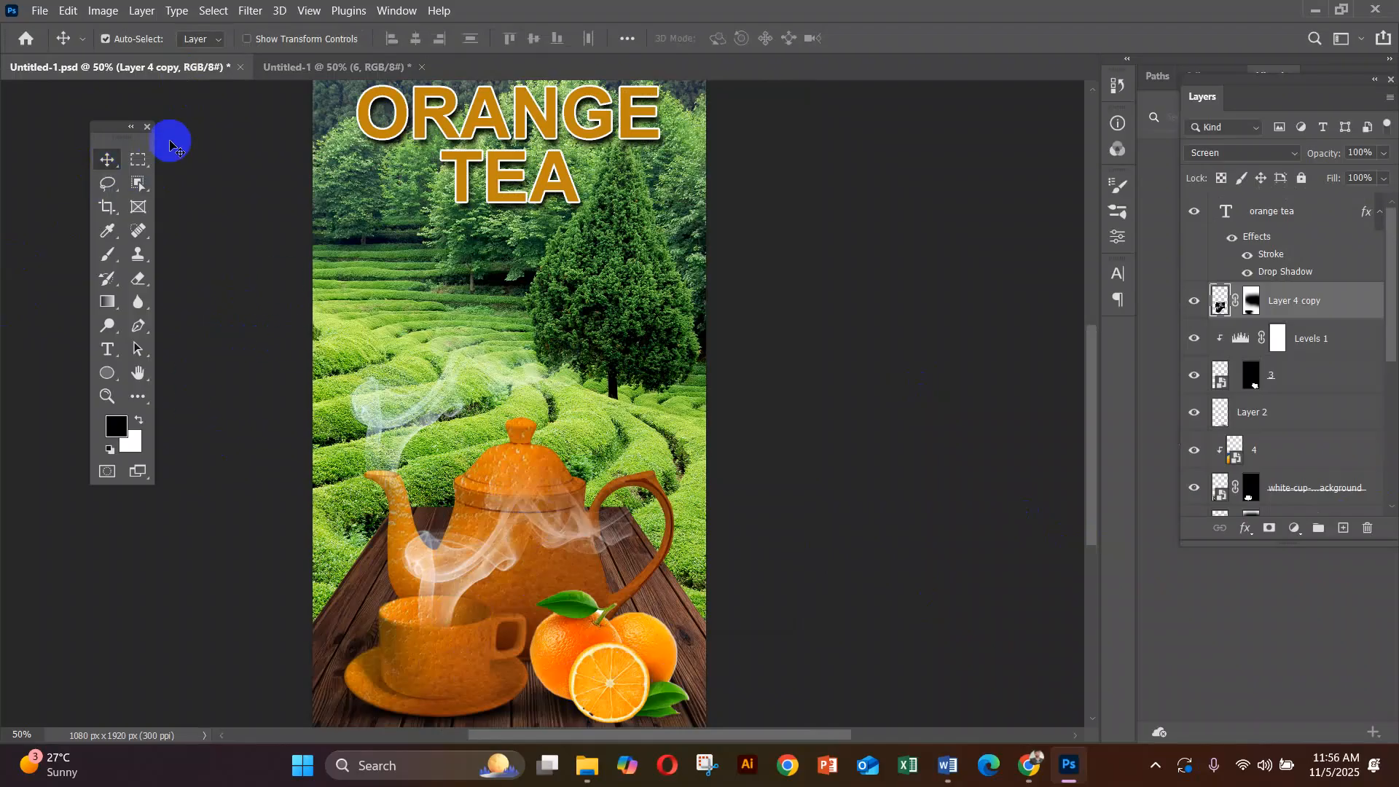
pyautogui.click(288, 68)
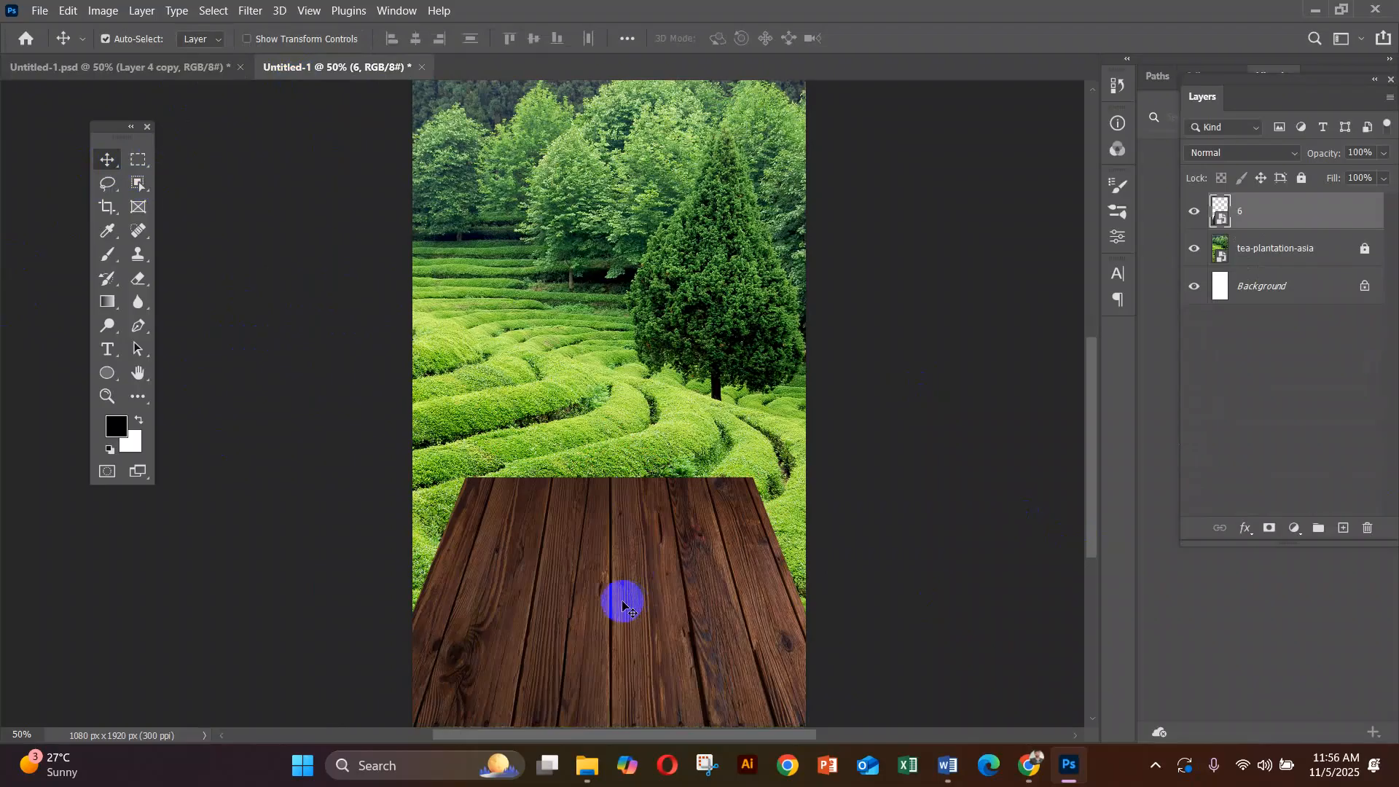
pyautogui.click(40, 11)
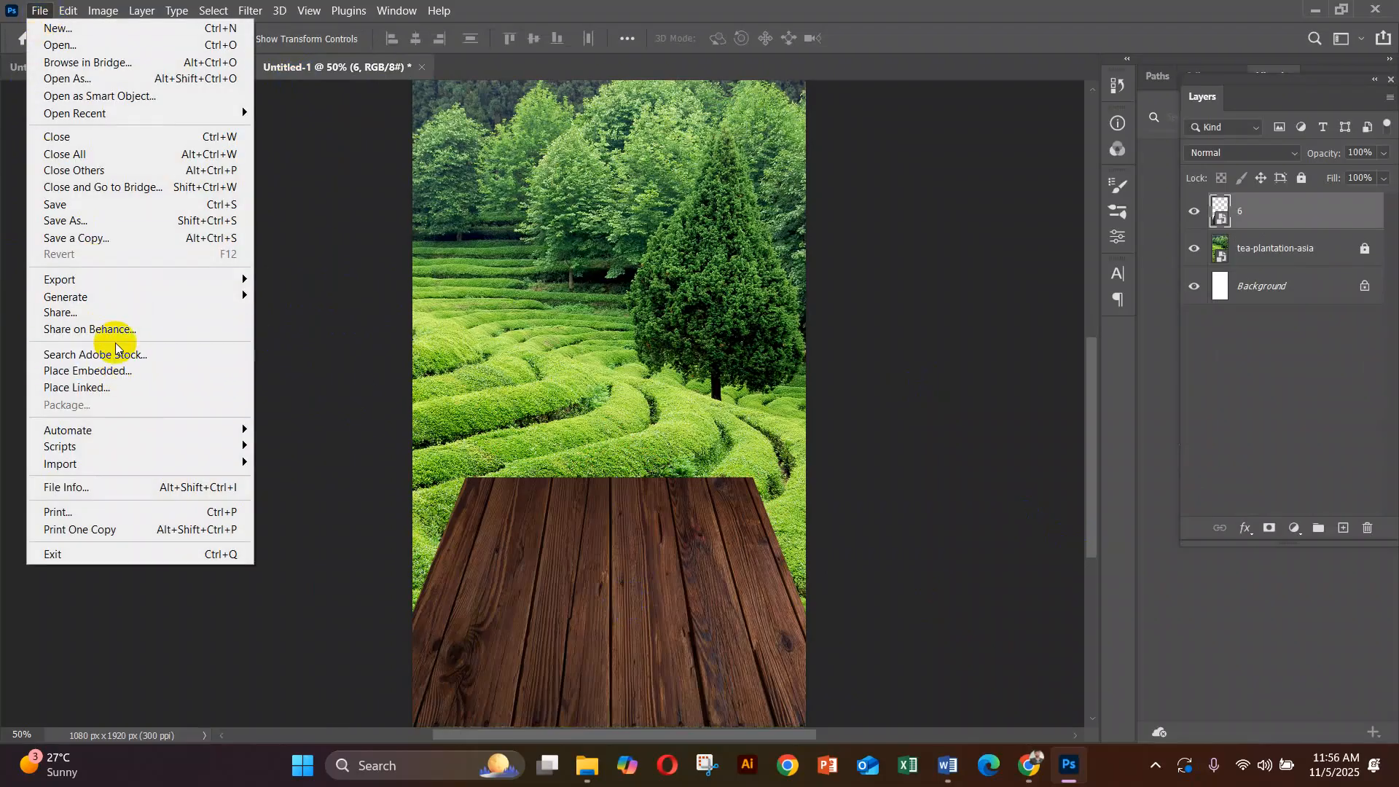
pyautogui.click(120, 372)
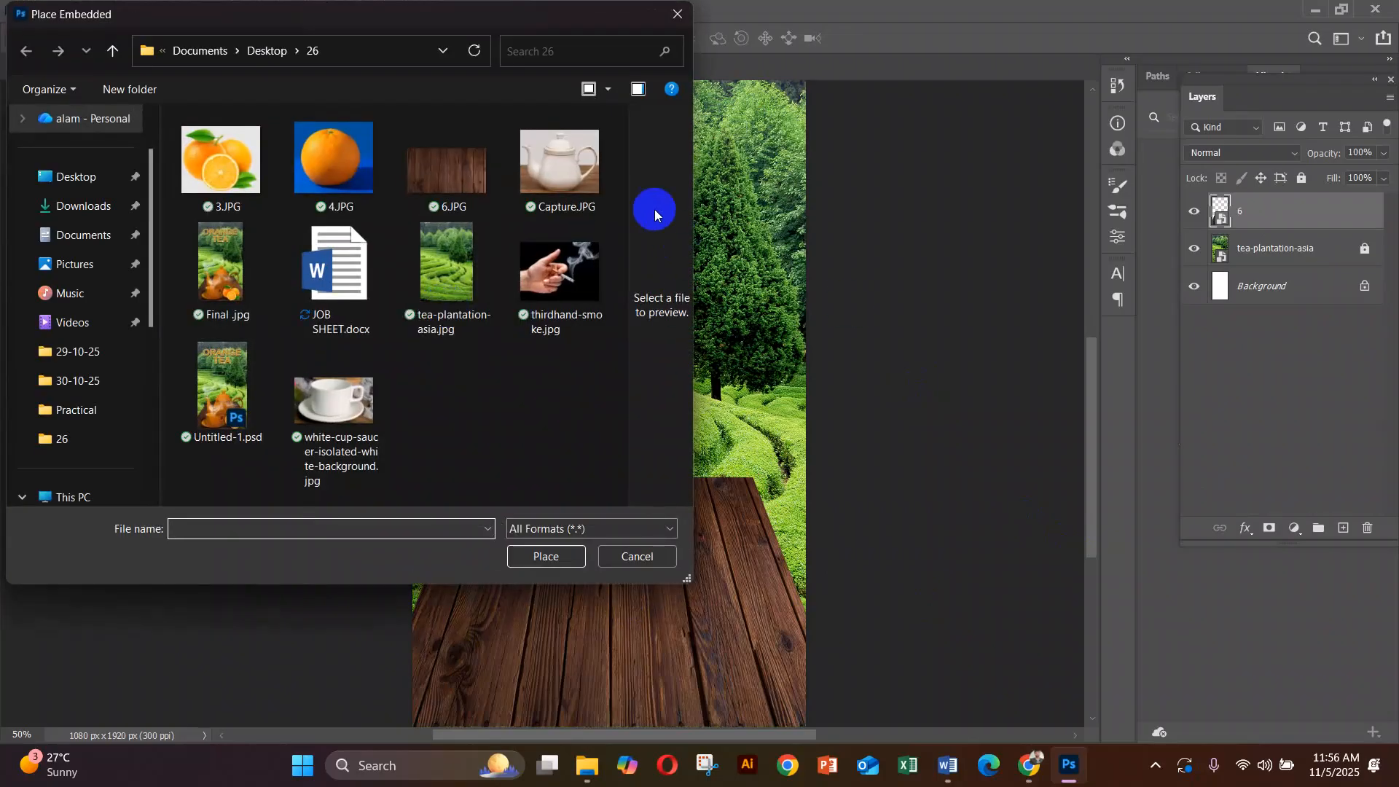
pyautogui.doubleClick(560, 164)
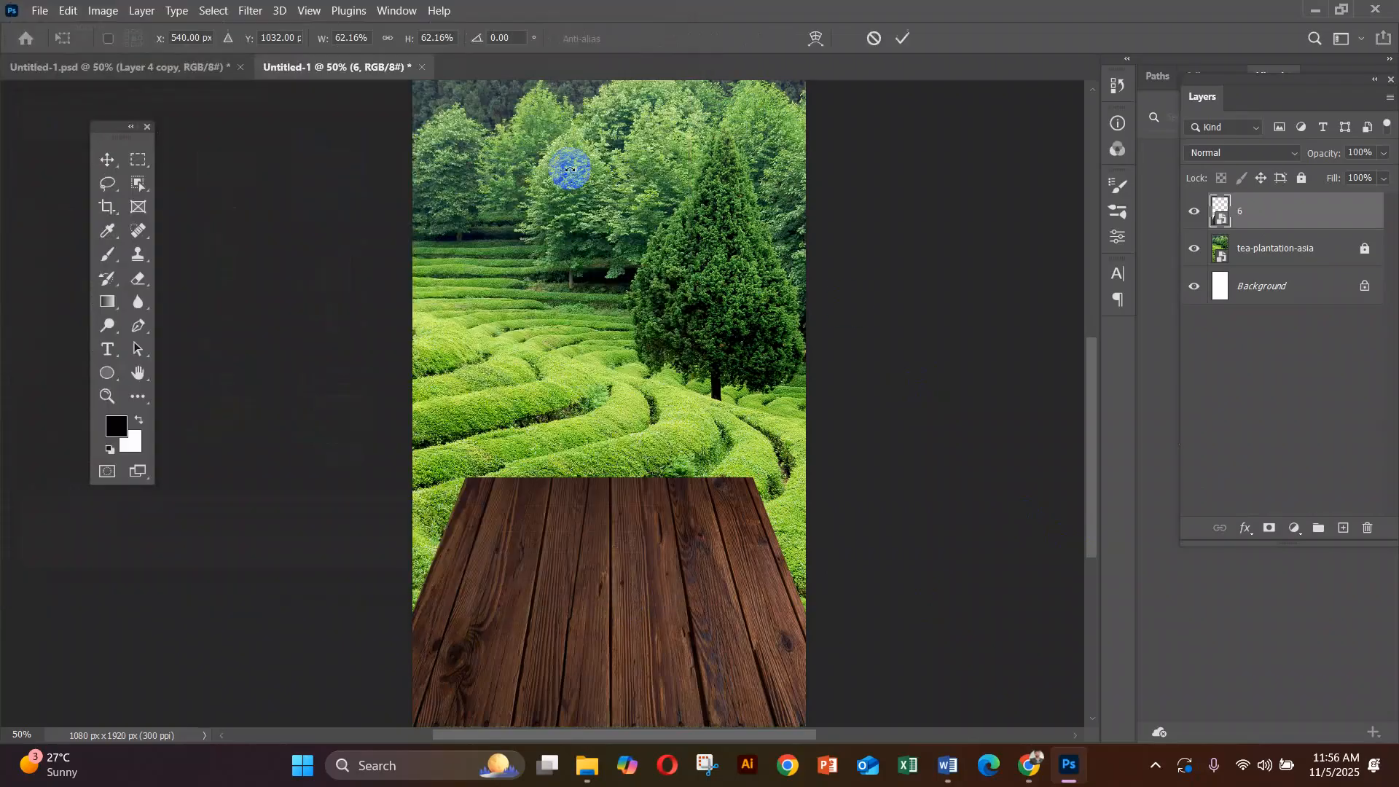
pyautogui.moveTo(626, 366); pyautogui.dragTo(617, 513)
pyautogui.press('Return')
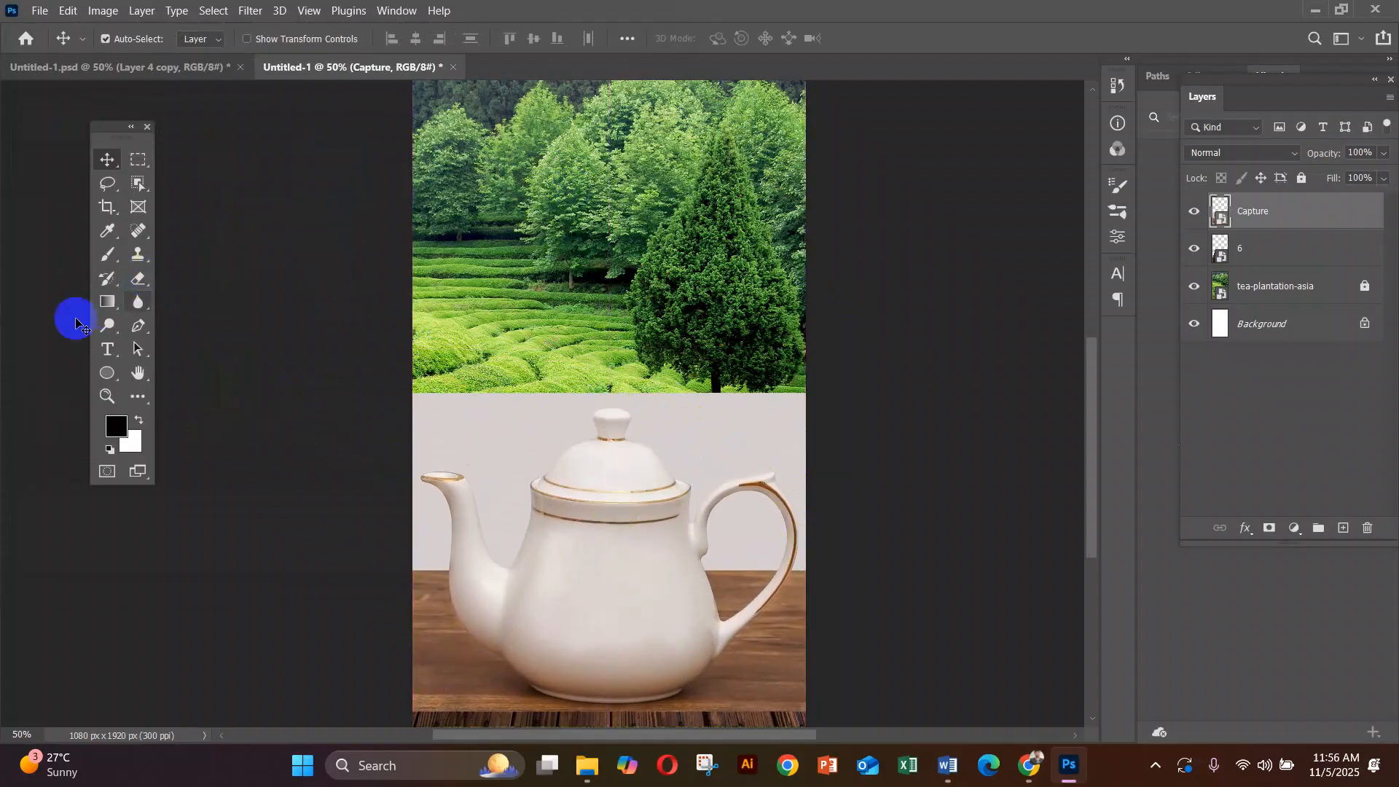
# Choose the Pen Tool and set its drawing mode to Path for outlining the teapot.
pyautogui.click(133, 337)
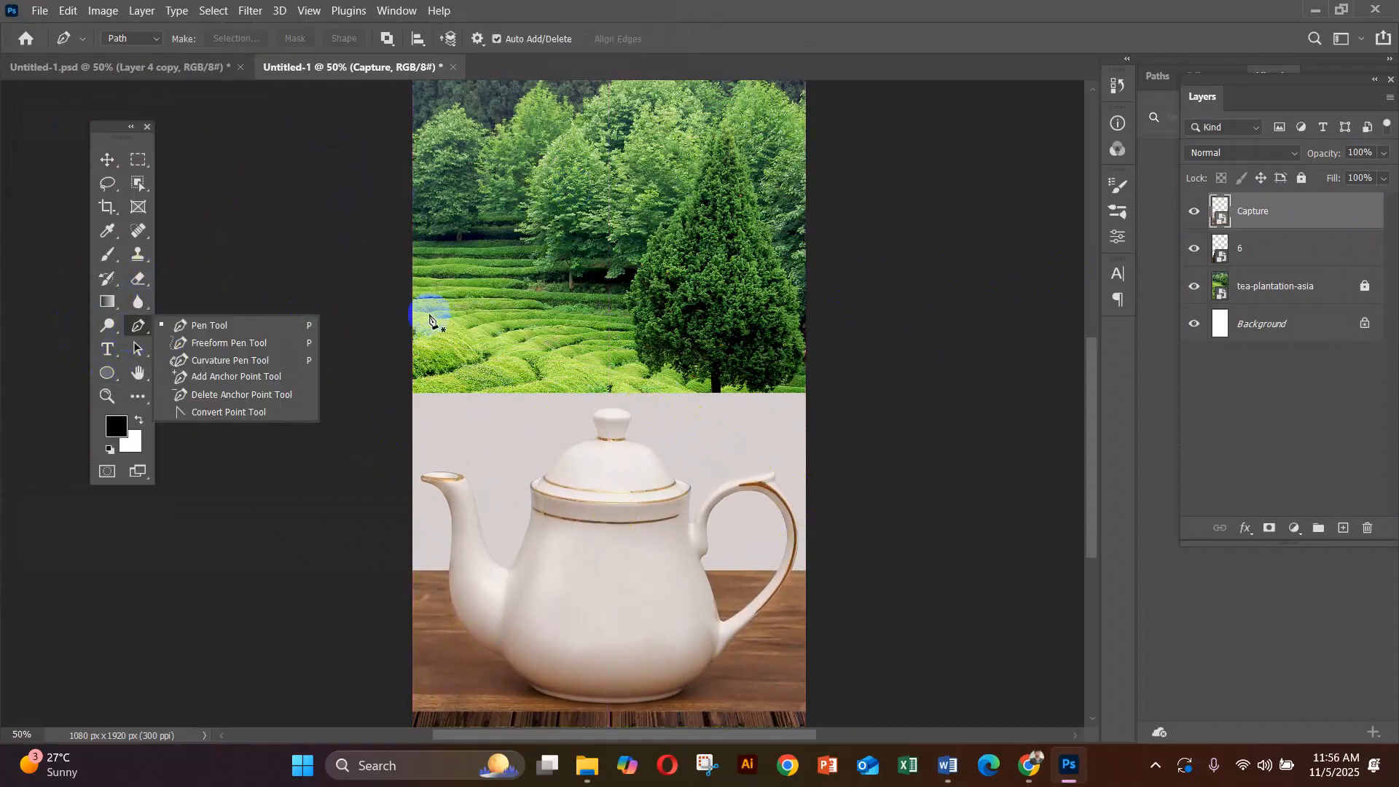
pyautogui.click(216, 334)
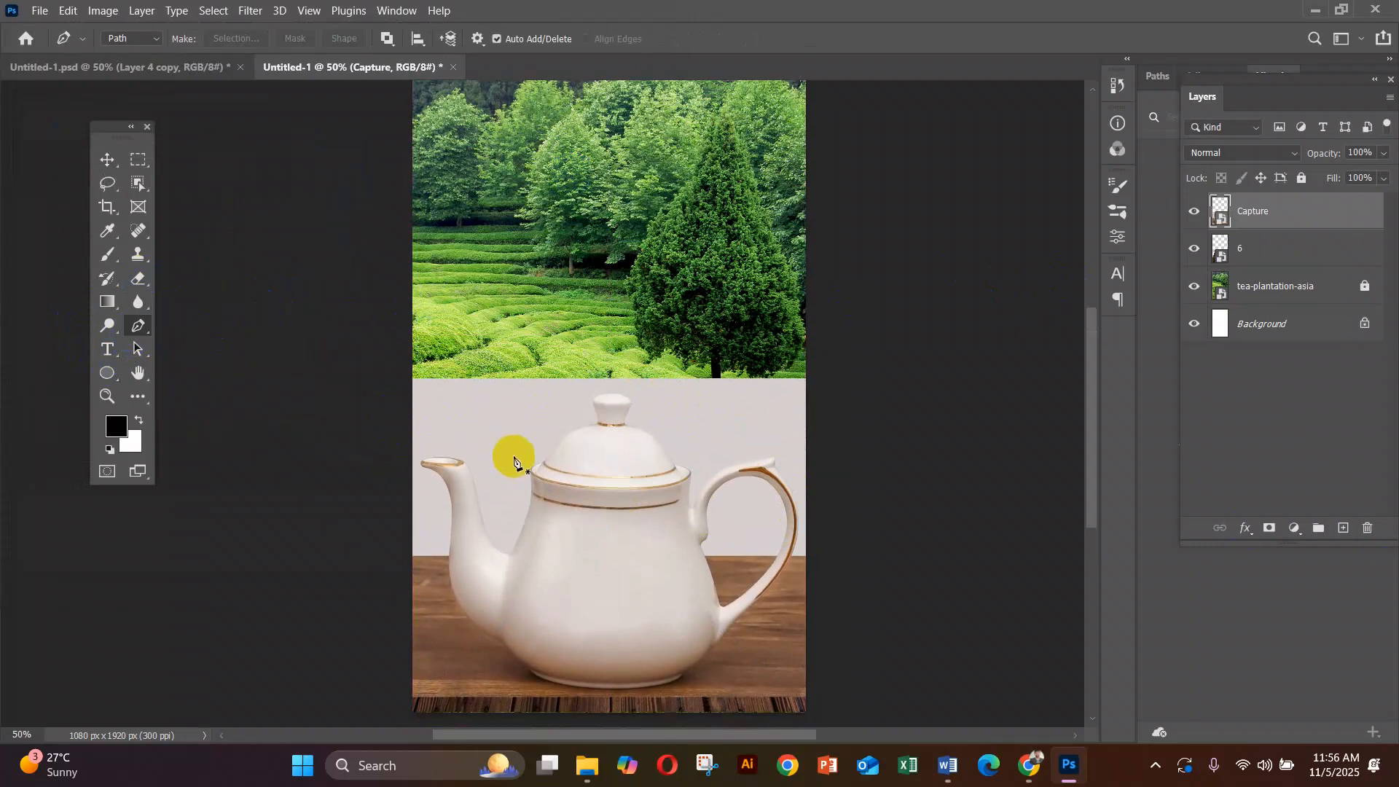
pyautogui.scroll(-2, 510, 458)
pyautogui.keyDown('ctrl'); pyautogui.click(517, 452); pyautogui.keyUp('ctrl')
pyautogui.keyDown('ctrl'); pyautogui.click(516, 452); pyautogui.keyUp('ctrl')
pyautogui.keyDown('ctrl'); pyautogui.click(516, 453); pyautogui.keyUp('ctrl')
pyautogui.moveTo(386, 372); pyautogui.dragTo(634, 496)
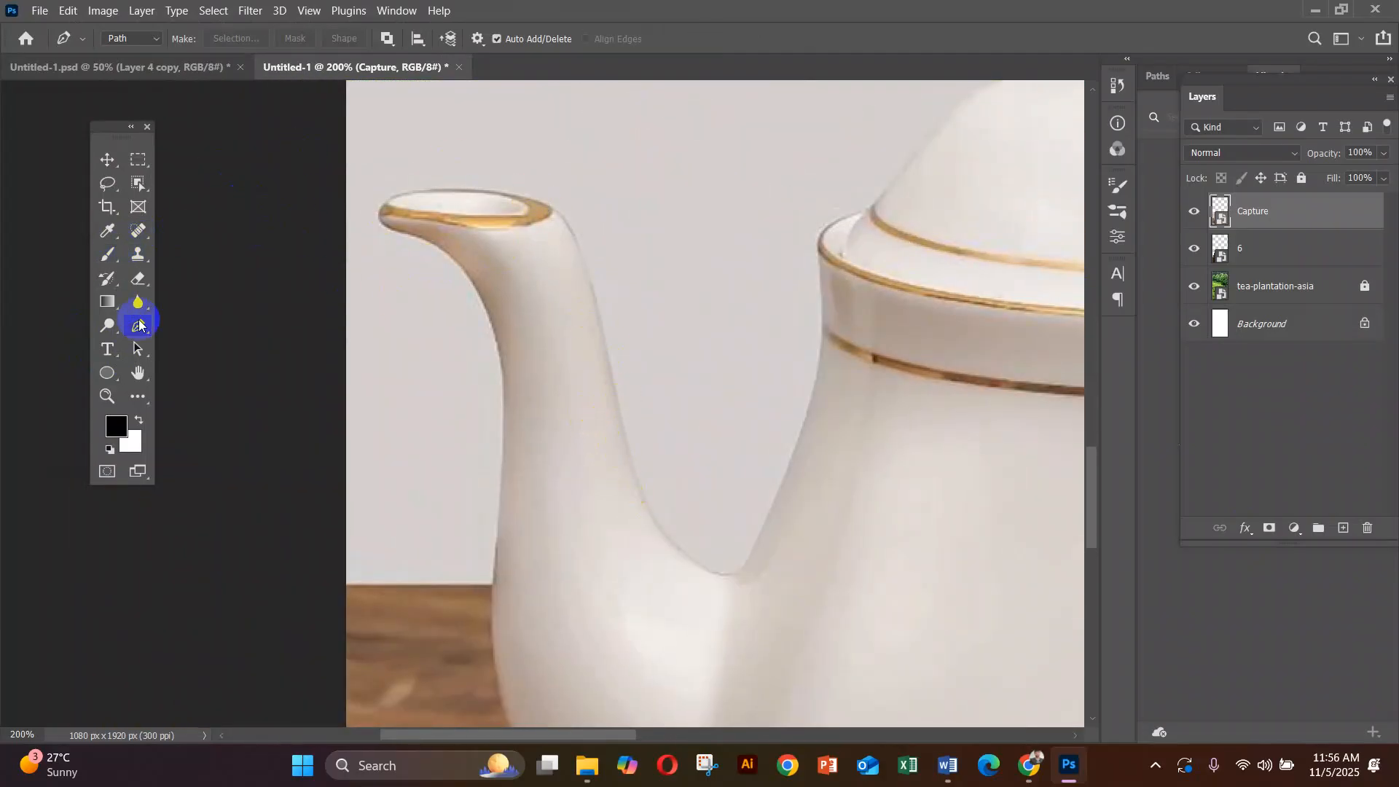
pyautogui.click(121, 39)
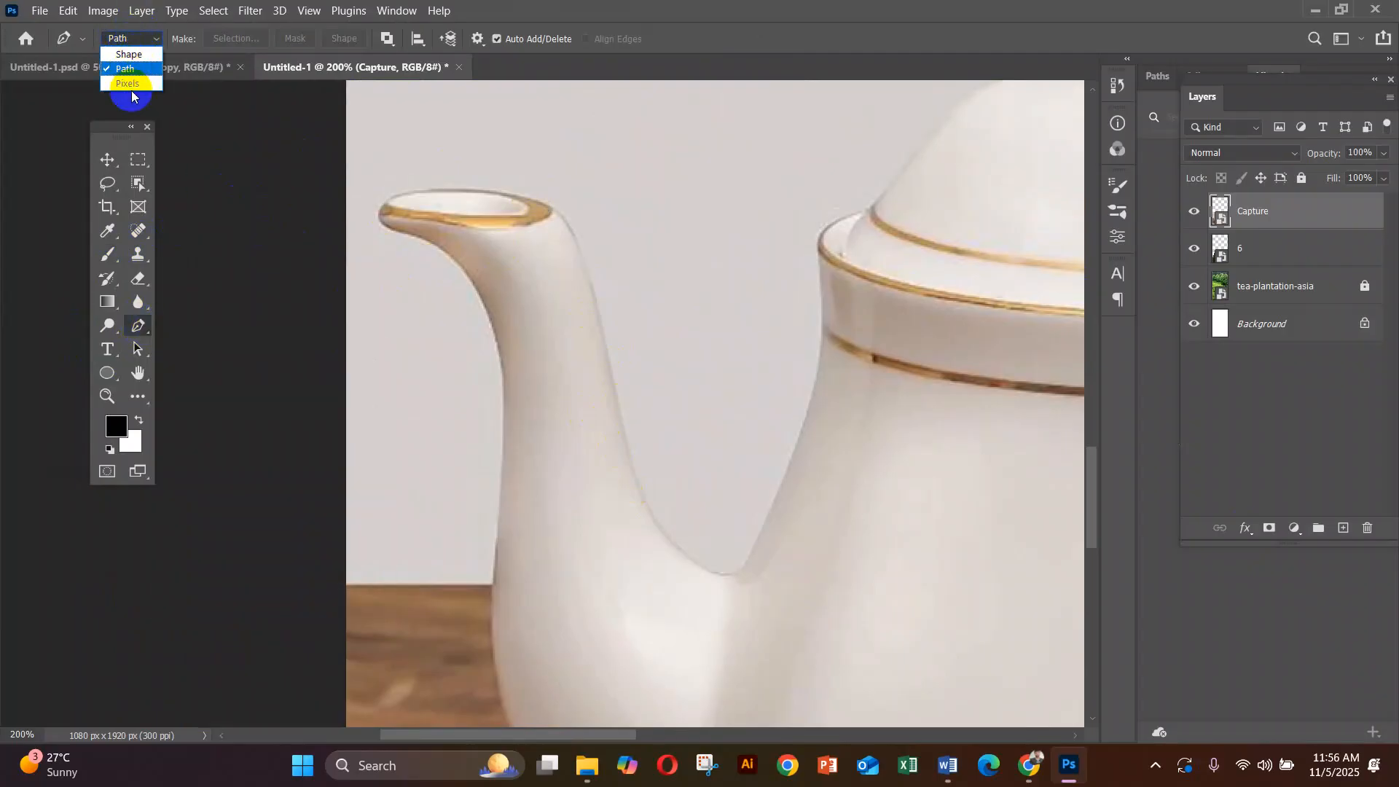
pyautogui.click(550, 5)
pyautogui.click(145, 40)
pyautogui.click(127, 71)
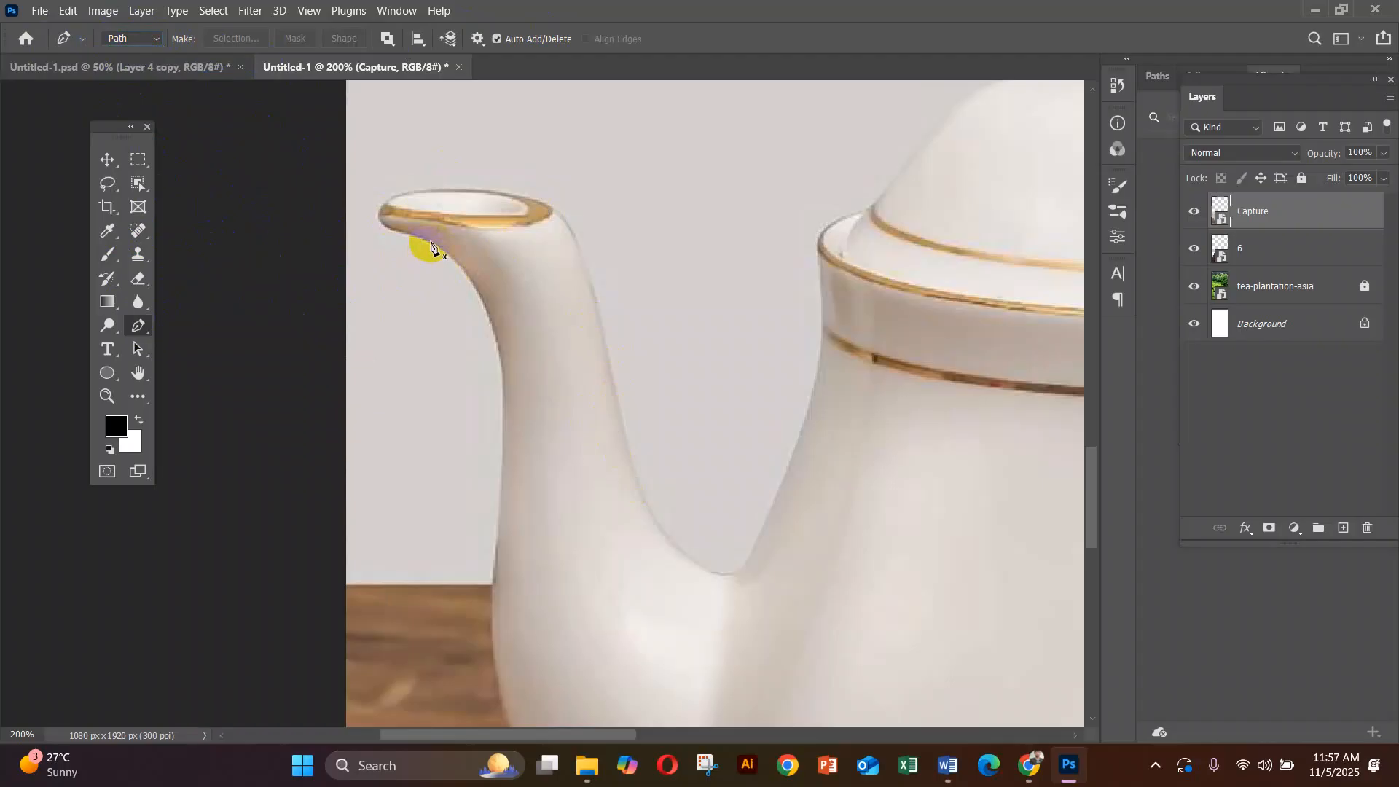
# Start a pen path on the underside of the teapot's spout and curve it around the spout tip.
pyautogui.scroll(2, 455, 272)
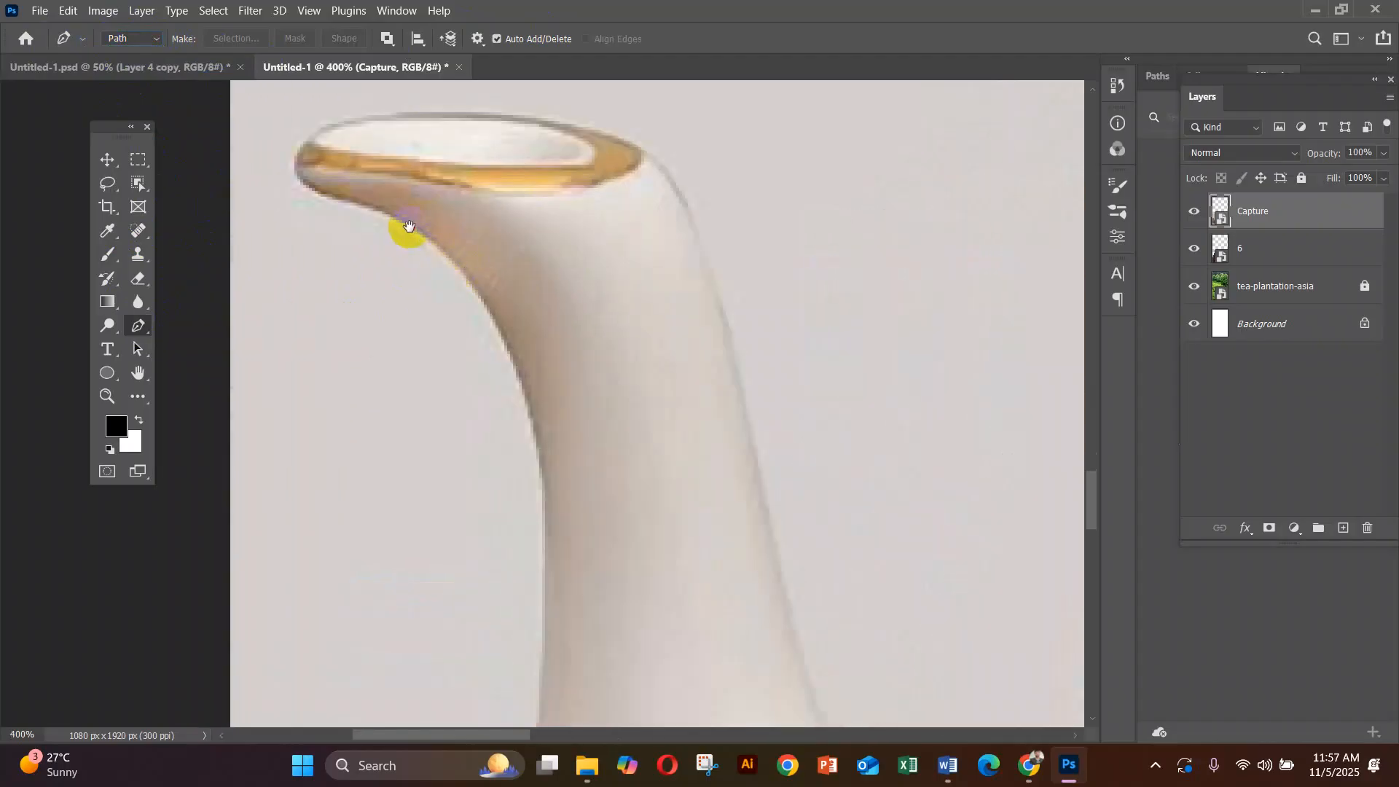
pyautogui.moveTo(409, 226); pyautogui.dragTo(405, 328)
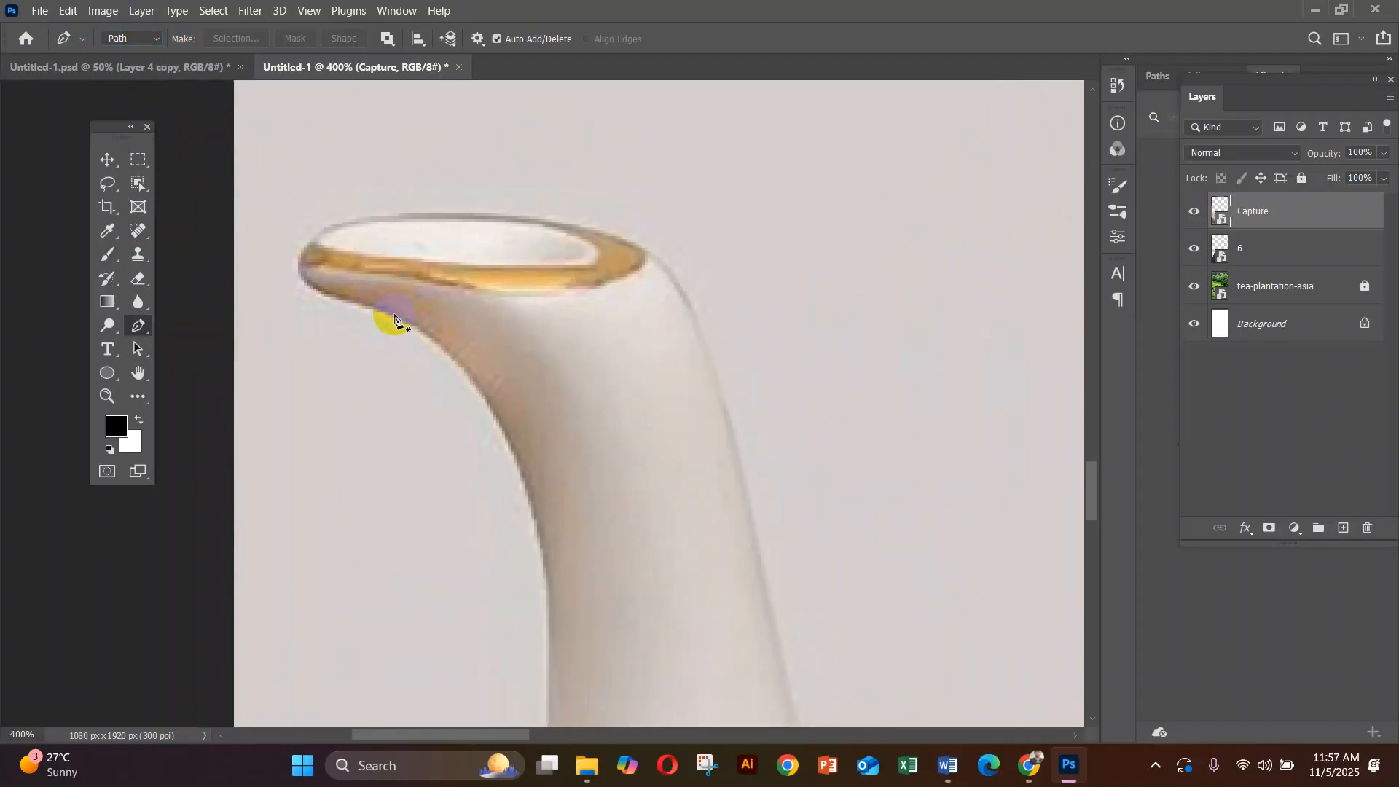
pyautogui.click(393, 316)
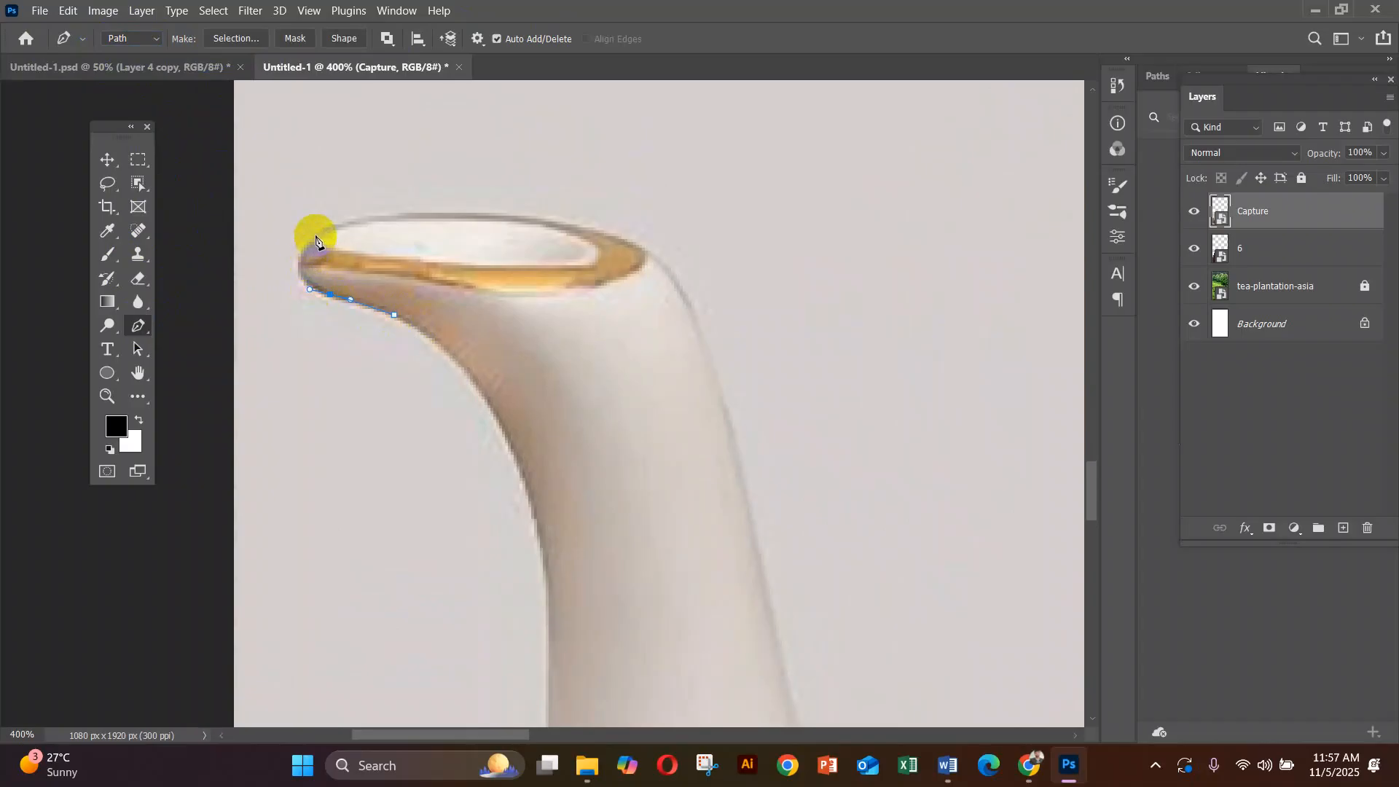
pyautogui.moveTo(330, 229); pyautogui.dragTo(343, 219)
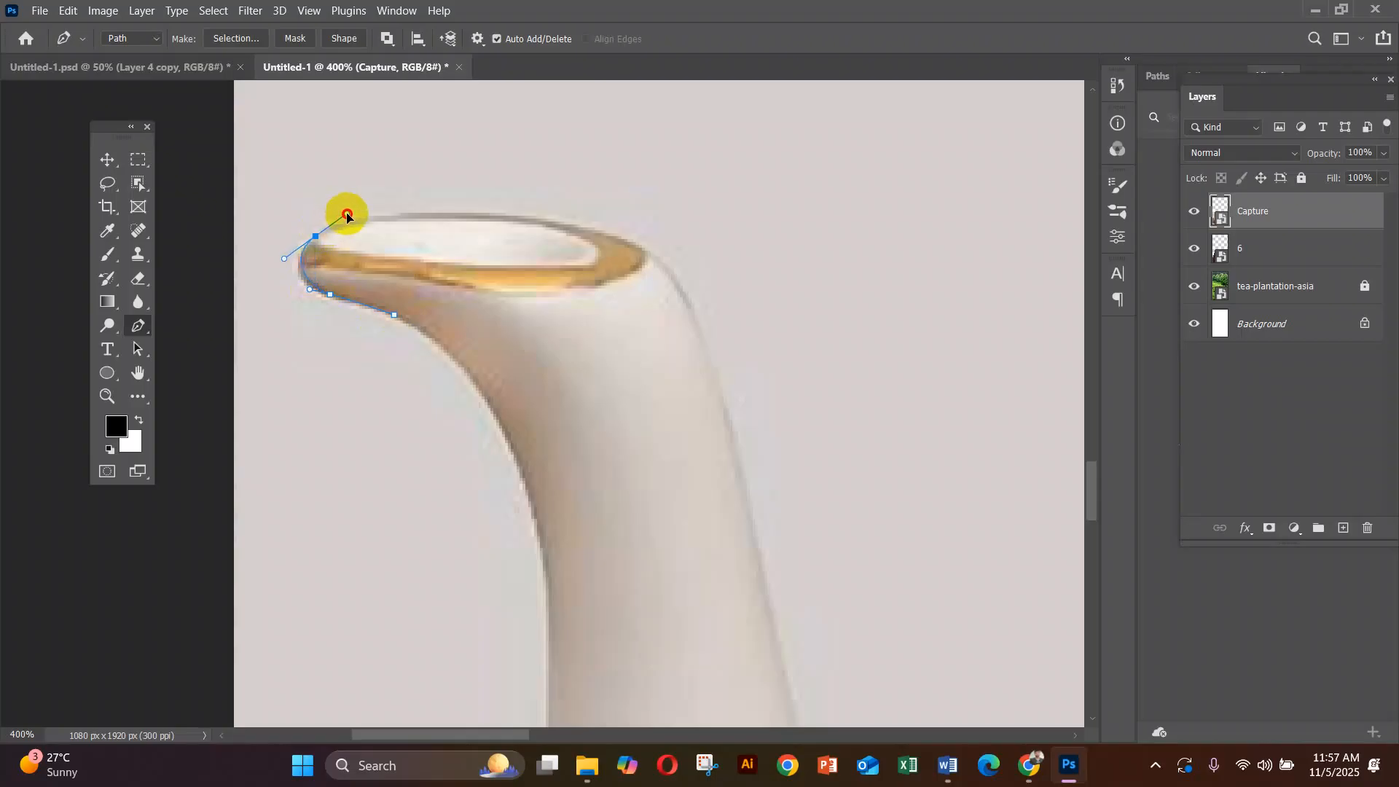
pyautogui.moveTo(347, 214)
pyautogui.mouseDown()
pyautogui.moveTo(345, 267)
pyautogui.moveTo(338, 187)
pyautogui.moveTo(288, 161)
pyautogui.moveTo(362, 203)
pyautogui.moveTo(353, 218)
pyautogui.moveTo(310, 204)
pyautogui.moveTo(355, 212)
pyautogui.mouseUp()
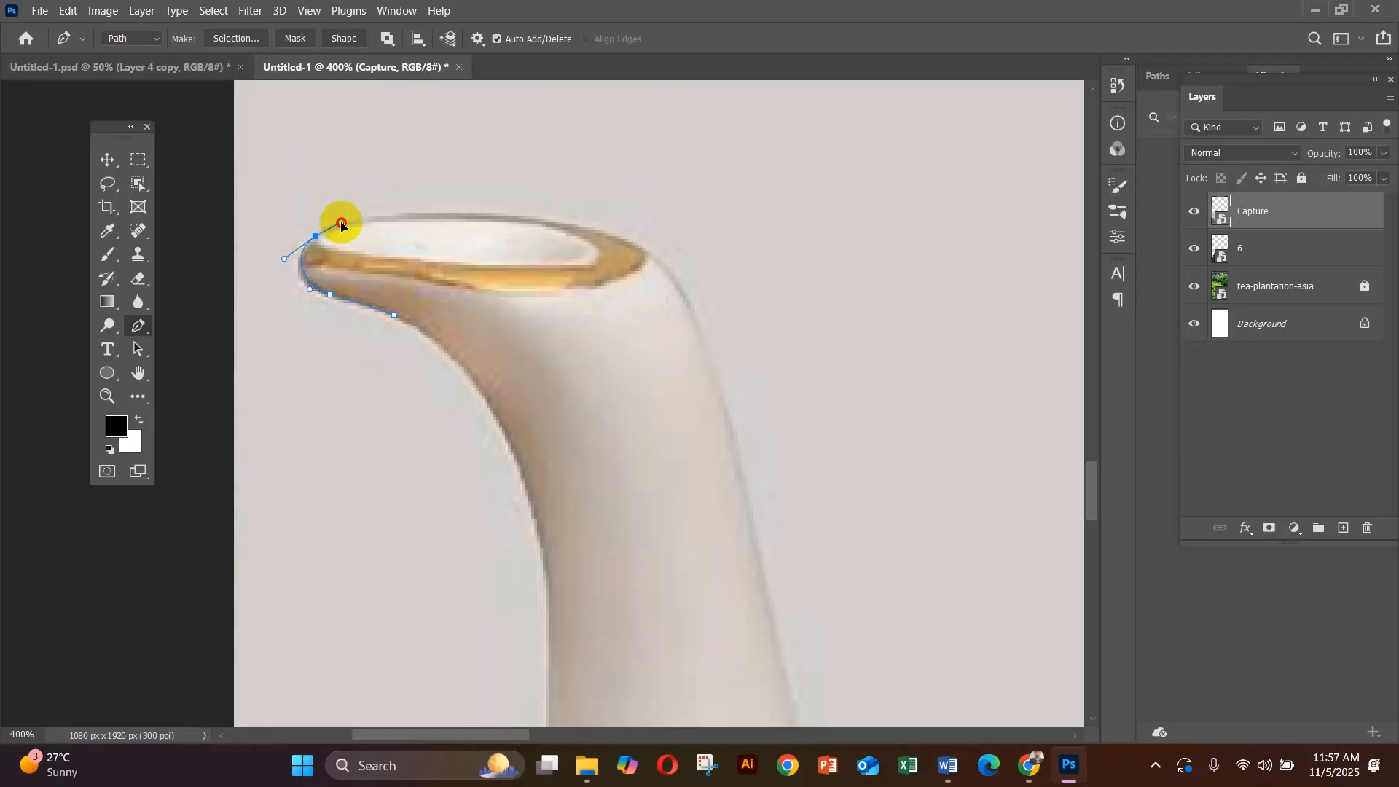
pyautogui.moveTo(341, 224); pyautogui.dragTo(341, 223)
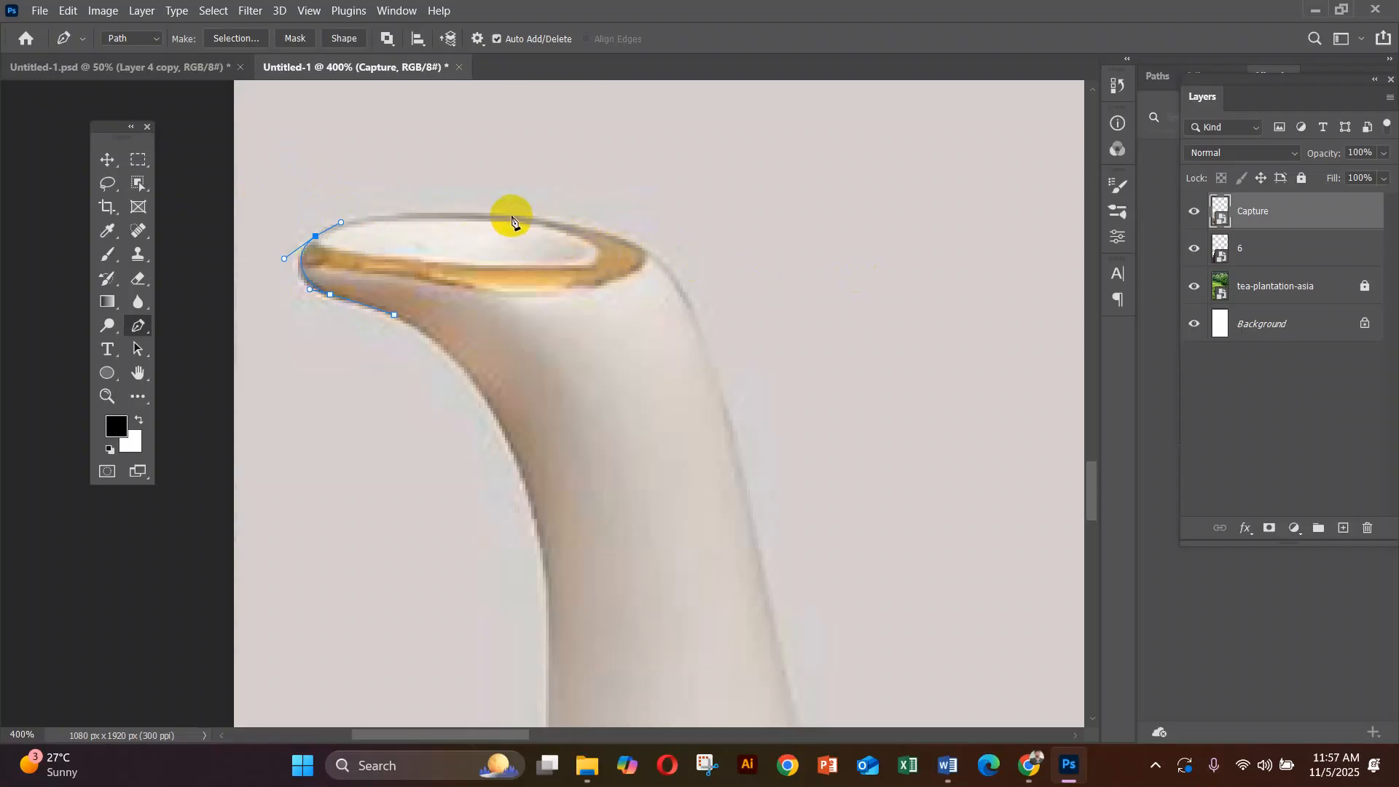
# Continue the pen path over the spout's rim, shortening the curve handle at its top, and curve it onto the spout's inner side facing the lid.
pyautogui.moveTo(515, 217); pyautogui.dragTo(631, 231)
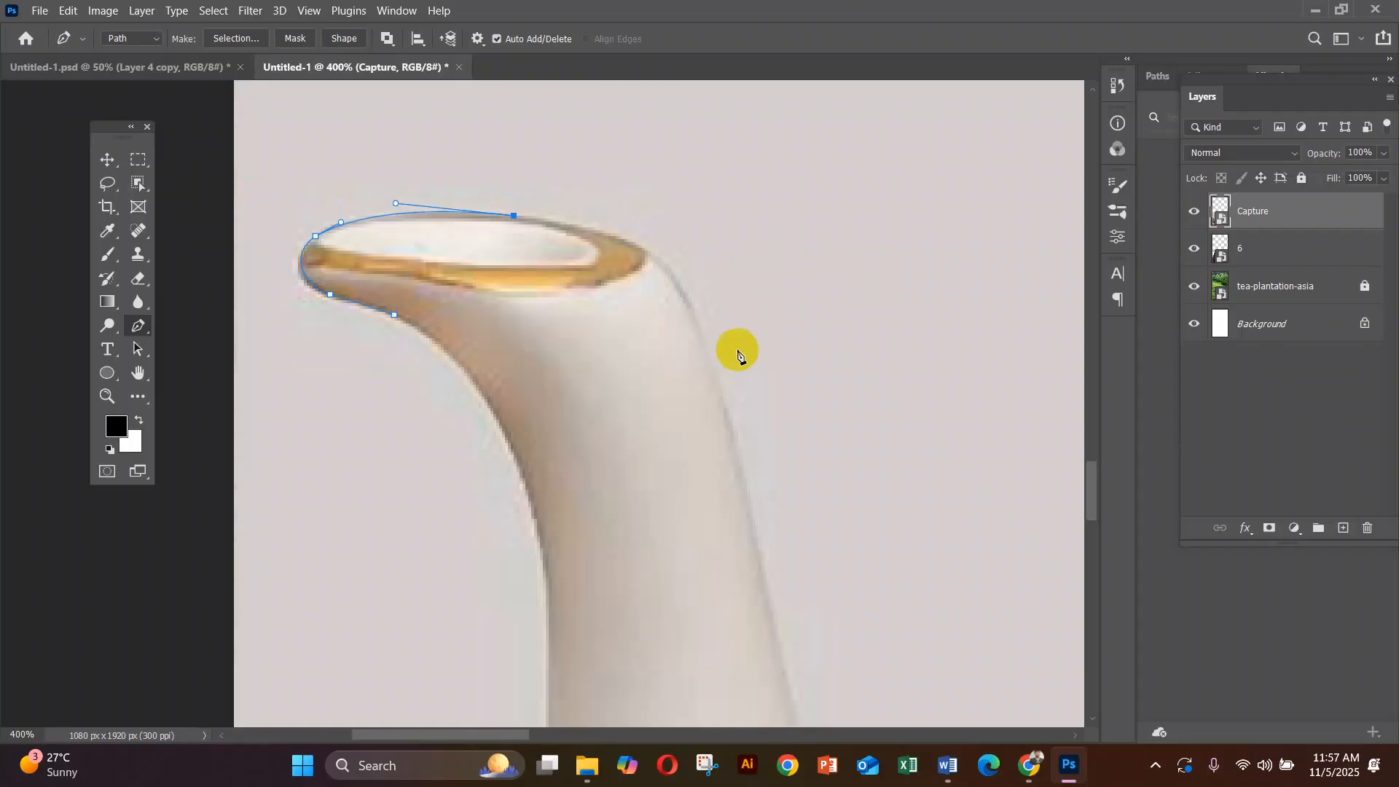
pyautogui.hotkey('ctrl', 'z')
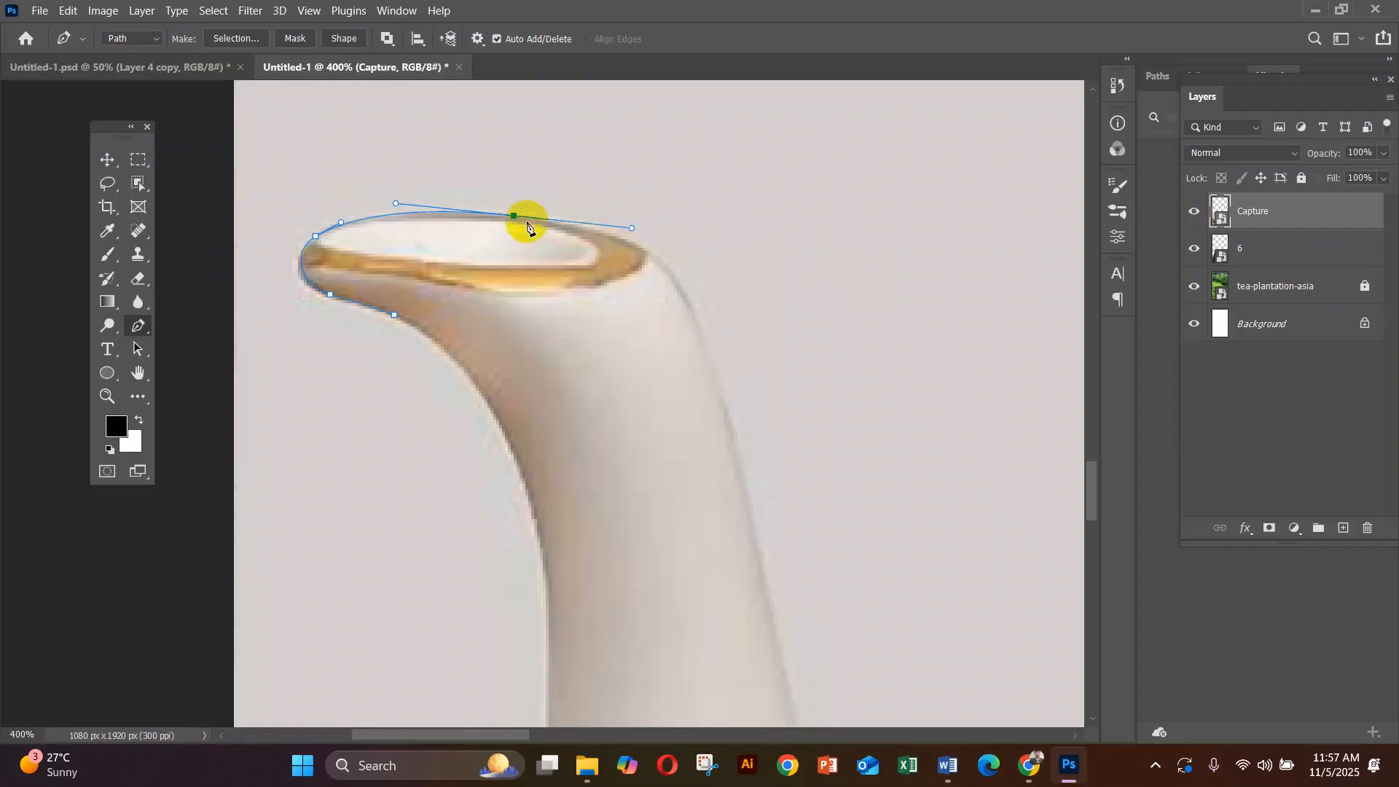
pyautogui.moveTo(657, 269); pyautogui.dragTo(696, 346)
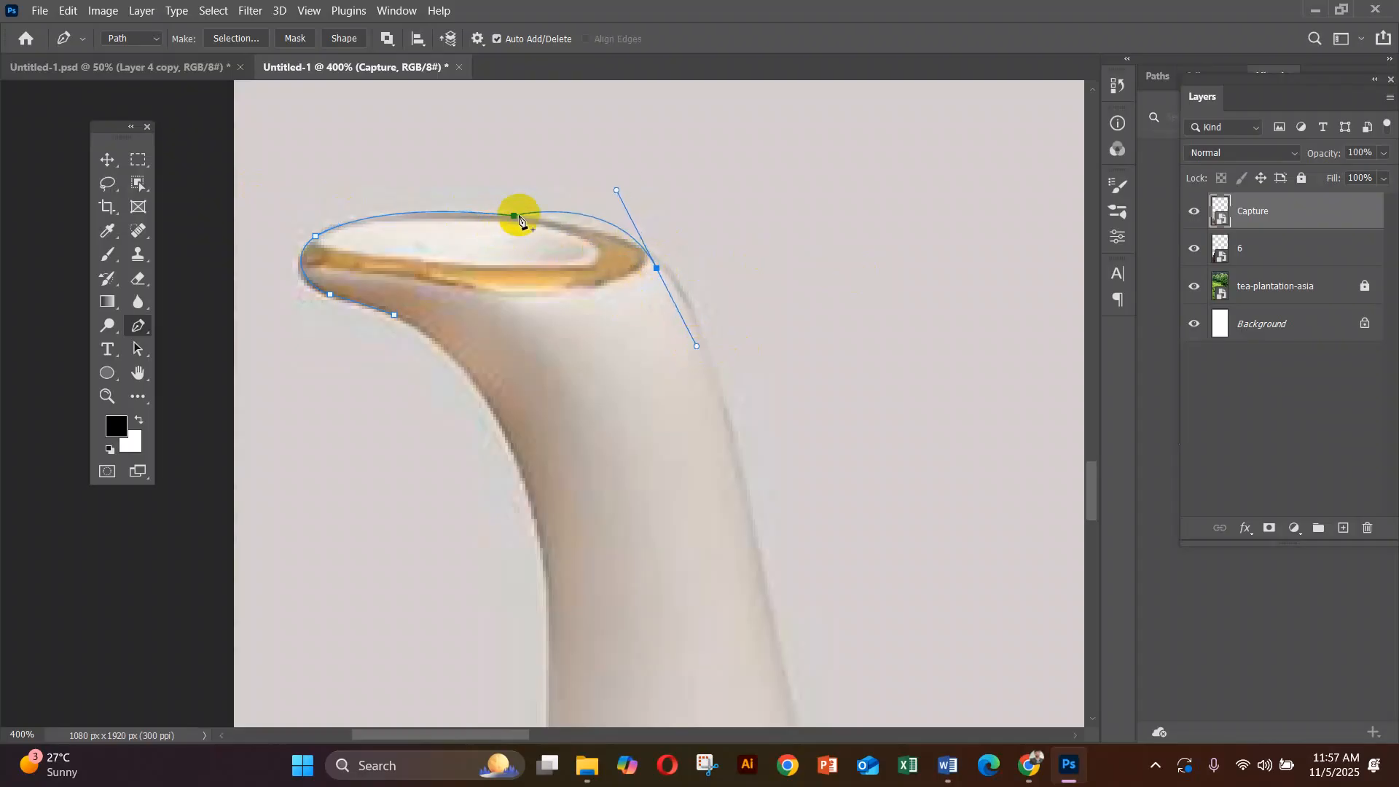
pyautogui.hotkey('ctrl', 'z')
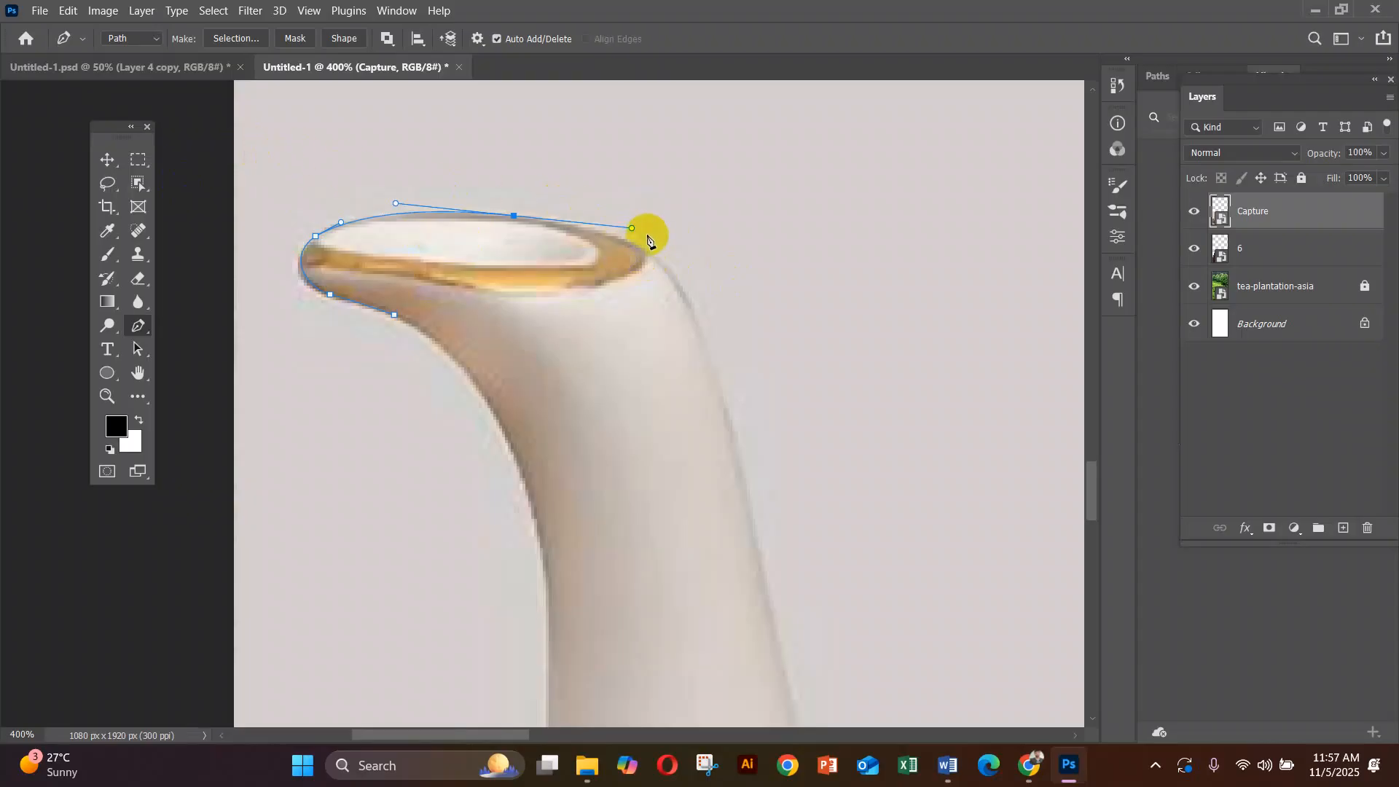
pyautogui.moveTo(632, 228); pyautogui.dragTo(584, 225)
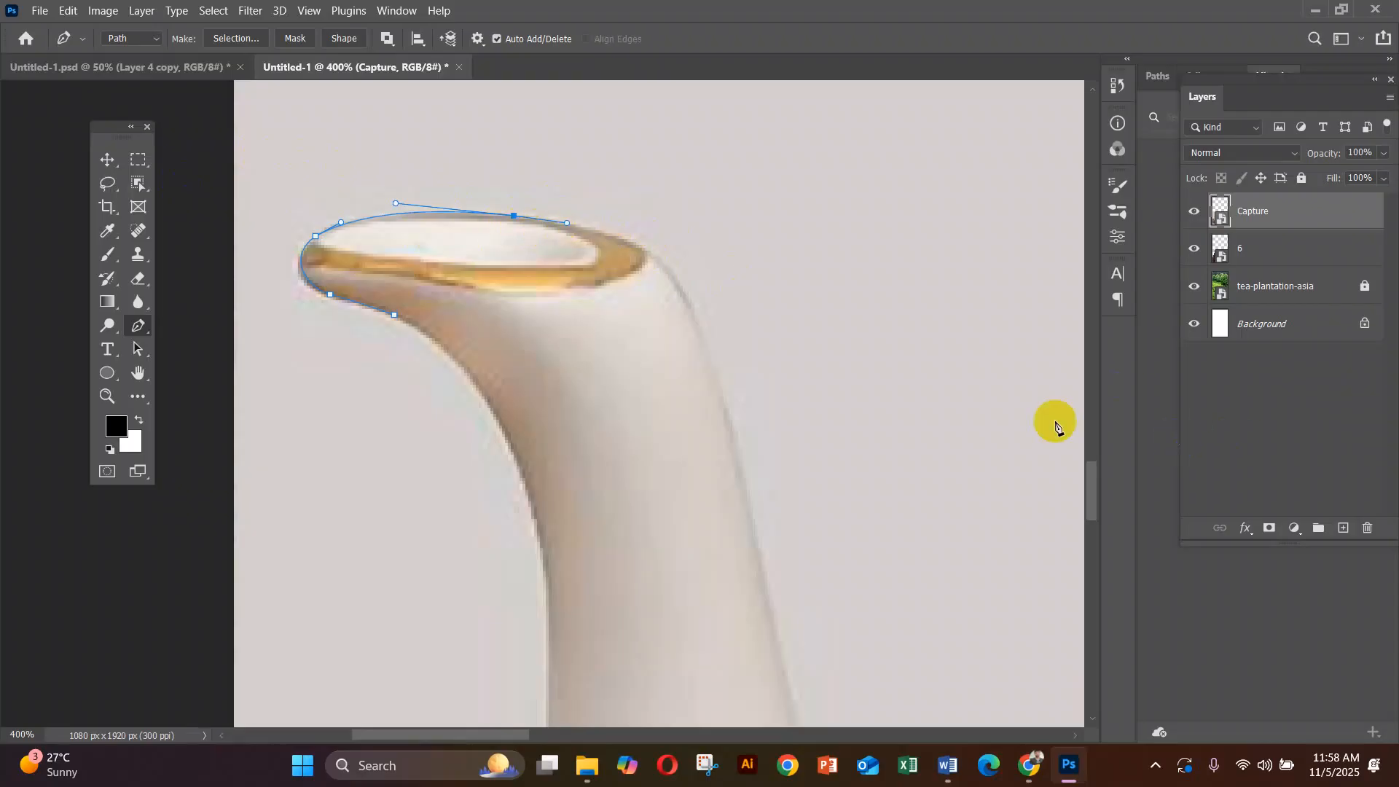
pyautogui.moveTo(700, 330); pyautogui.dragTo(737, 431)
pyautogui.scroll(-4, 828, 437)
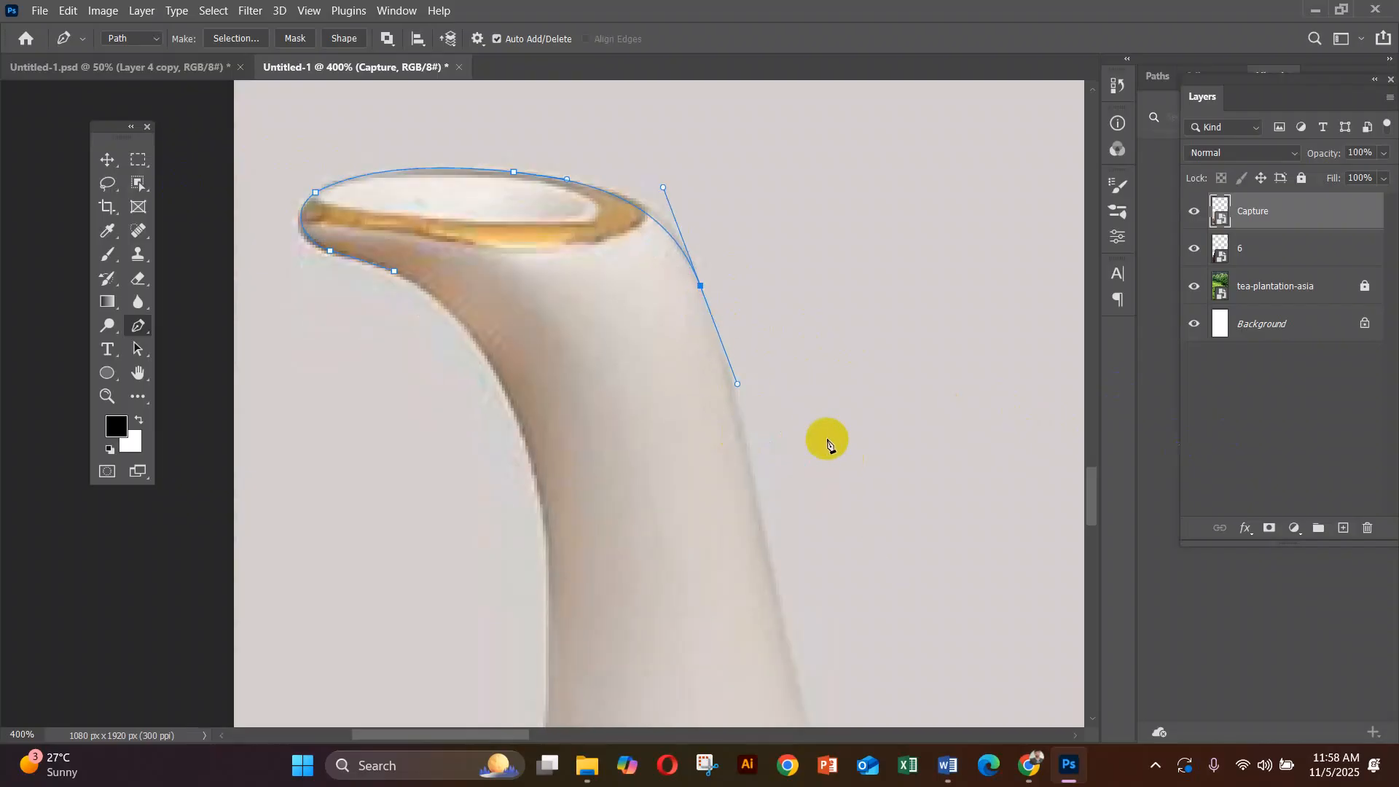
pyautogui.scroll(-2, 828, 441)
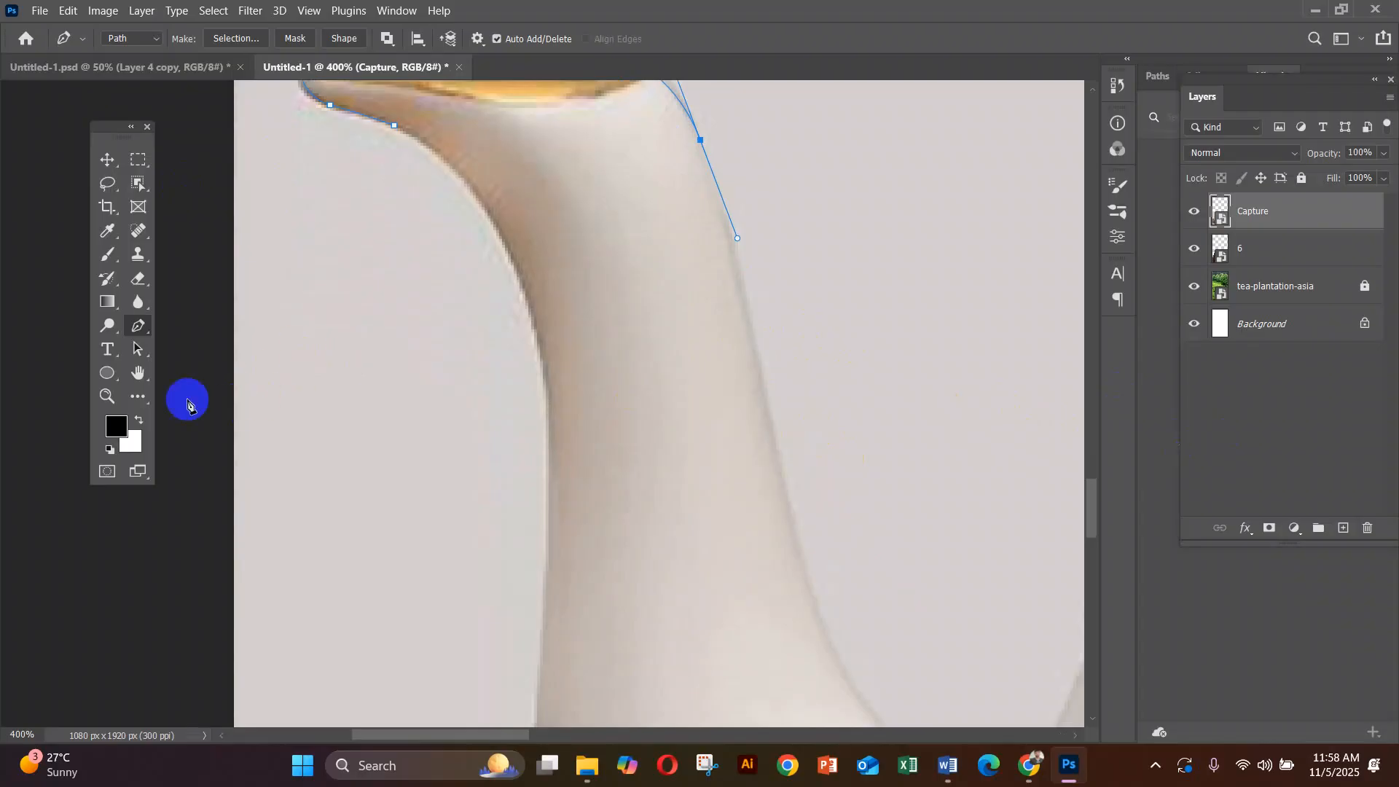
# Trace the path down the spout's lid-facing side, around the gap at its base, and up the teapot's body.
pyautogui.click(137, 373)
pyautogui.moveTo(714, 509); pyautogui.dragTo(560, 392)
pyautogui.moveTo(691, 330)
pyautogui.mouseDown()
pyautogui.moveTo(621, 425)
pyautogui.moveTo(623, 481)
pyautogui.mouseUp()
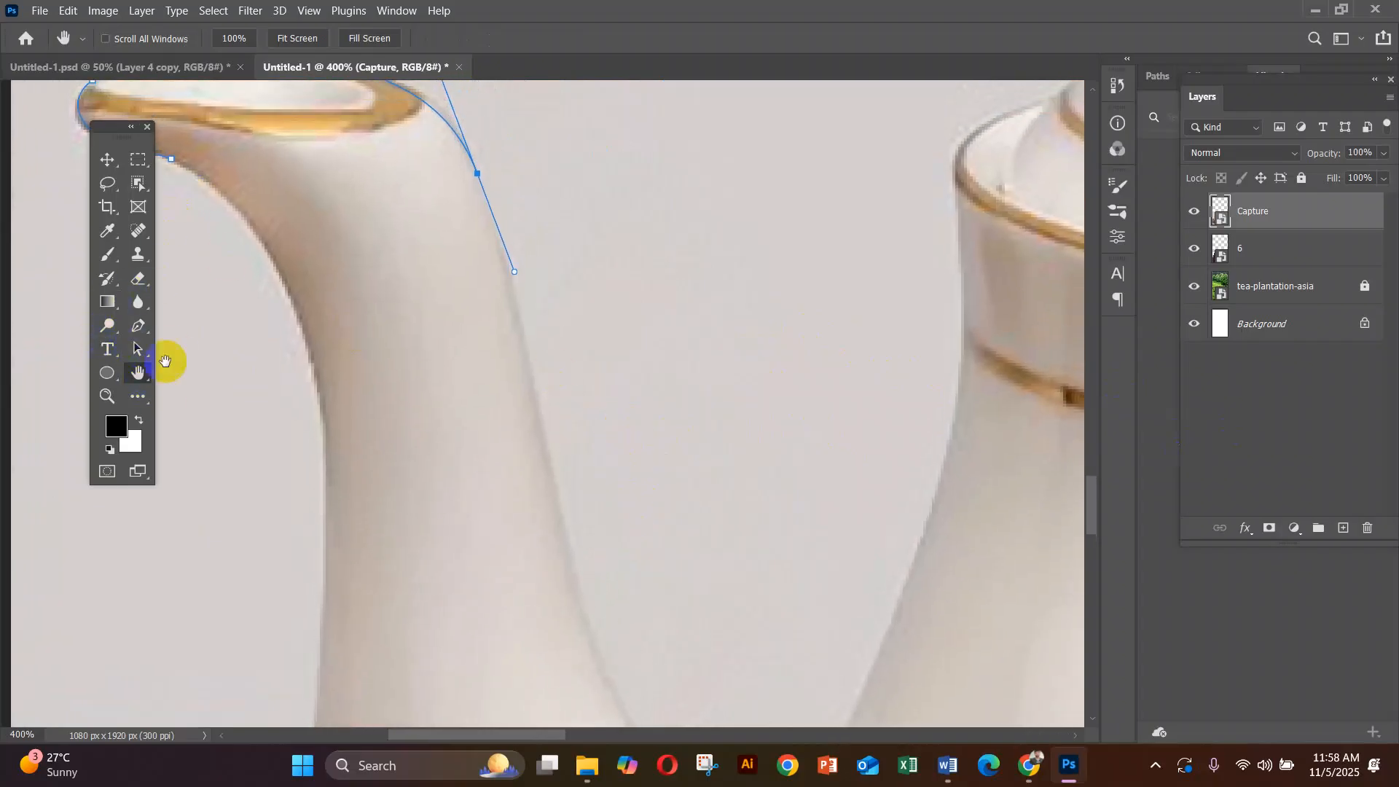
pyautogui.click(137, 329)
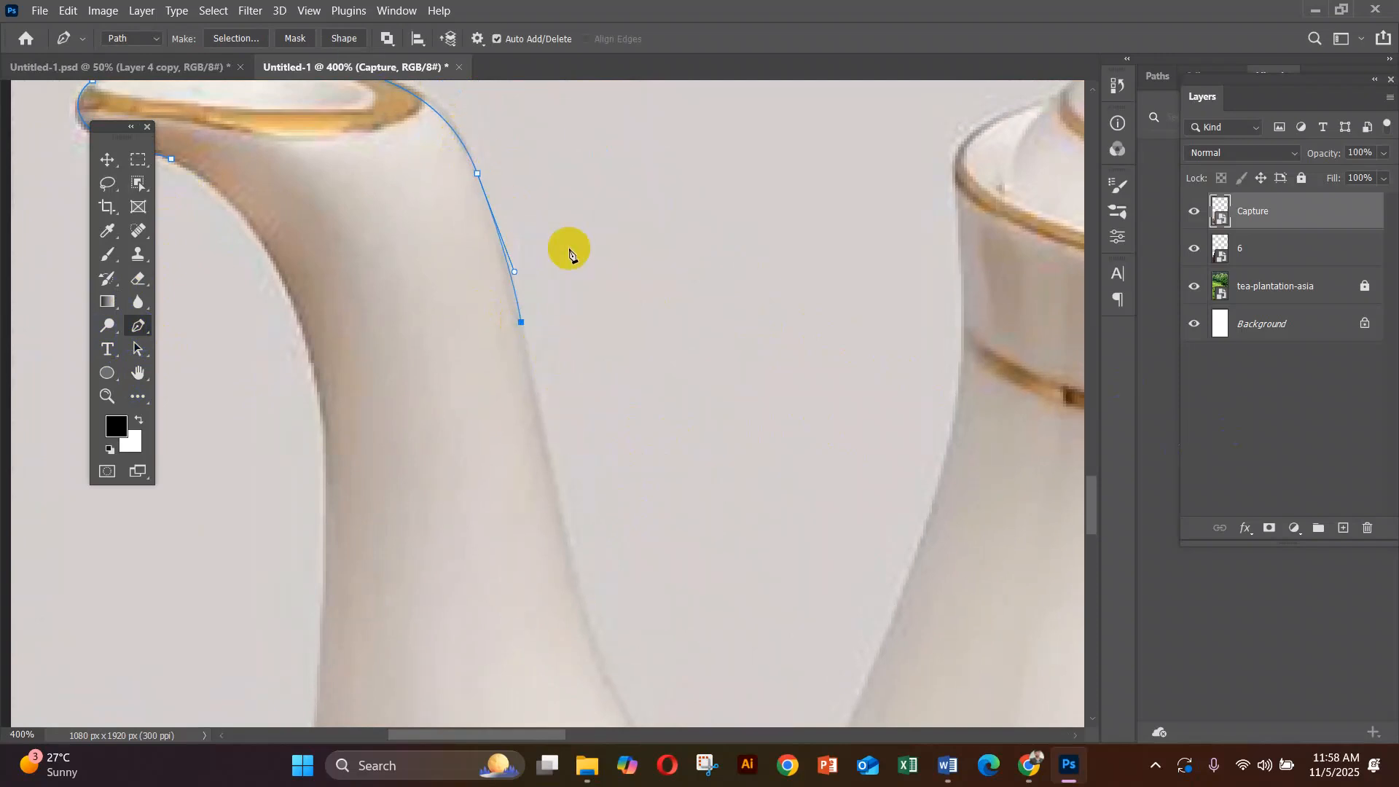
pyautogui.hotkey('ctrl', 'z')
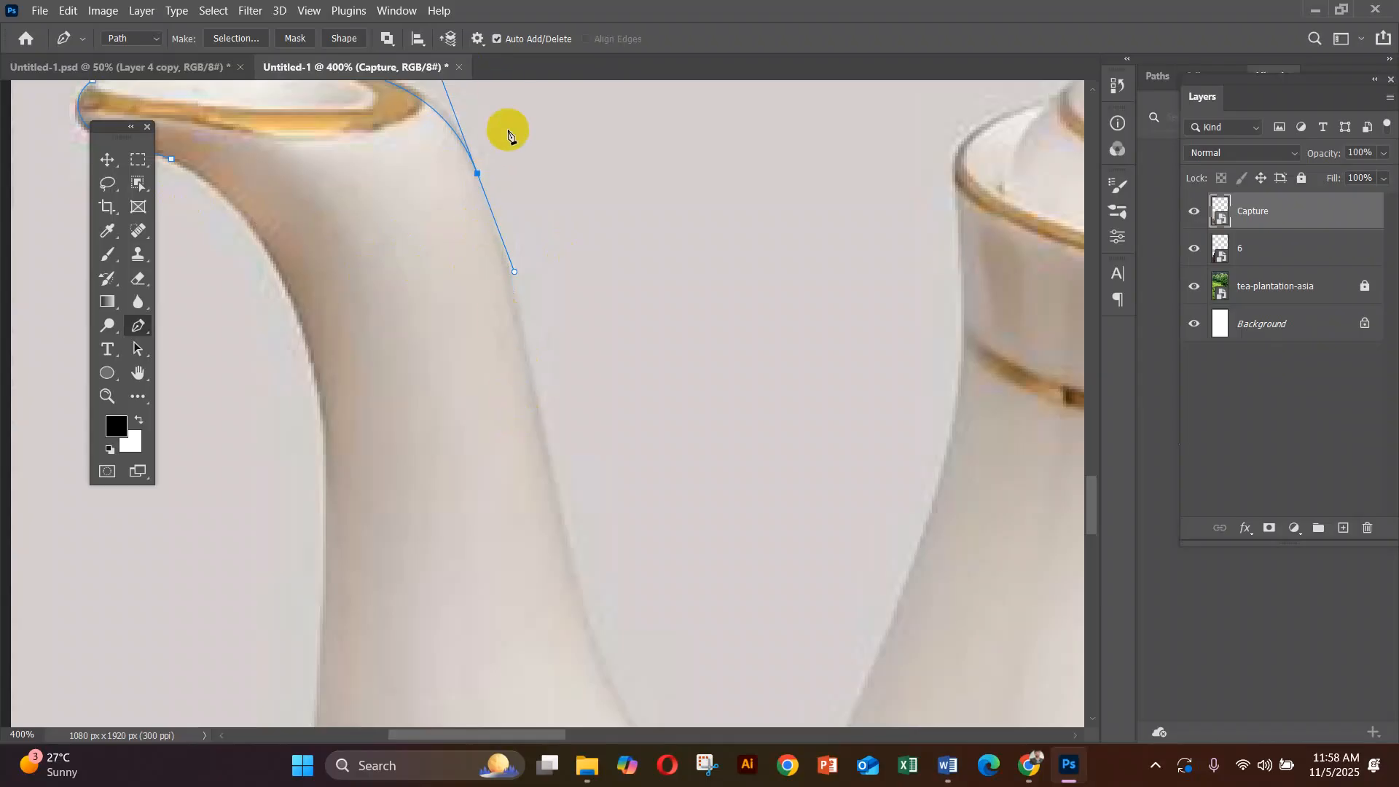
pyautogui.moveTo(541, 430); pyautogui.dragTo(555, 499)
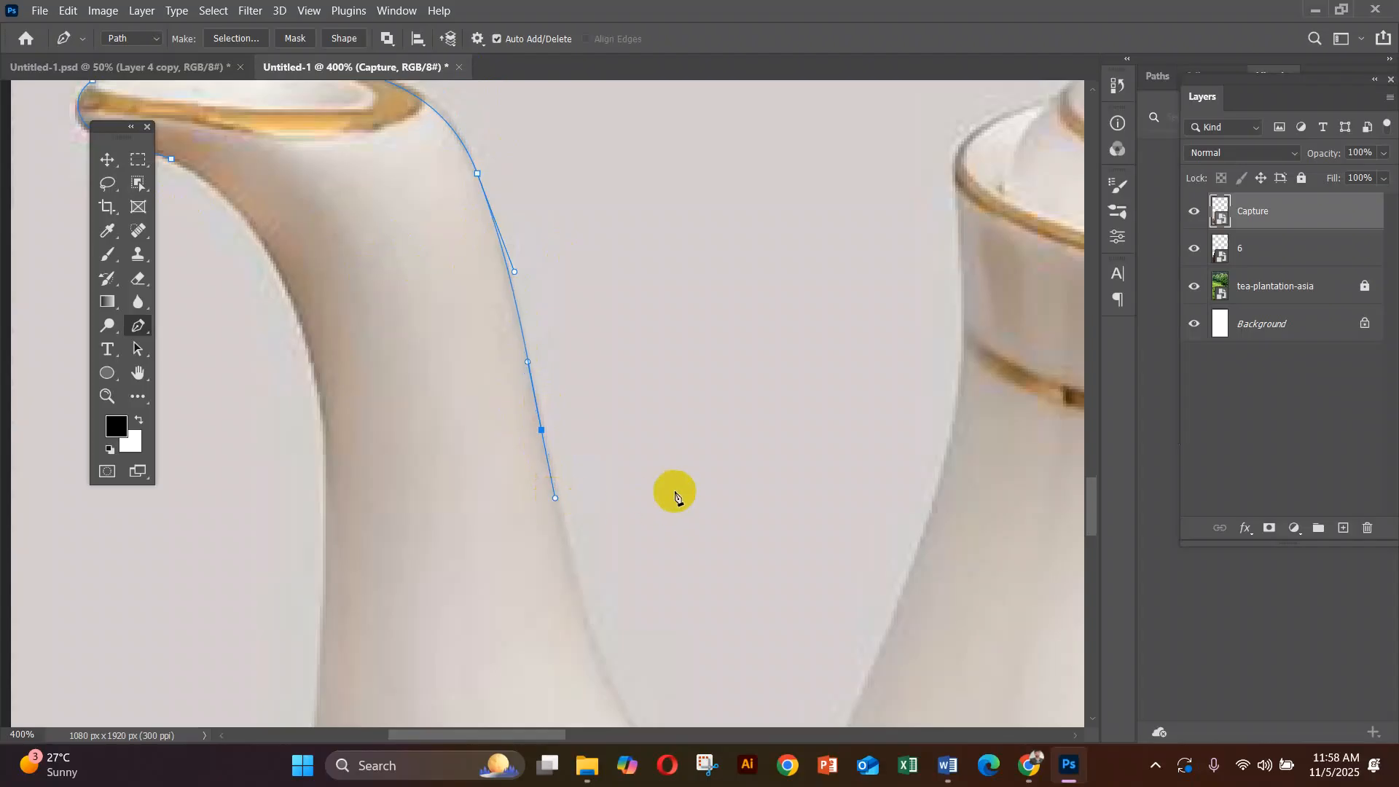
pyautogui.scroll(-5, 670, 490)
pyautogui.moveTo(666, 551); pyautogui.dragTo(843, 527)
pyautogui.moveTo(940, 258); pyautogui.dragTo(953, 190)
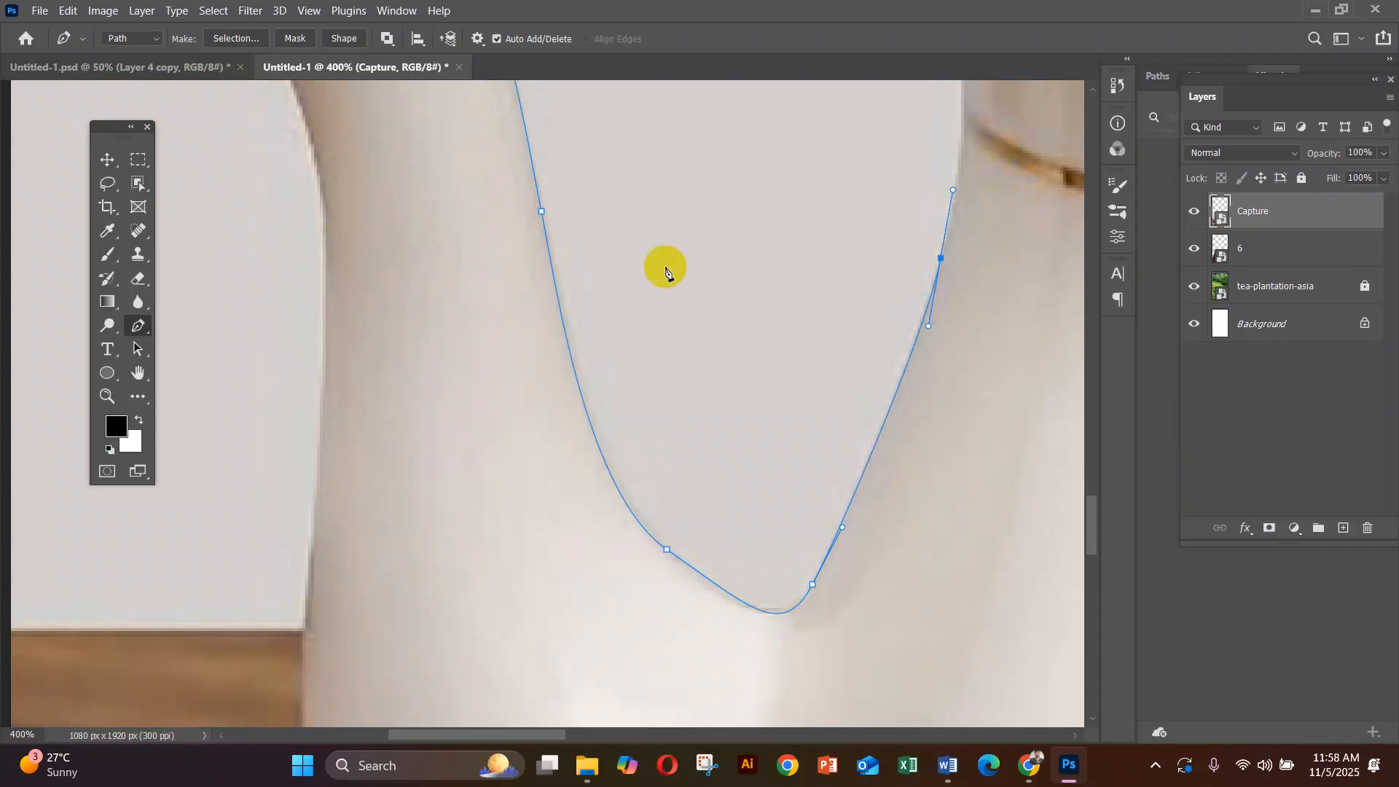
# Extend the path up the teapot's neck on the spout side and around the rim to the edge of the lid.
pyautogui.scroll(4, 937, 350)
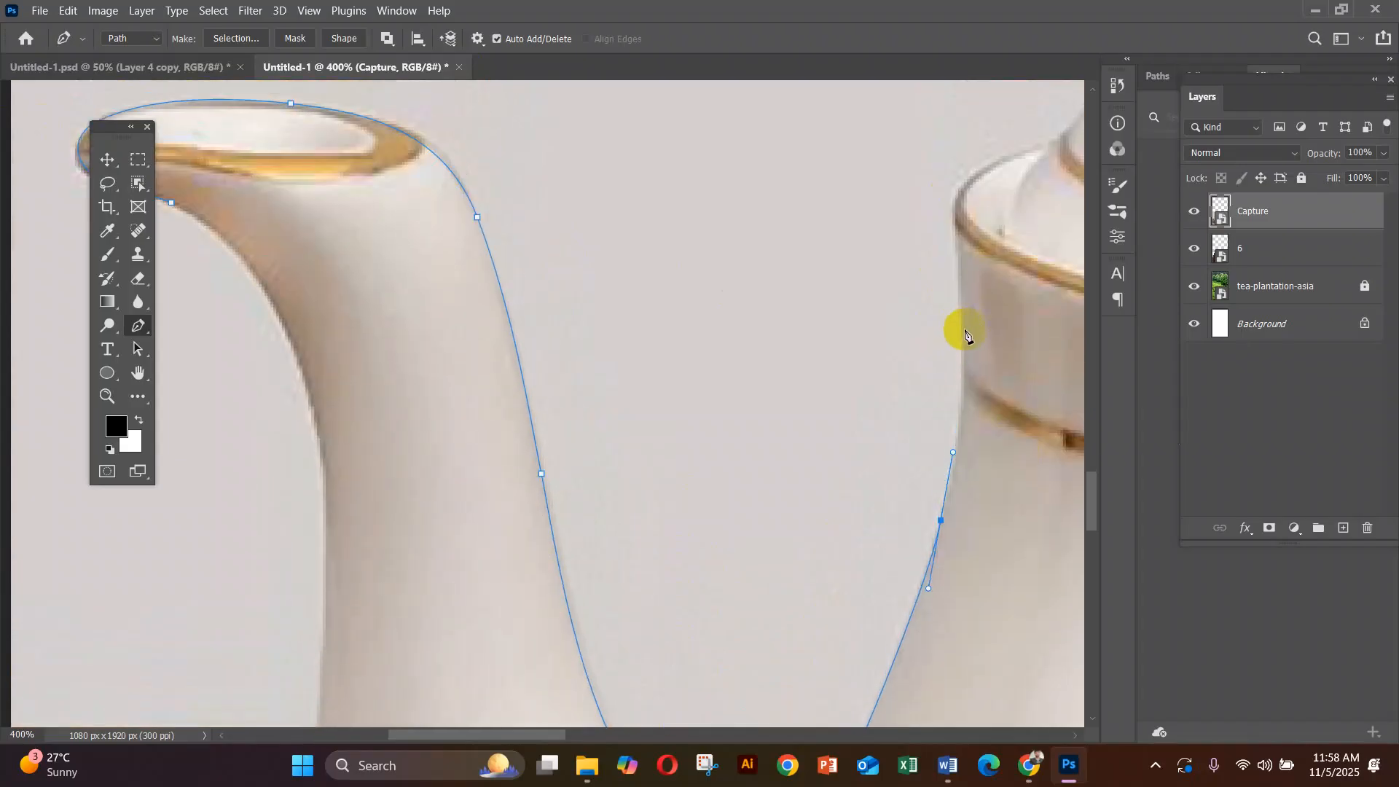
pyautogui.moveTo(961, 320); pyautogui.dragTo(953, 251)
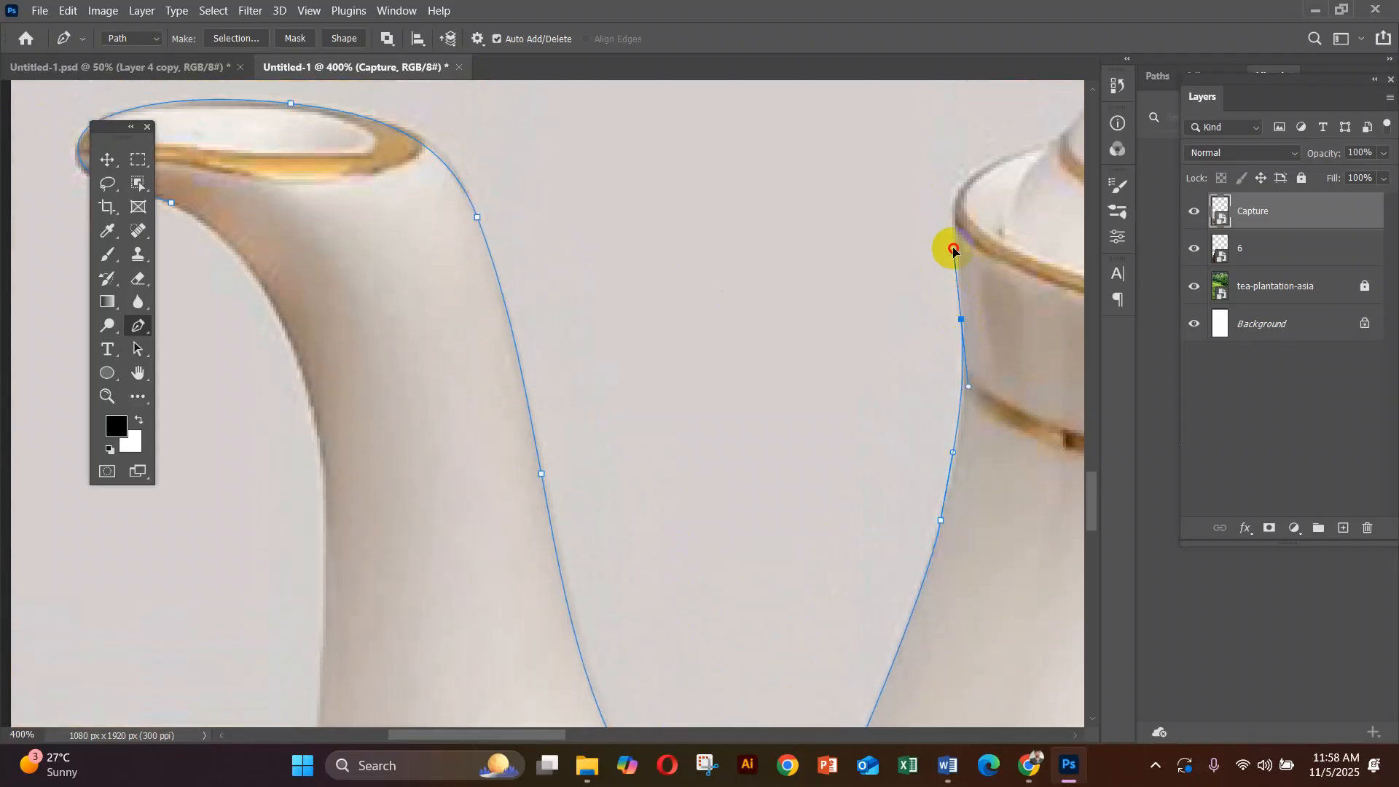
pyautogui.hotkey('ctrl', 'z')
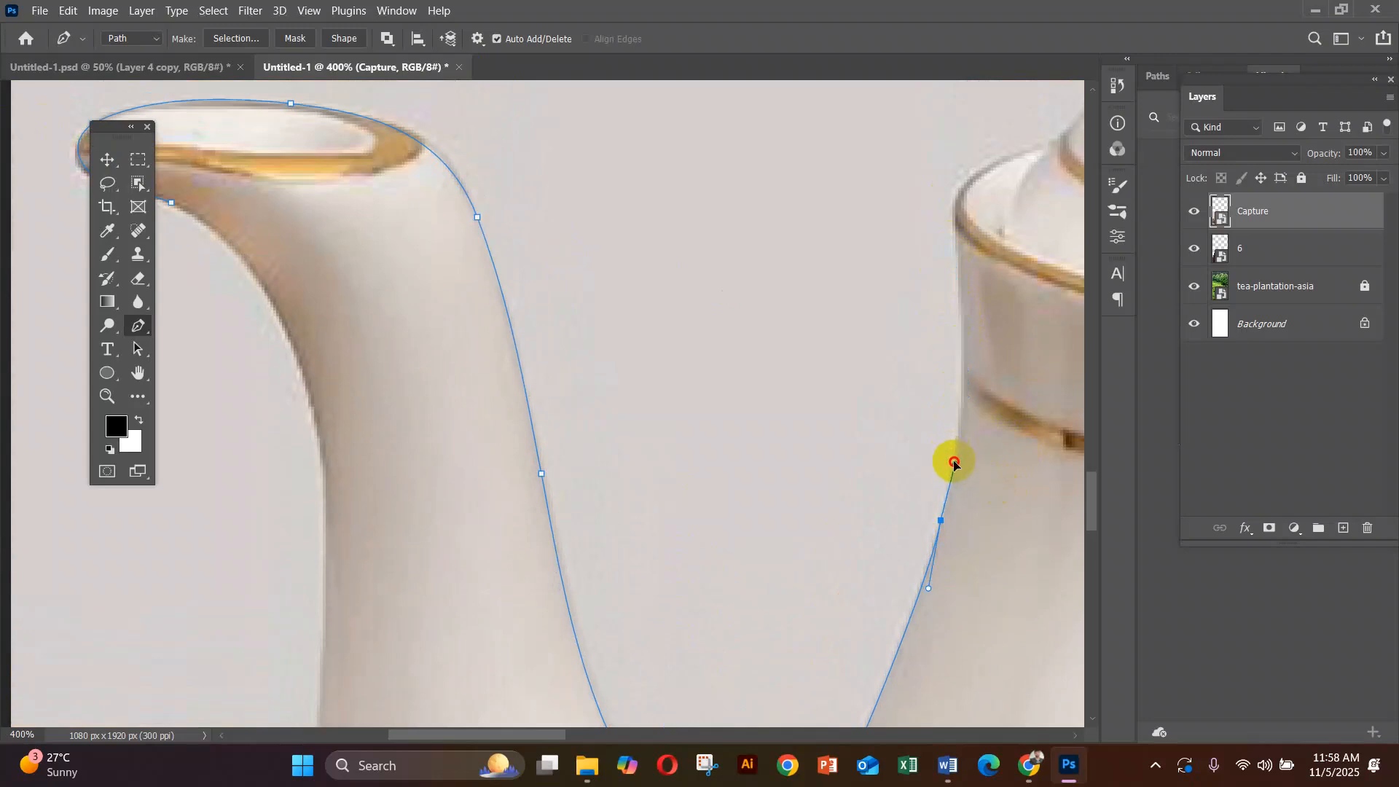
pyautogui.moveTo(952, 467); pyautogui.dragTo(952, 468)
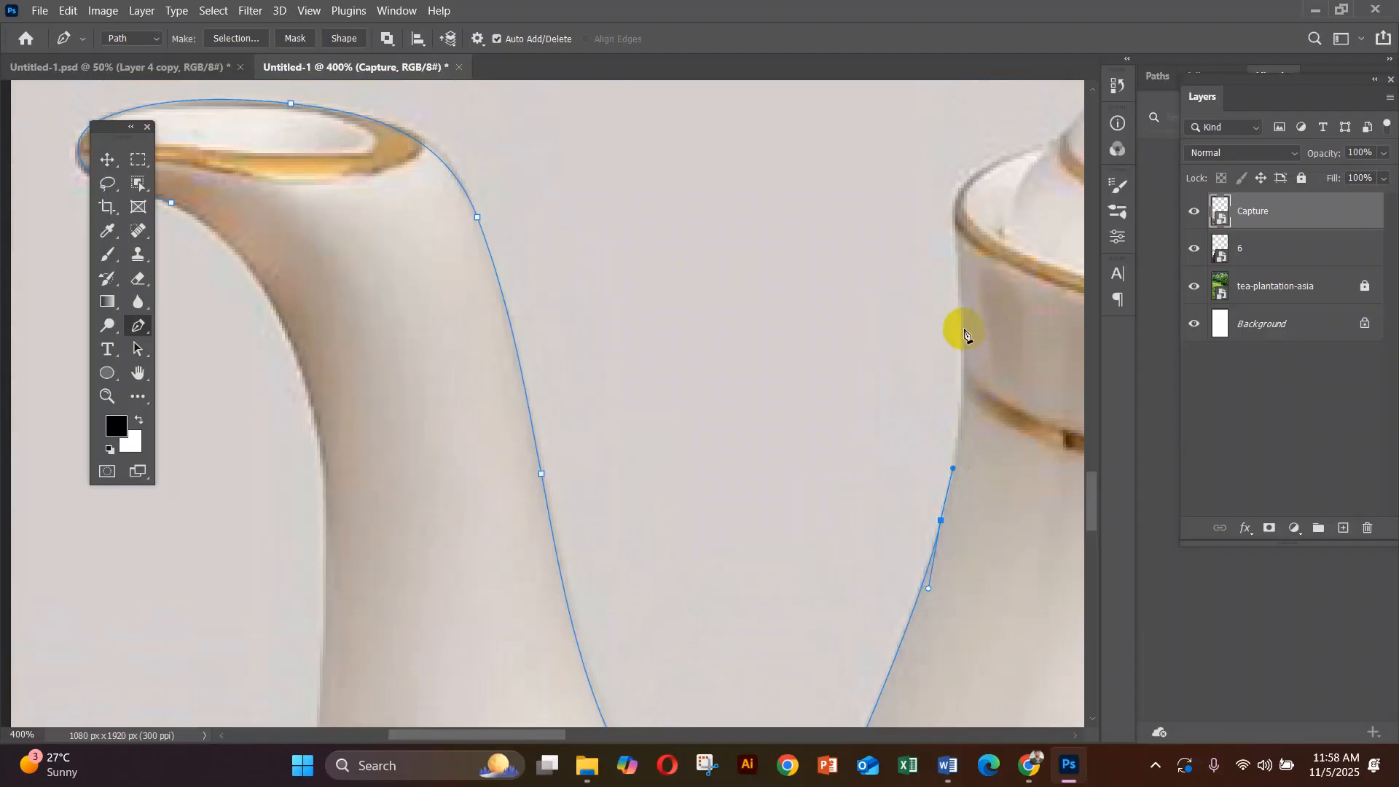
pyautogui.moveTo(962, 315); pyautogui.dragTo(956, 237)
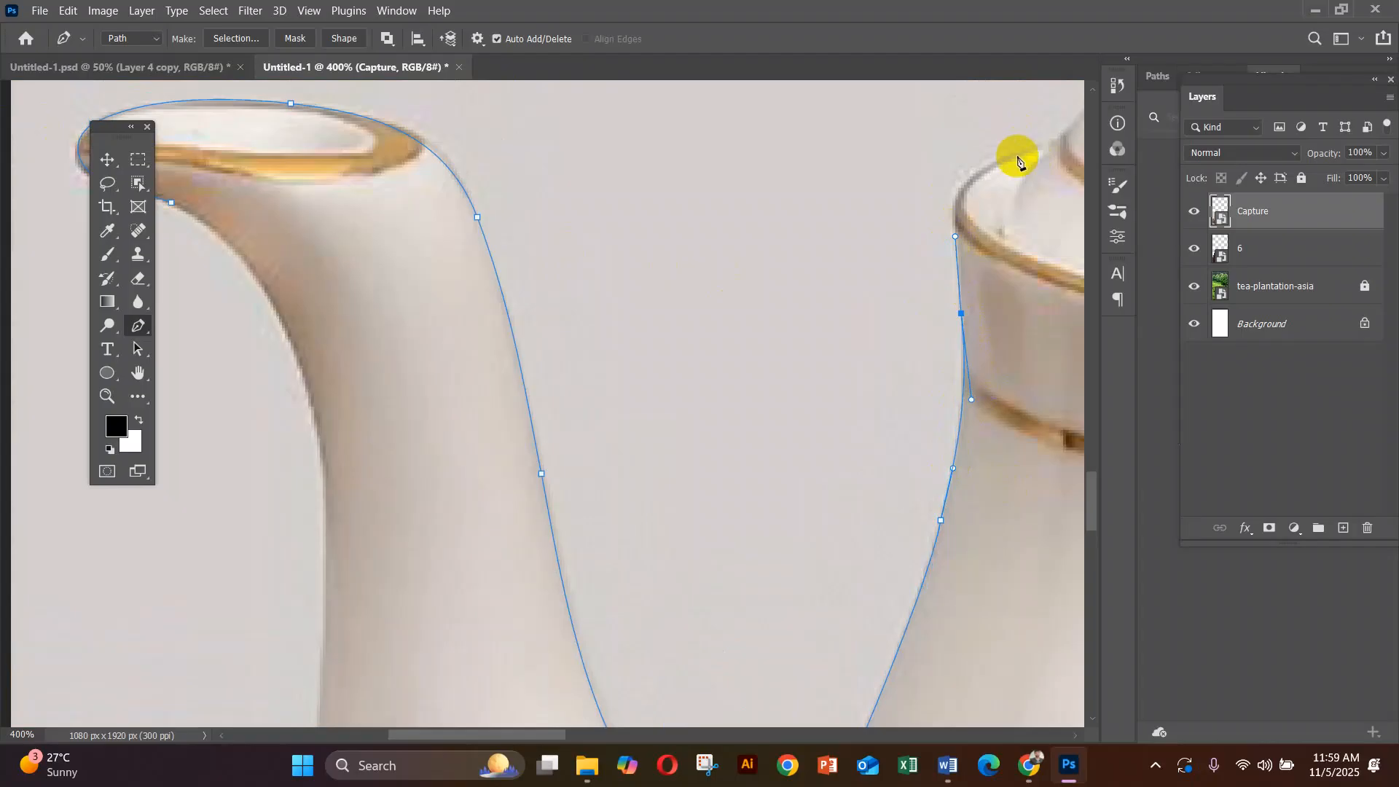
pyautogui.moveTo(1014, 157); pyautogui.dragTo(954, 134)
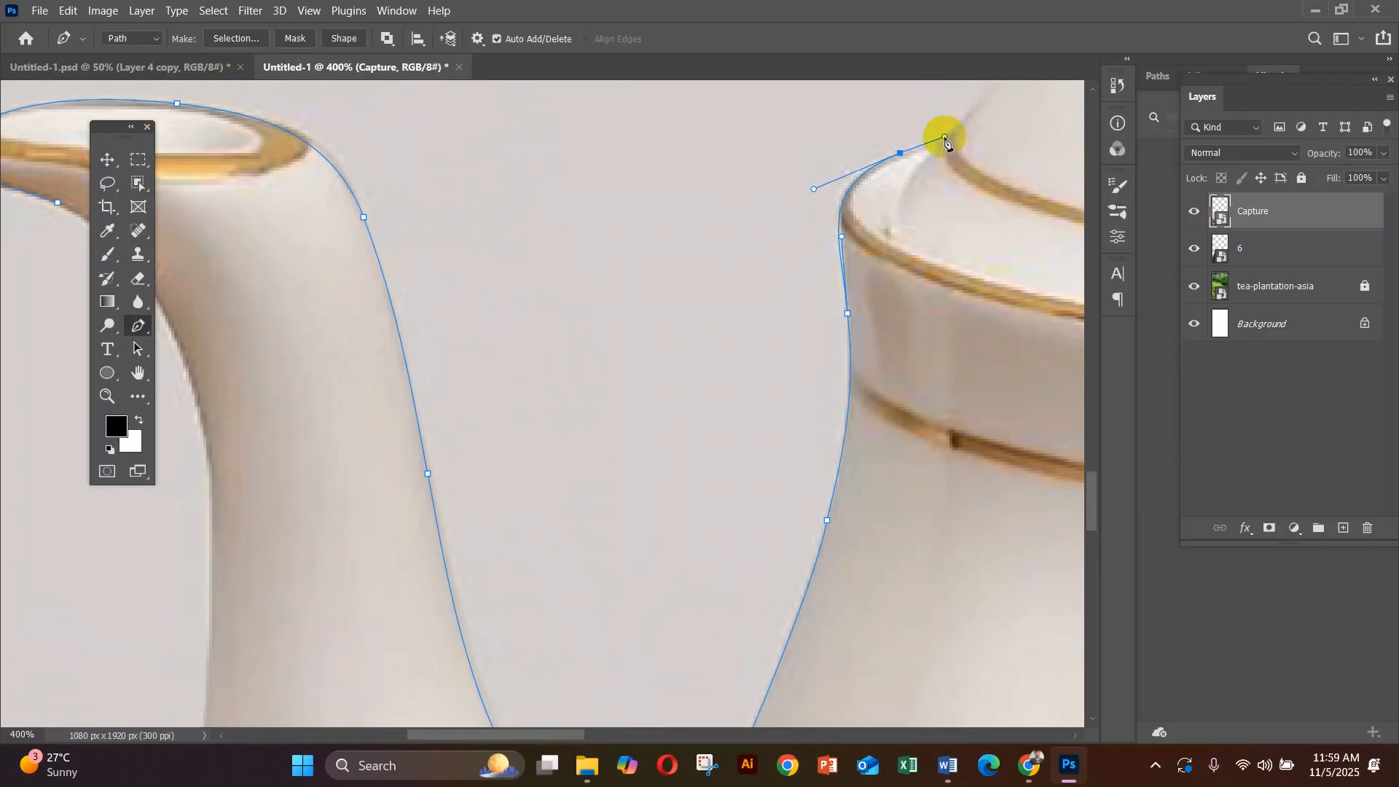
pyautogui.click(945, 138)
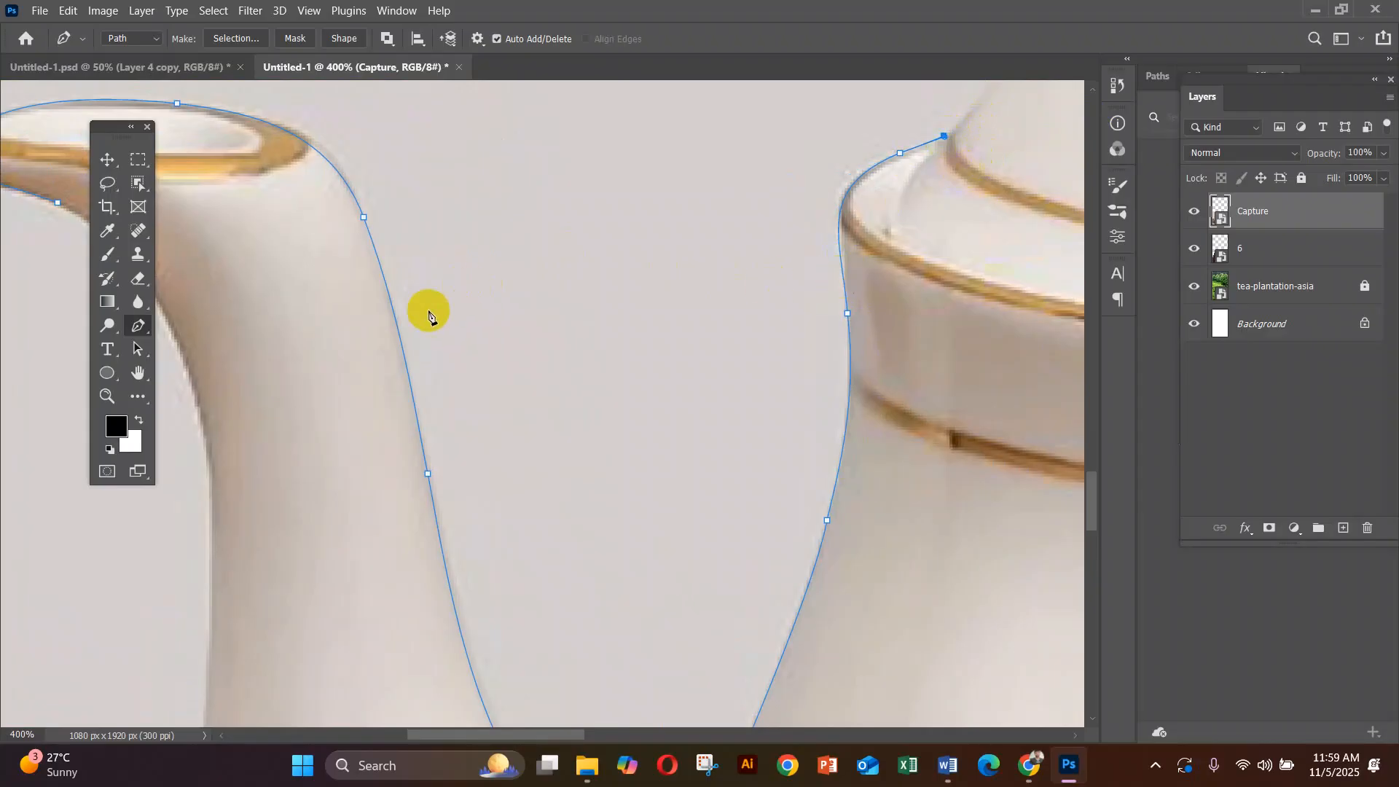
# Trace the spout-side curve of the lid's dome up to the gold band and around the base of the knob.
pyautogui.click(138, 373)
pyautogui.moveTo(843, 343); pyautogui.dragTo(565, 578)
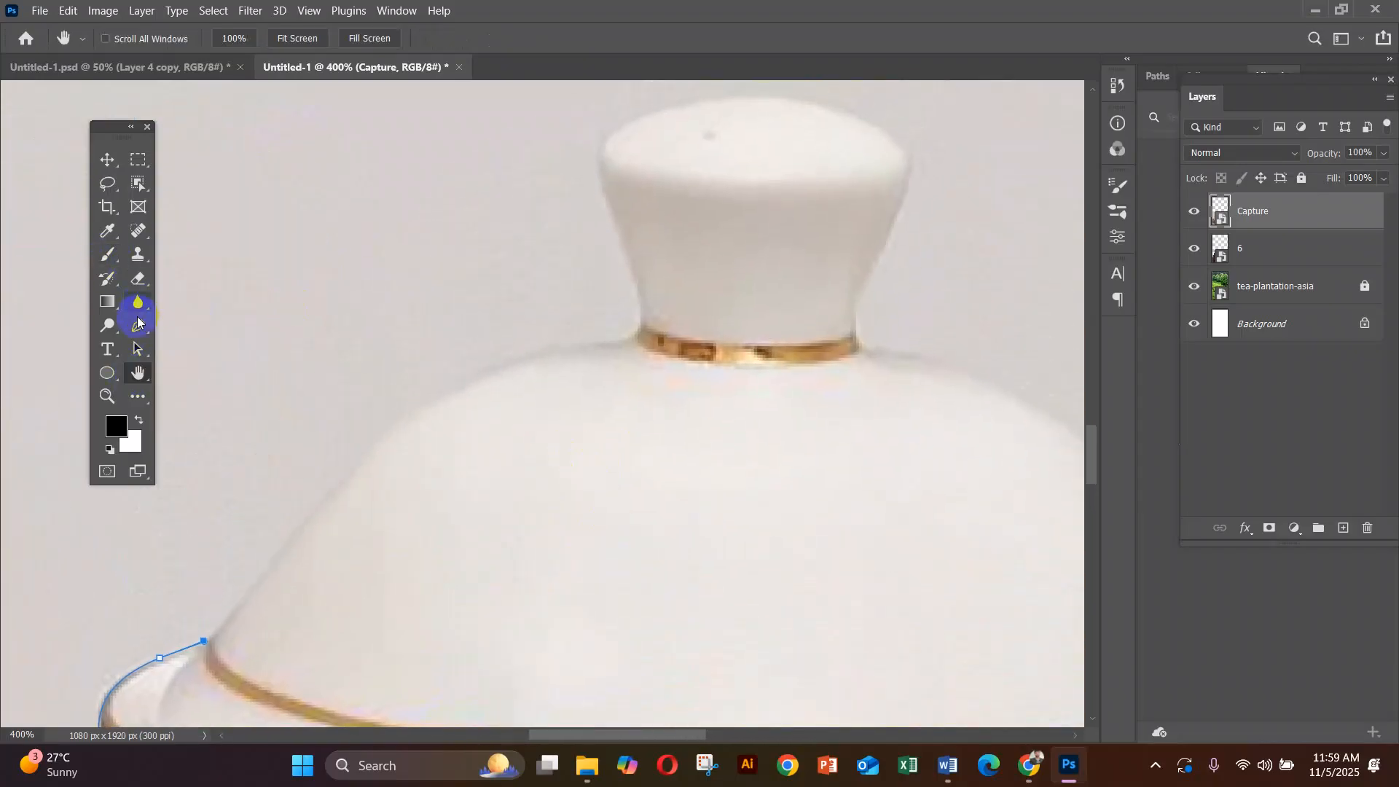
pyautogui.click(137, 325)
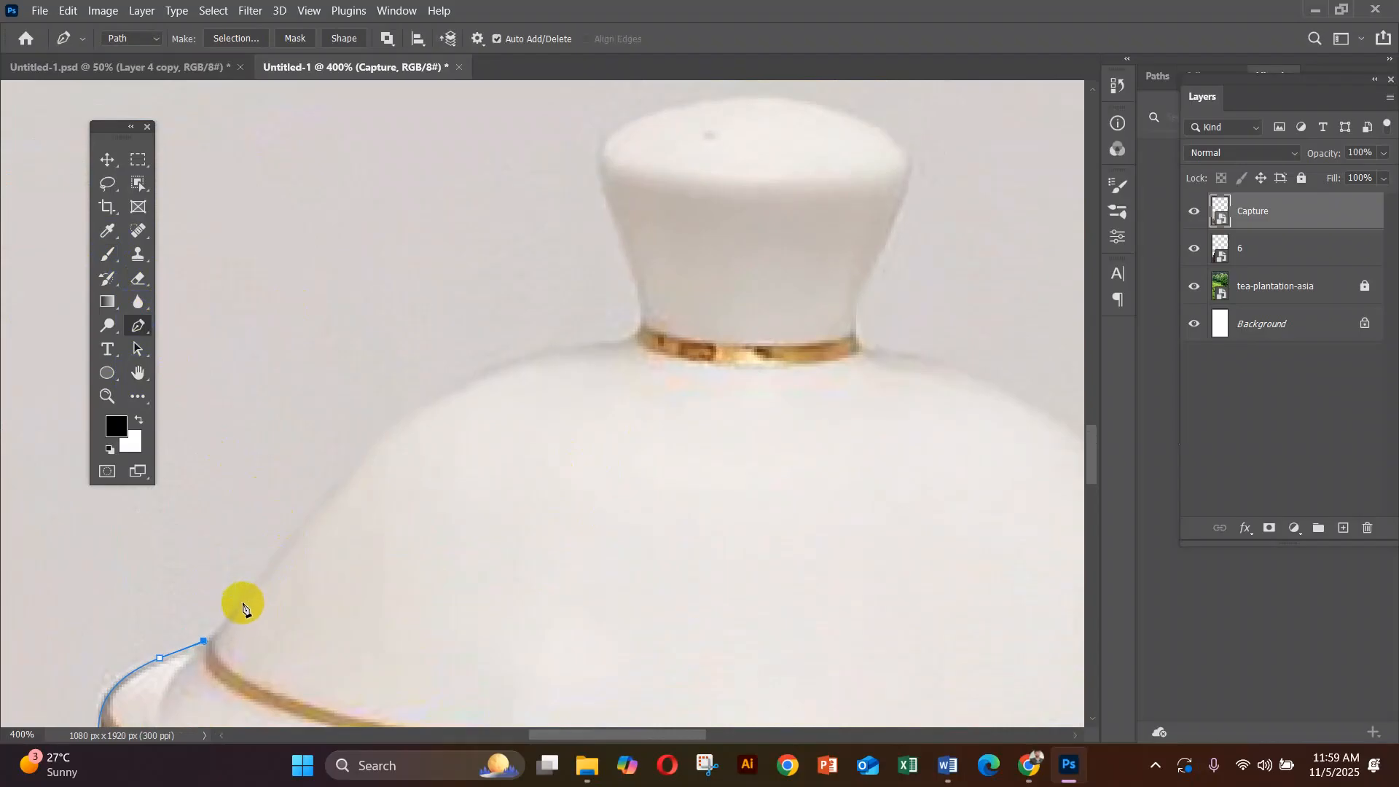
pyautogui.moveTo(457, 387); pyautogui.dragTo(530, 352)
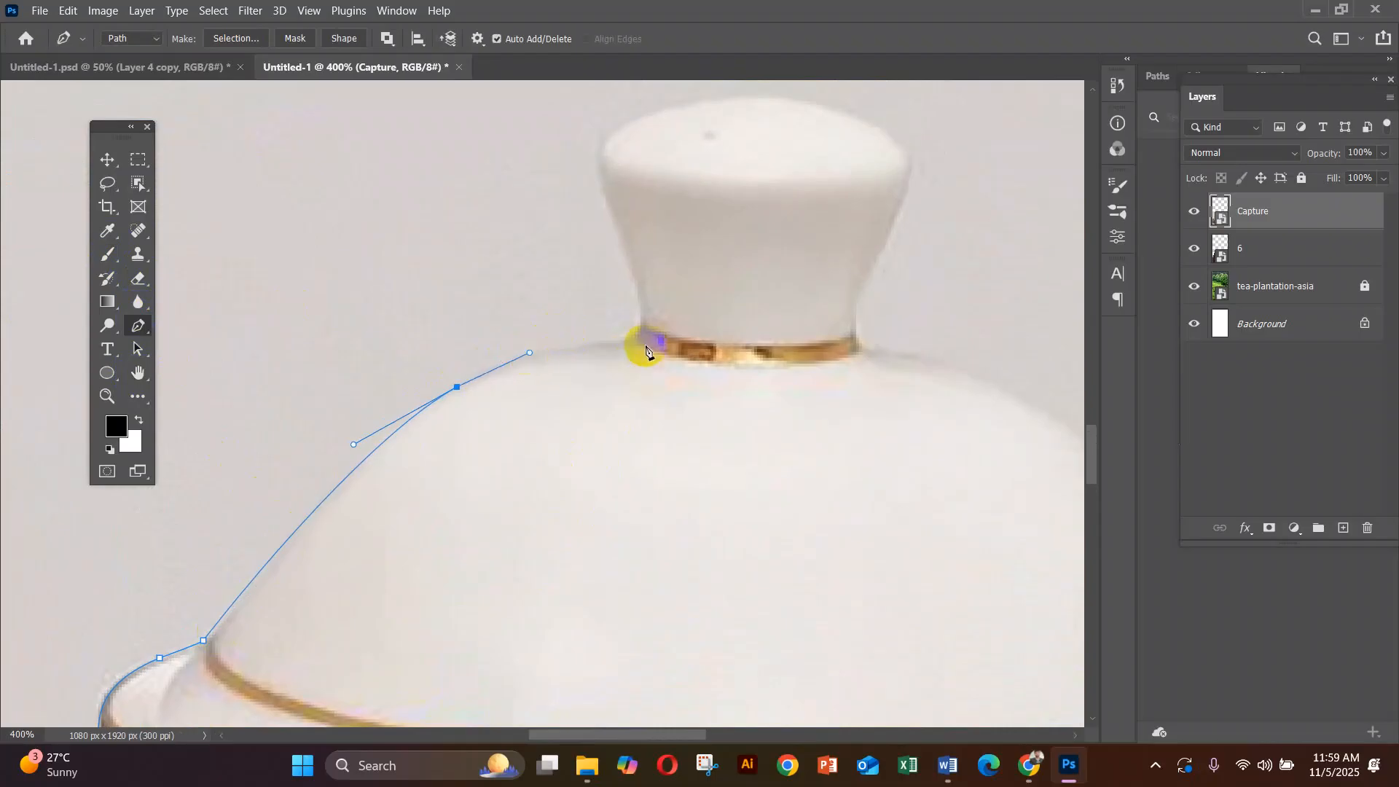
pyautogui.moveTo(620, 340); pyautogui.dragTo(632, 268)
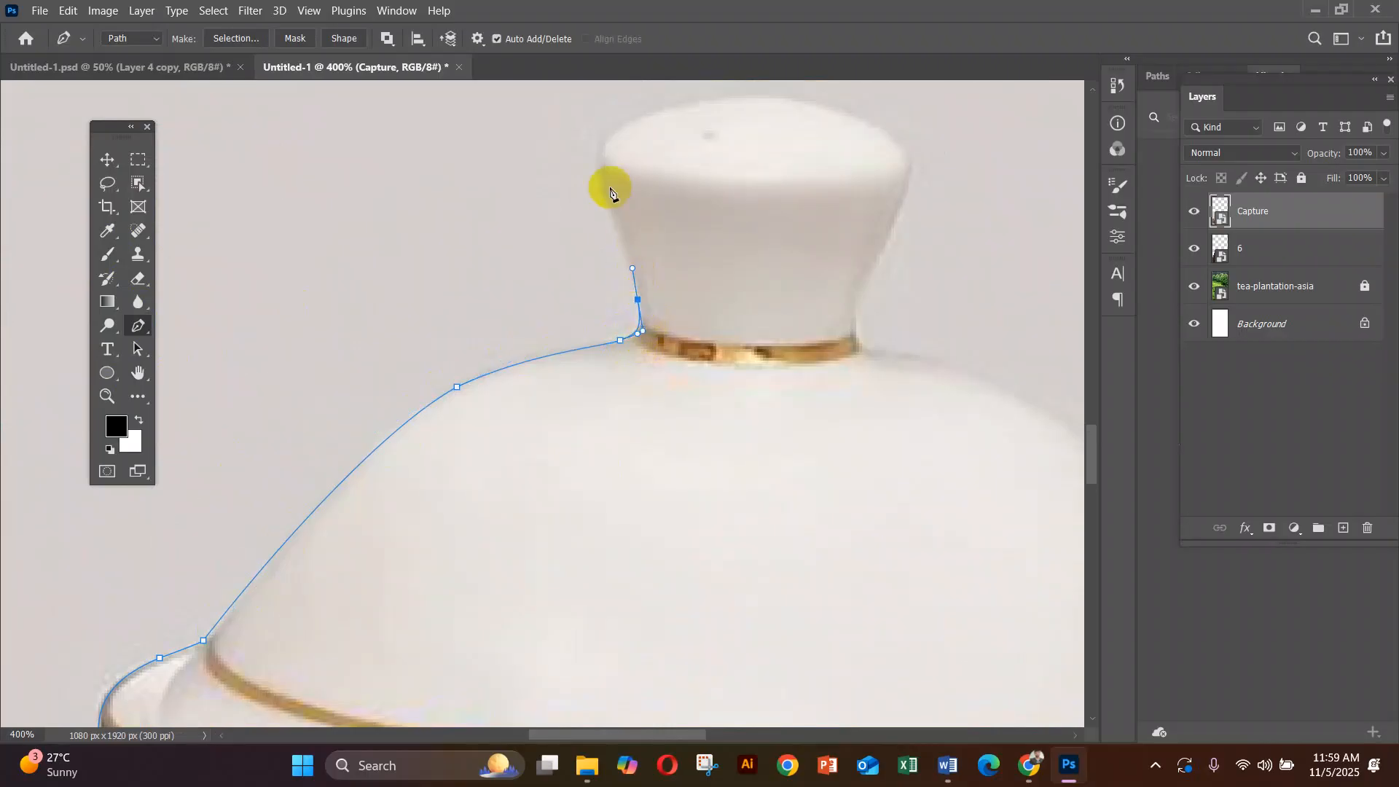
# Outline the lid's knob over its top and back down to the gold band on the handle side.
pyautogui.moveTo(607, 197); pyautogui.dragTo(598, 175)
pyautogui.moveTo(704, 102); pyautogui.dragTo(778, 94)
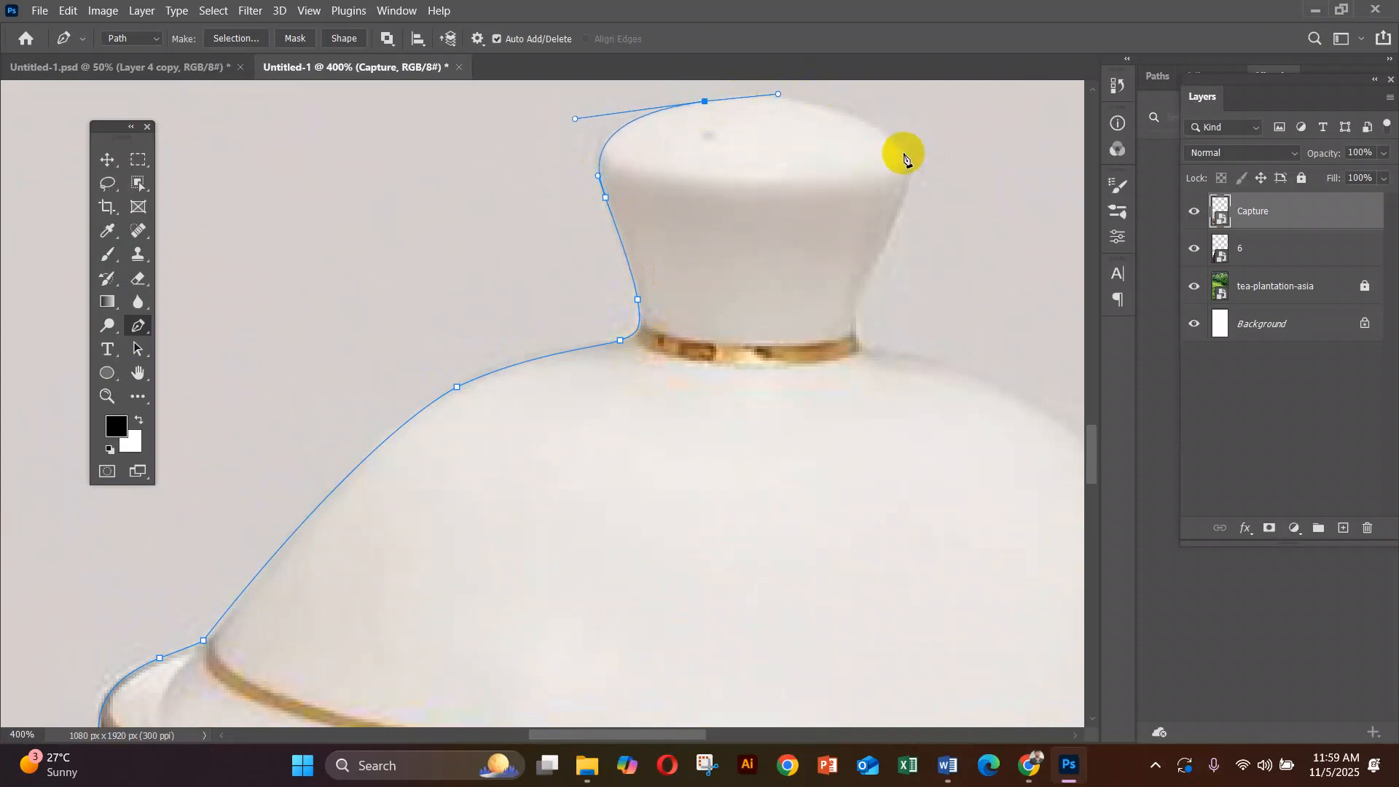
pyautogui.moveTo(894, 142); pyautogui.dragTo(920, 169)
pyautogui.moveTo(894, 218); pyautogui.dragTo(876, 260)
pyautogui.moveTo(856, 334)
pyautogui.mouseDown()
pyautogui.moveTo(868, 362)
pyautogui.moveTo(861, 351)
pyautogui.mouseUp()
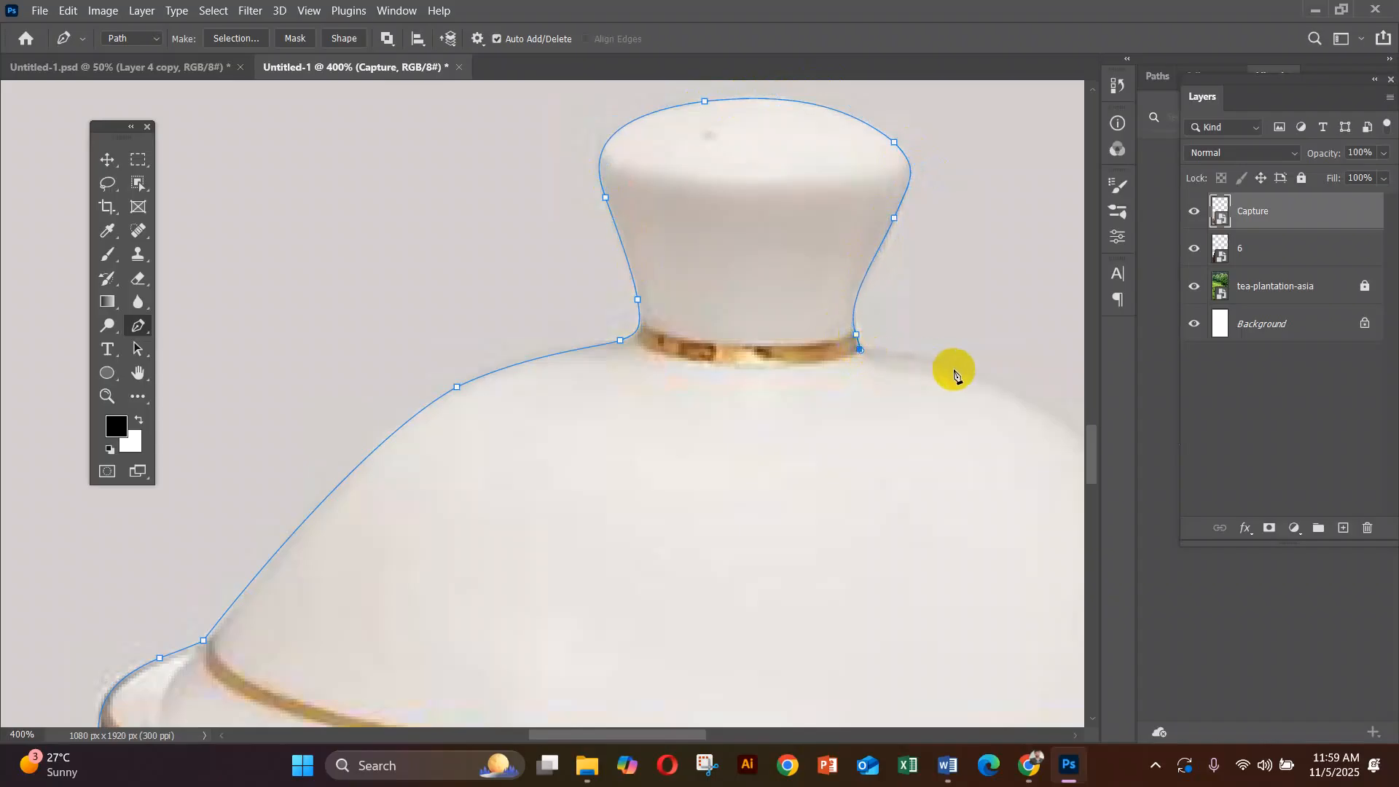
# Trace the handle-side curve of the lid's dome from the knob down to the teapot's rim.
pyautogui.click(138, 373)
pyautogui.moveTo(801, 468); pyautogui.dragTo(424, 354)
pyautogui.click(138, 325)
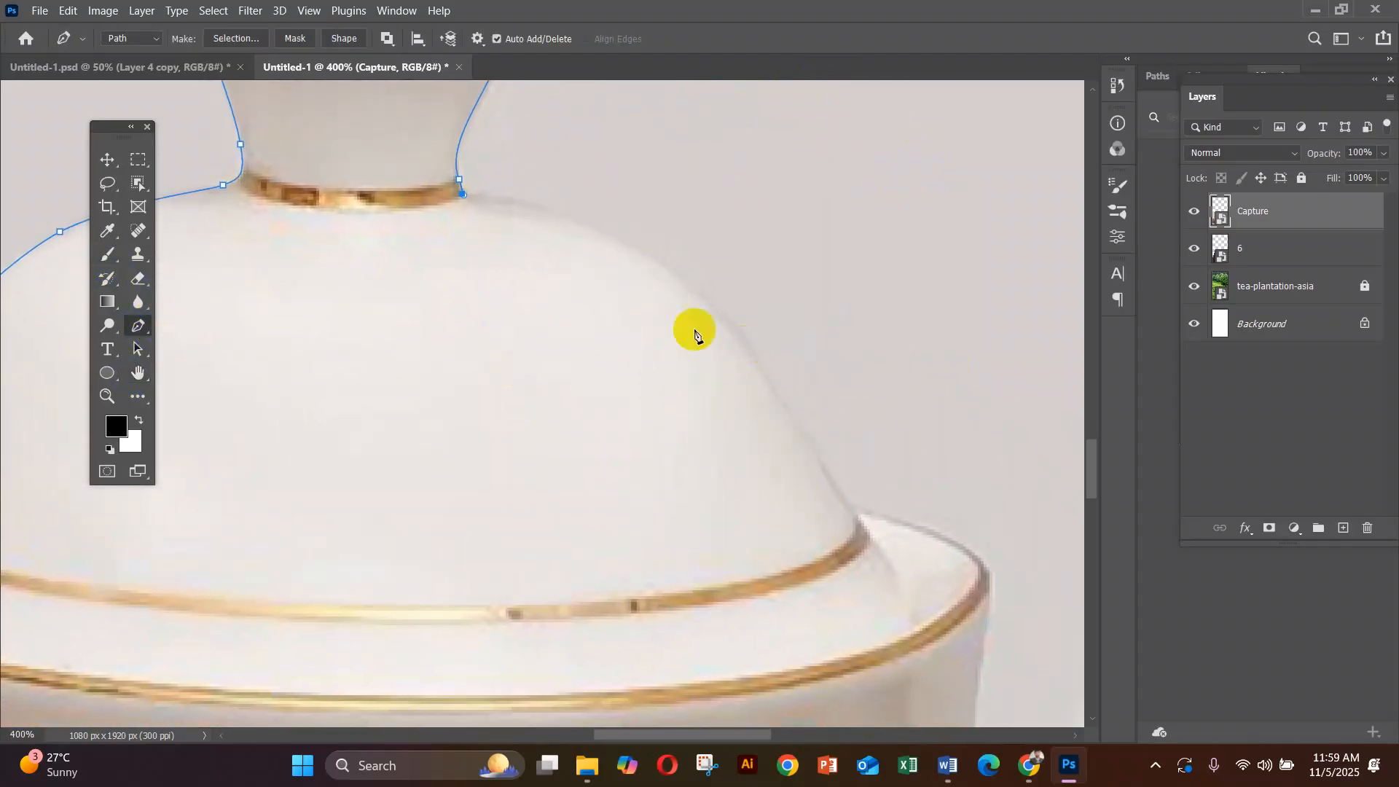
pyautogui.moveTo(657, 260); pyautogui.dragTo(740, 324)
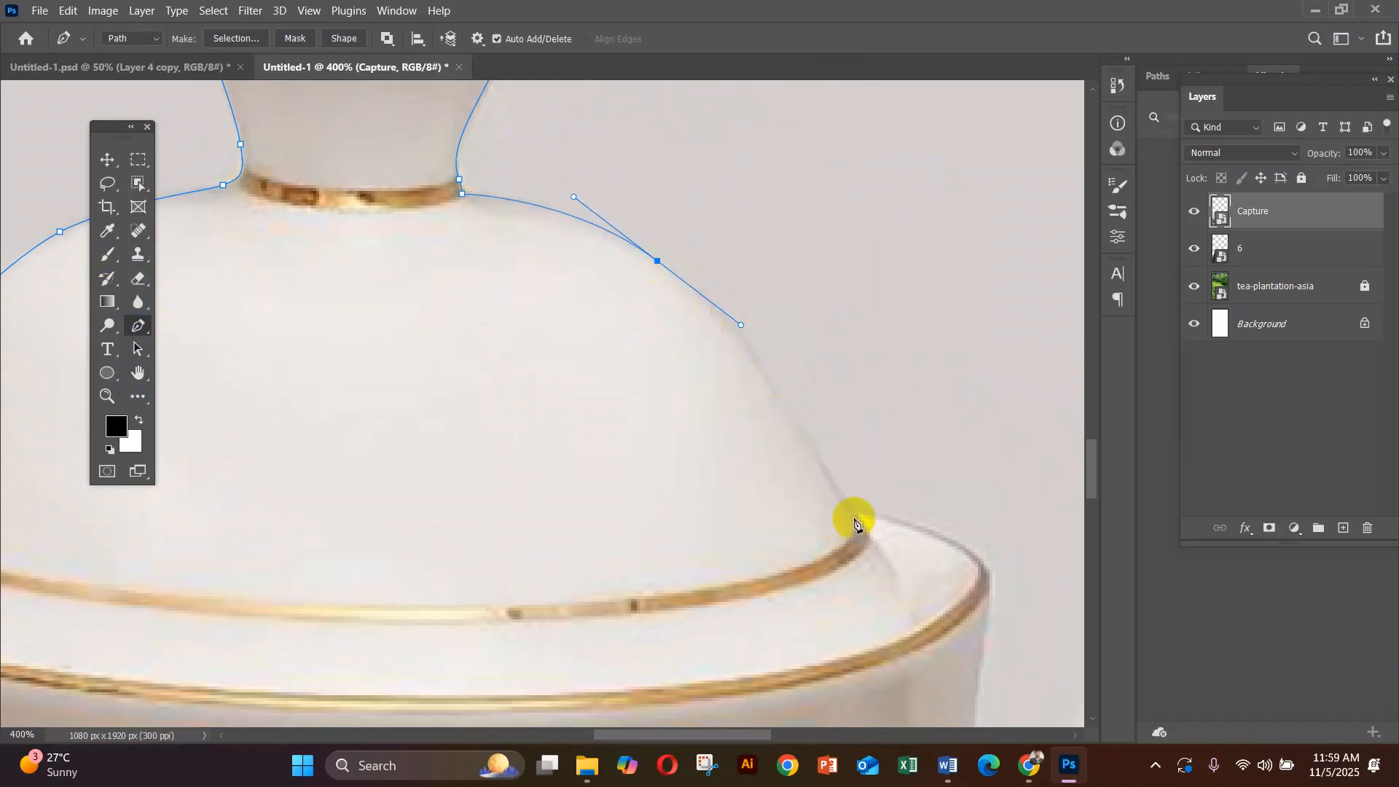
pyautogui.moveTo(852, 505); pyautogui.dragTo(889, 588)
pyautogui.hotkey('ctrl', 'z')
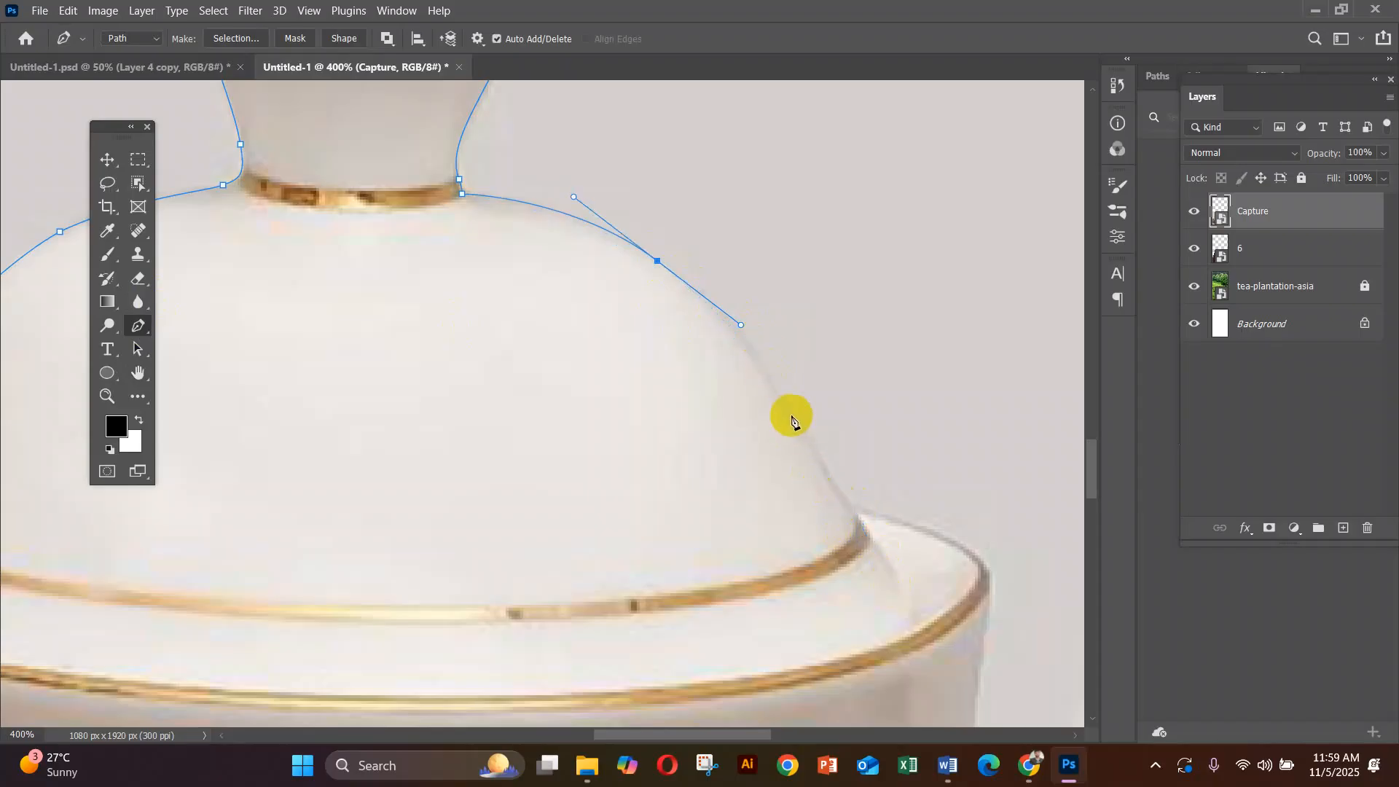
pyautogui.moveTo(784, 408); pyautogui.dragTo(816, 475)
pyautogui.hotkey('ctrl', 'z')
pyautogui.moveTo(800, 421); pyautogui.dragTo(835, 480)
pyautogui.click(849, 506)
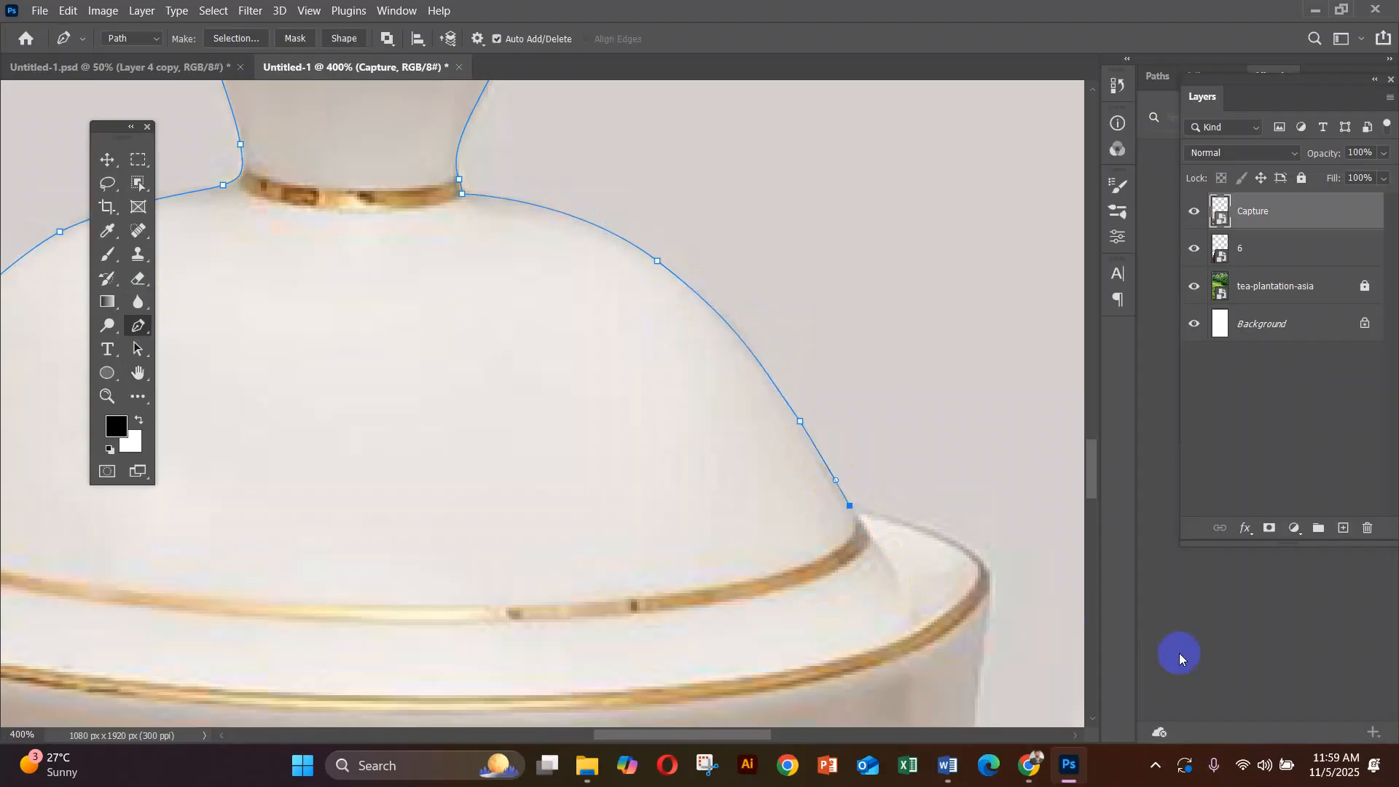
# Curve the path around the rim's handle-side edge and down the neck toward the handle joint.
pyautogui.moveTo(987, 571); pyautogui.dragTo(993, 638)
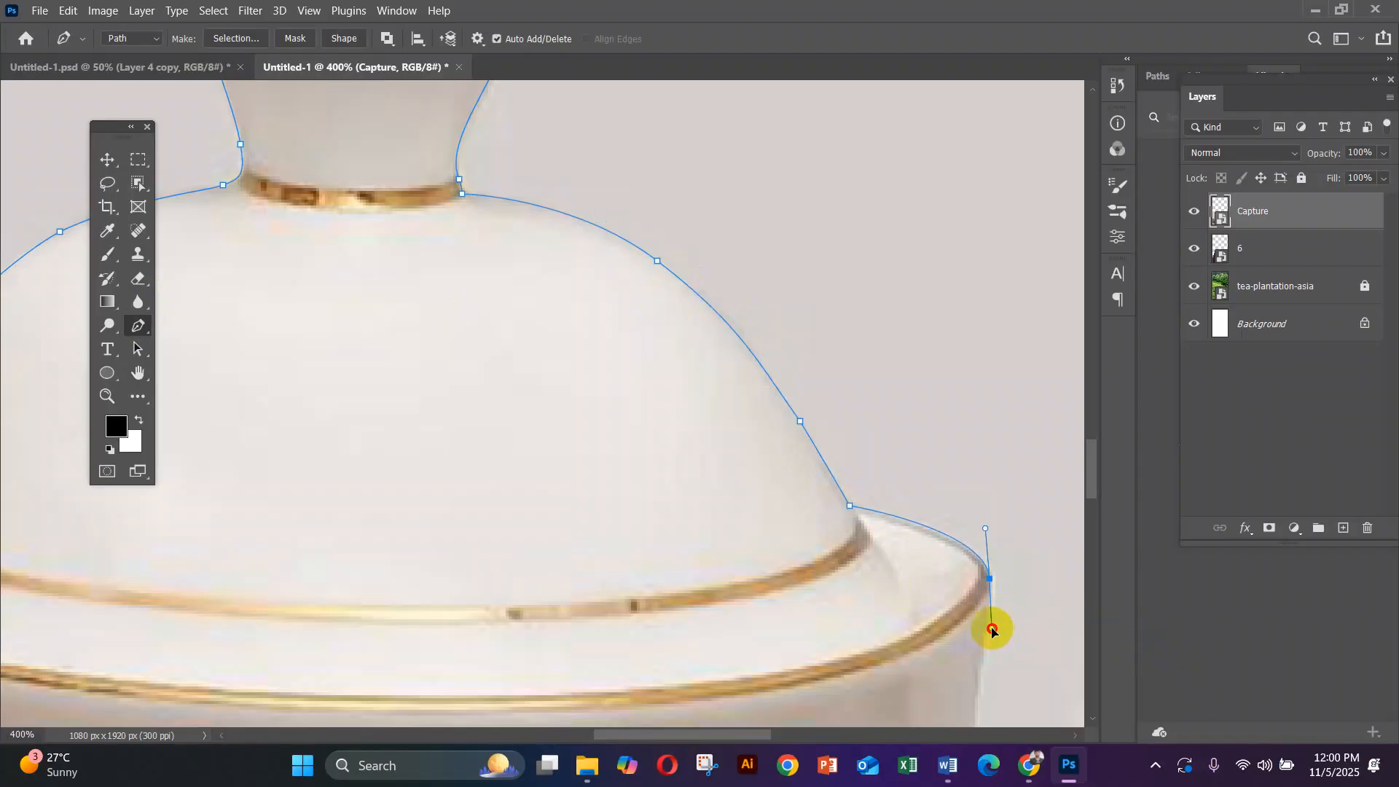
pyautogui.moveTo(989, 629); pyautogui.dragTo(992, 627)
pyautogui.scroll(-5, 1002, 623)
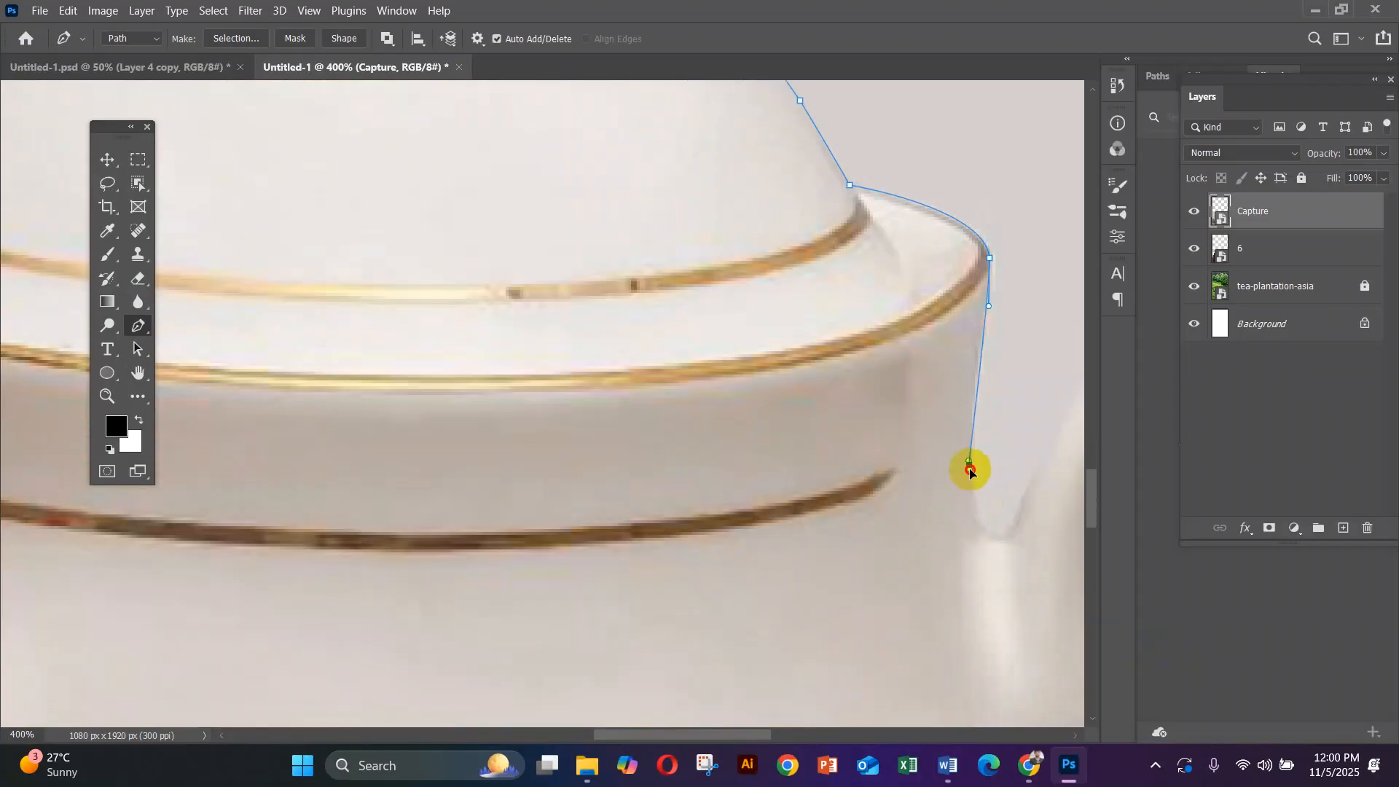
pyautogui.moveTo(970, 472); pyautogui.dragTo(969, 496)
# Continue the teapot path through the notch at the handle joint and around the handle's outer edge.
pyautogui.scroll(-4, 964, 483)
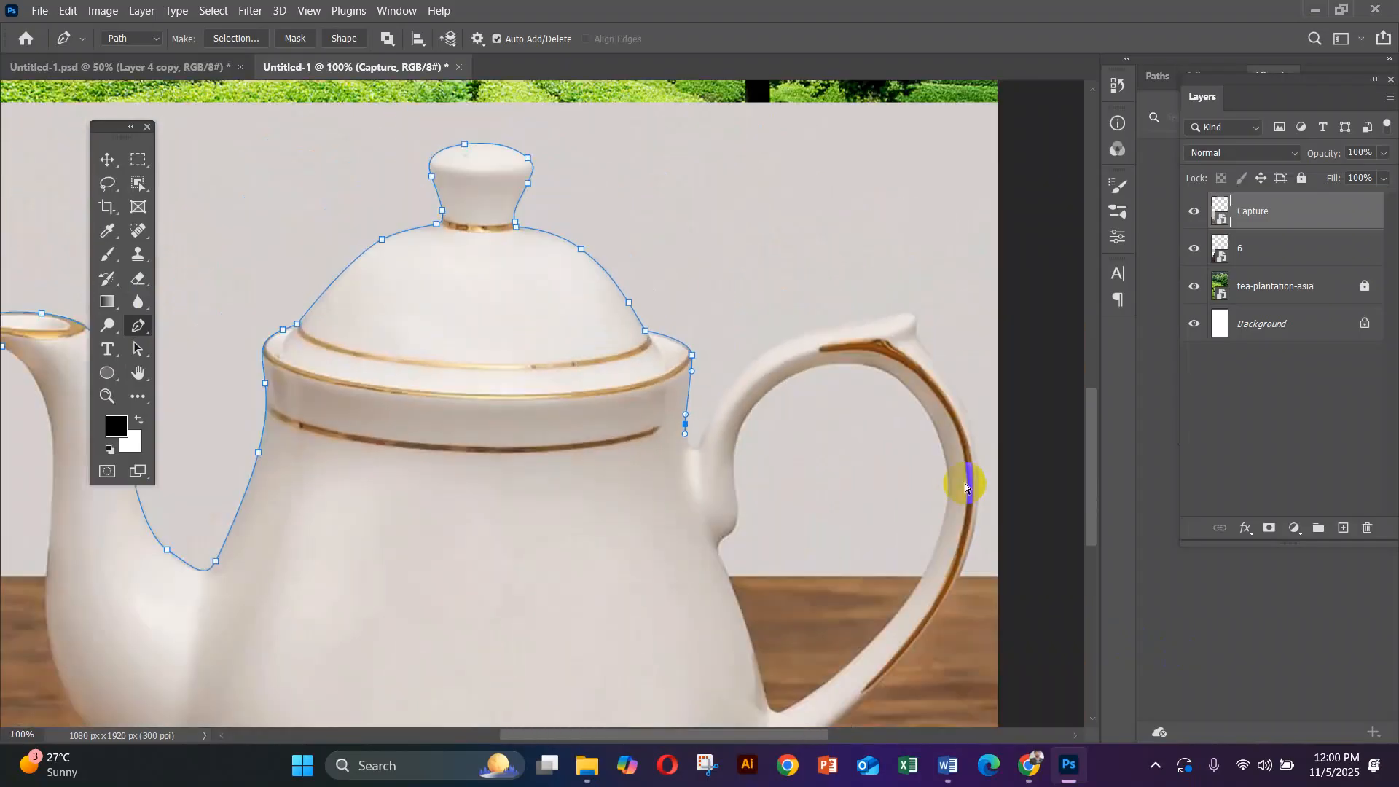
pyautogui.scroll(2, 767, 481)
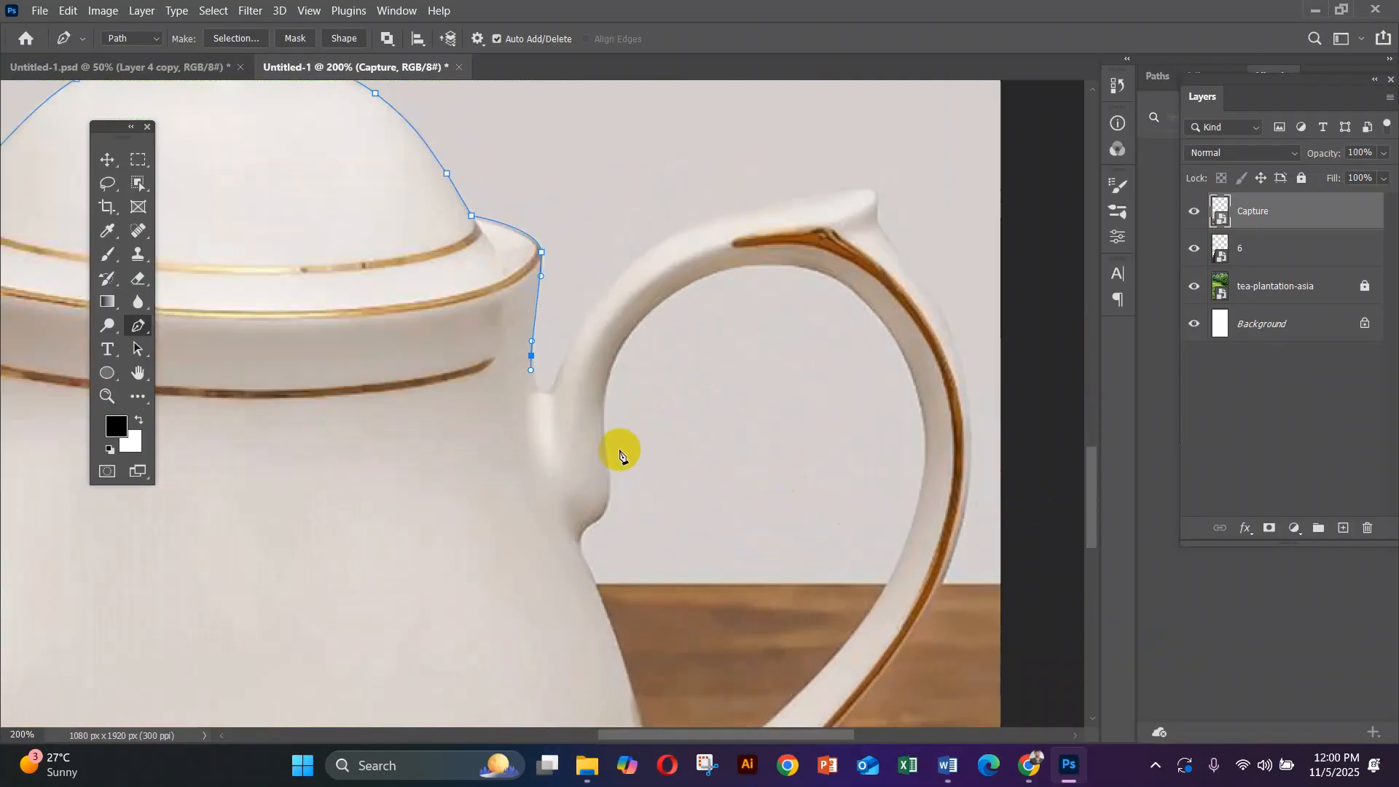
pyautogui.moveTo(554, 384); pyautogui.dragTo(565, 364)
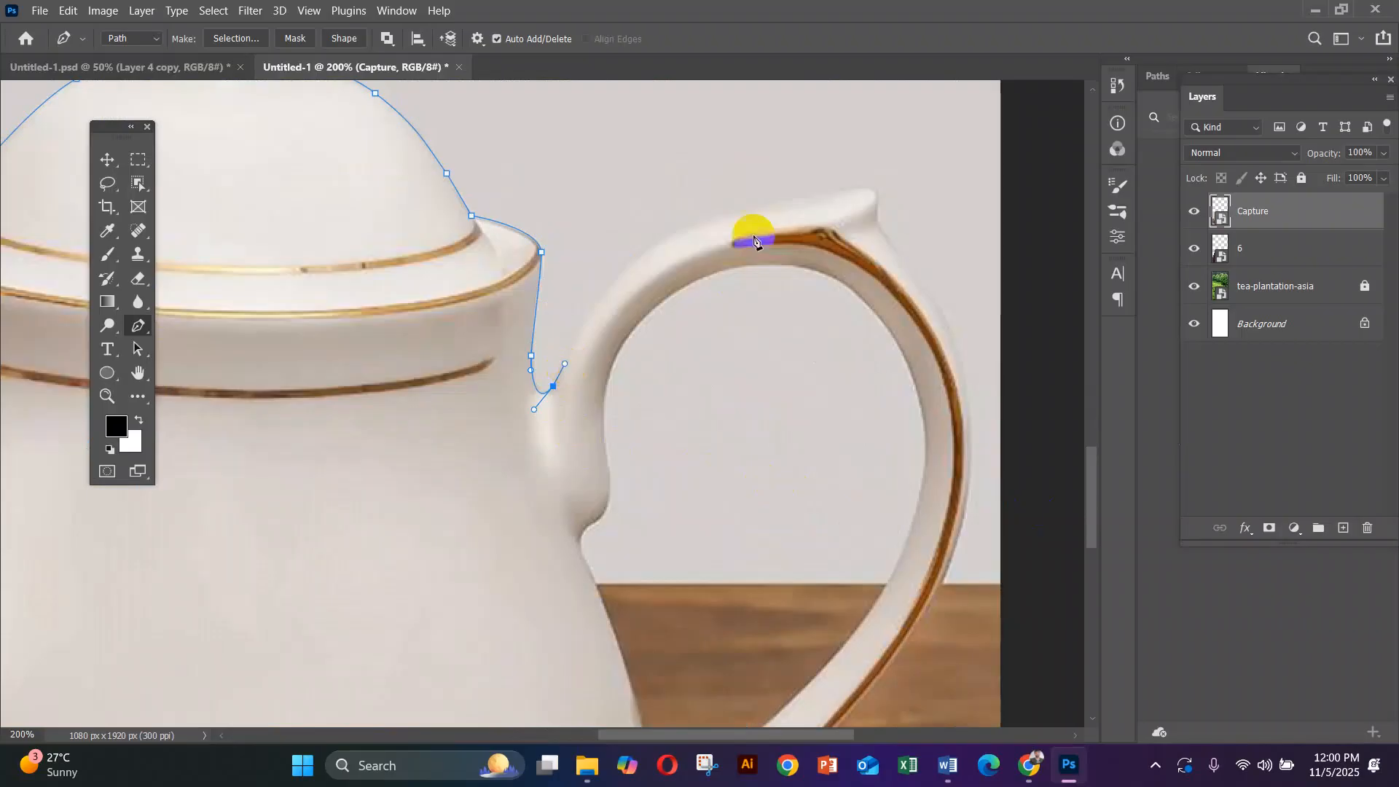
pyautogui.moveTo(714, 221)
pyautogui.mouseDown()
pyautogui.moveTo(866, 188)
pyautogui.moveTo(870, 252)
pyautogui.mouseUp()
pyautogui.moveTo(964, 381); pyautogui.dragTo(842, 508)
pyautogui.scroll(-5, 976, 467)
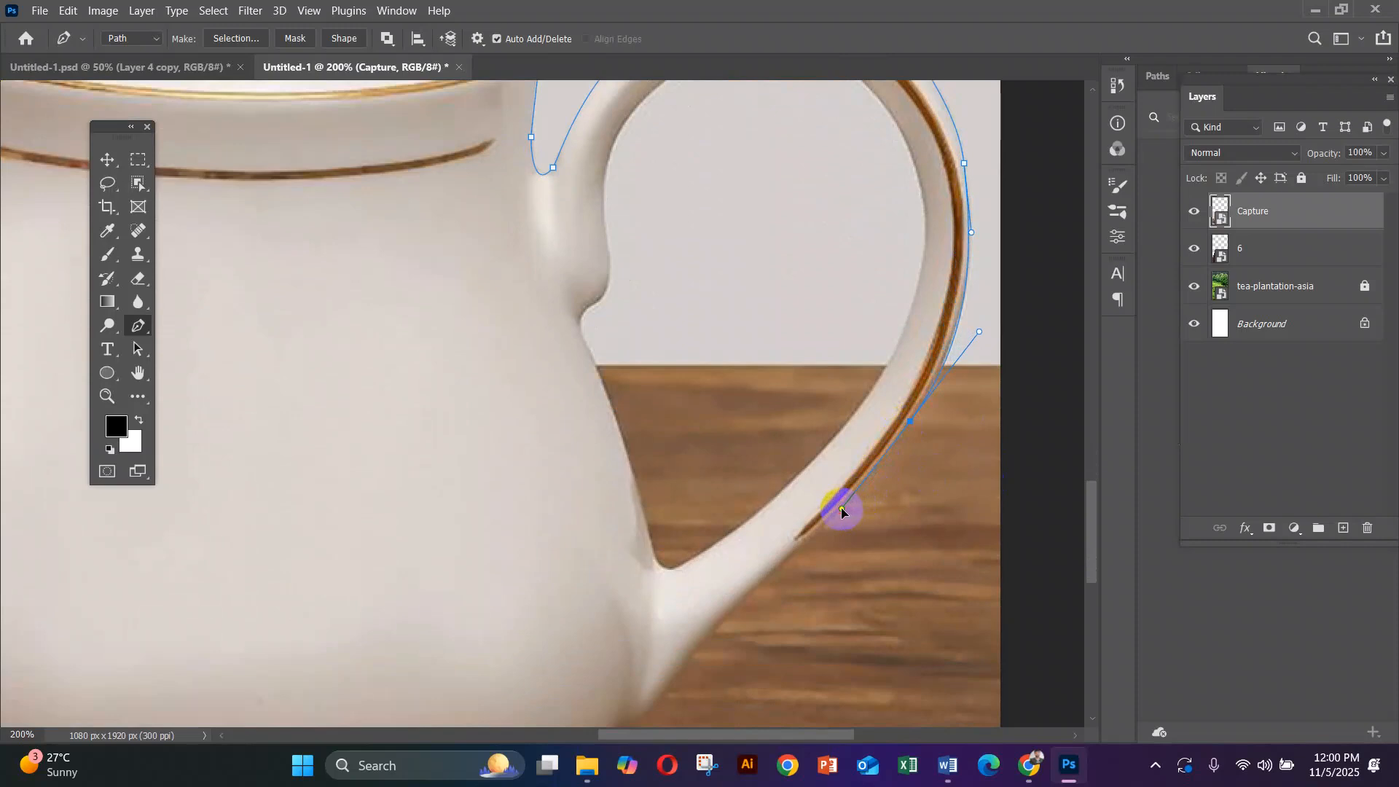
# Trace the handle's lower outer edge down to where it meets the teapot's body.
pyautogui.moveTo(725, 612); pyautogui.dragTo(713, 626)
pyautogui.hotkey('ctrl', 'z')
pyautogui.scroll(-3, 714, 624)
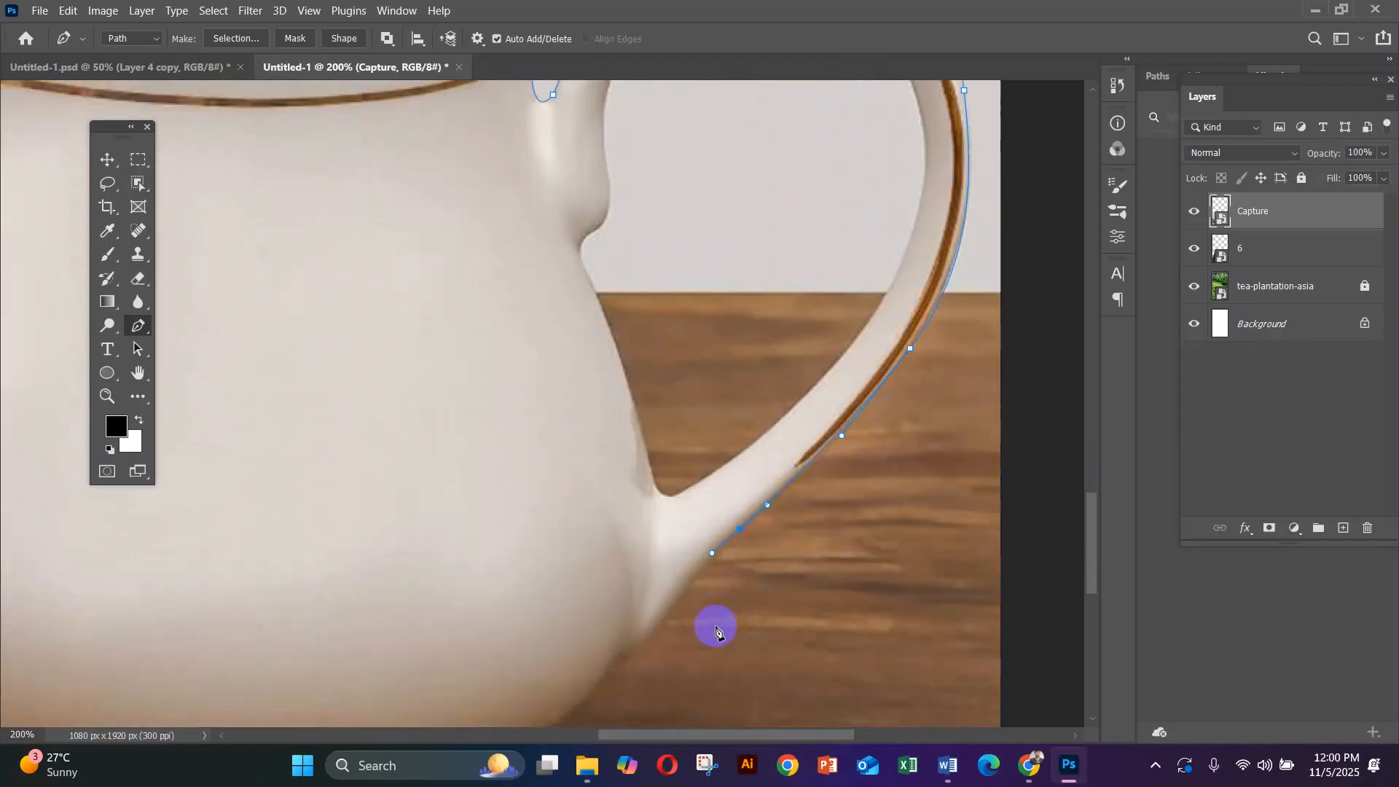
pyautogui.moveTo(667, 558); pyautogui.dragTo(659, 566)
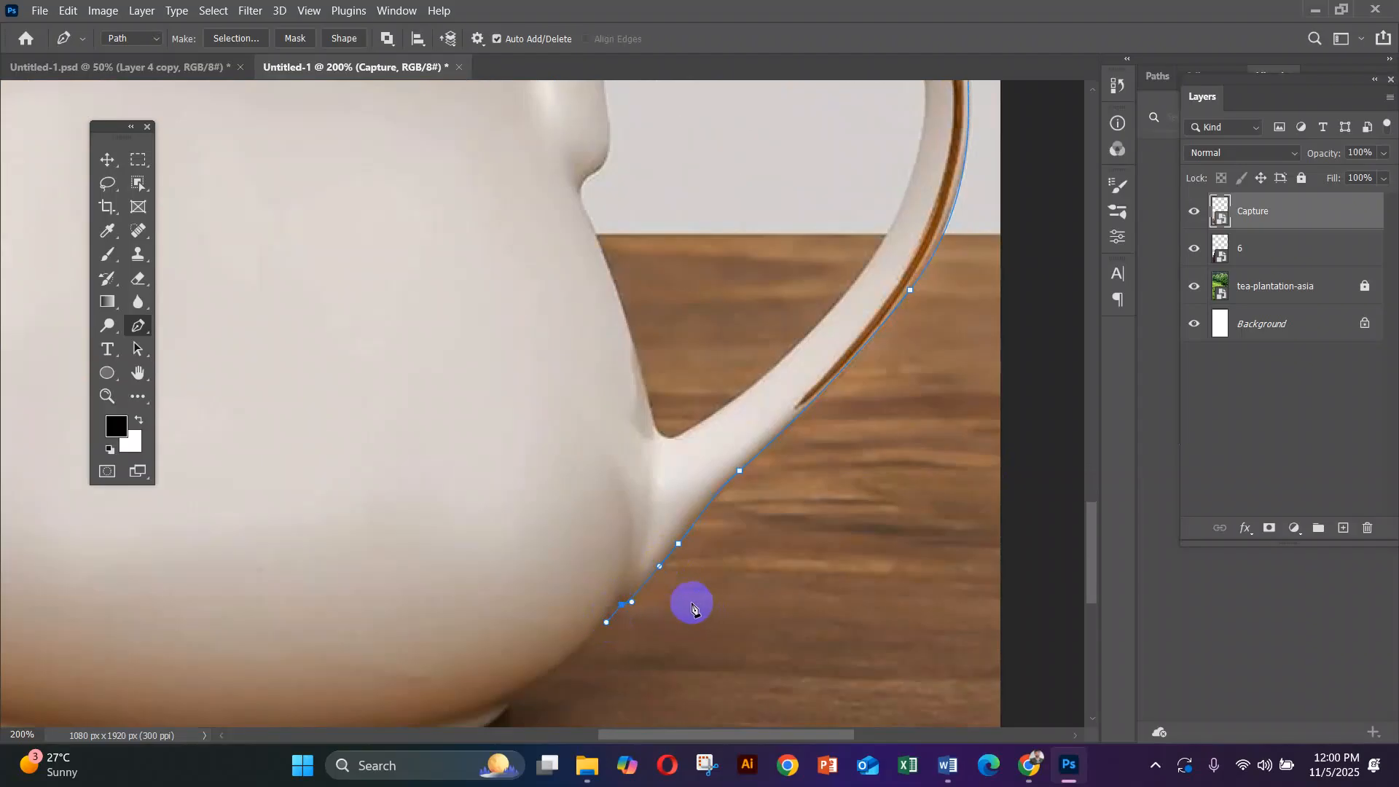
# Trace the lower body and the curved base toward the spout side and close the teapot's outer path.
pyautogui.click(138, 372)
pyautogui.moveTo(533, 515); pyautogui.dragTo(843, 221)
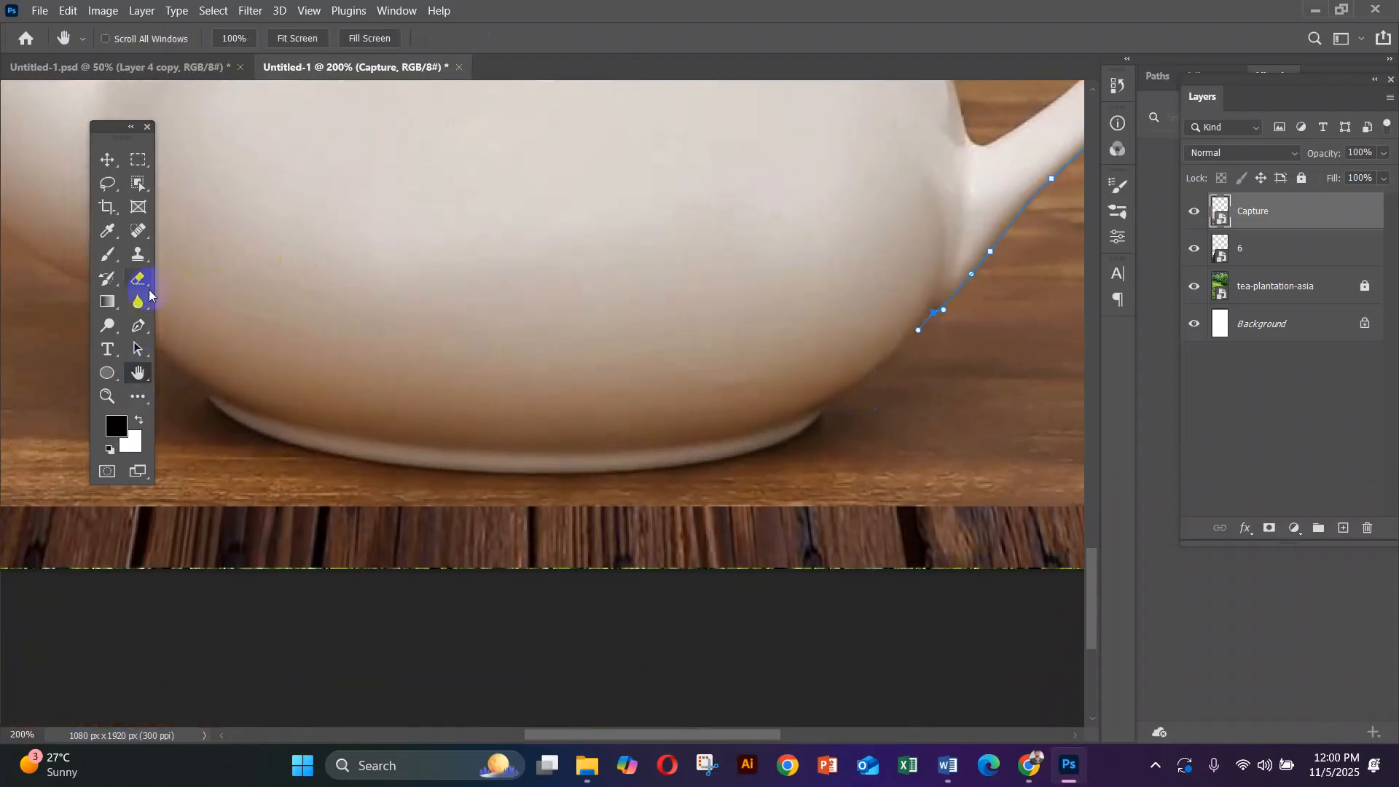
pyautogui.click(138, 326)
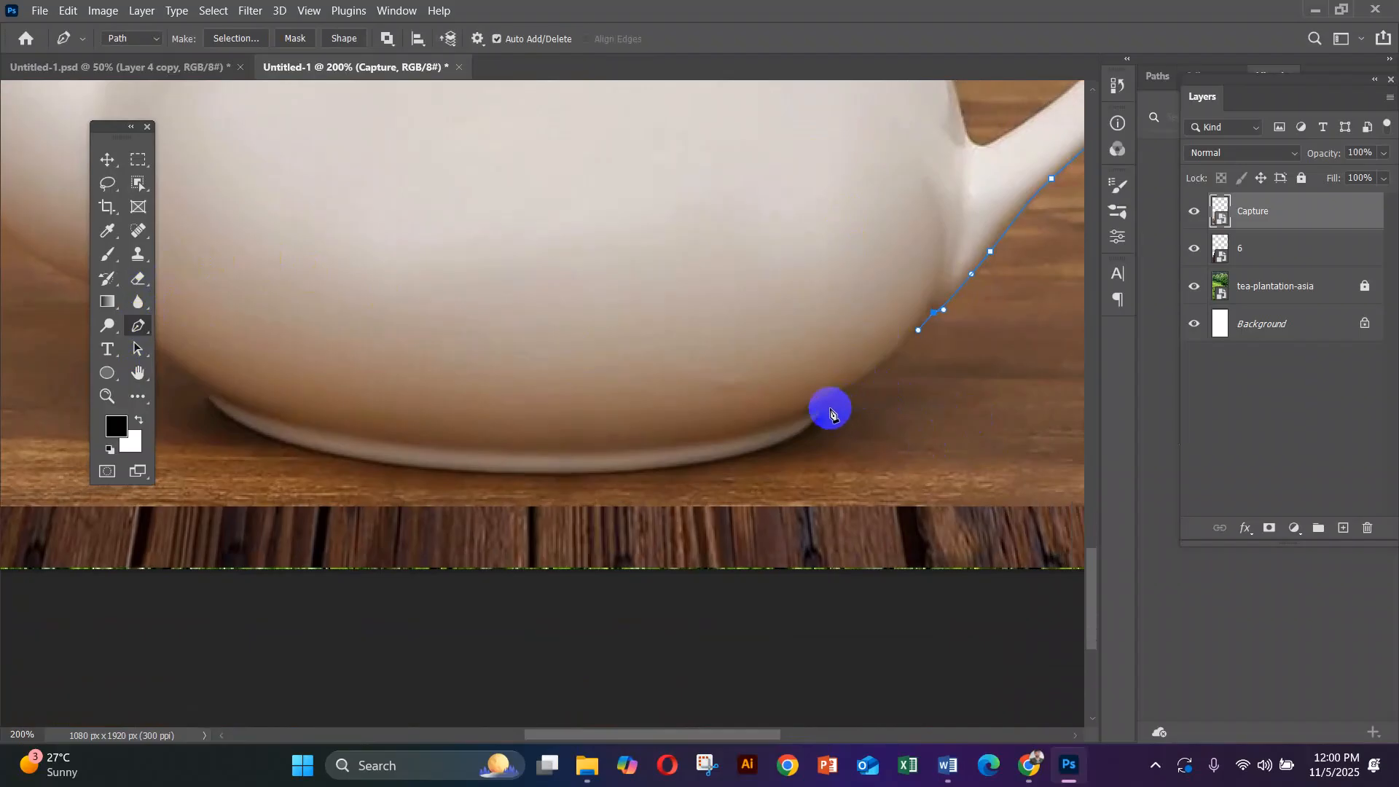
pyautogui.moveTo(826, 411)
pyautogui.mouseDown()
pyautogui.moveTo(810, 409)
pyautogui.moveTo(811, 428)
pyautogui.mouseUp()
pyautogui.moveTo(566, 475); pyautogui.dragTo(435, 472)
pyautogui.click(1372, 770)
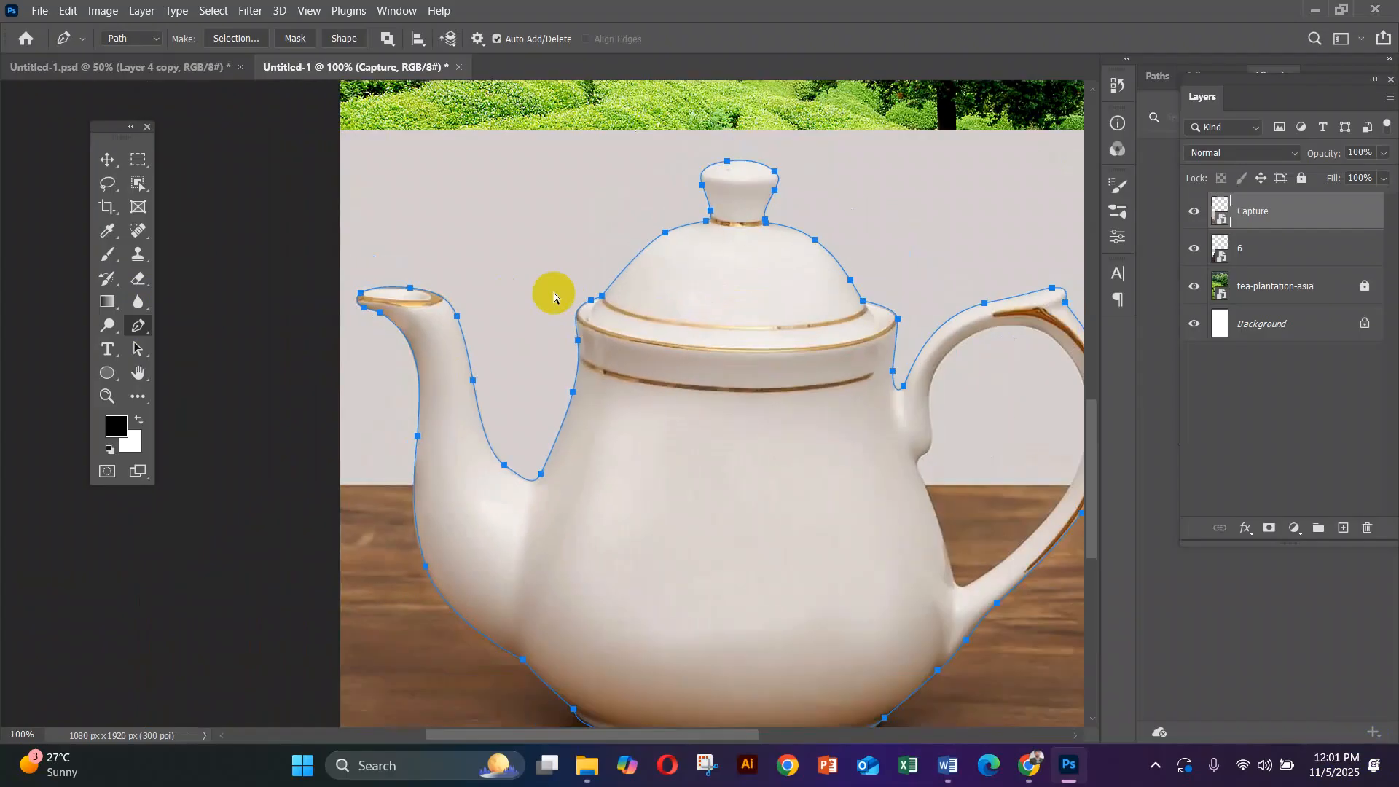
# Start a second path inside the handle opening, tracing the handle's inner edge from the upper joint around to the lower joint.
pyautogui.hotkey('ctrl', '-')
pyautogui.hotkey('ctrl', '-')
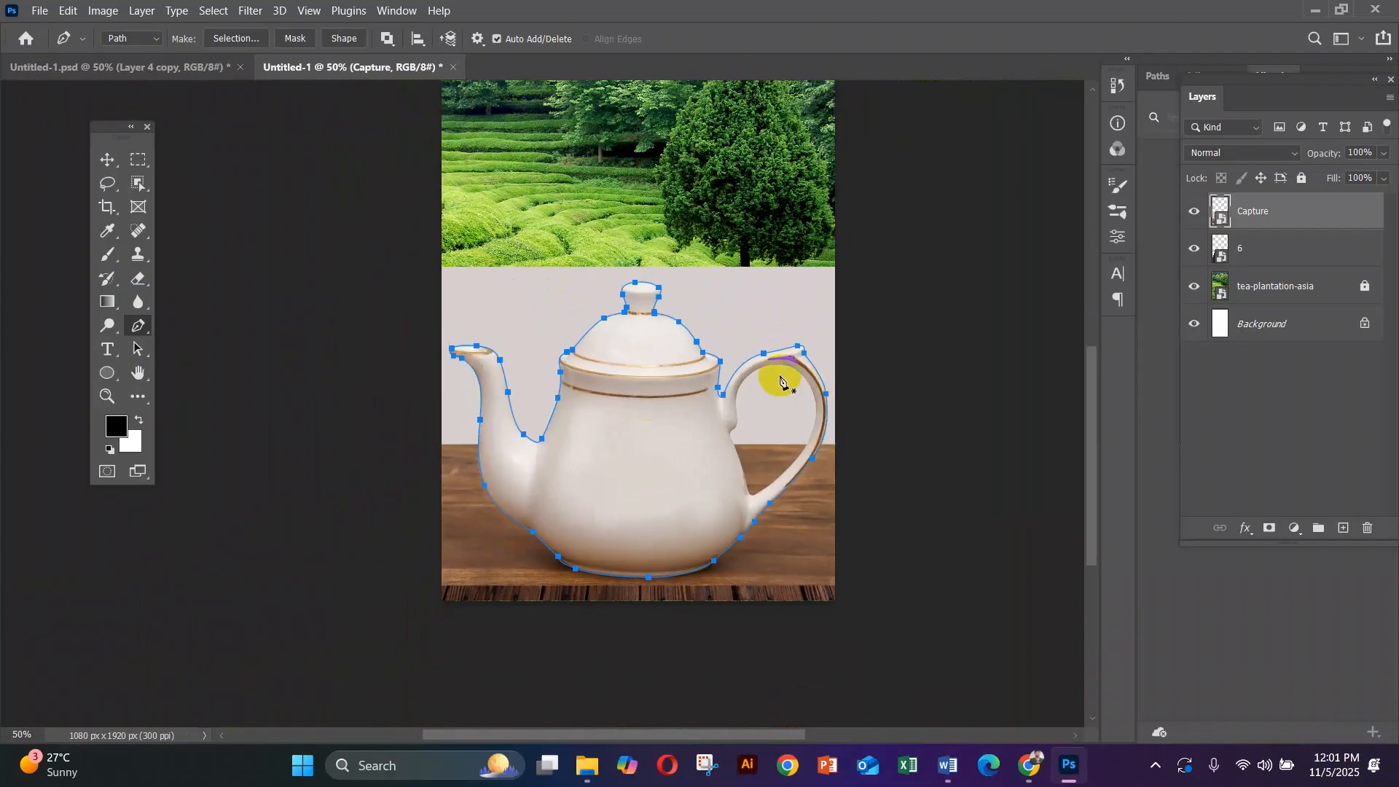
pyautogui.keyDown('ctrl'); pyautogui.click(773, 426); pyautogui.keyUp('ctrl')
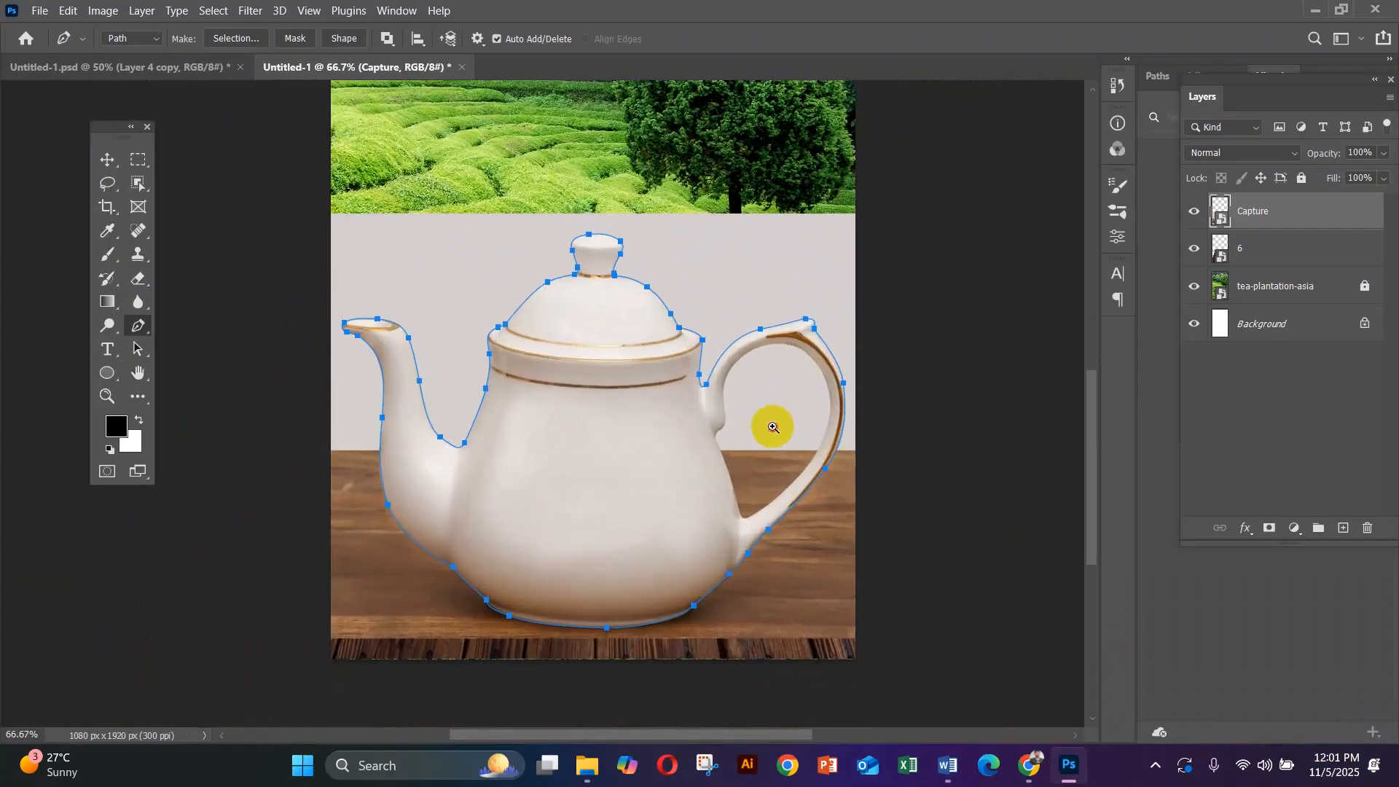
pyautogui.keyDown('ctrl'); pyautogui.click(772, 427); pyautogui.keyUp('ctrl')
pyautogui.keyDown('ctrl'); pyautogui.click(769, 428); pyautogui.keyUp('ctrl')
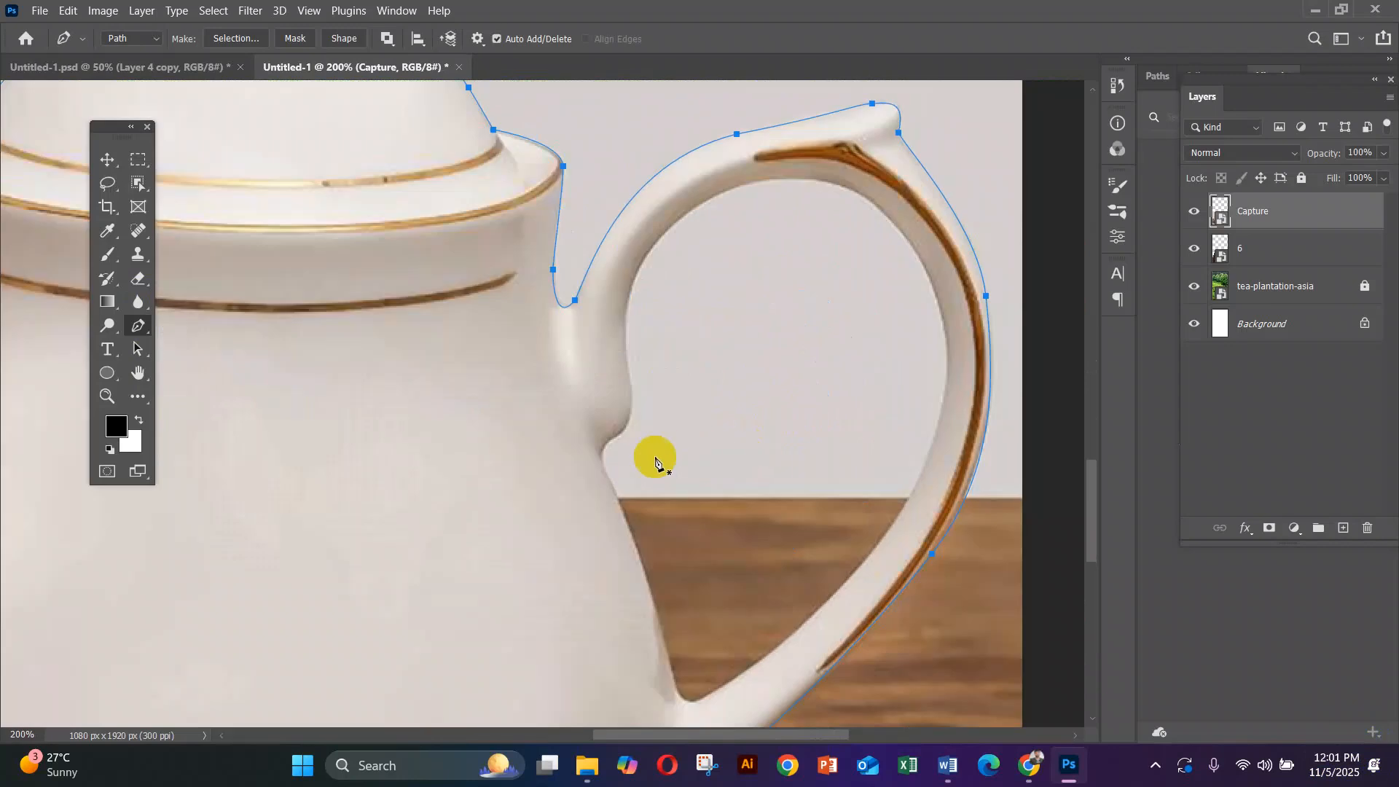
pyautogui.click(602, 461)
pyautogui.moveTo(628, 430); pyautogui.dragTo(646, 412)
pyautogui.moveTo(625, 341); pyautogui.dragTo(626, 311)
pyautogui.moveTo(771, 179); pyautogui.dragTo(917, 142)
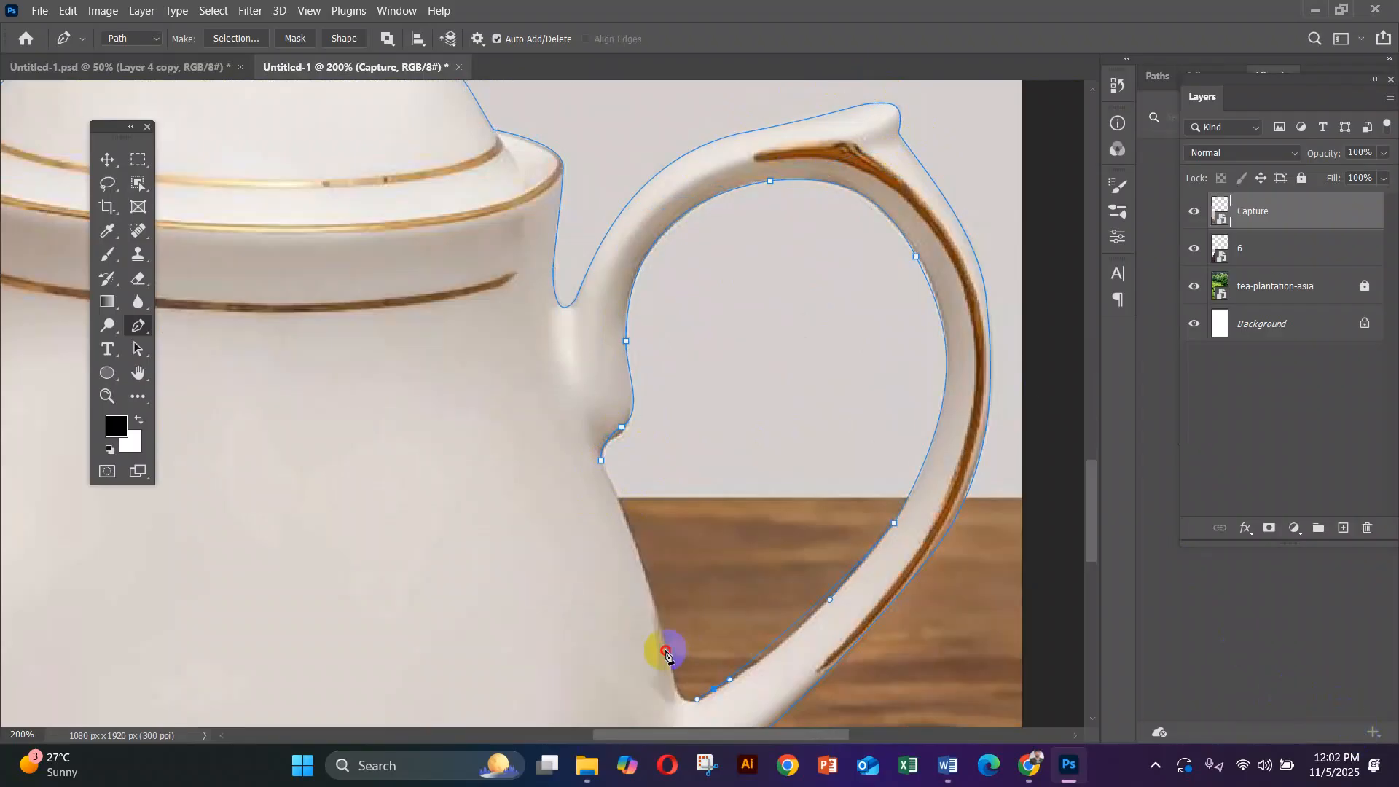
# Trace the body's edge inside the handle opening back to the starting point and close the inner path.
pyautogui.moveTo(665, 651); pyautogui.dragTo(642, 583)
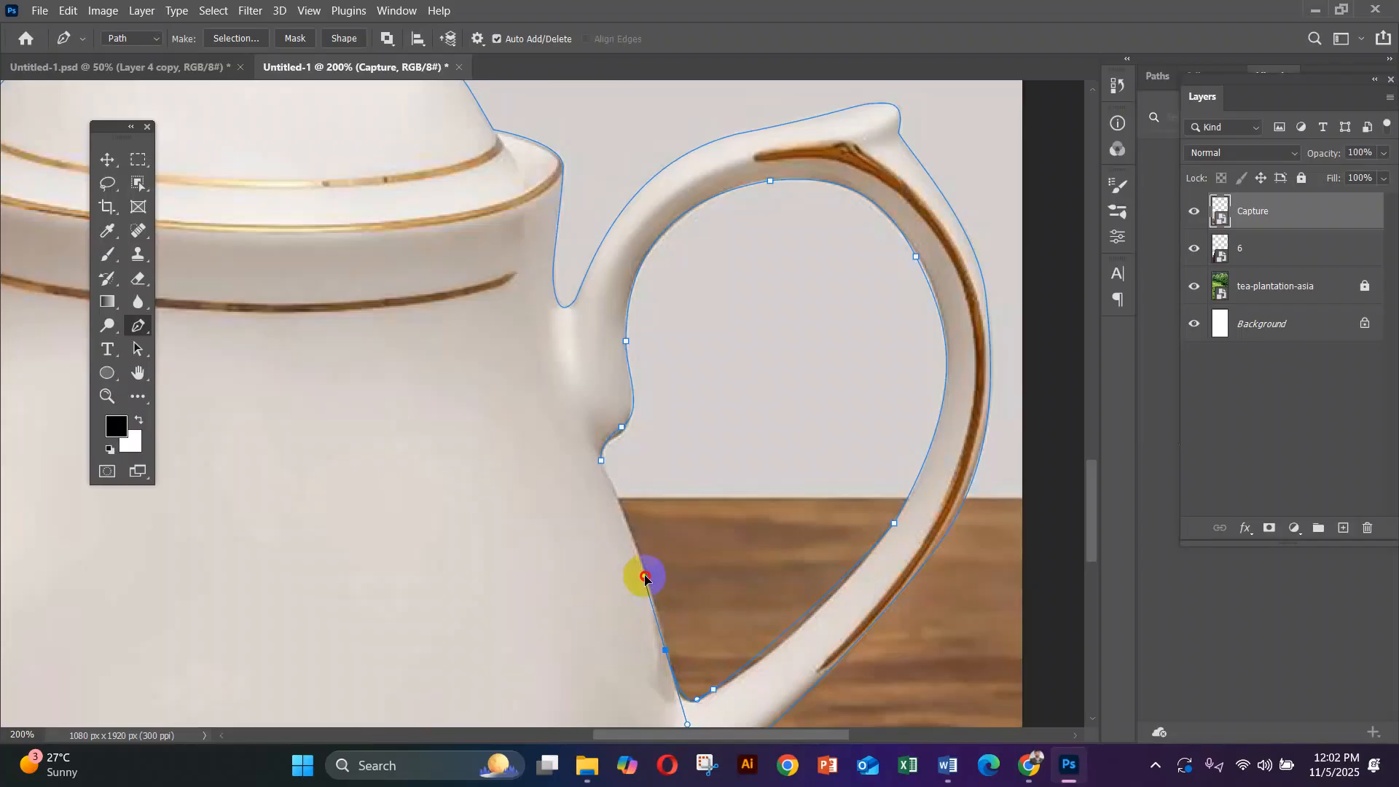
pyautogui.click(646, 575)
pyautogui.click(597, 456)
# Convert the teapot outline and handle-opening paths into a selection.
pyautogui.hotkey('ctrl', '-')
pyautogui.hotkey('ctrl', '-')
pyautogui.hotkey('ctrl', '-')
pyautogui.hotkey('ctrl', '-')
pyautogui.hotkey('ctrl', '-')
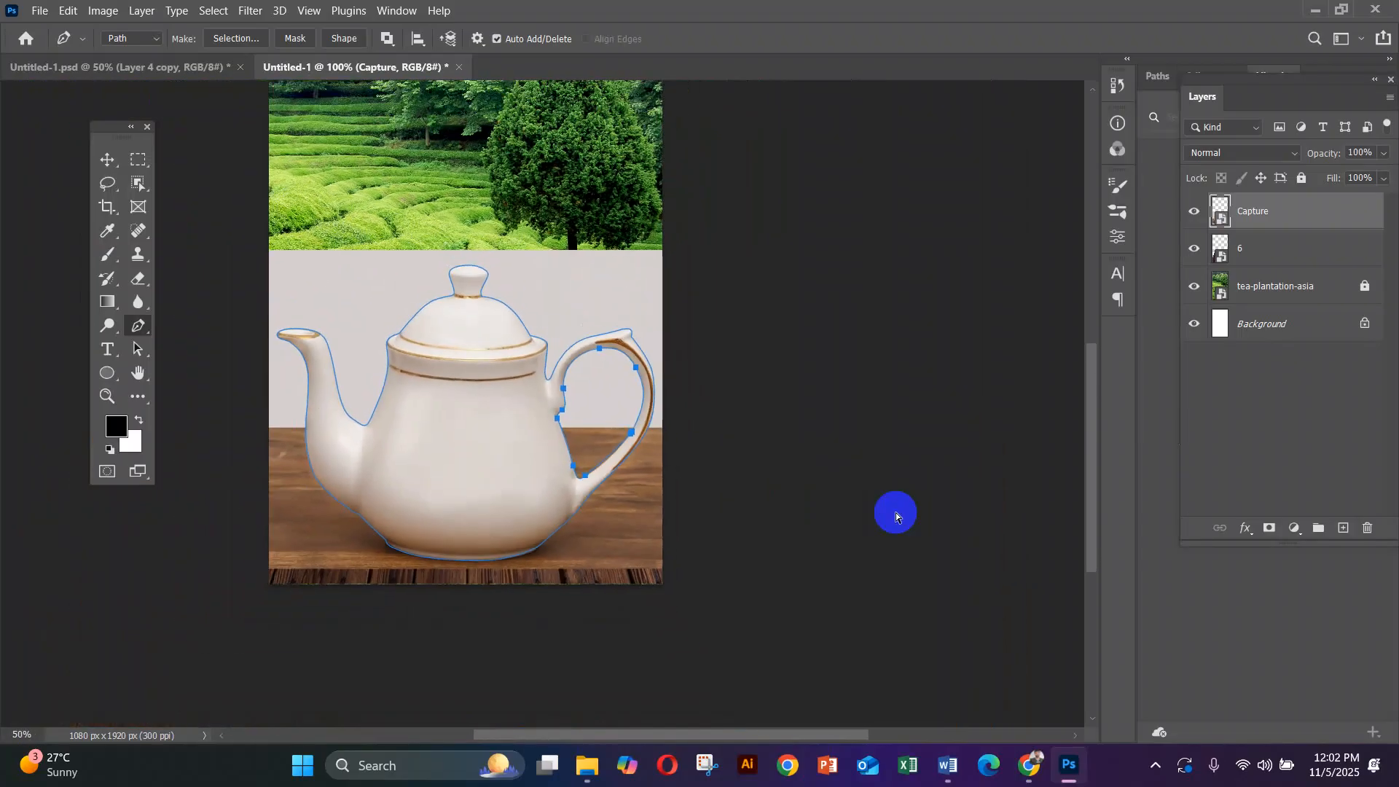
pyautogui.click(510, 449)
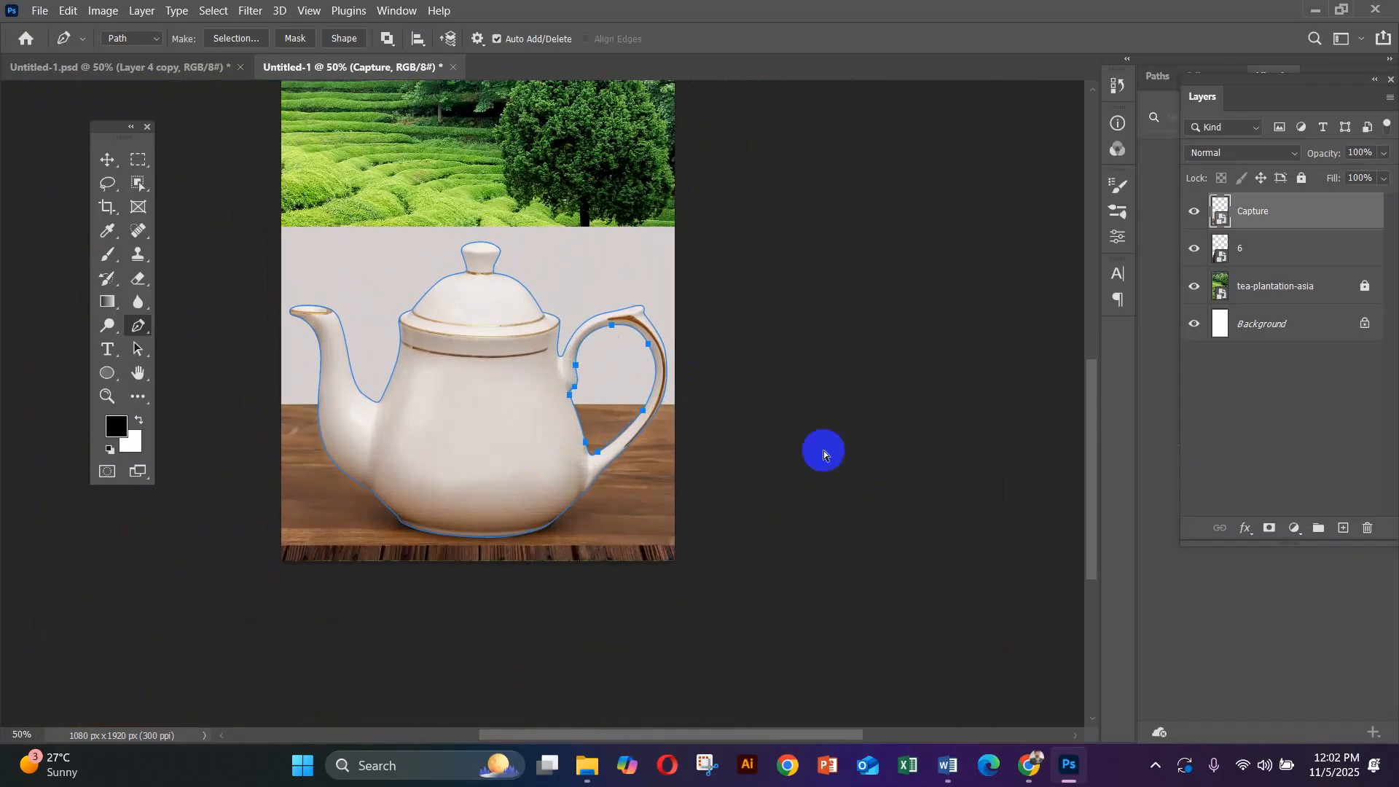
pyautogui.hotkey('ctrl', 'Return')
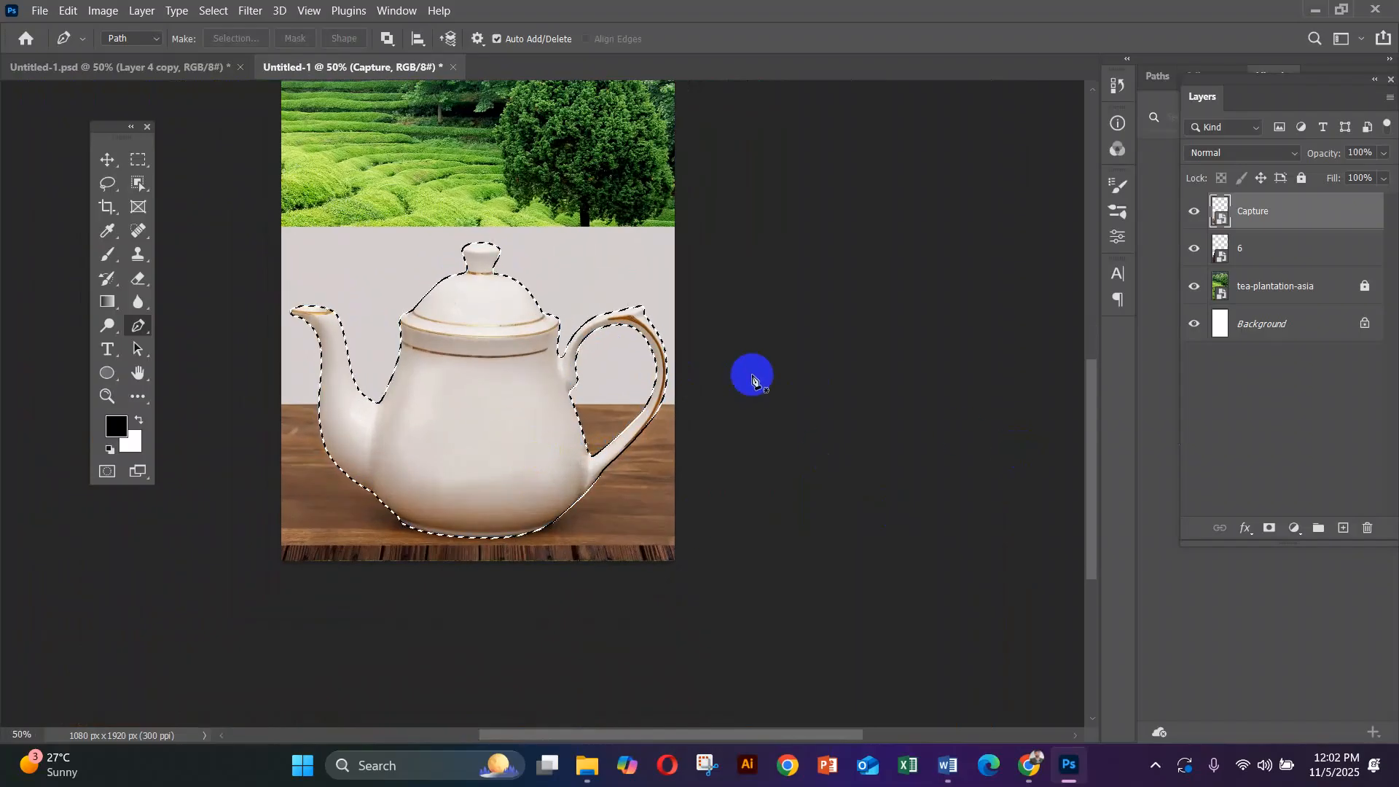
pyautogui.click(615, 384)
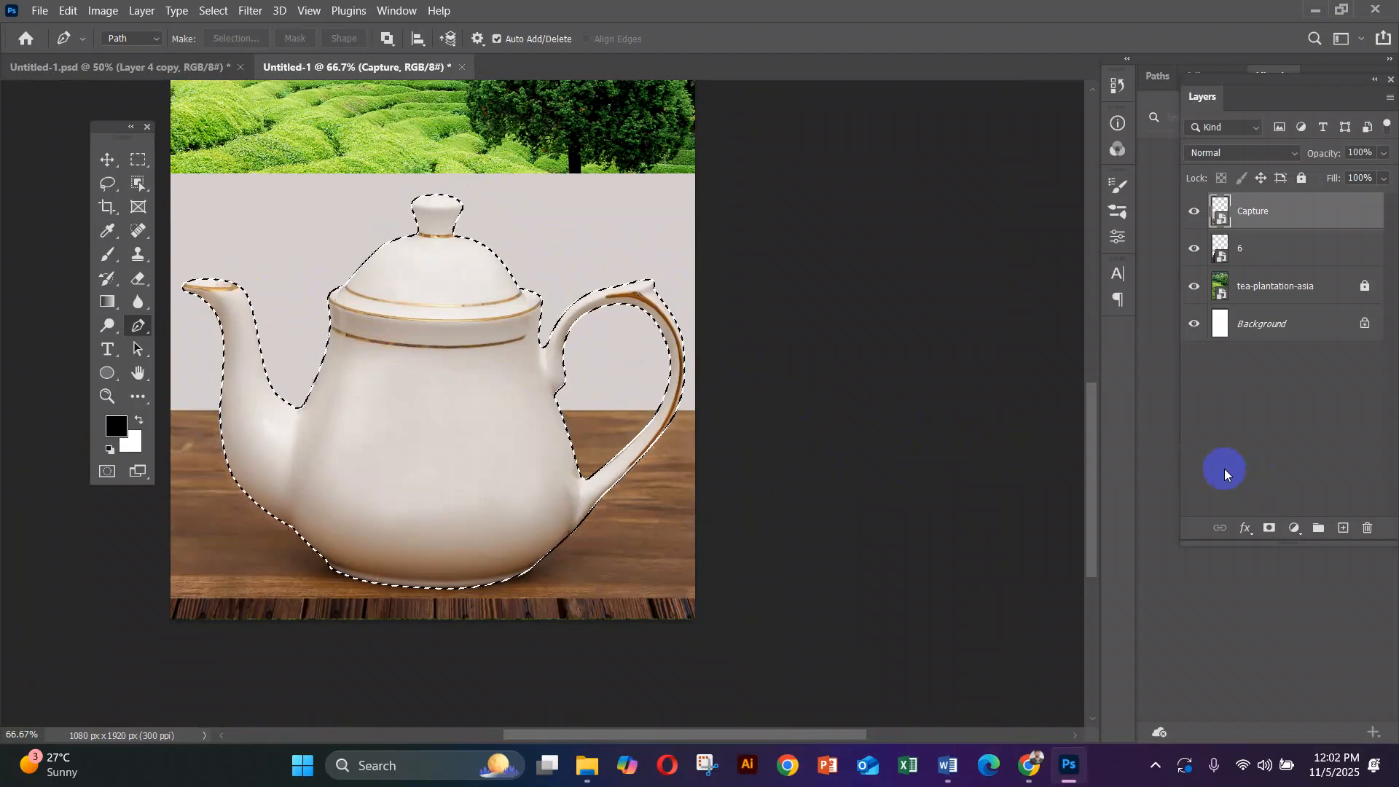
# Feather the teapot selection by 1.5 pixels and apply it as a layer mask on the Capture layer.
pyautogui.hotkey('shift', 'F6')
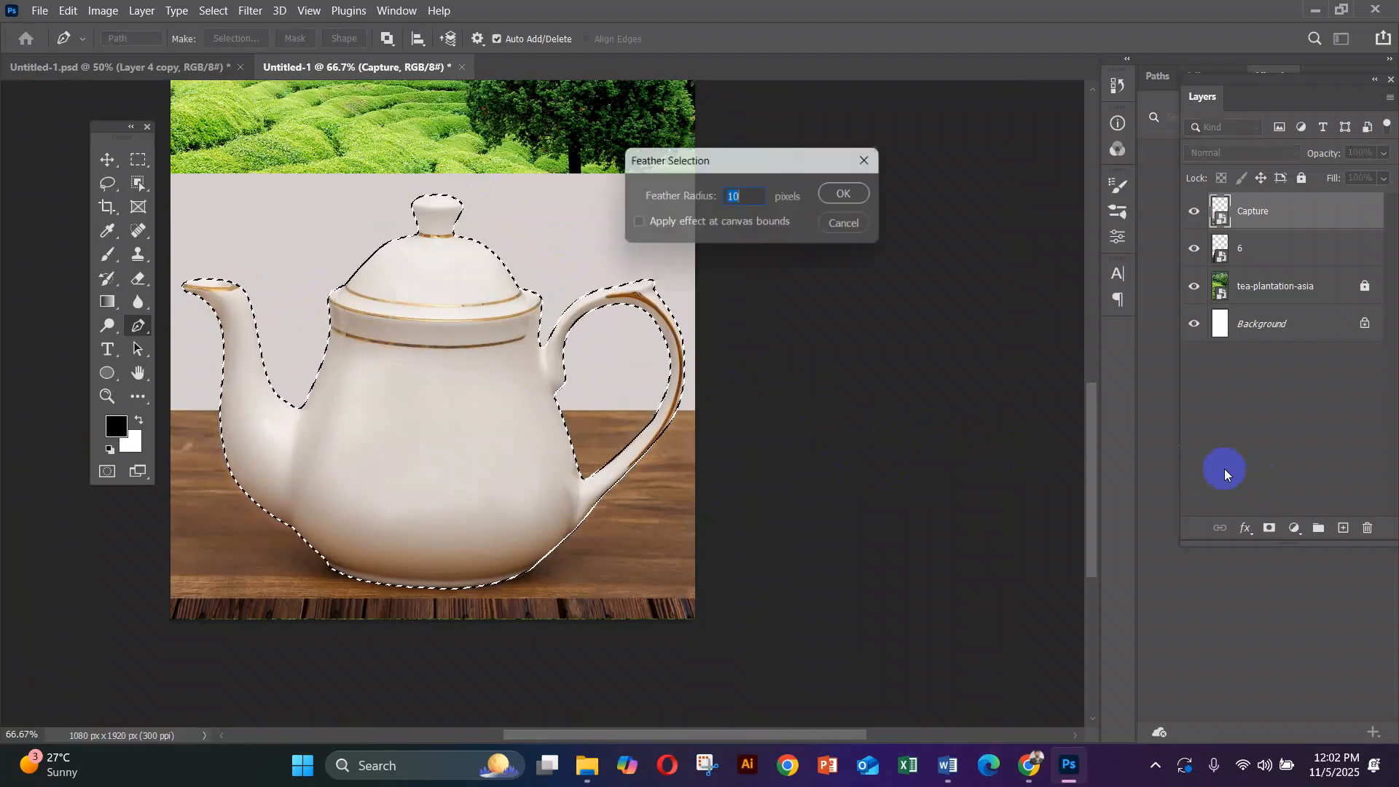
pyautogui.moveTo(689, 157); pyautogui.dragTo(790, 186)
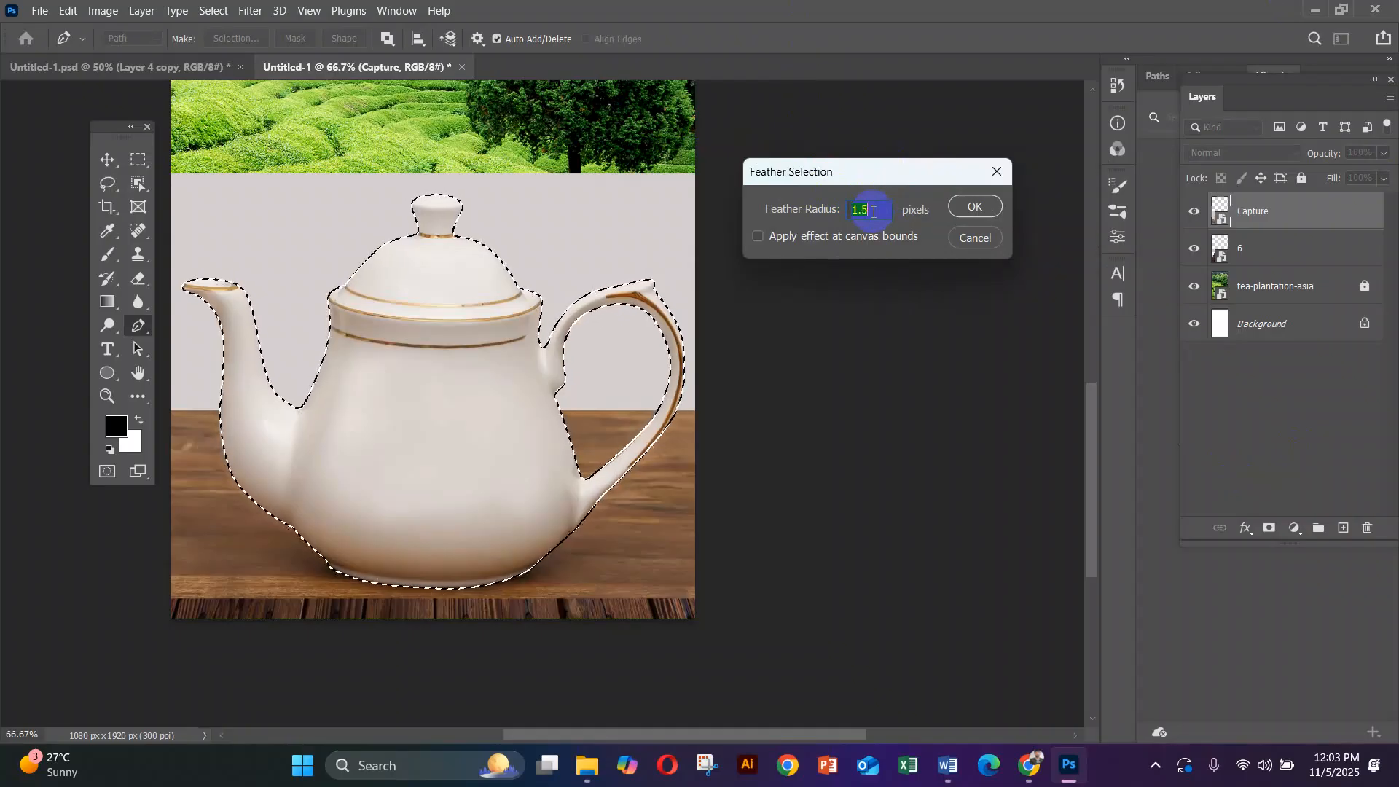
pyautogui.click(968, 207)
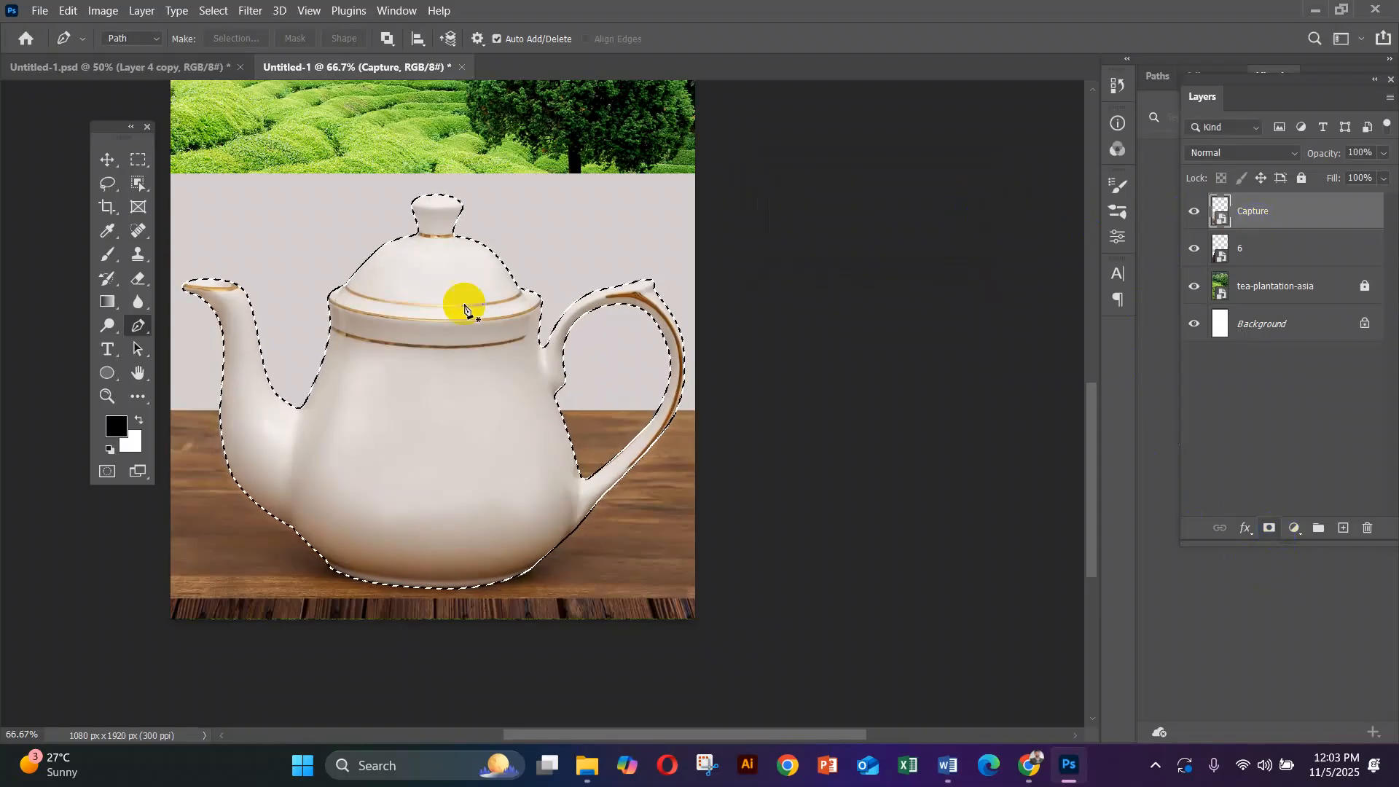
pyautogui.click(1267, 529)
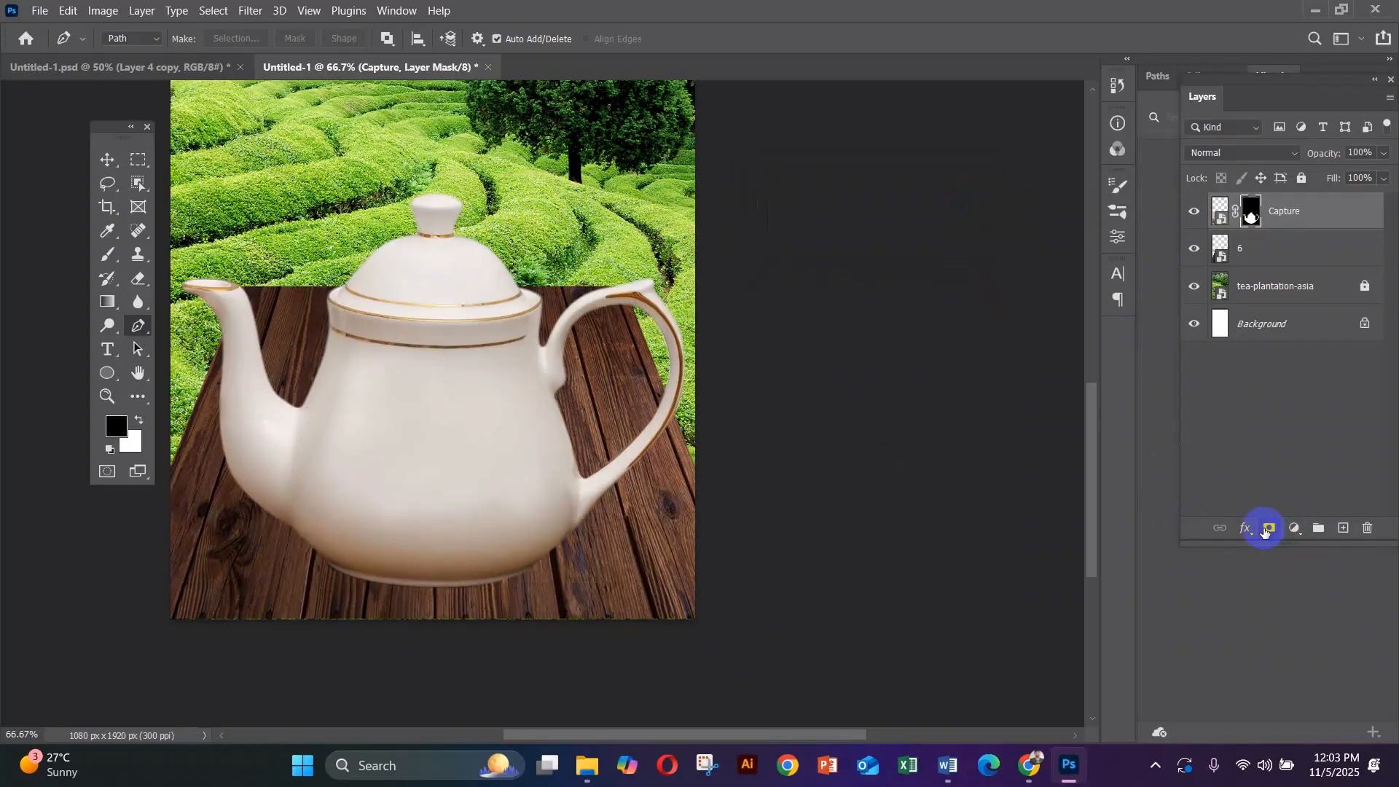
pyautogui.moveTo(513, 343); pyautogui.dragTo(494, 352)
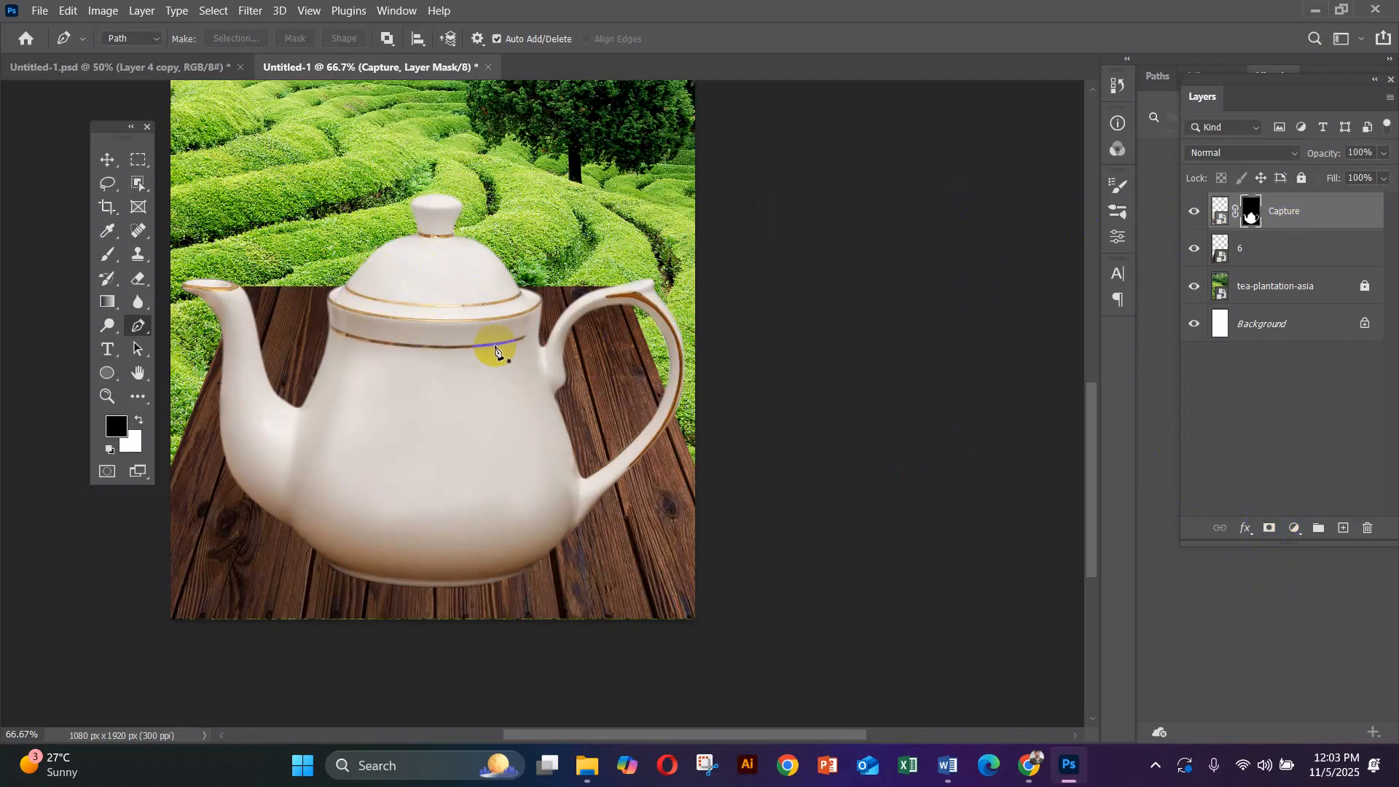
# Move the cut-out teapot up the wooden table and scale it down slightly with Free Transform.
pyautogui.click(107, 159)
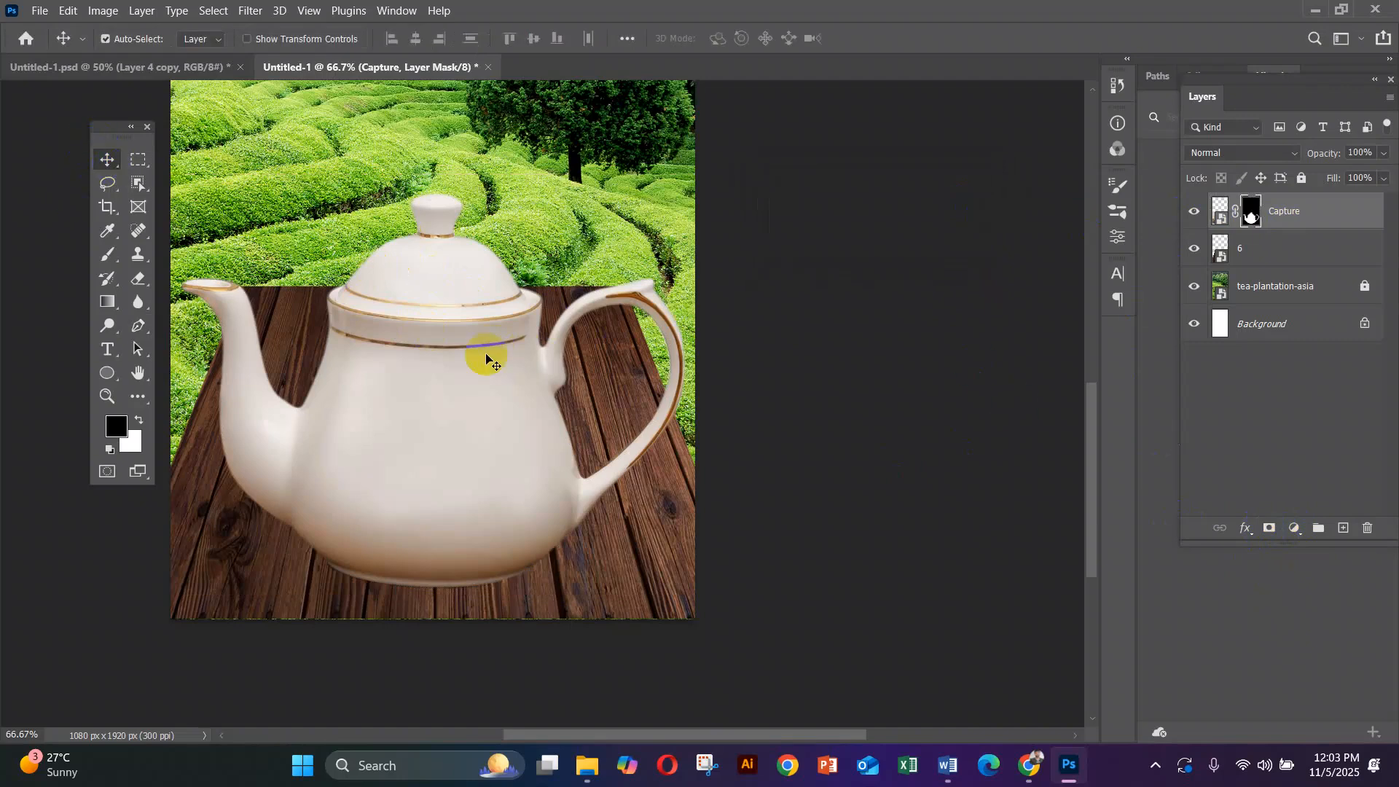
pyautogui.moveTo(445, 353); pyautogui.dragTo(453, 308)
pyautogui.hotkey('ctrl', 't')
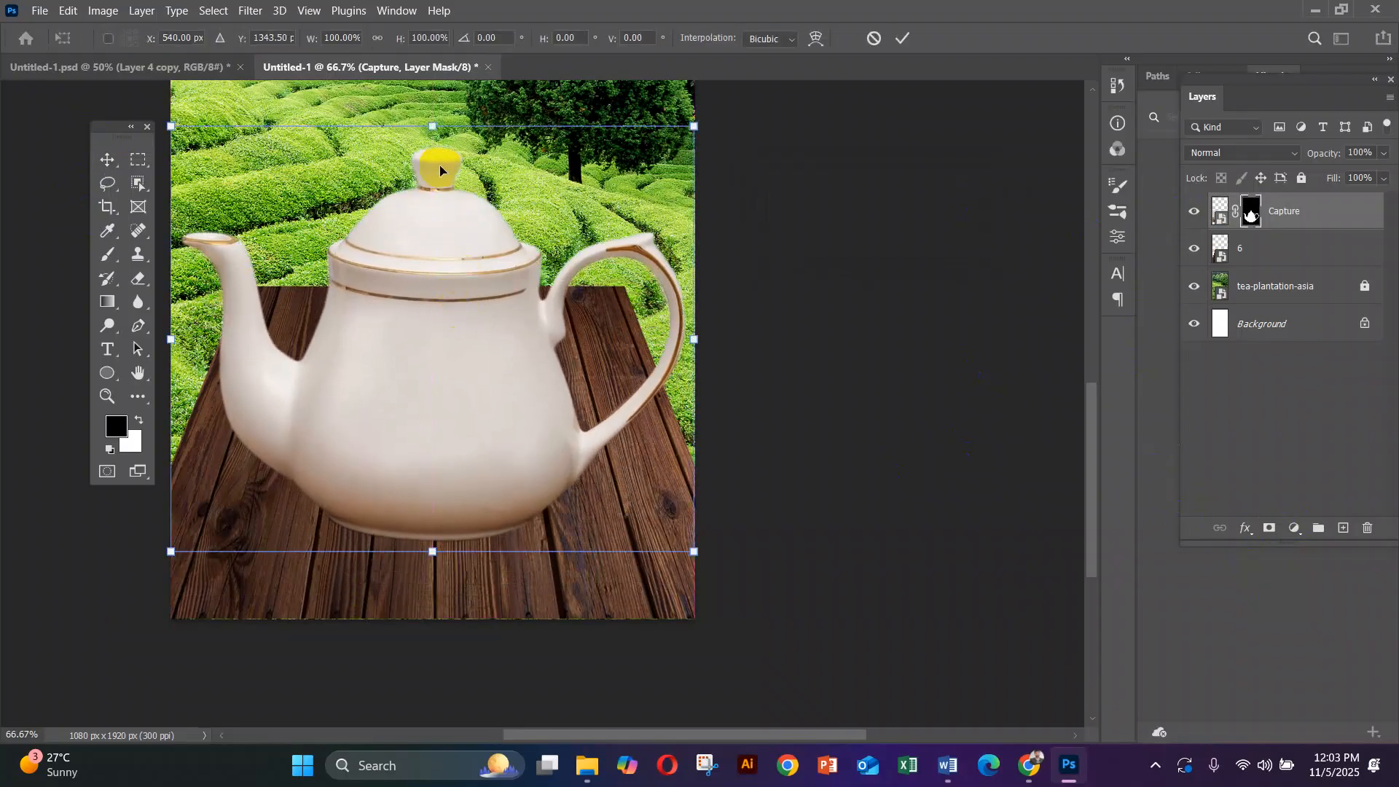
pyautogui.moveTo(438, 127); pyautogui.dragTo(433, 199)
pyautogui.moveTo(434, 379); pyautogui.dragTo(433, 354)
pyautogui.press('Return')
pyautogui.click(400, 474)
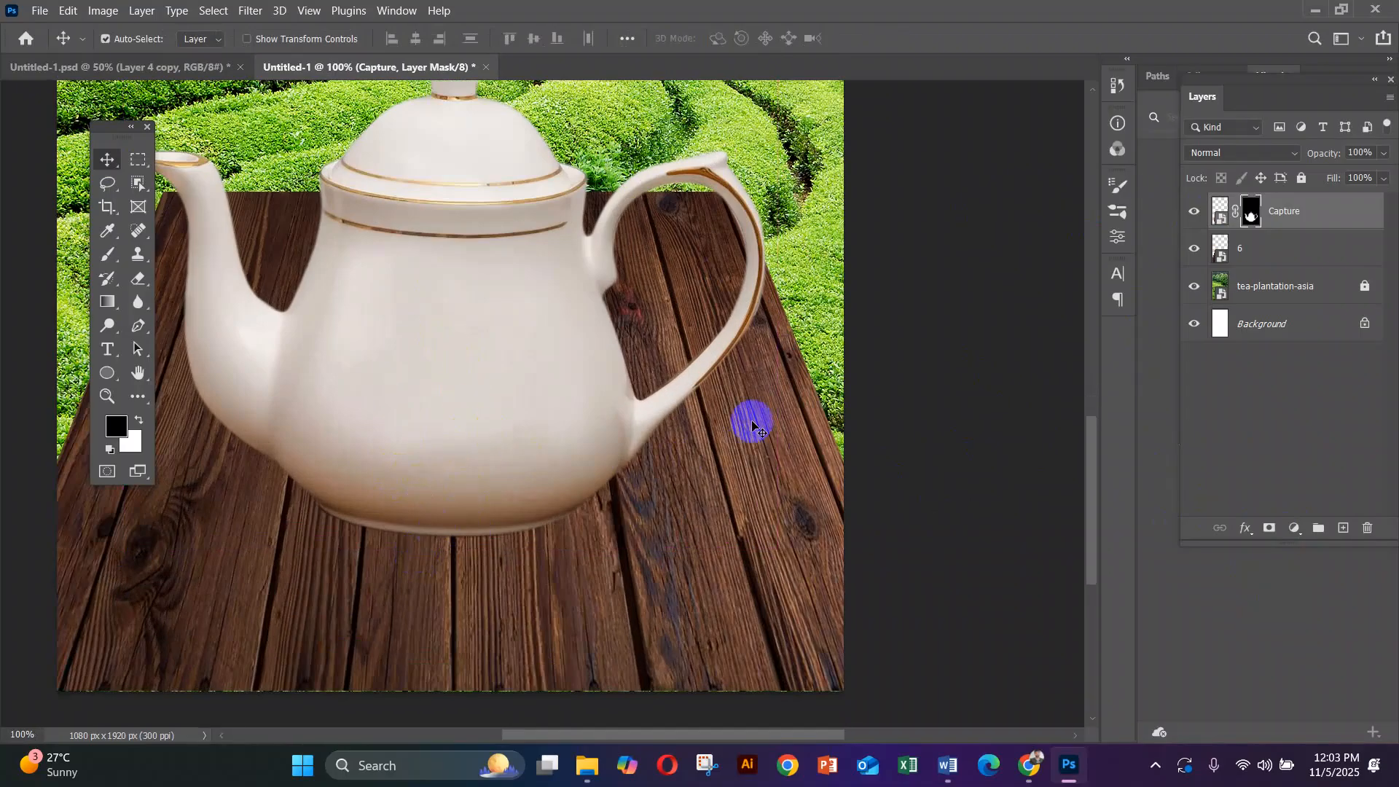
pyautogui.hotkey('ctrl', '-')
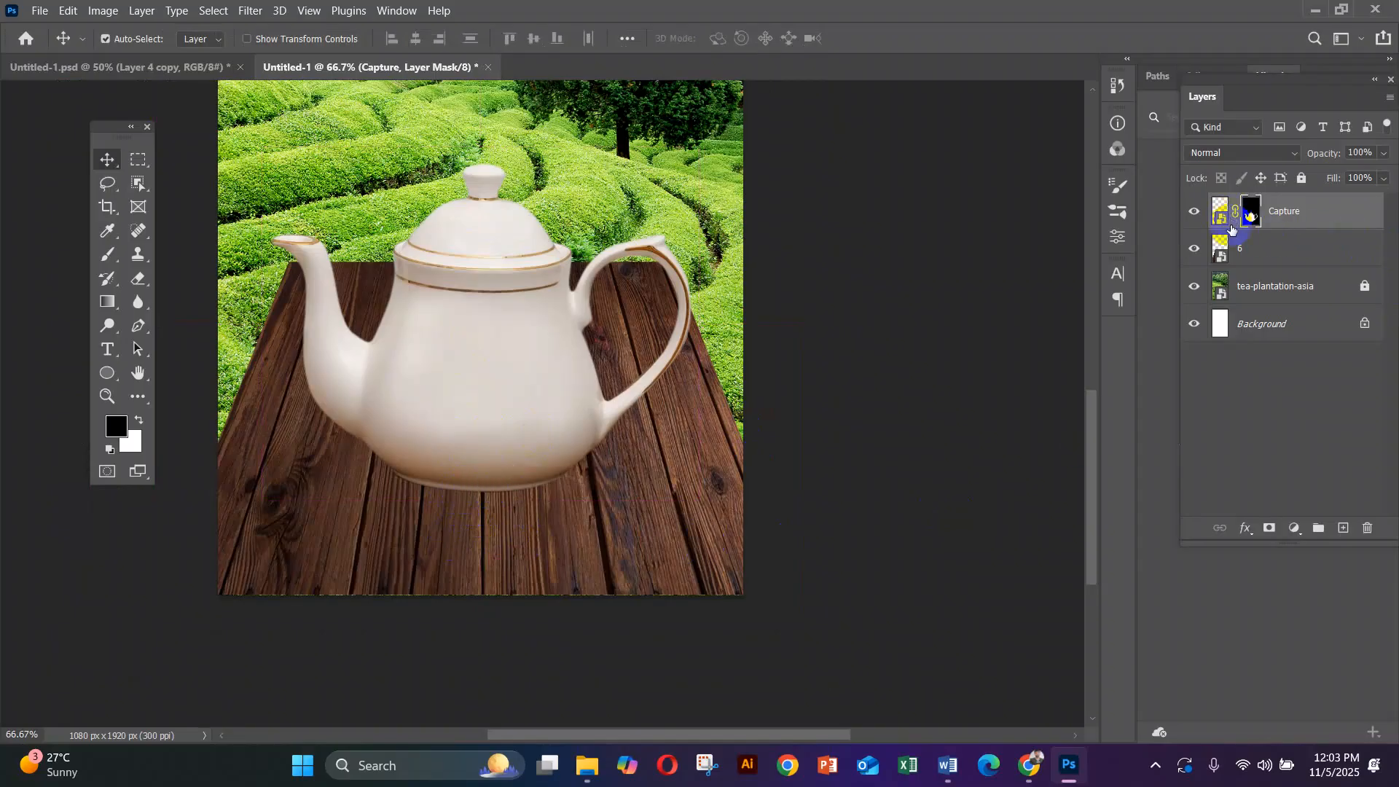
# Add a new empty layer directly beneath the Capture layer.
pyautogui.click(1342, 530)
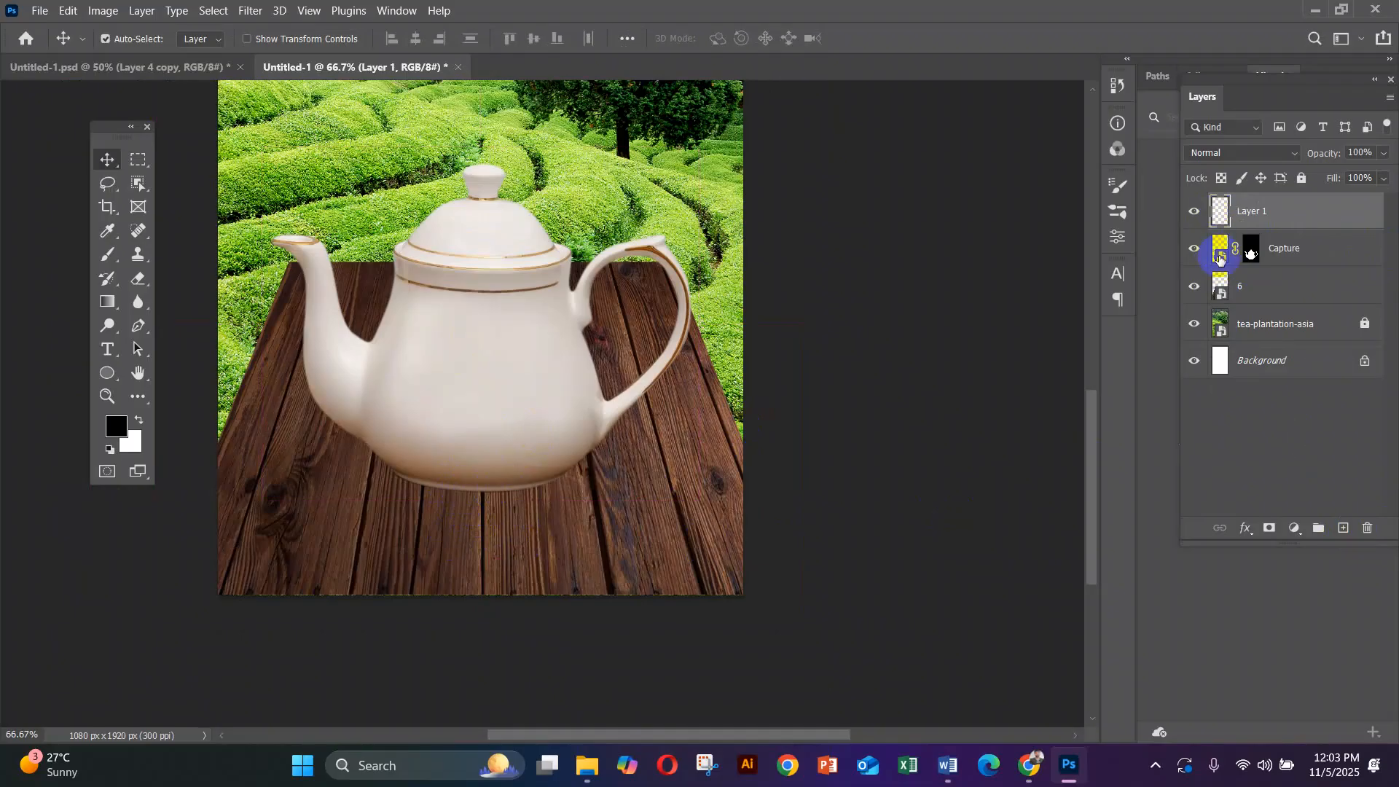
pyautogui.hotkey('ctrl', 'z')
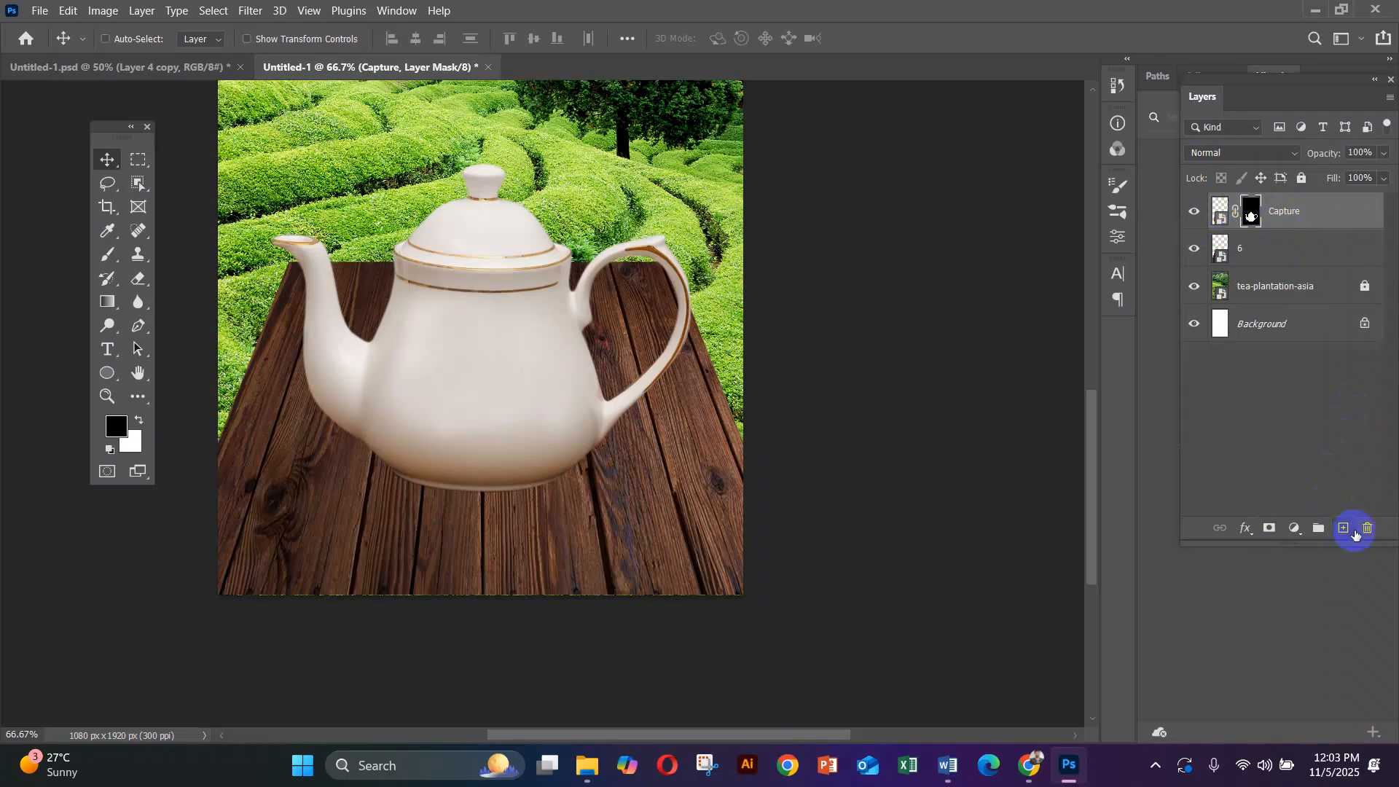
pyautogui.click(1344, 529)
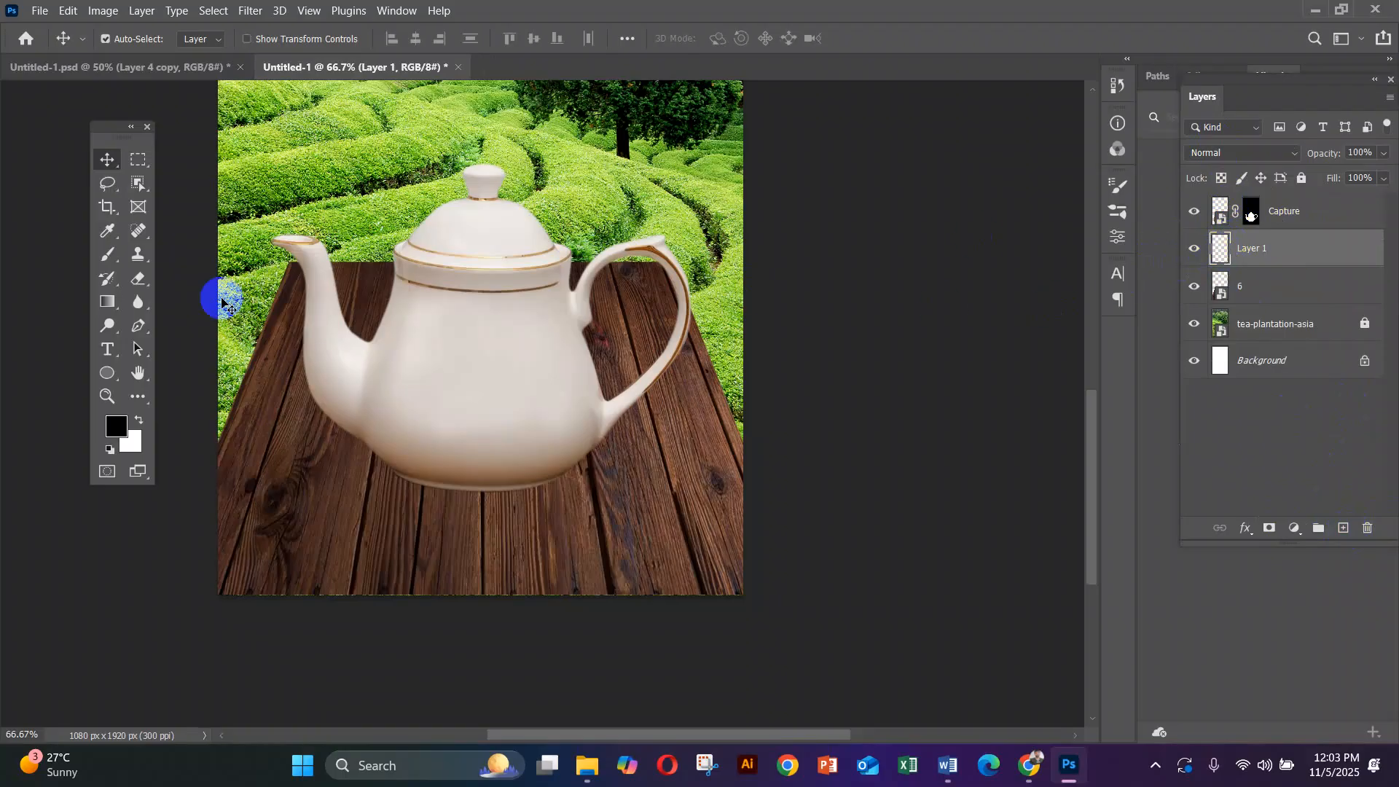
# Set up the Brush tool with the soft round 30 px tip.
pyautogui.click(115, 257)
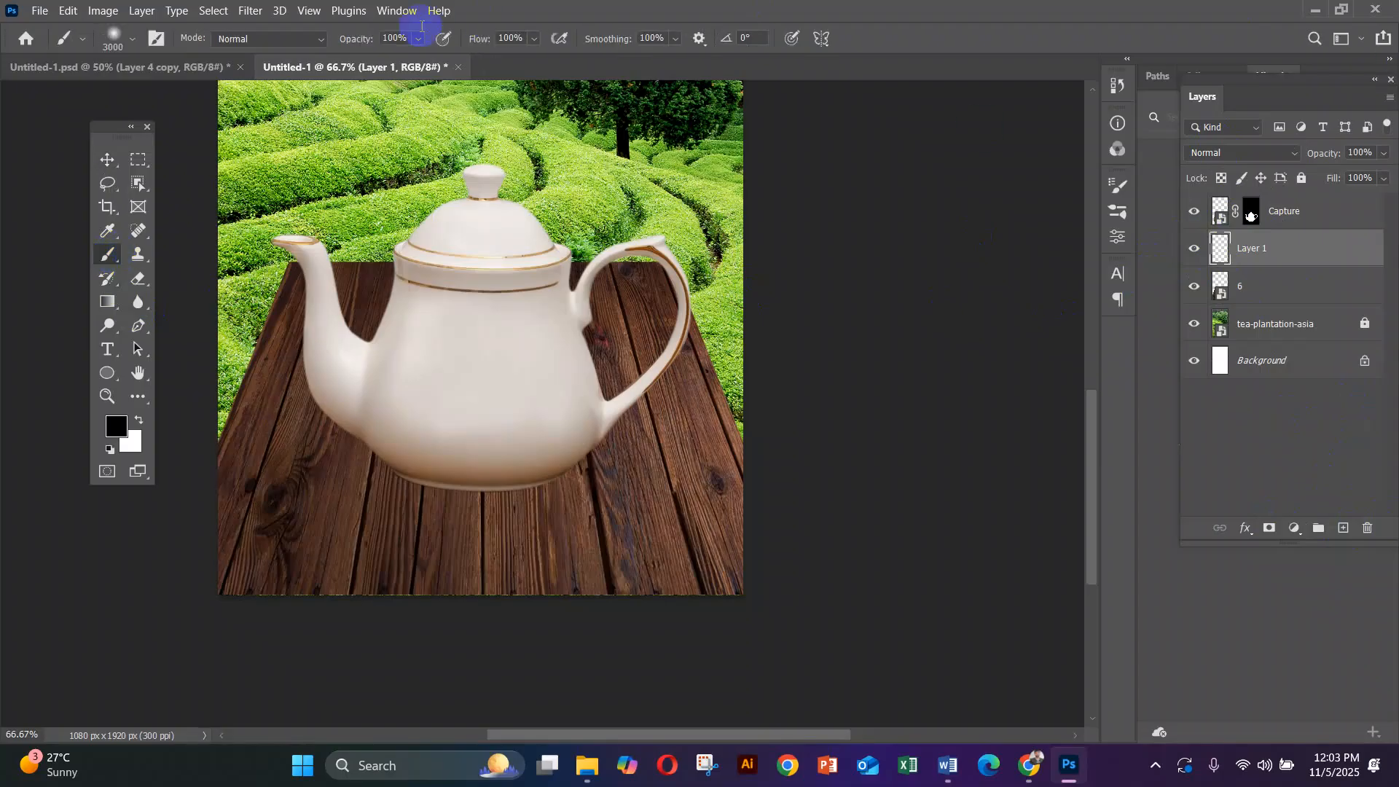
pyautogui.click(158, 40)
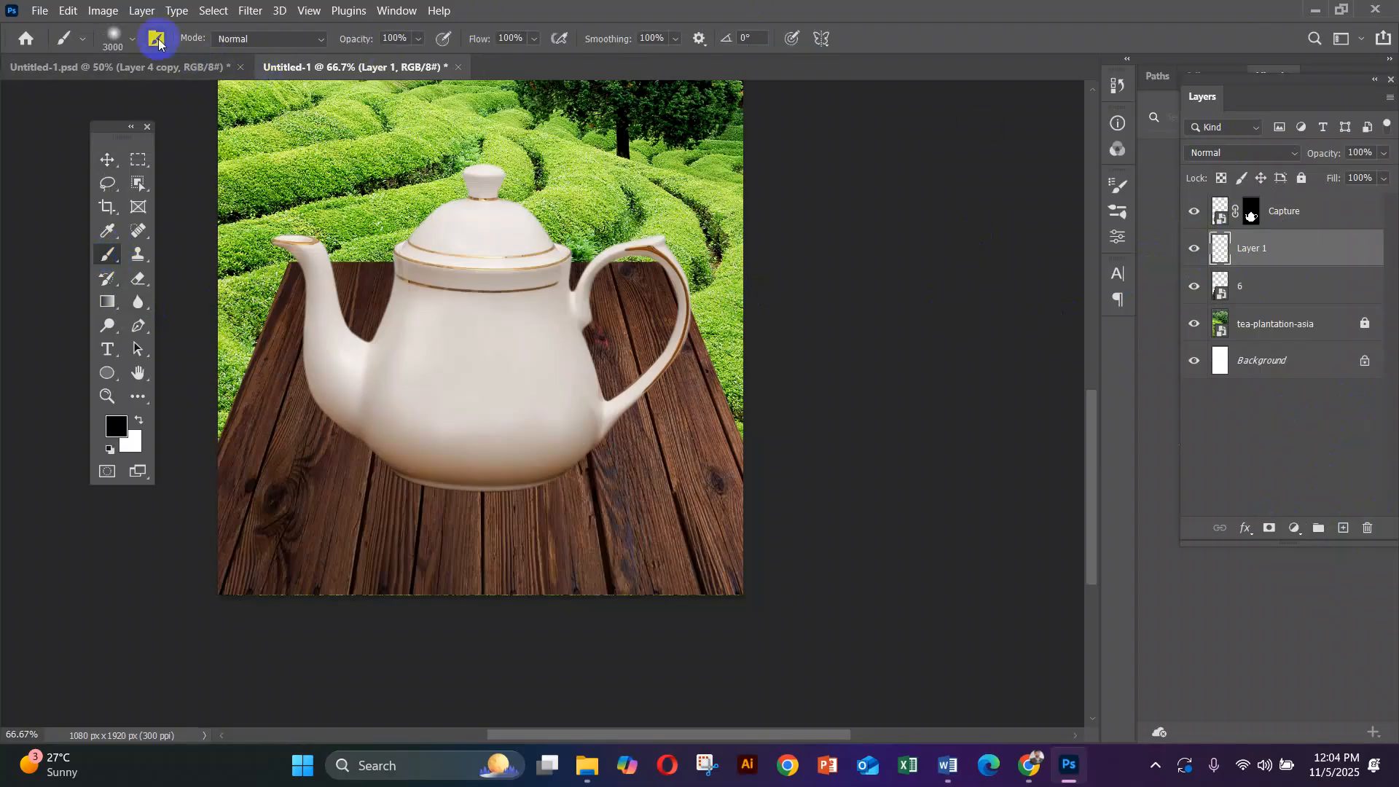
pyautogui.click(158, 41)
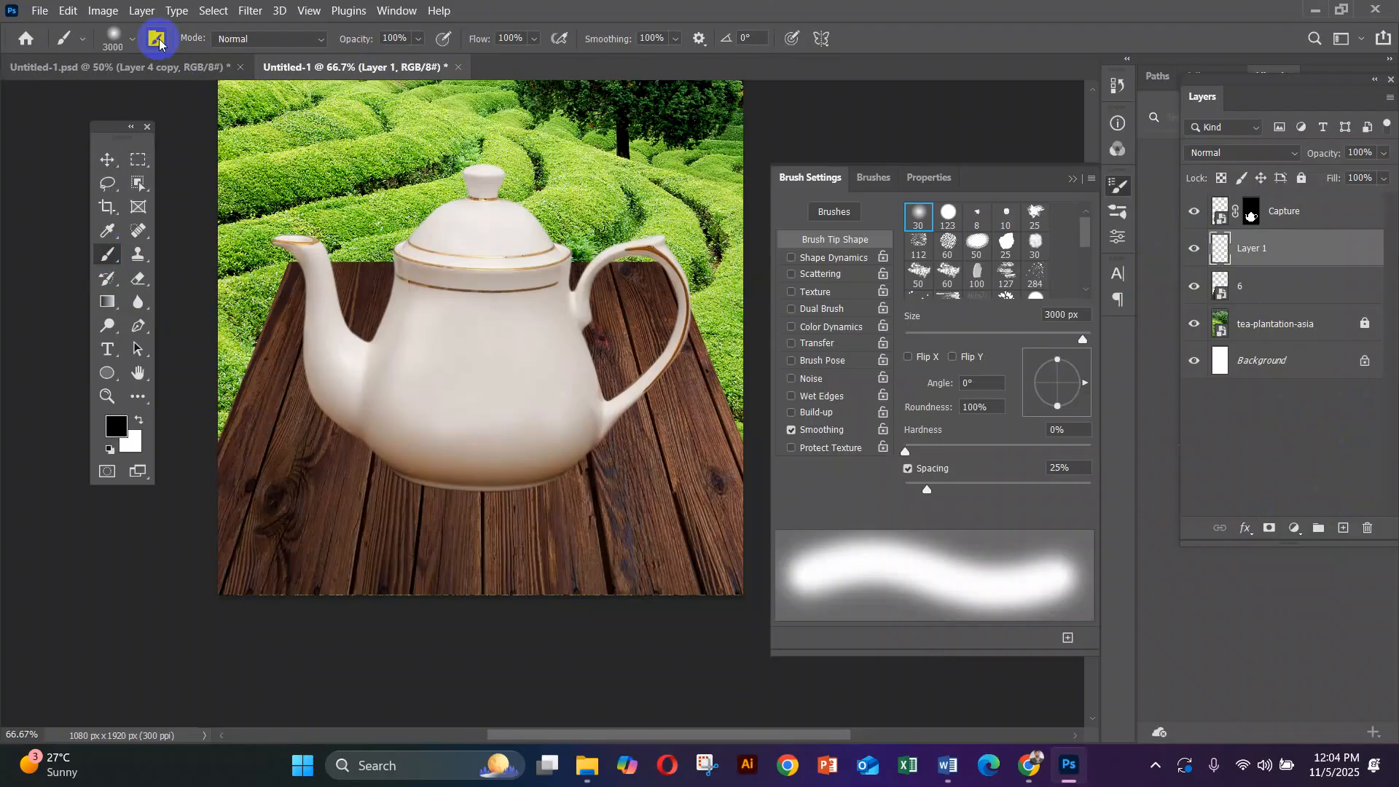
pyautogui.click(920, 211)
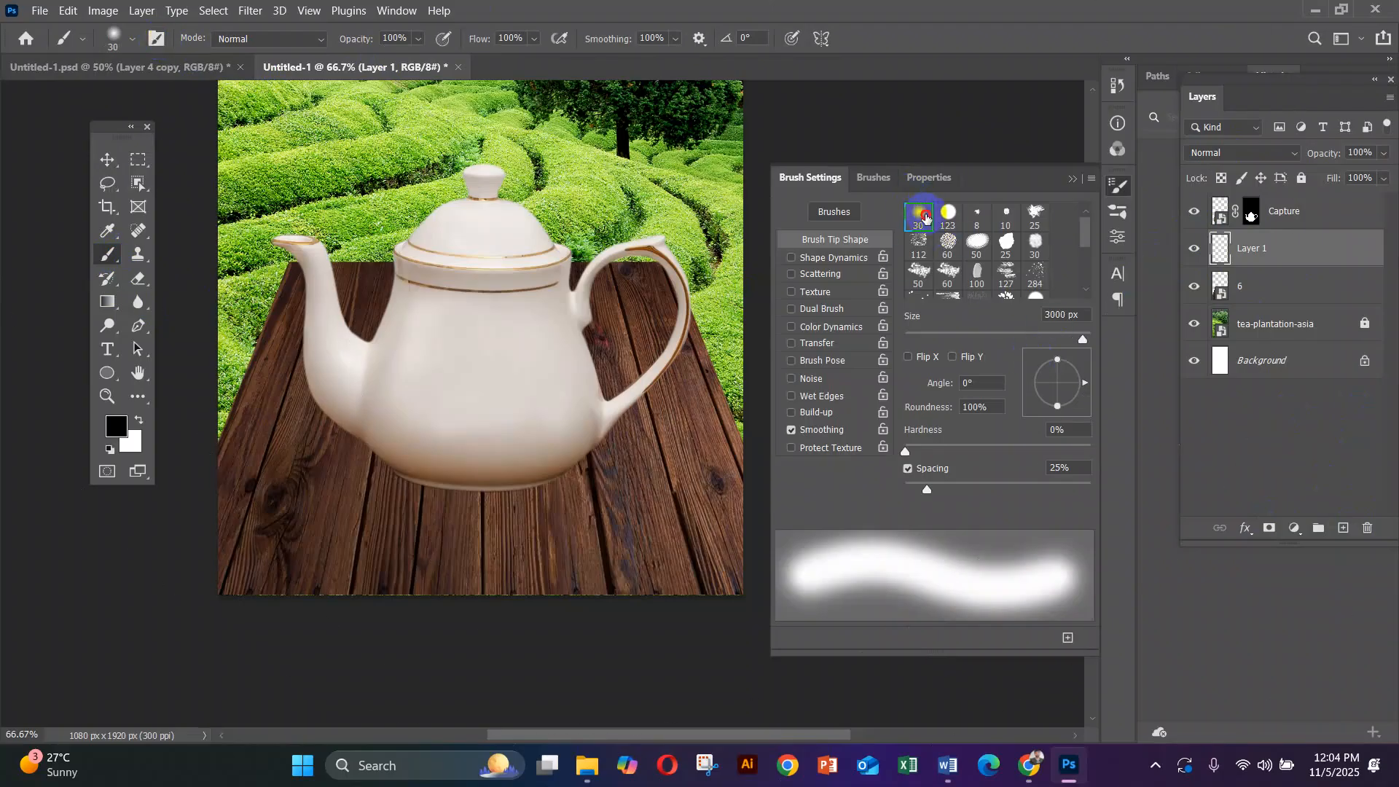
pyautogui.click(1075, 178)
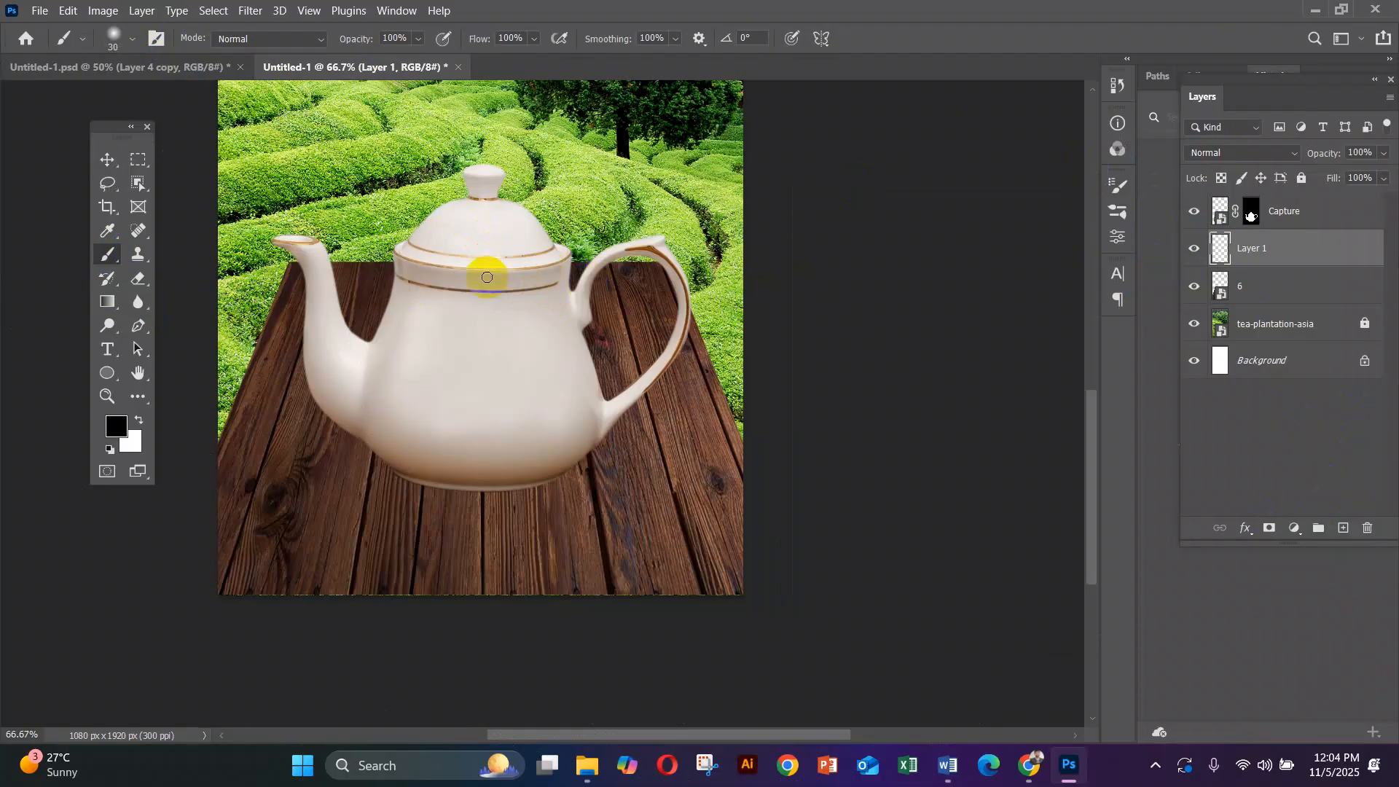
# Enlarge the soft brush tip to 511 px and flatten it into a thin ellipse angled at -2°.
pyautogui.press(']')
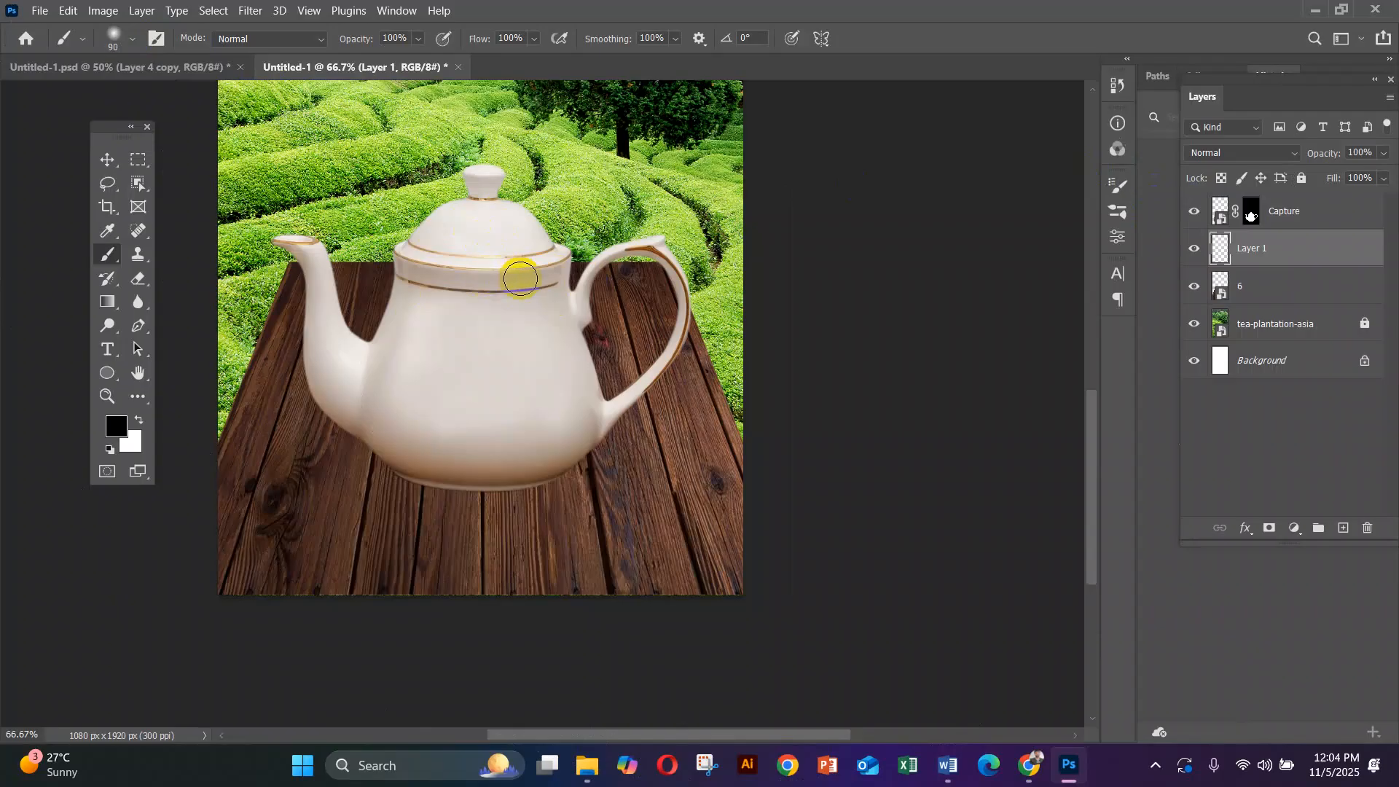
pyautogui.press(']')
pyautogui.press(']')
pyautogui.press(']')
pyautogui.press(']')
pyautogui.rightClick(524, 280)
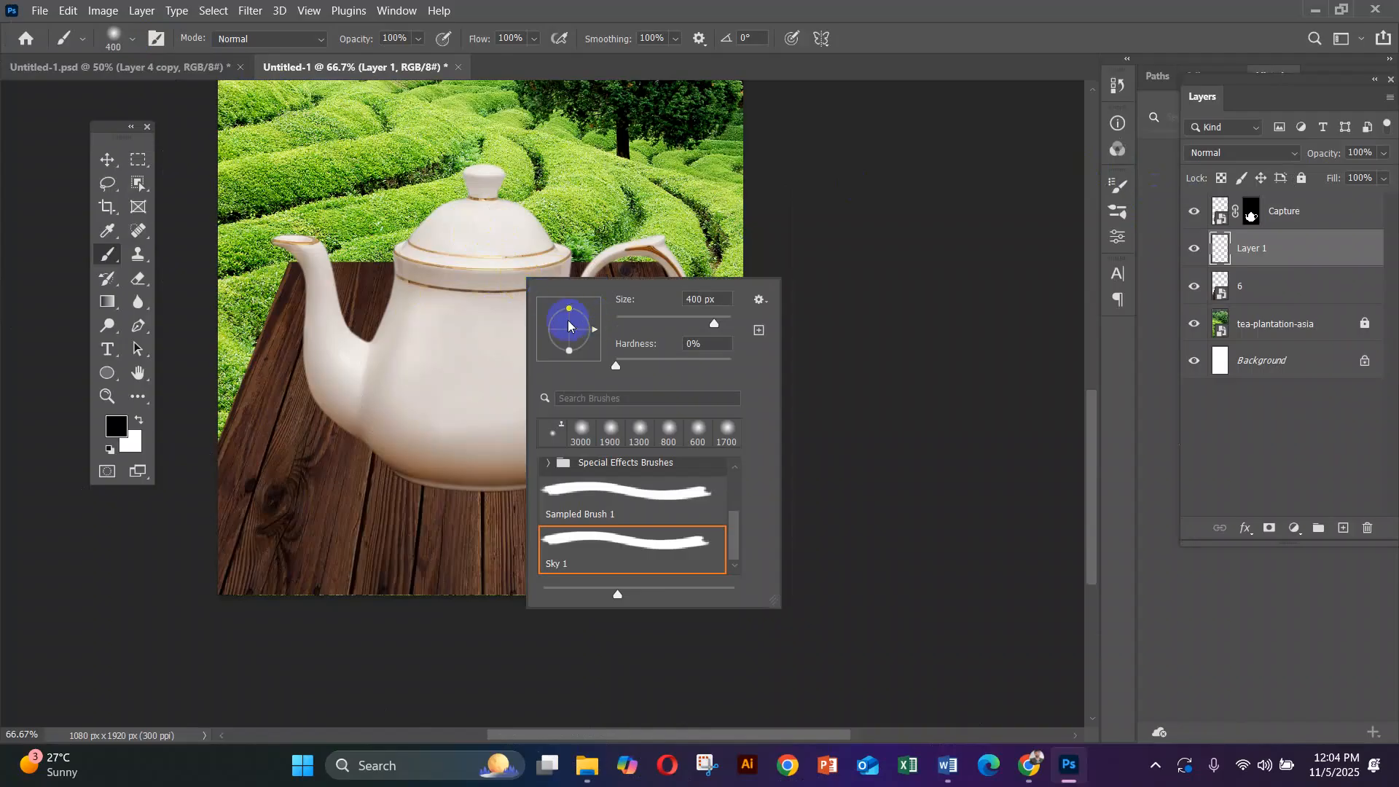
pyautogui.moveTo(719, 326); pyautogui.dragTo(716, 324)
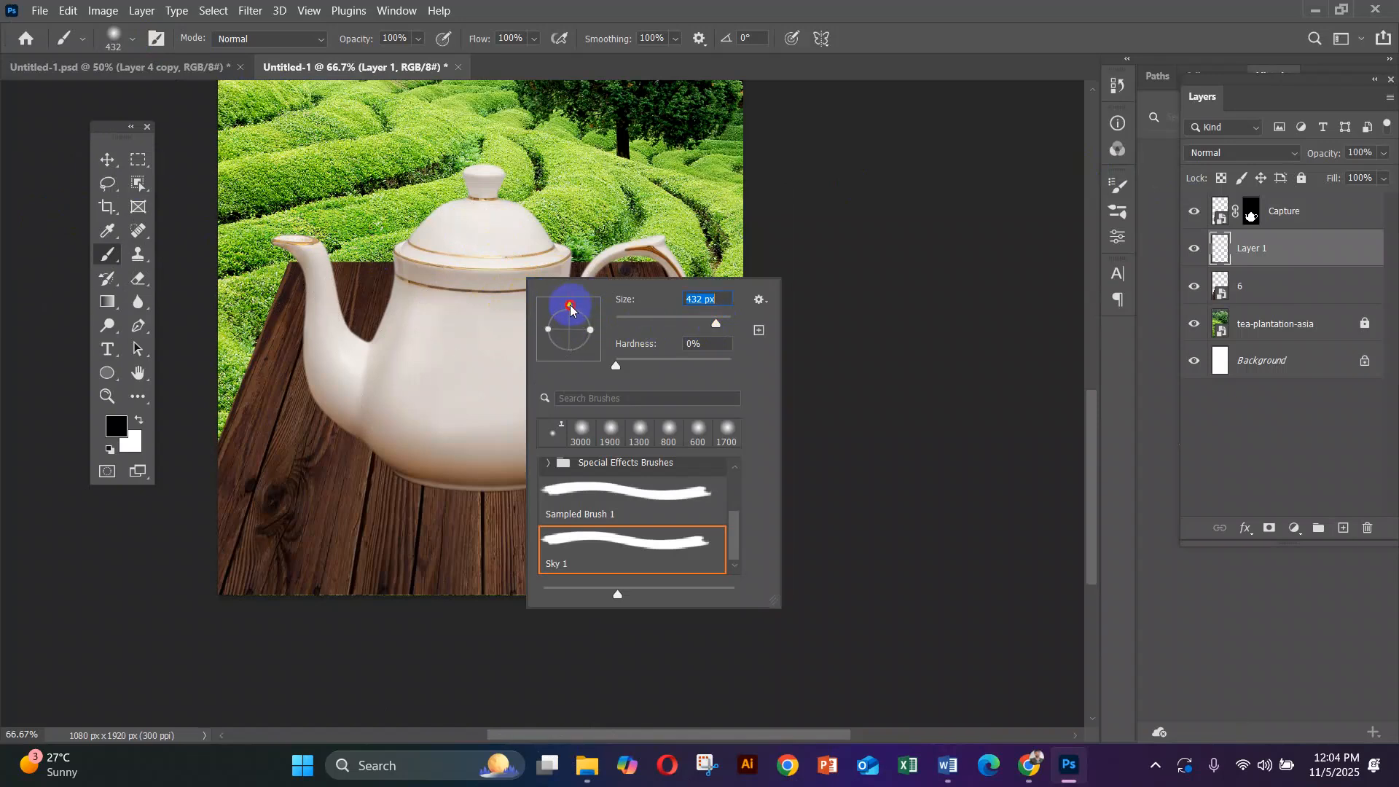
pyautogui.moveTo(571, 310); pyautogui.dragTo(591, 334)
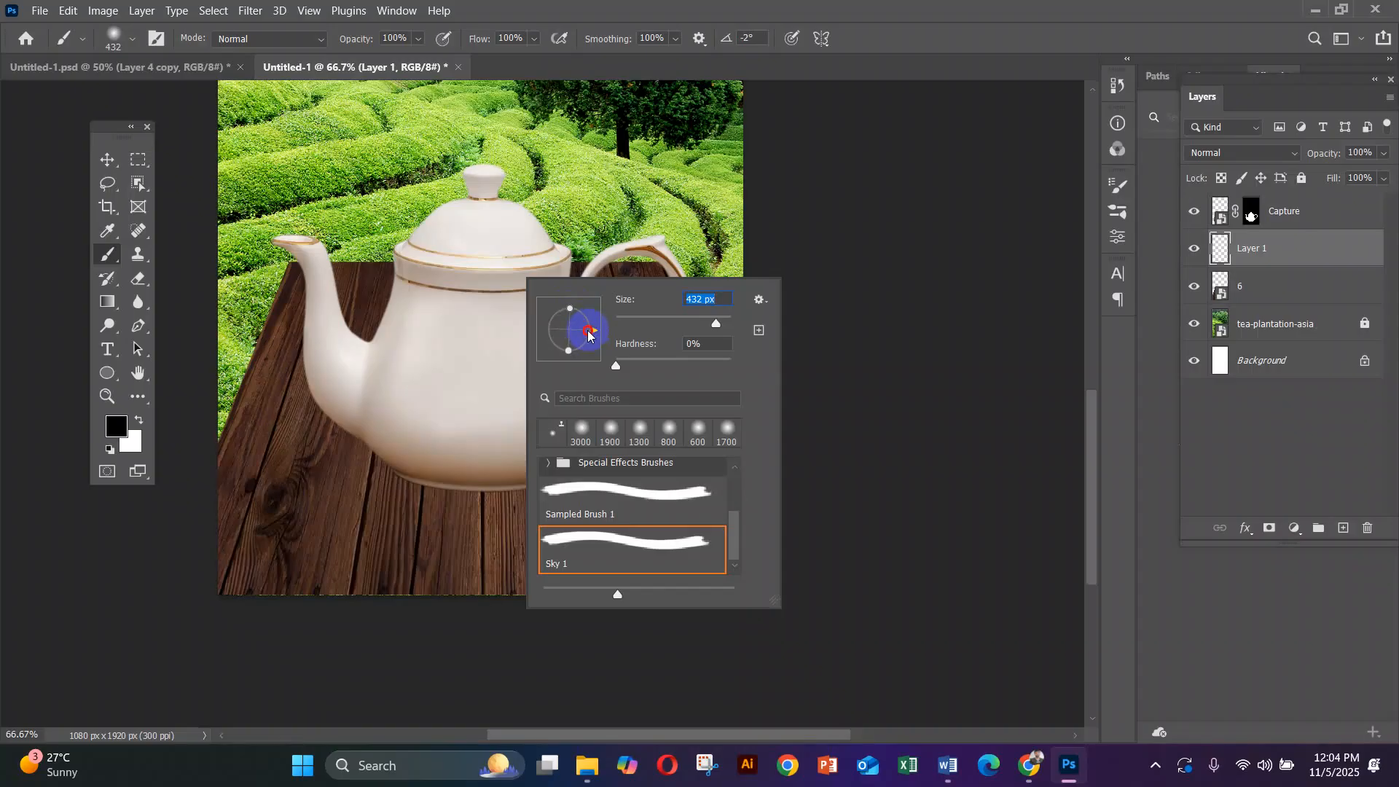
pyautogui.moveTo(569, 311); pyautogui.dragTo(566, 323)
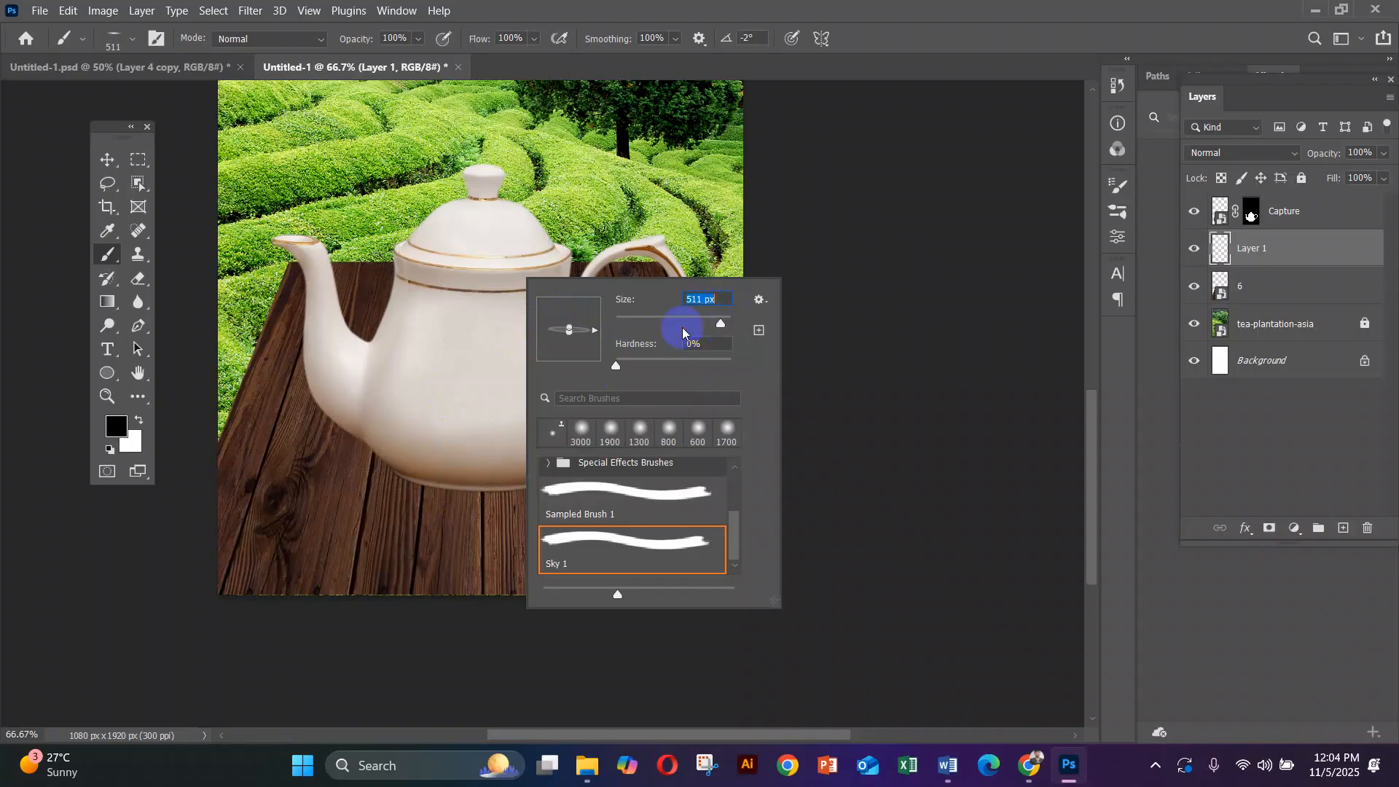
pyautogui.click(987, 285)
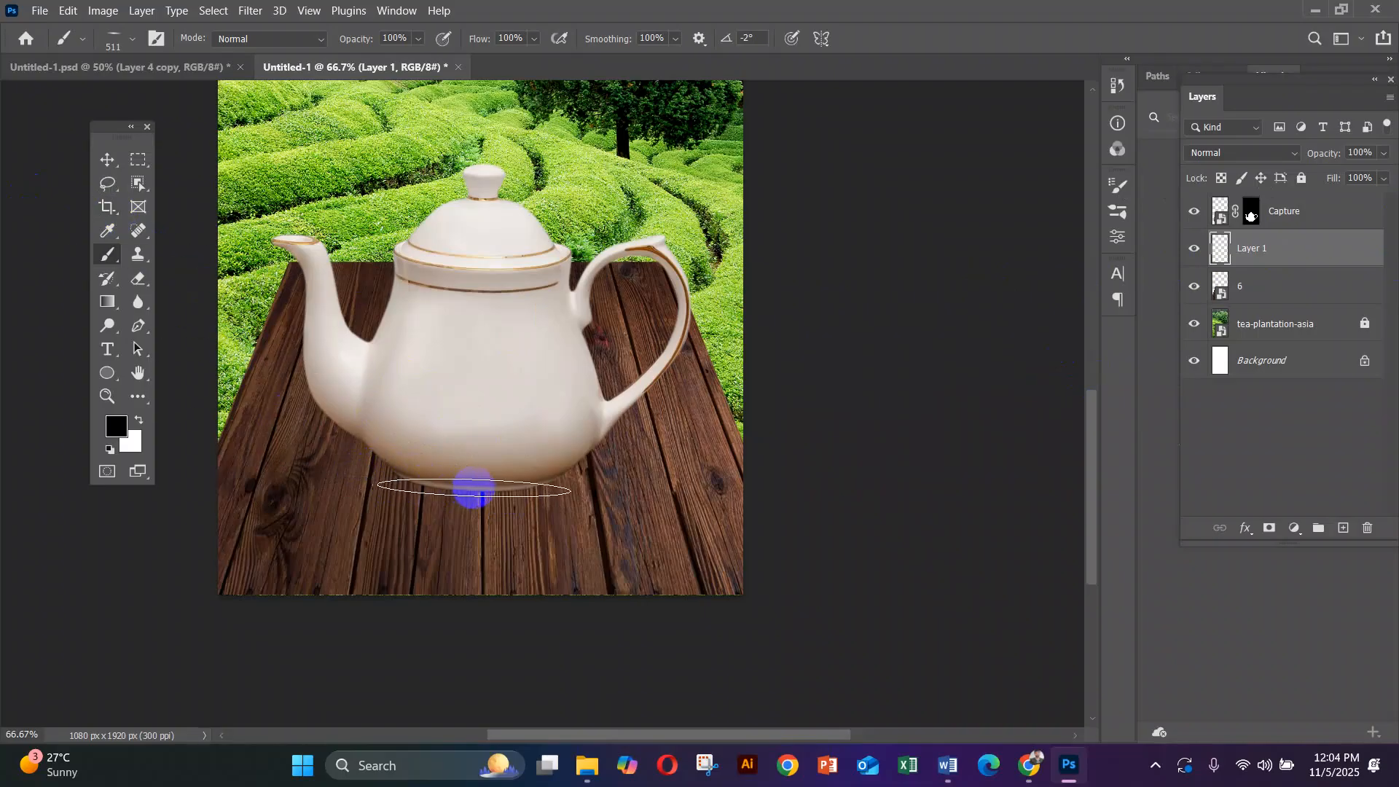
# Stamp a soft black shadow beneath the teapot's base on Layer 1 and nudge the teapot slightly down onto it.
pyautogui.click(477, 488)
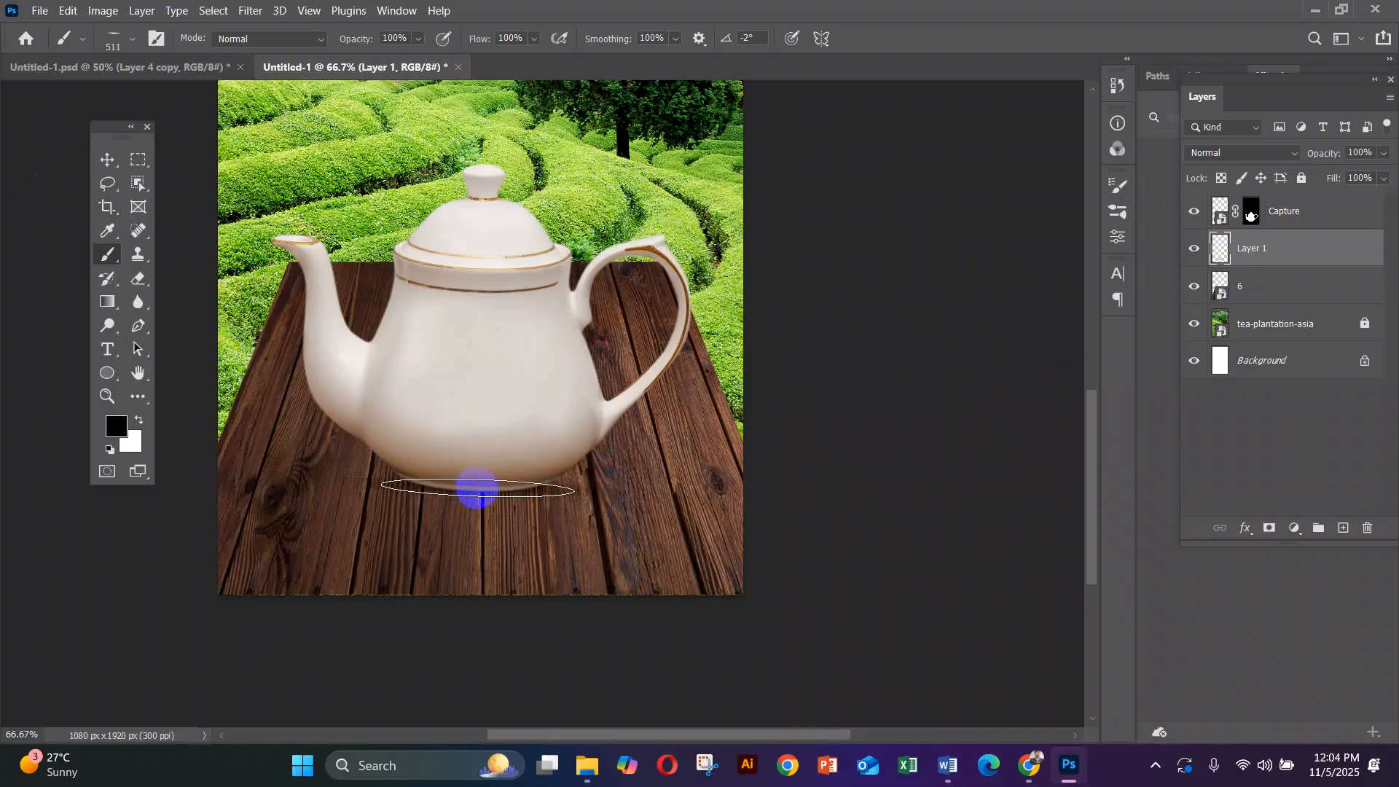
pyautogui.click(1315, 760)
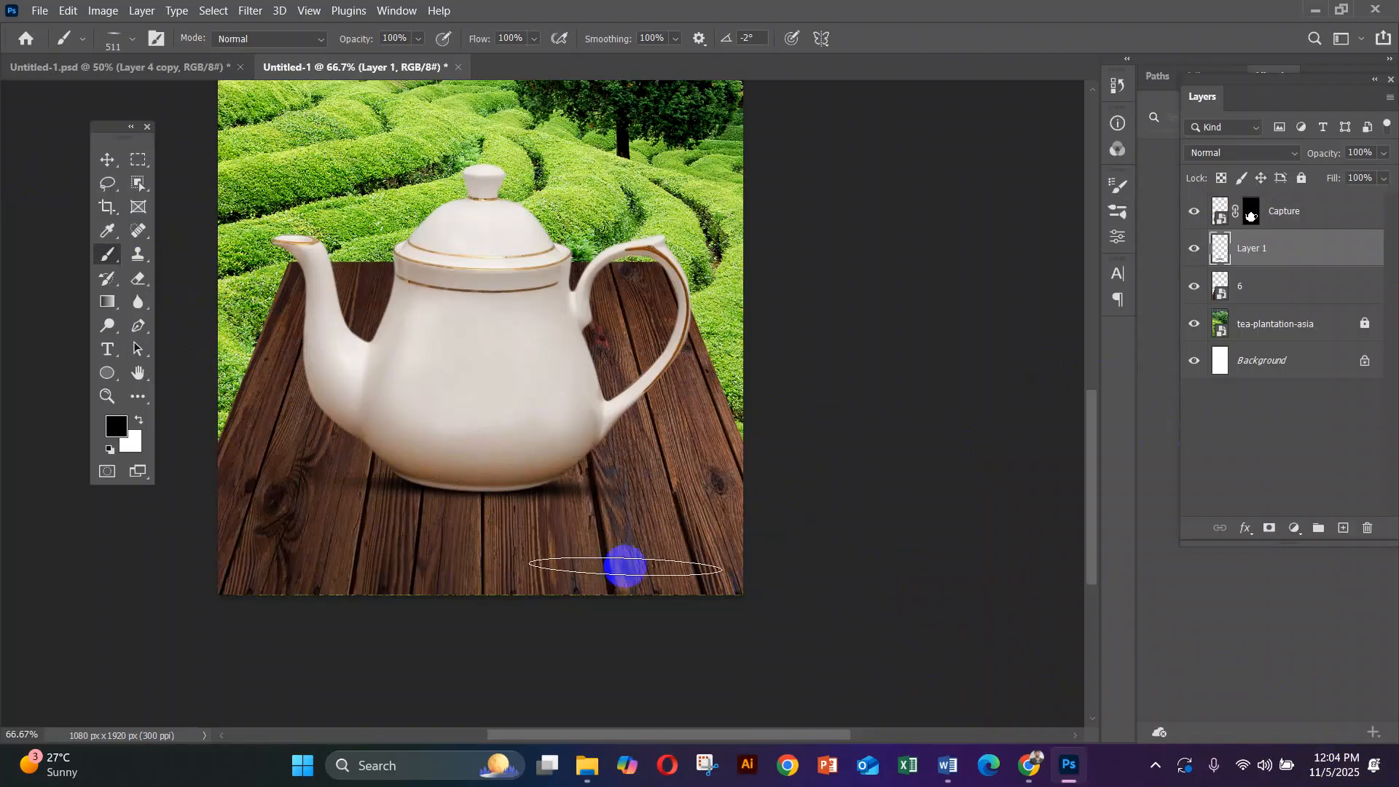
pyautogui.click(99, 166)
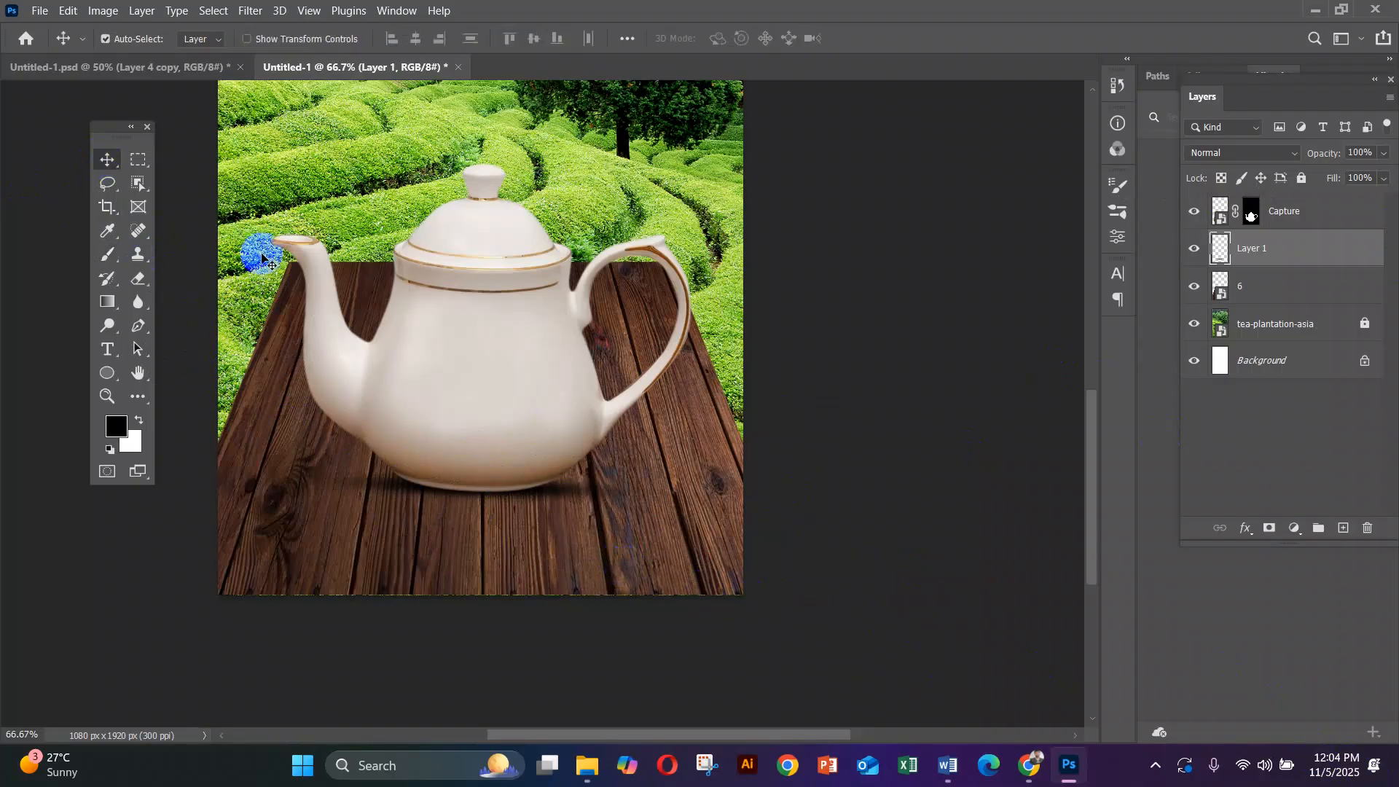
pyautogui.click(512, 347)
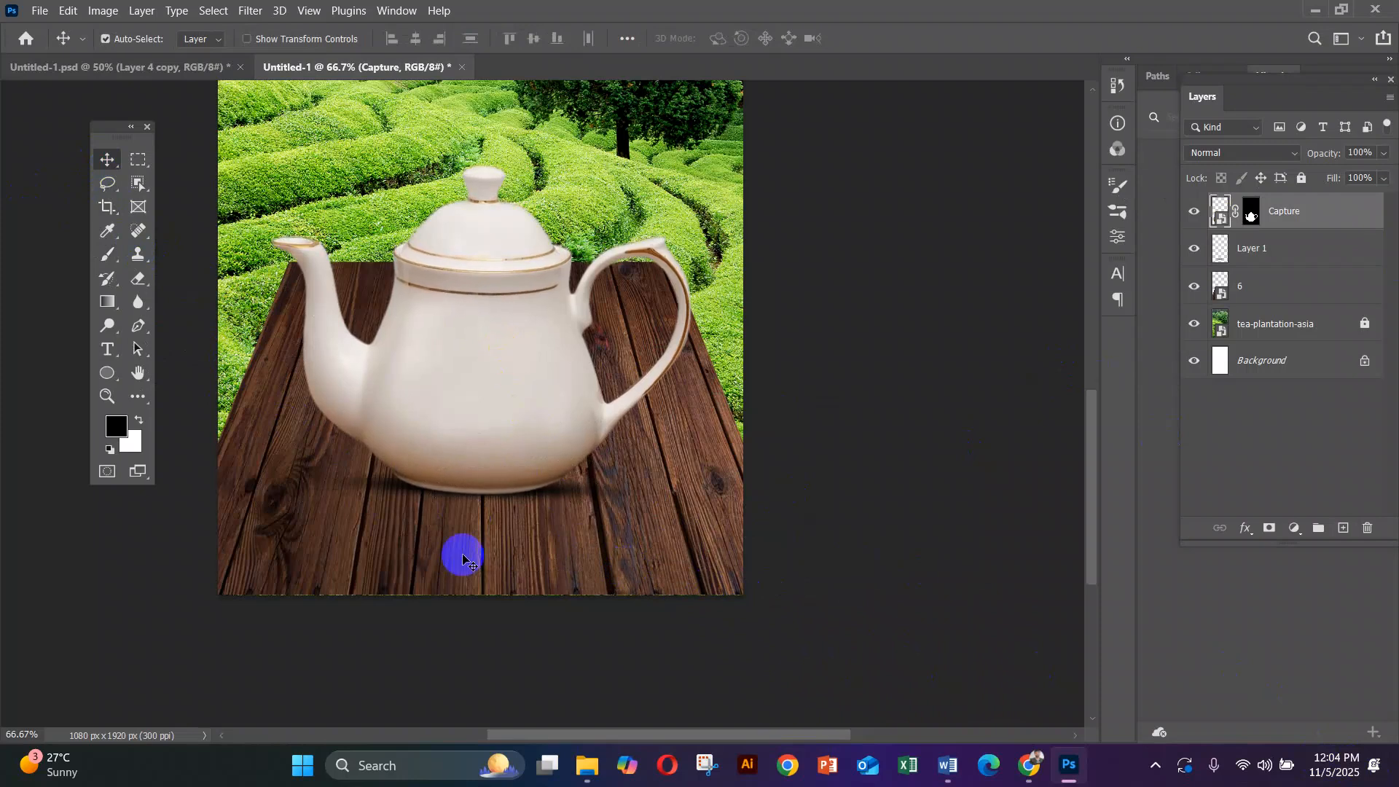
pyautogui.click(520, 336)
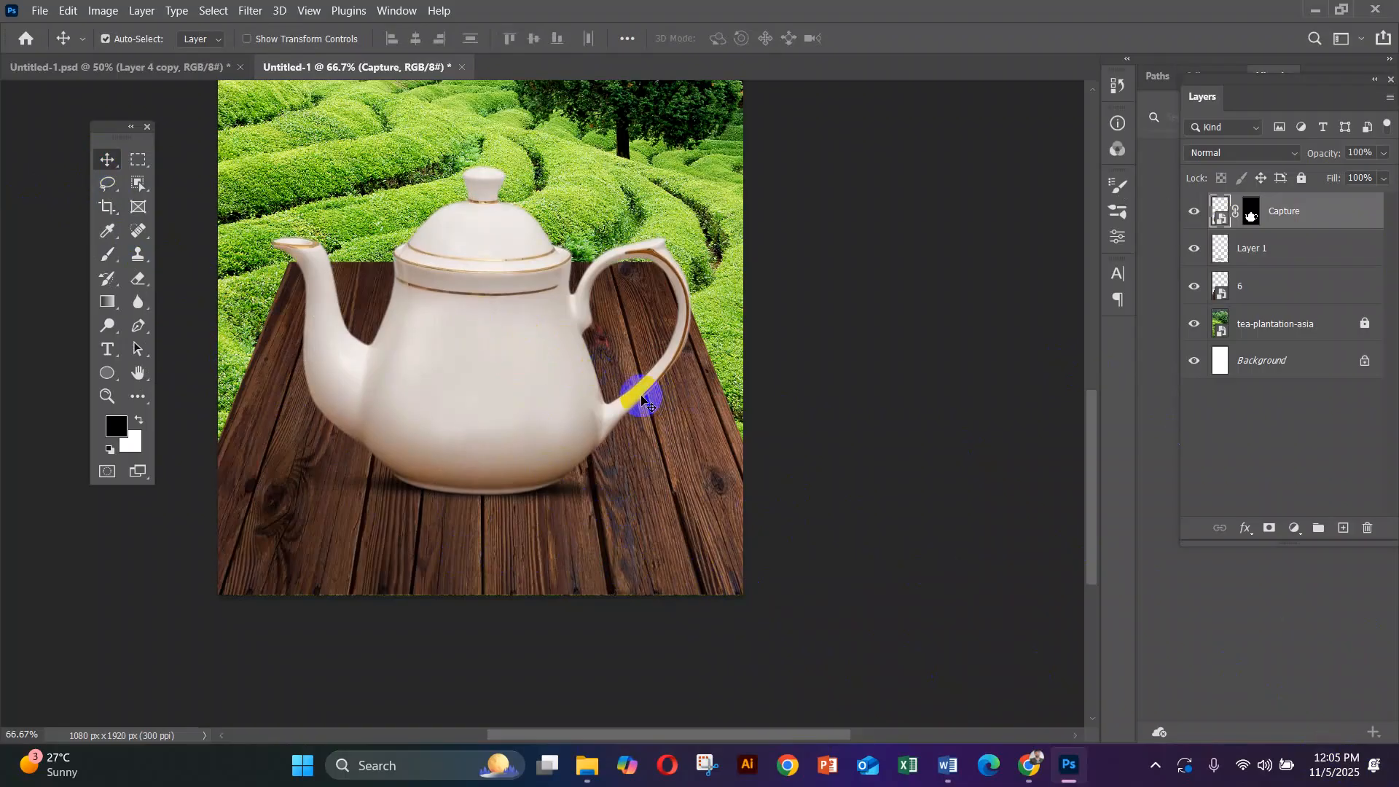
# Check the teapot in the sample collage and place 4.JPG as an embedded image above the Capture layer.
pyautogui.click(162, 67)
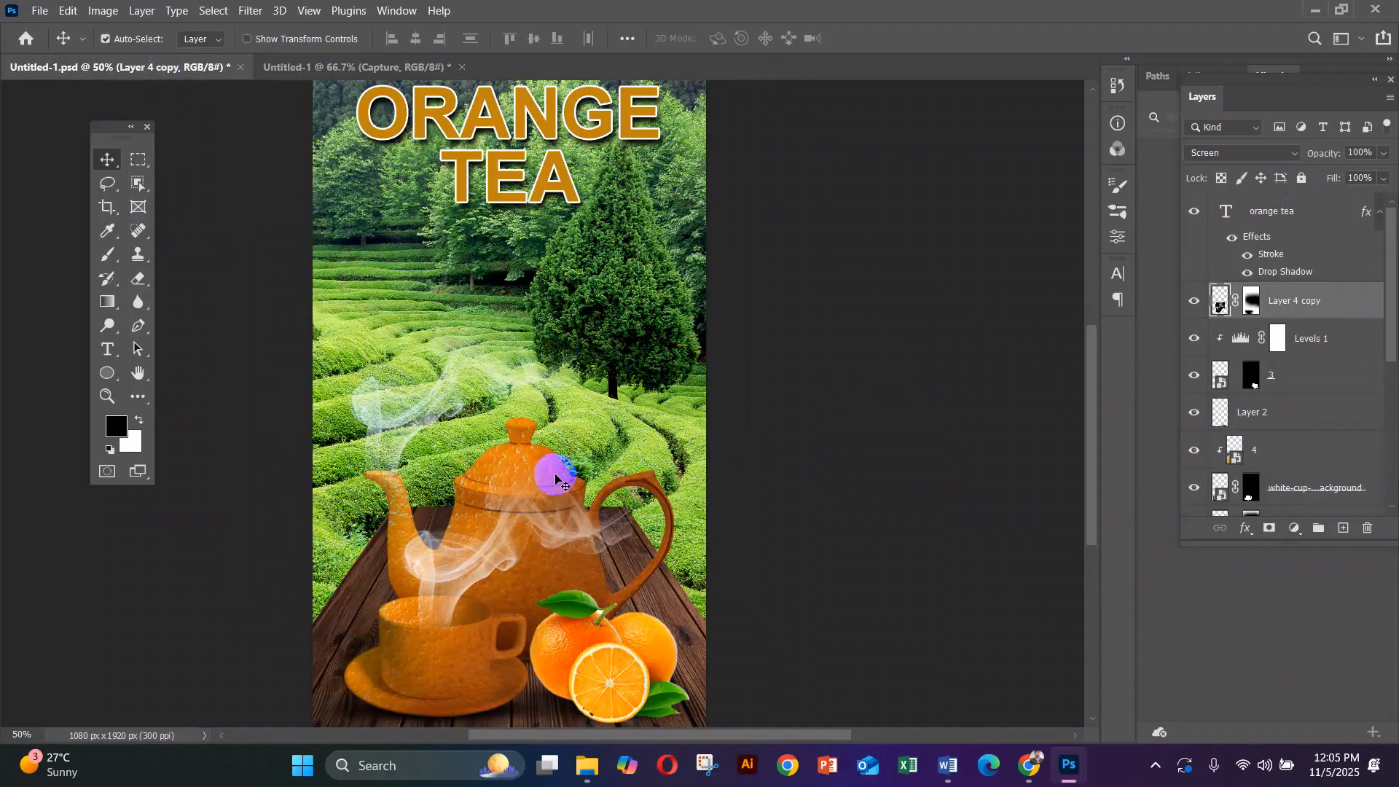
pyautogui.click(313, 67)
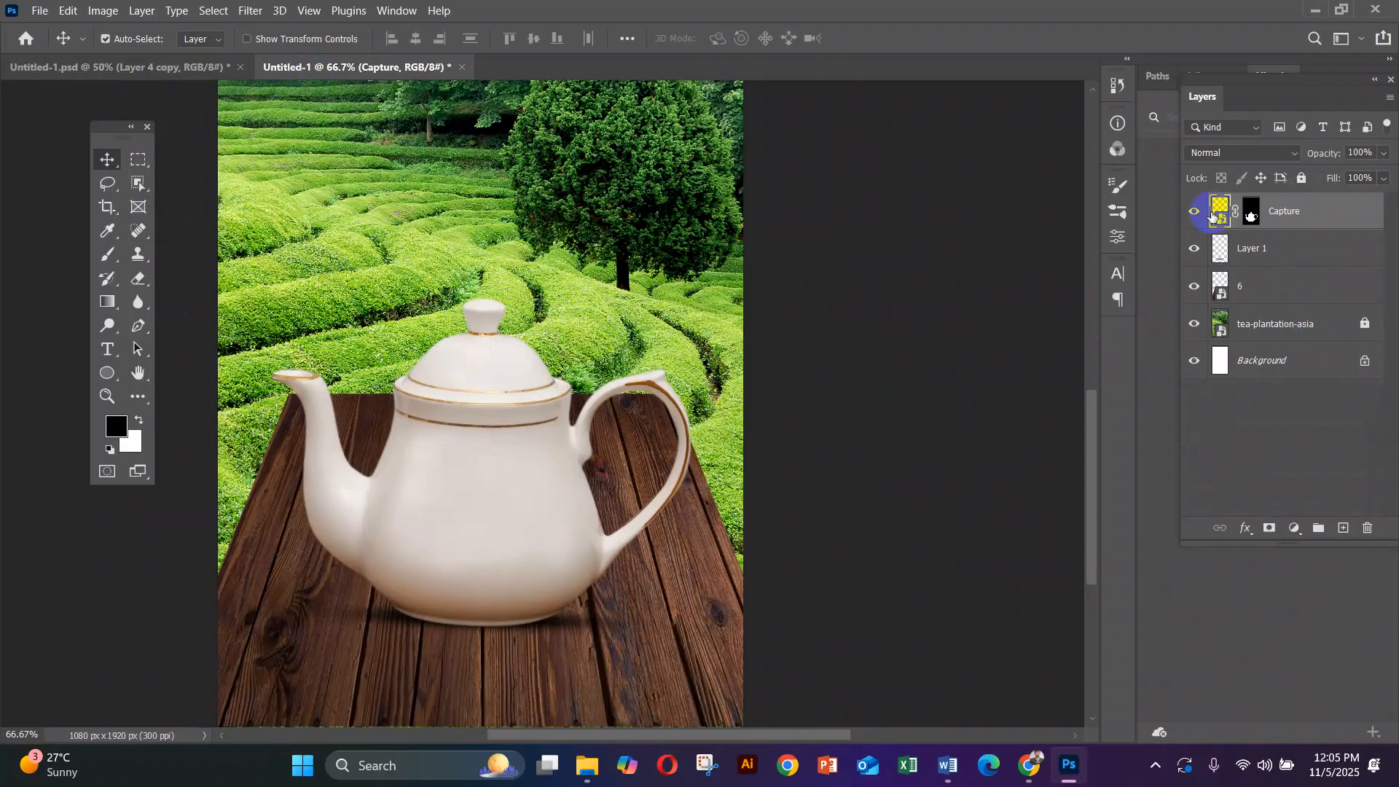
pyautogui.click(41, 13)
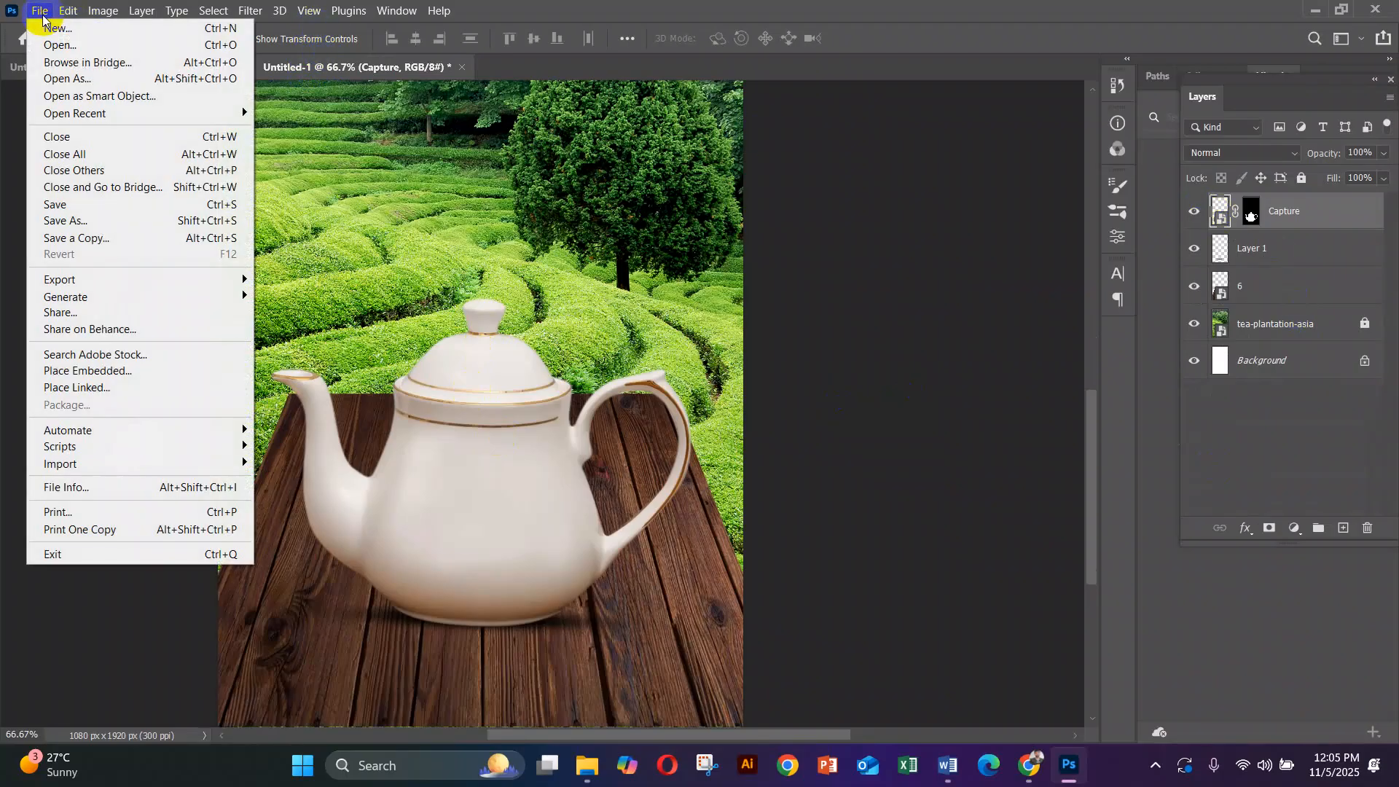
pyautogui.click(121, 372)
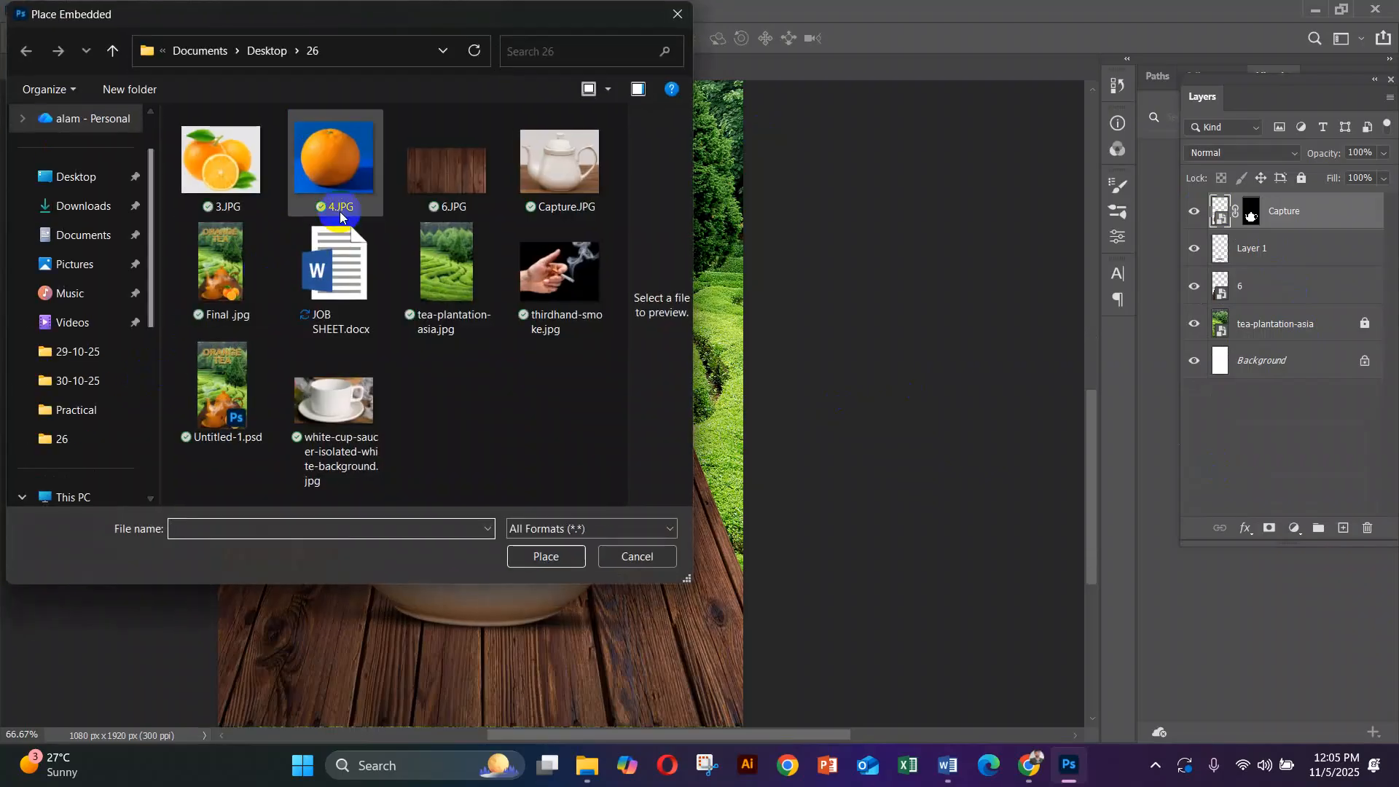
pyautogui.doubleClick(324, 182)
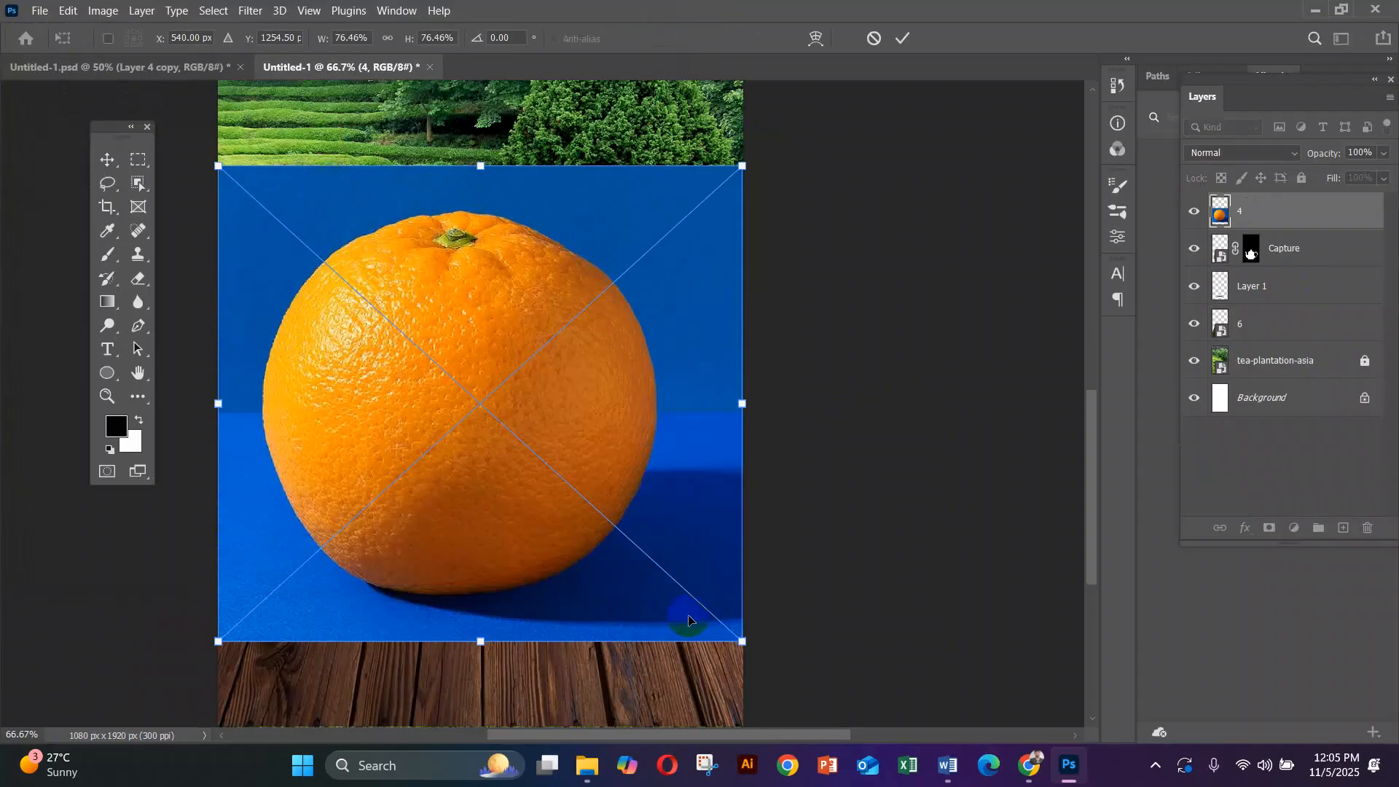
pyautogui.press('Return')
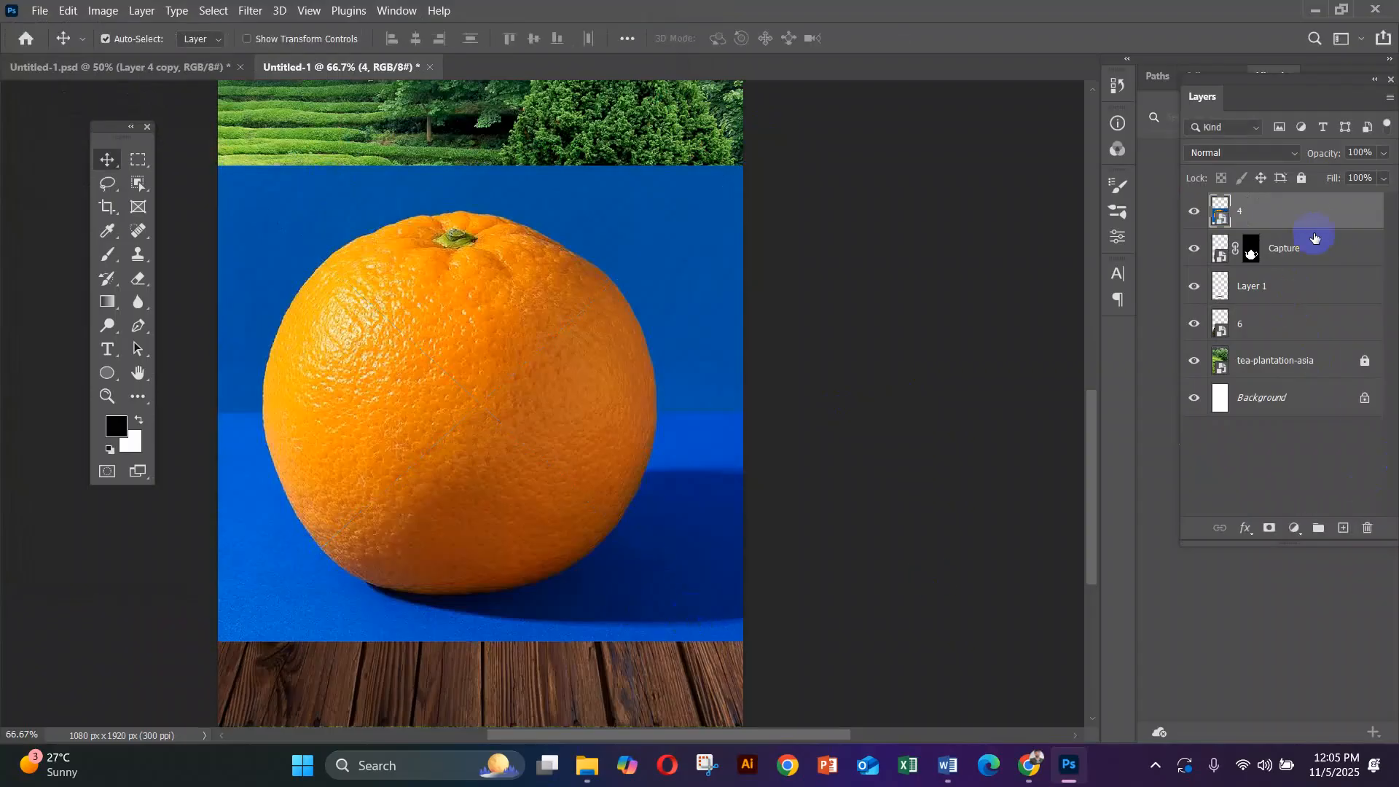
# Clip the orange image layer 4 to the Capture teapot layer with a clipping mask.
pyautogui.click(1324, 211)
pyautogui.rightClick(1305, 217)
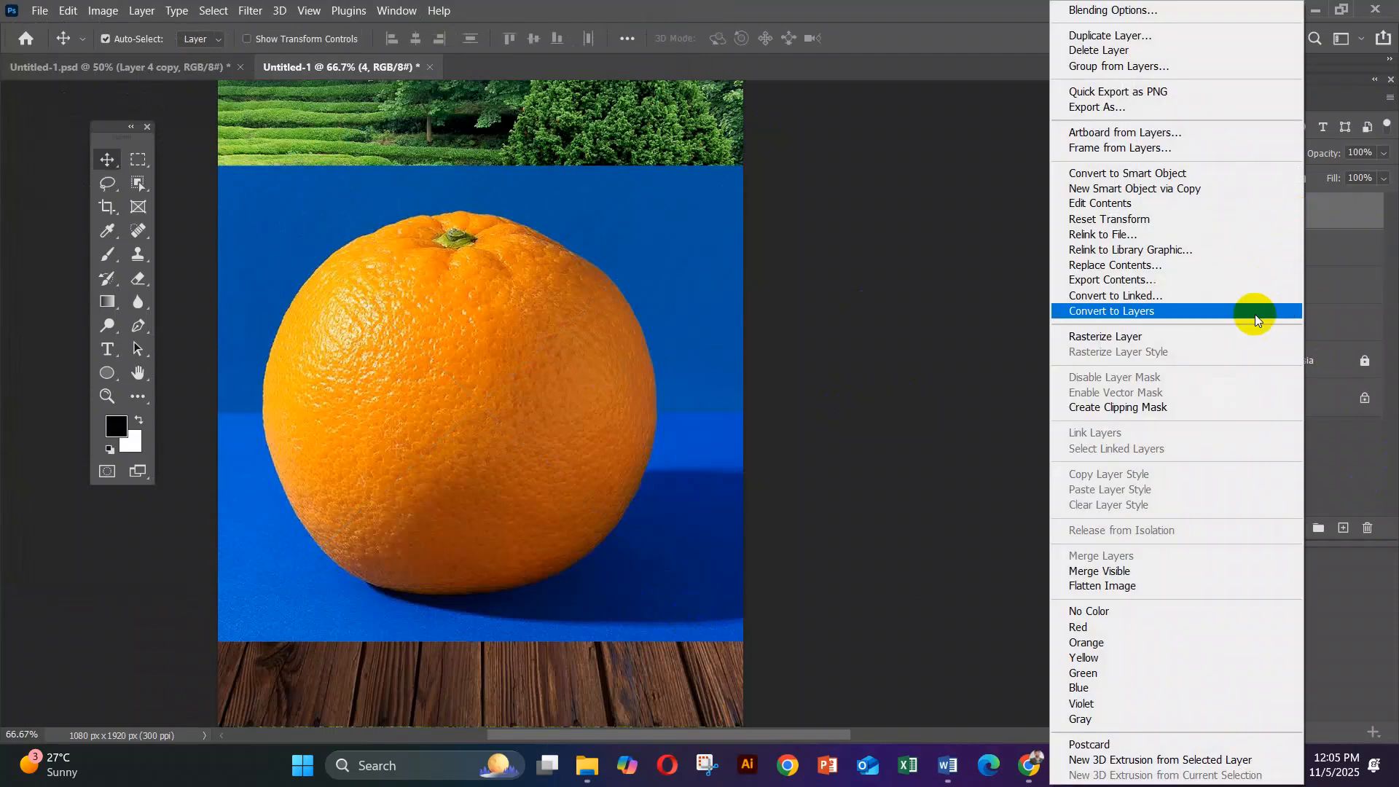
pyautogui.click(1130, 406)
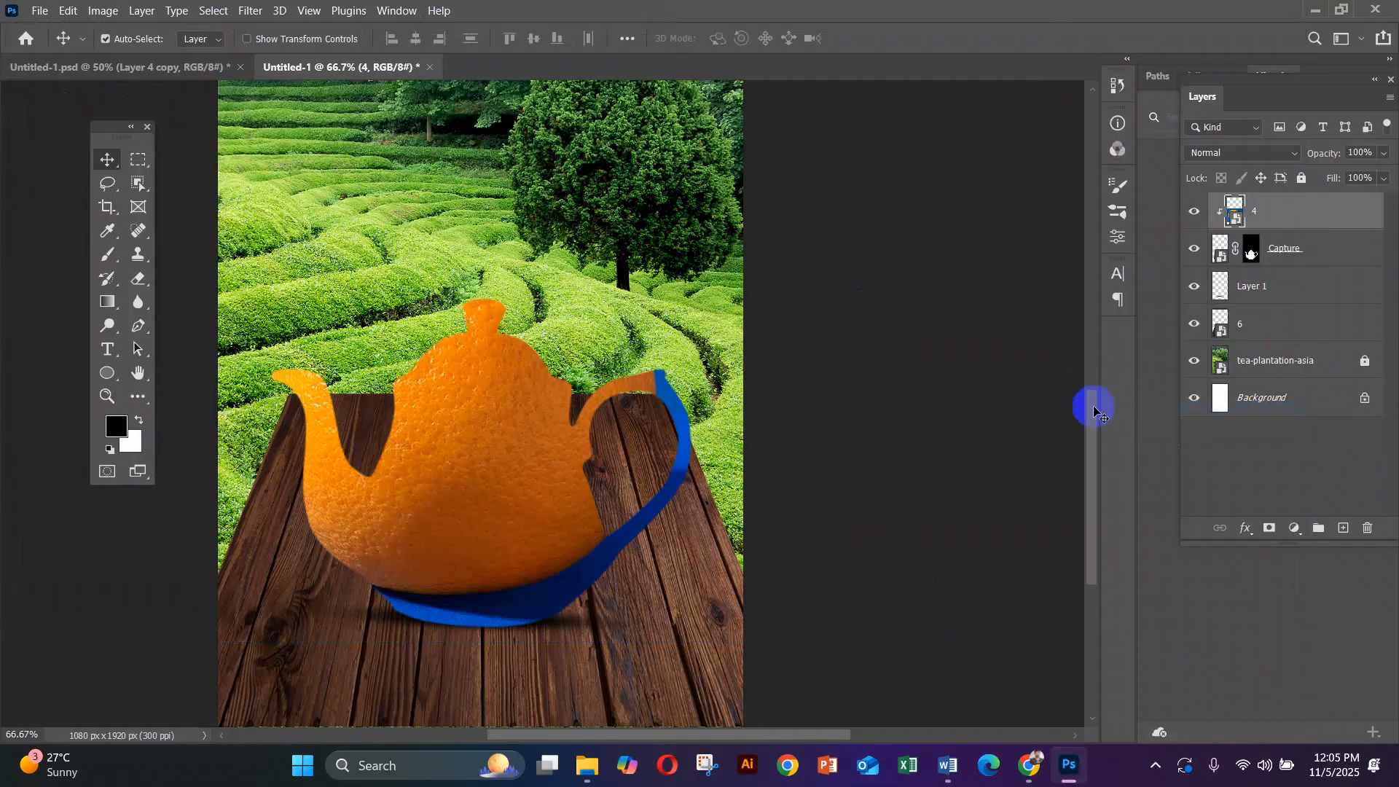
# Scale the clipped orange texture to about 95% and reposition it to cover the whole teapot, including spout and handle.
pyautogui.moveTo(504, 493); pyautogui.dragTo(493, 538)
pyautogui.hotkey('ctrl', 't')
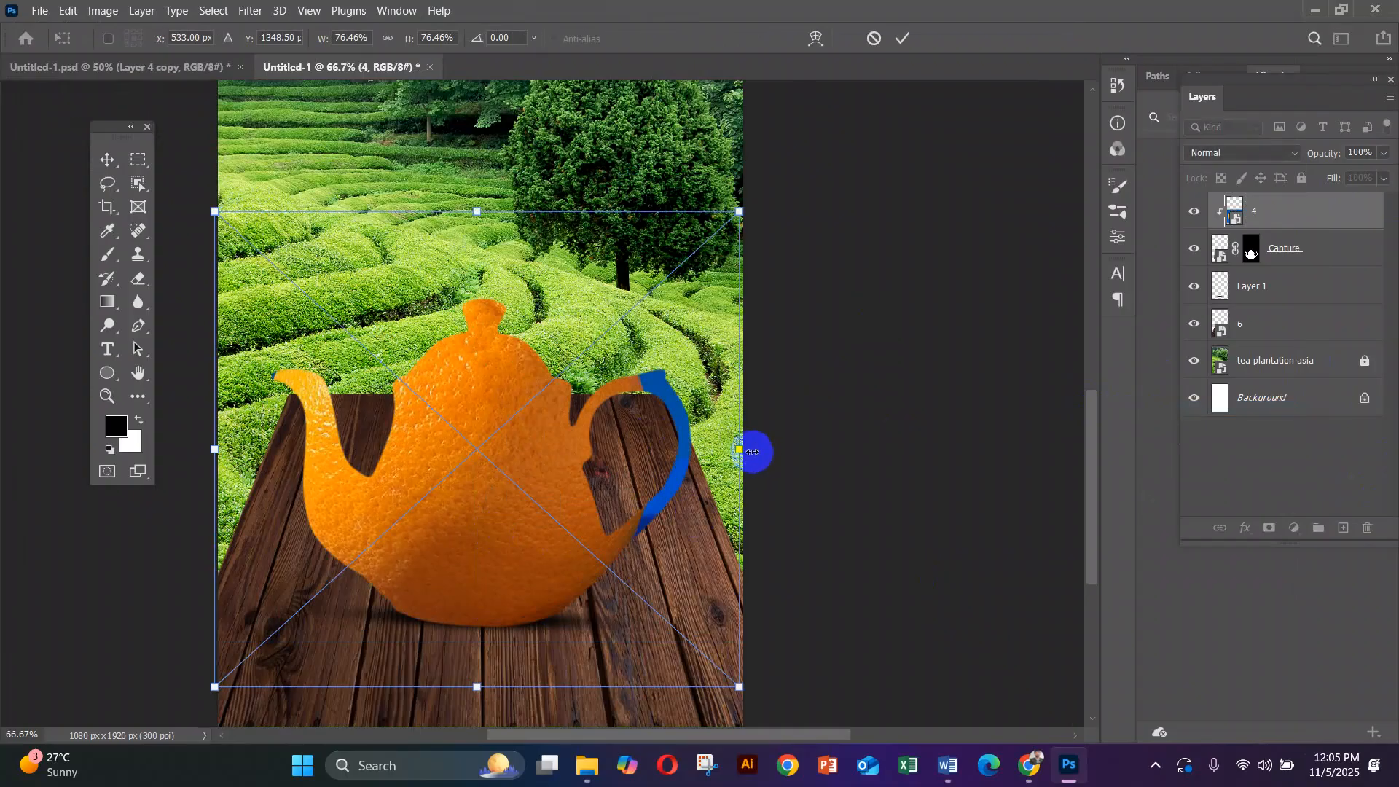
pyautogui.moveTo(744, 452); pyautogui.dragTo(802, 463)
pyautogui.moveTo(865, 472); pyautogui.dragTo(884, 472)
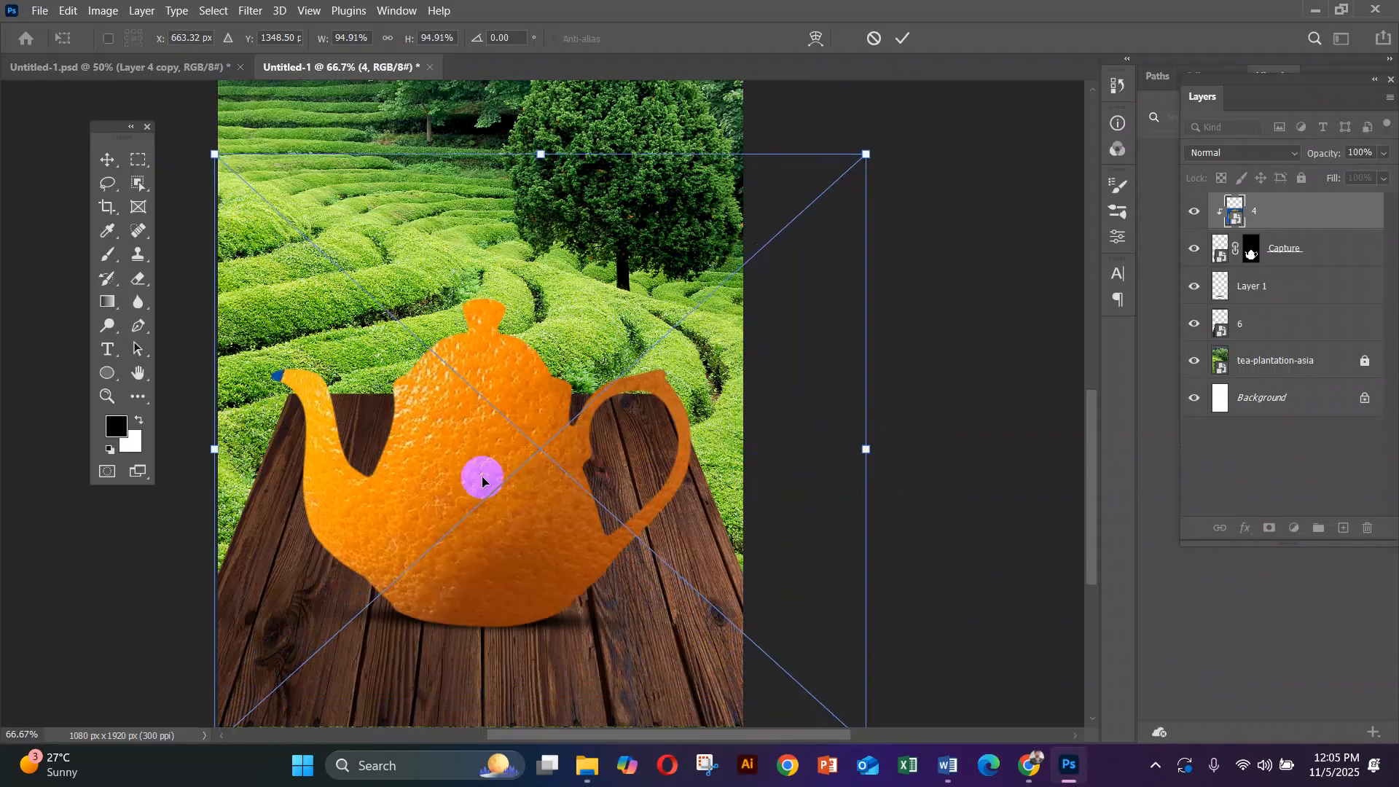
pyautogui.moveTo(473, 480); pyautogui.dragTo(456, 463)
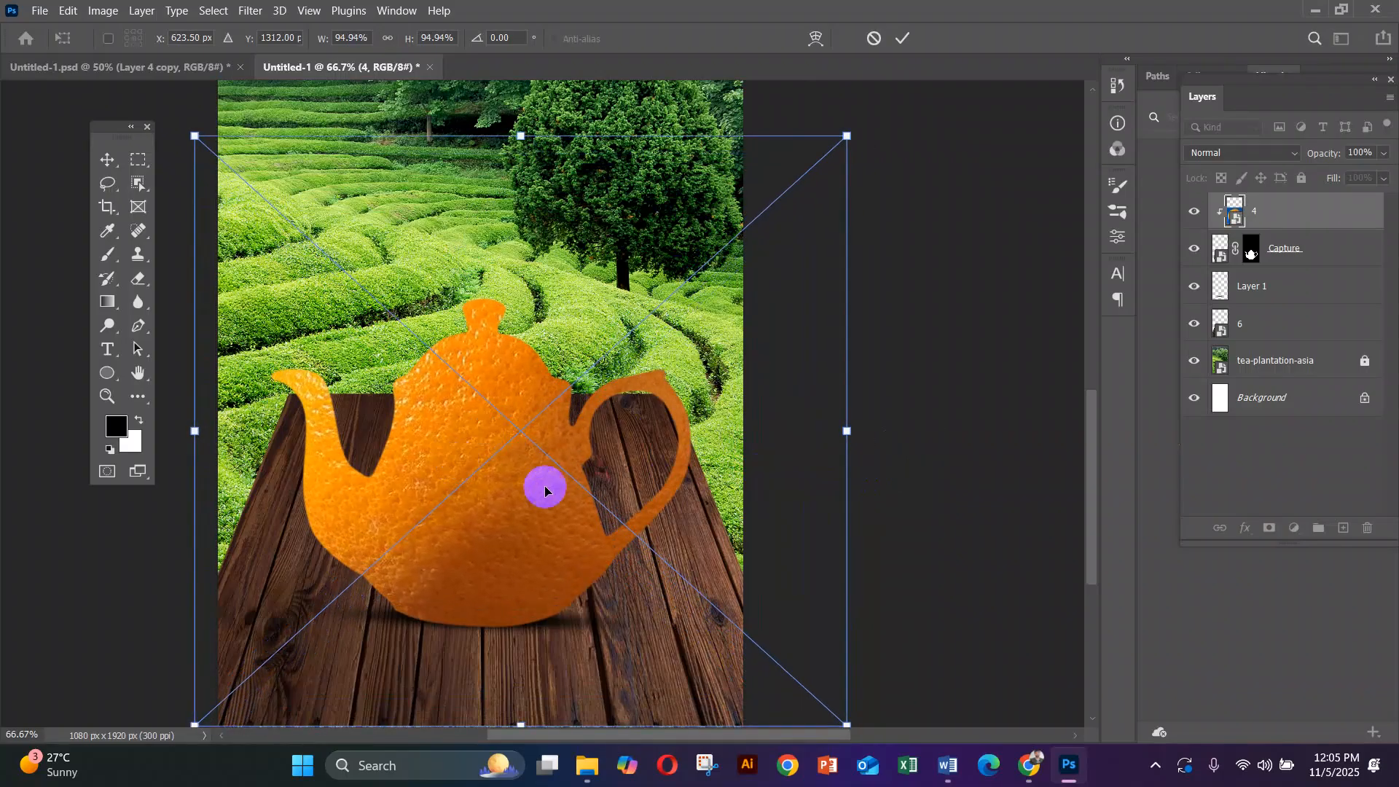
pyautogui.press('Return')
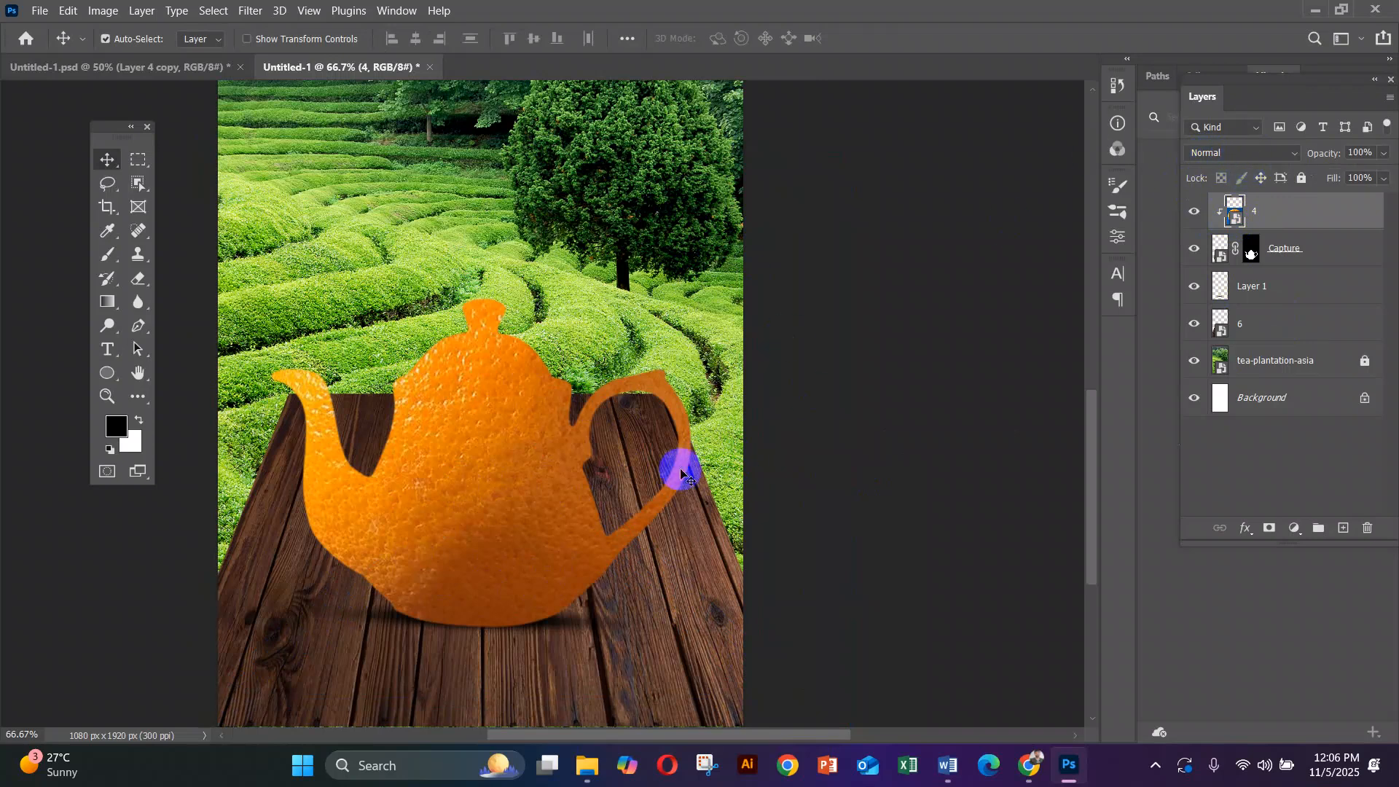
# Set the orange texture layer's blend mode to Multiply and shift the texture slightly over the teapot.
pyautogui.click(1247, 154)
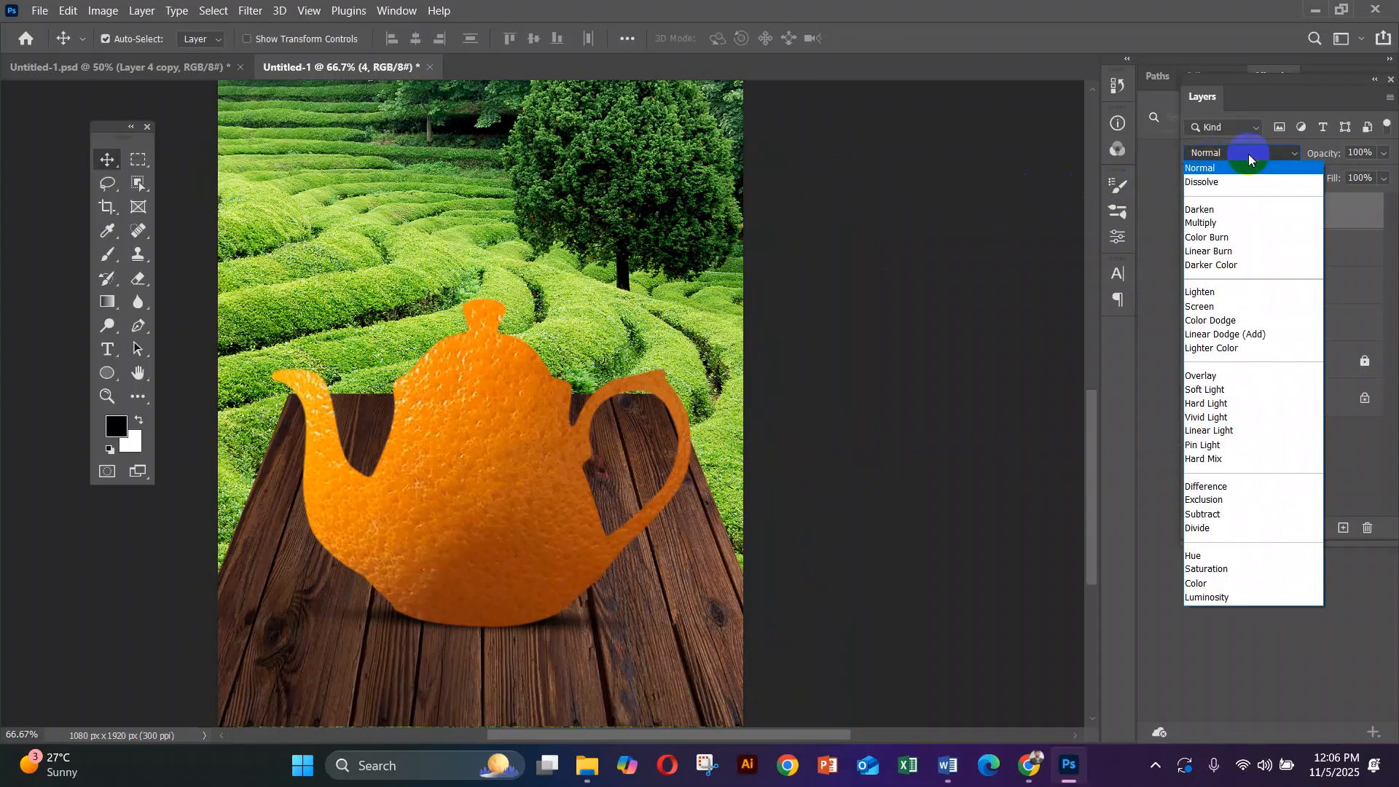
pyautogui.click(1210, 223)
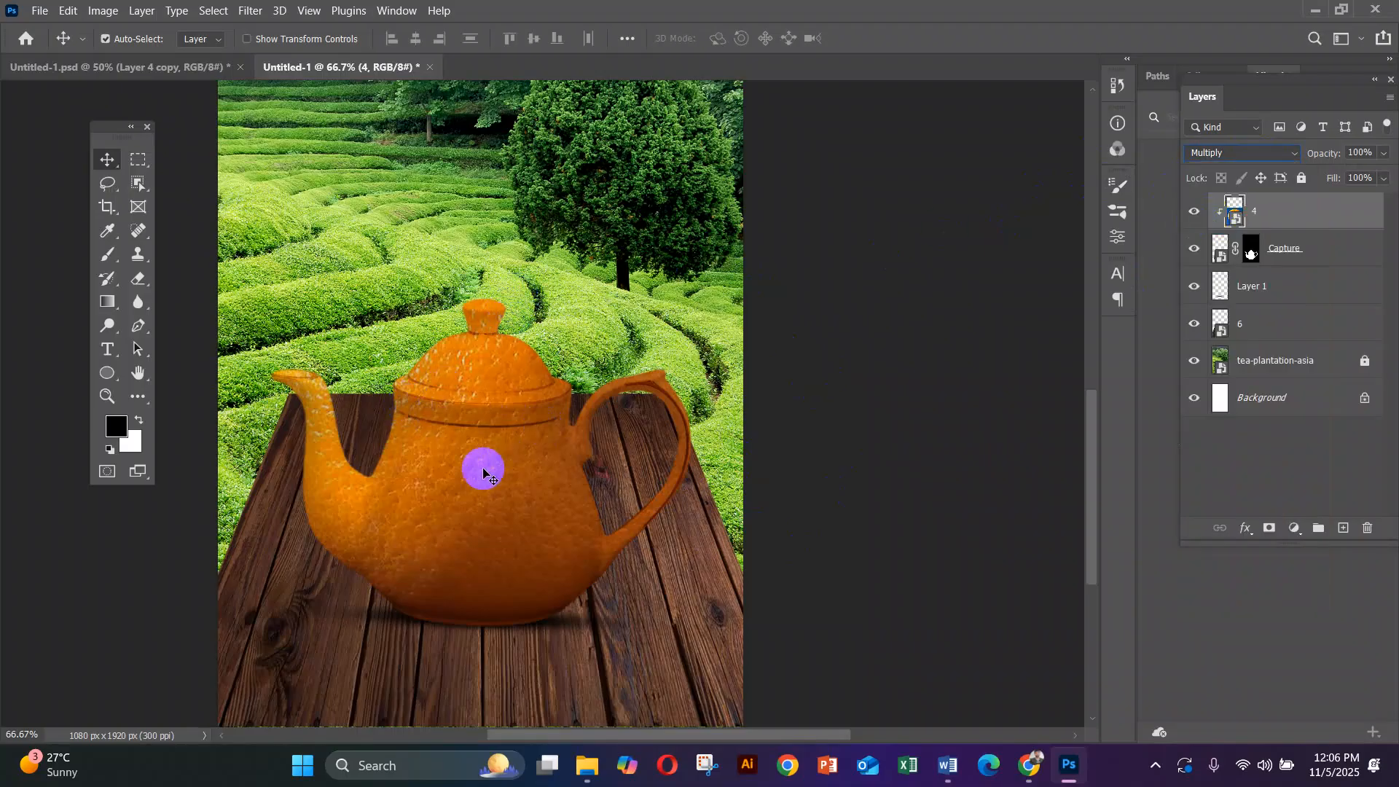
pyautogui.moveTo(406, 491); pyautogui.dragTo(505, 531)
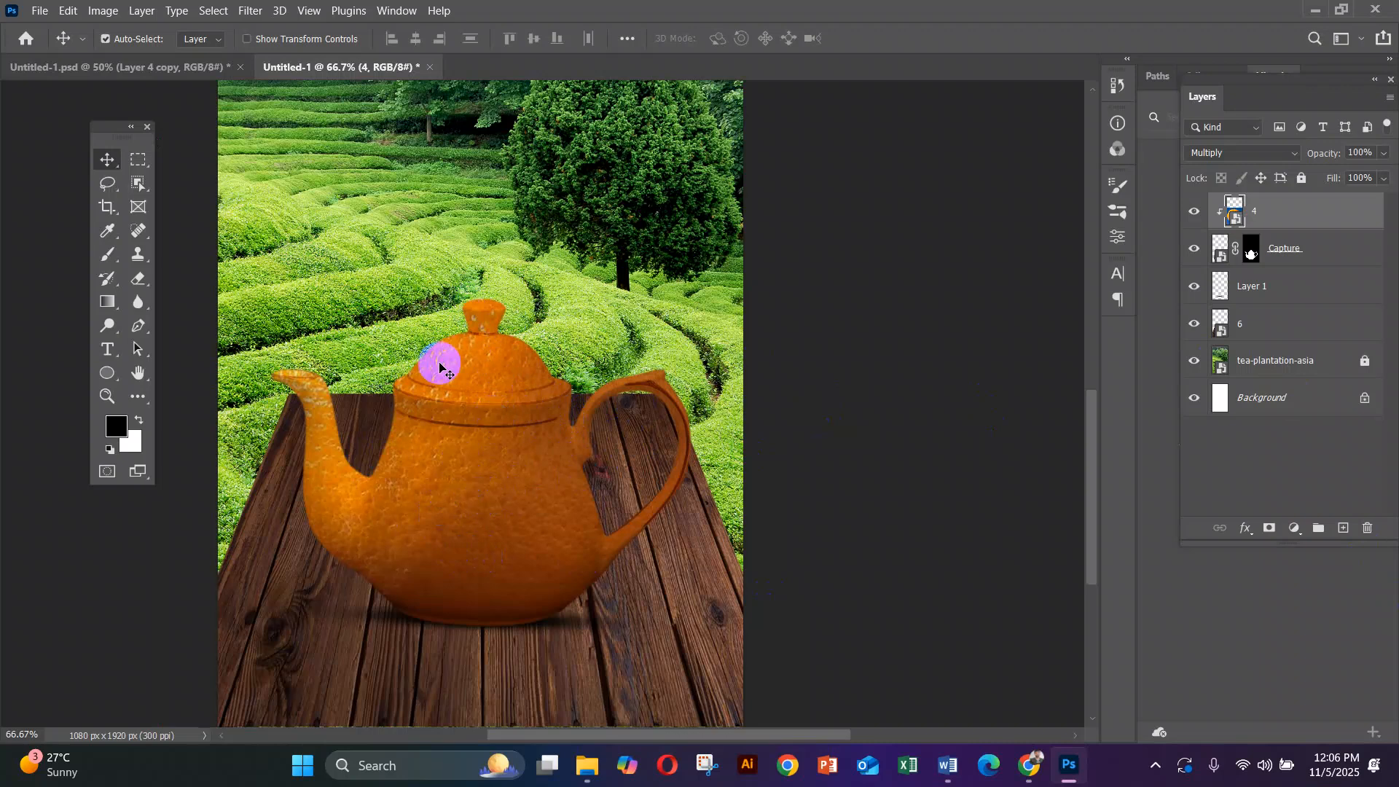
# Place the white cup and saucer photo as an embedded image and move it down over the teapot.
pyautogui.click(38, 11)
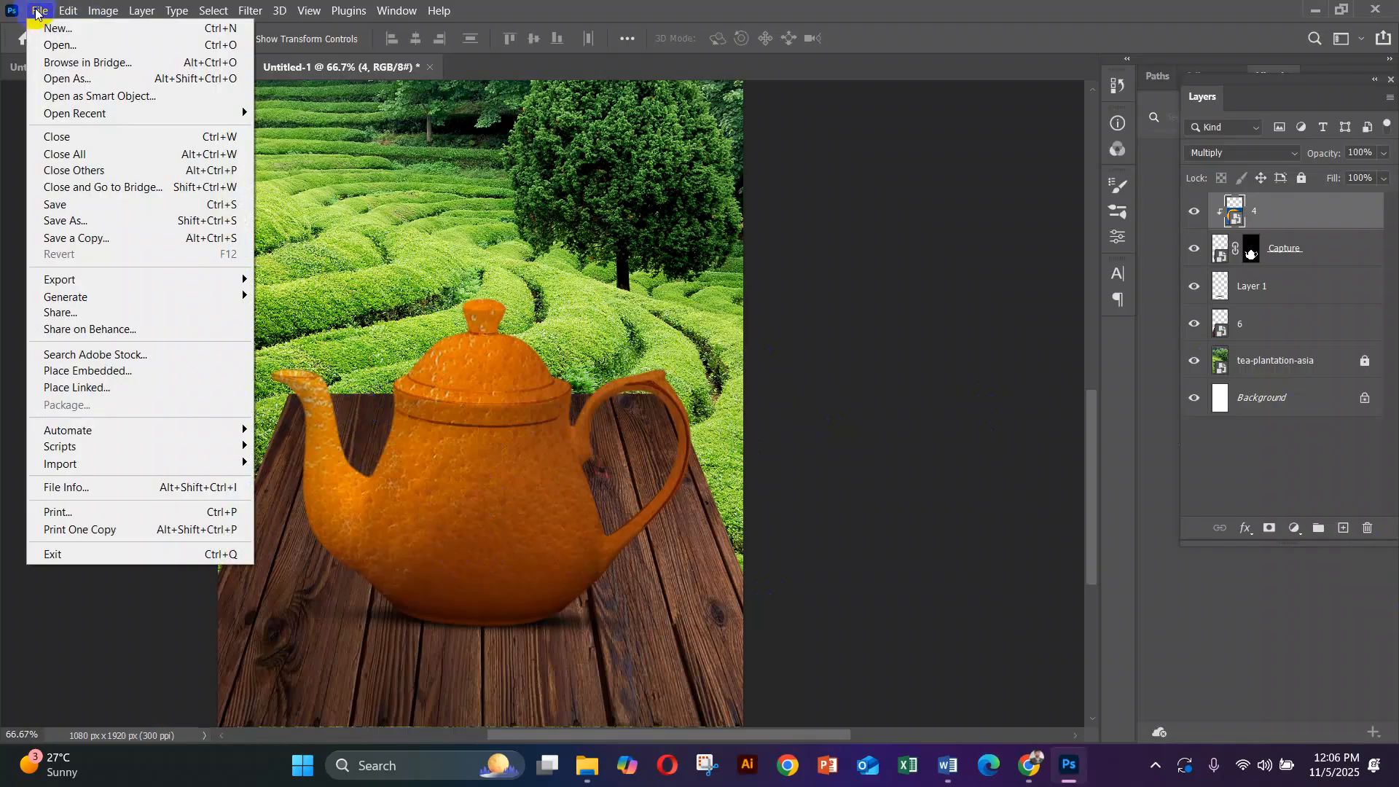
pyautogui.click(123, 370)
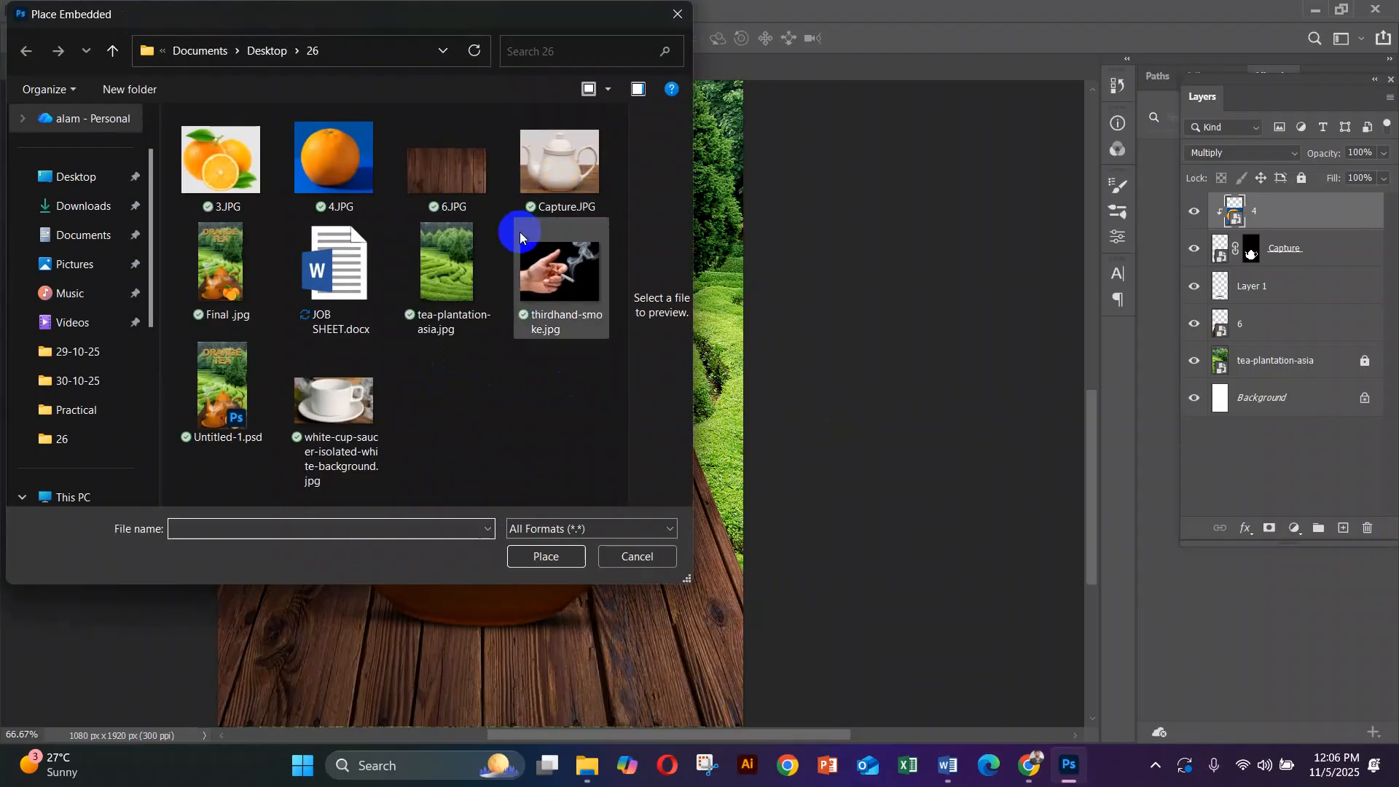
pyautogui.click(358, 409)
pyautogui.doubleClick(358, 409)
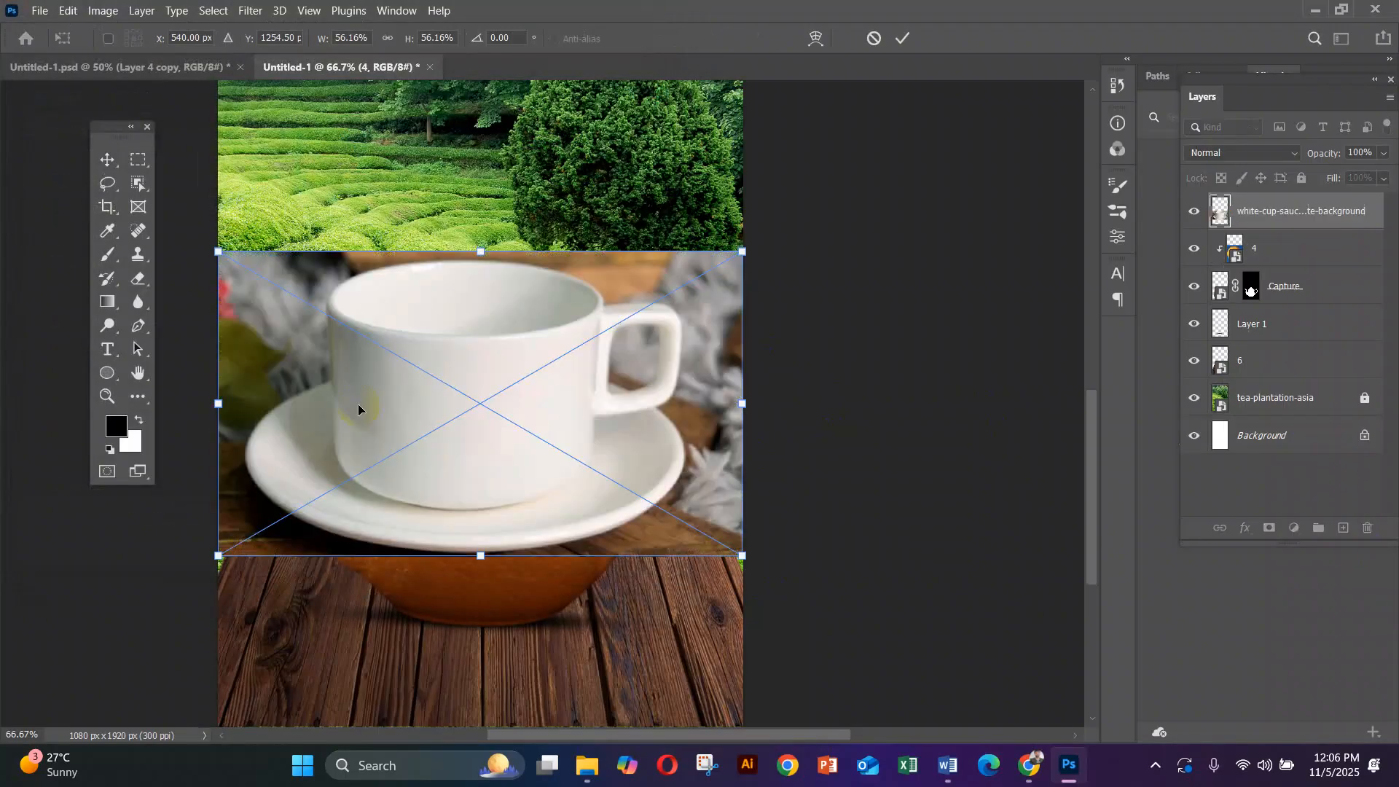
pyautogui.click(583, 432)
pyautogui.press('Return')
pyautogui.moveTo(510, 398); pyautogui.dragTo(508, 522)
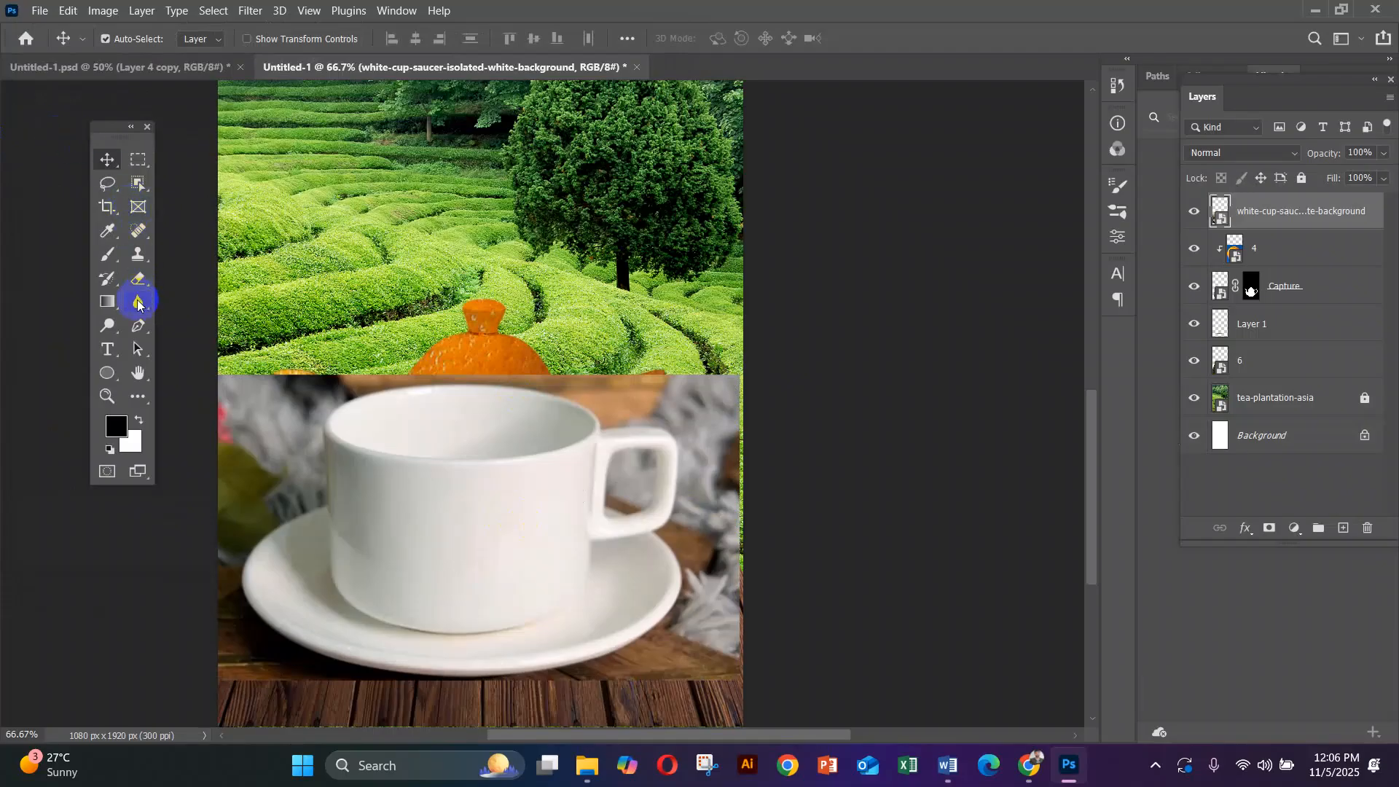
# Trace the outer contour of the white cup, its handle and the saucer with a closed Pen tool path.
pyautogui.click(137, 325)
pyautogui.click(307, 504)
pyautogui.scroll(3, 307, 504)
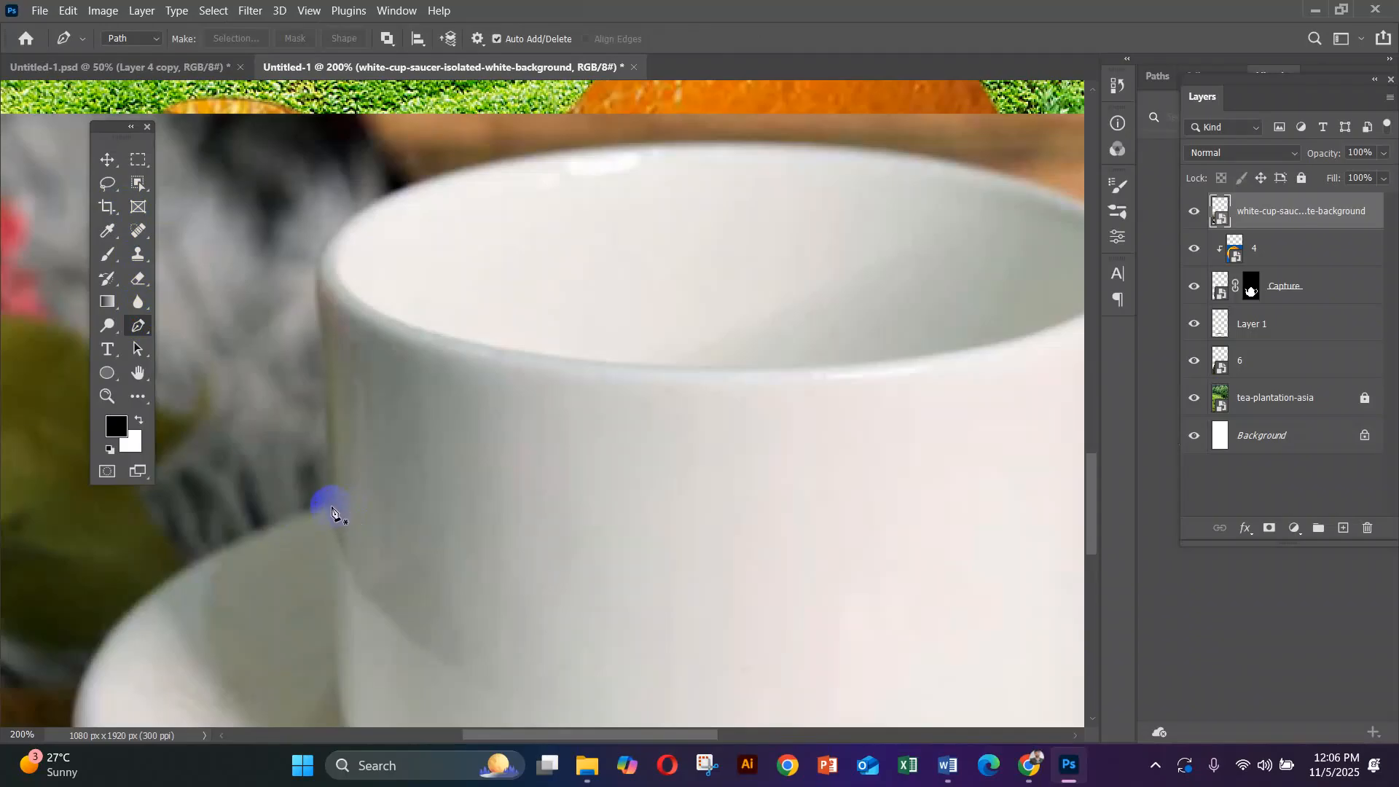
pyautogui.click(327, 508)
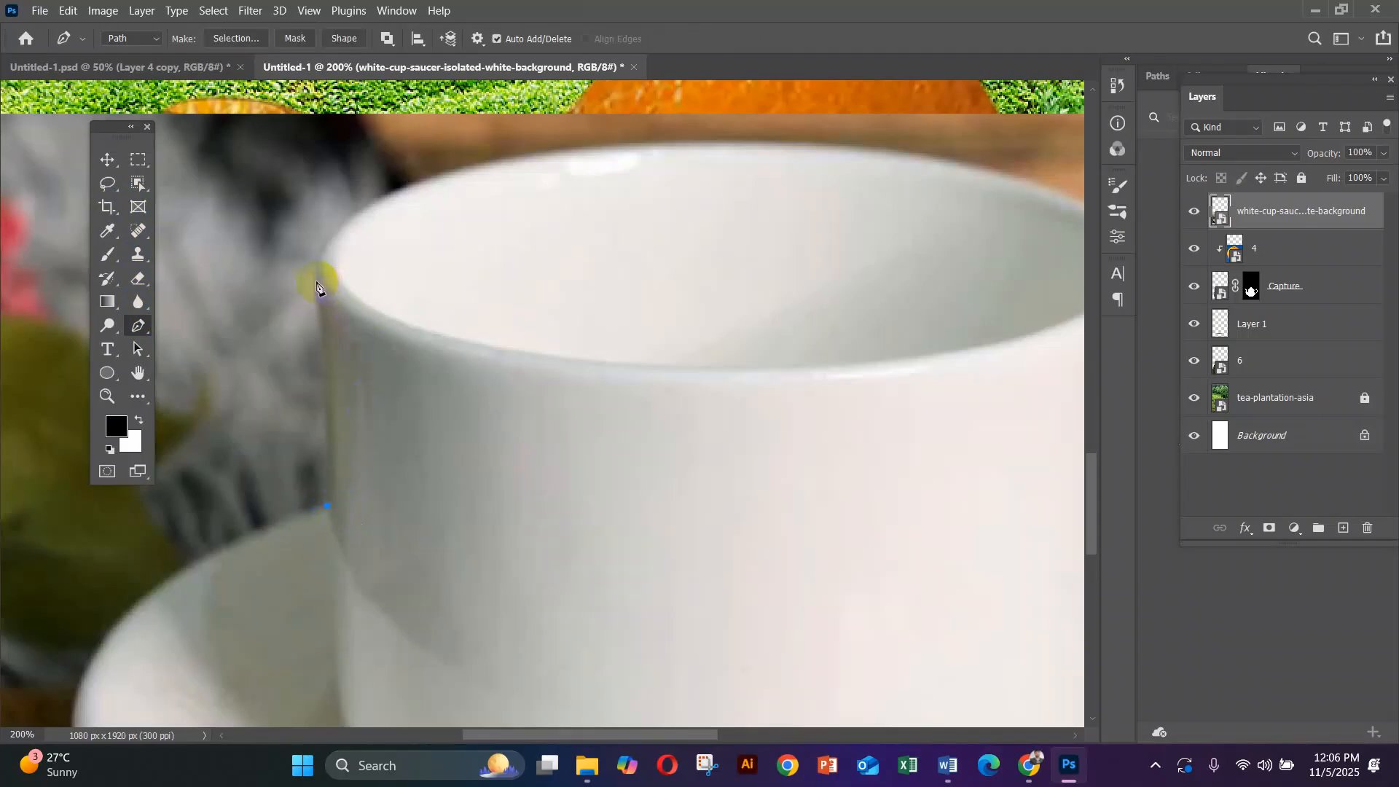
pyautogui.moveTo(313, 259); pyautogui.dragTo(313, 254)
pyautogui.moveTo(478, 162); pyautogui.dragTo(595, 141)
pyautogui.hotkey('ctrl', 'z')
pyautogui.moveTo(515, 158); pyautogui.dragTo(675, 143)
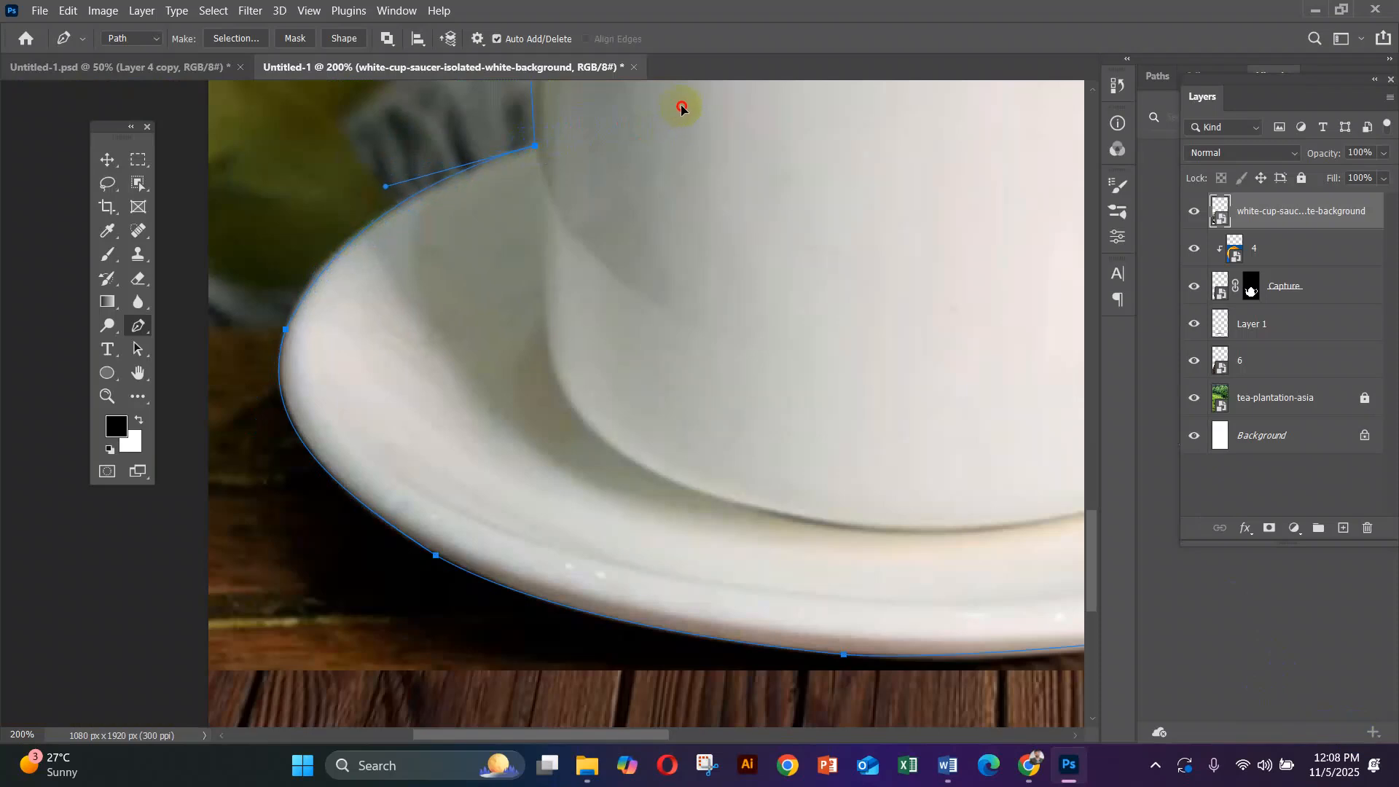
pyautogui.moveTo(754, 172); pyautogui.dragTo(284, 470)
# Trace the opening inside the cup's handle with a closed Pen tool path.
pyautogui.moveTo(639, 397); pyautogui.dragTo(534, 306)
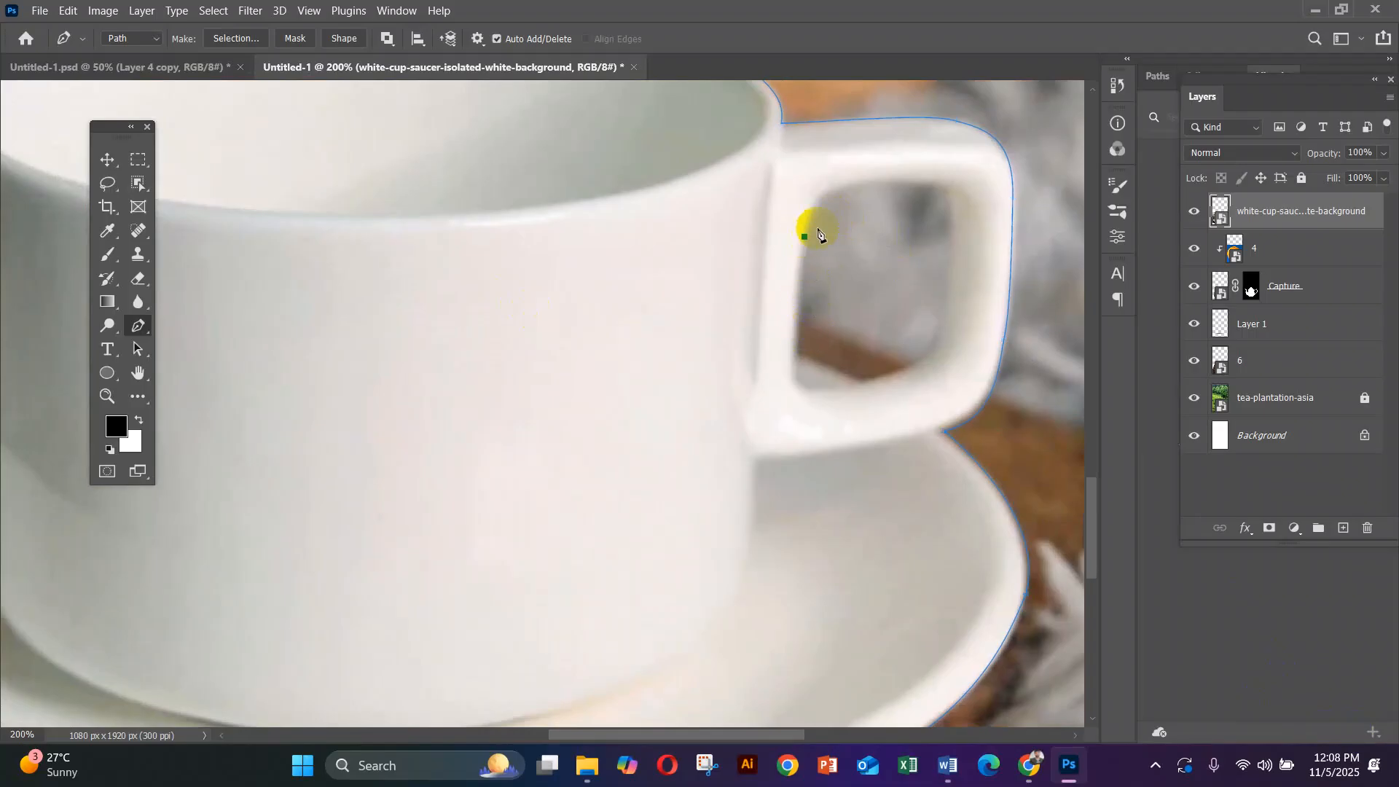
pyautogui.moveTo(850, 187); pyautogui.dragTo(902, 182)
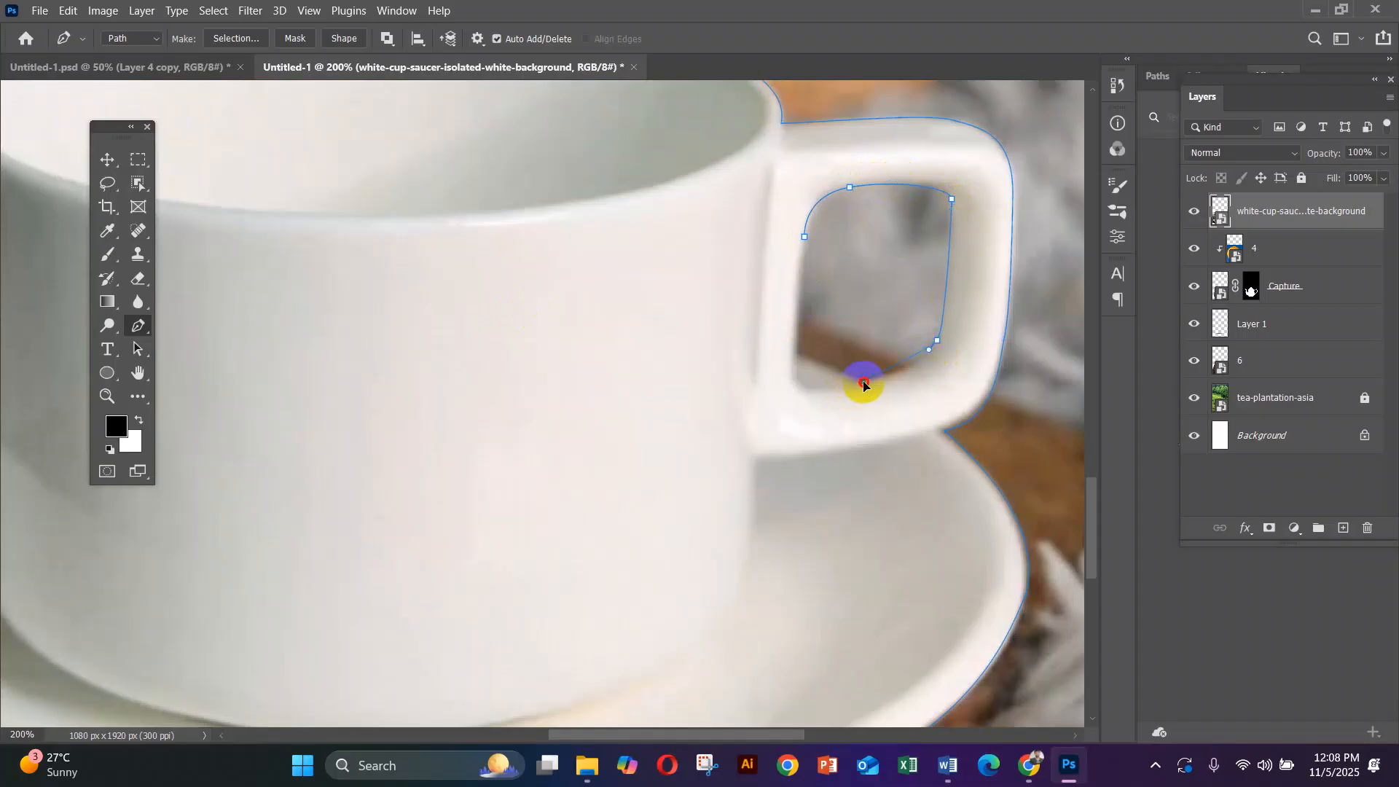
pyautogui.hotkey('ctrl', 'z')
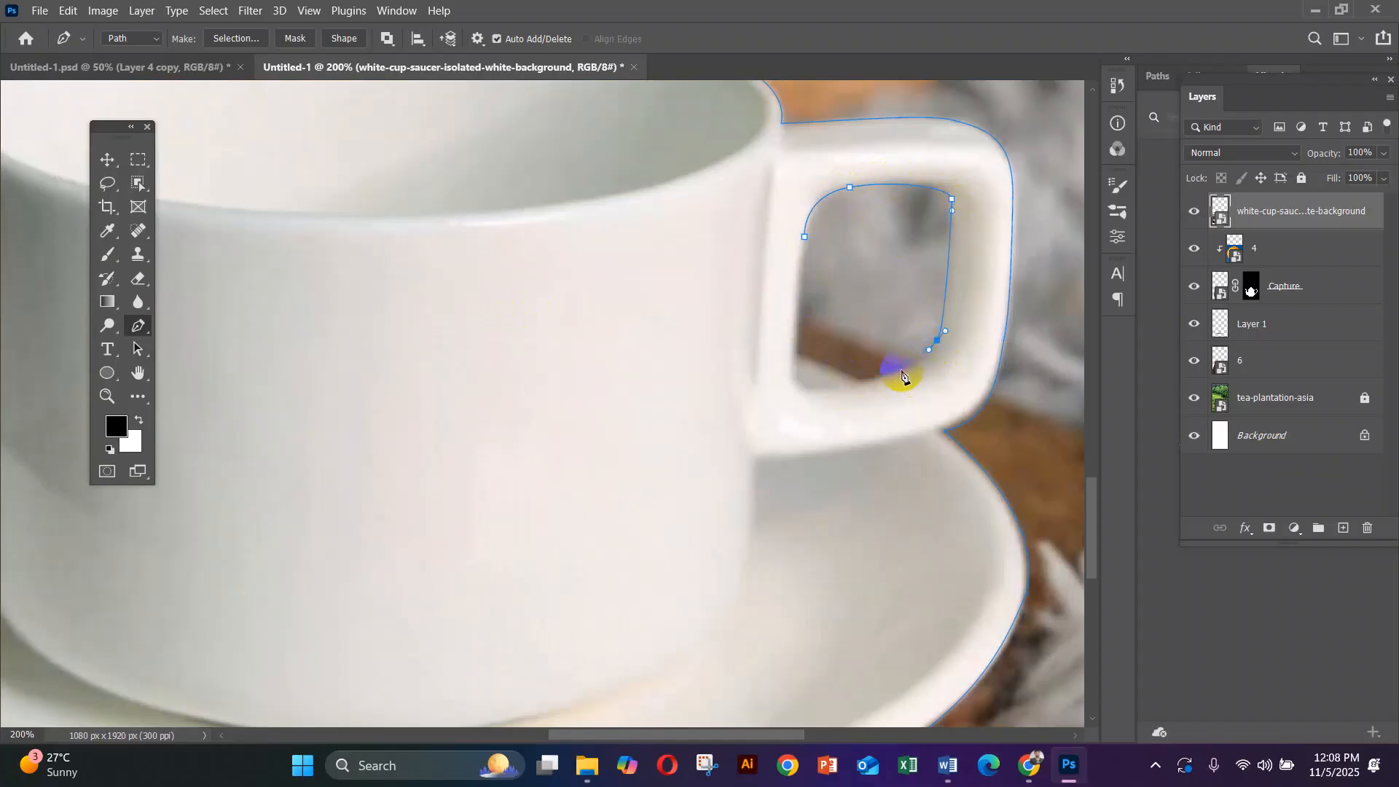
pyautogui.click(855, 381)
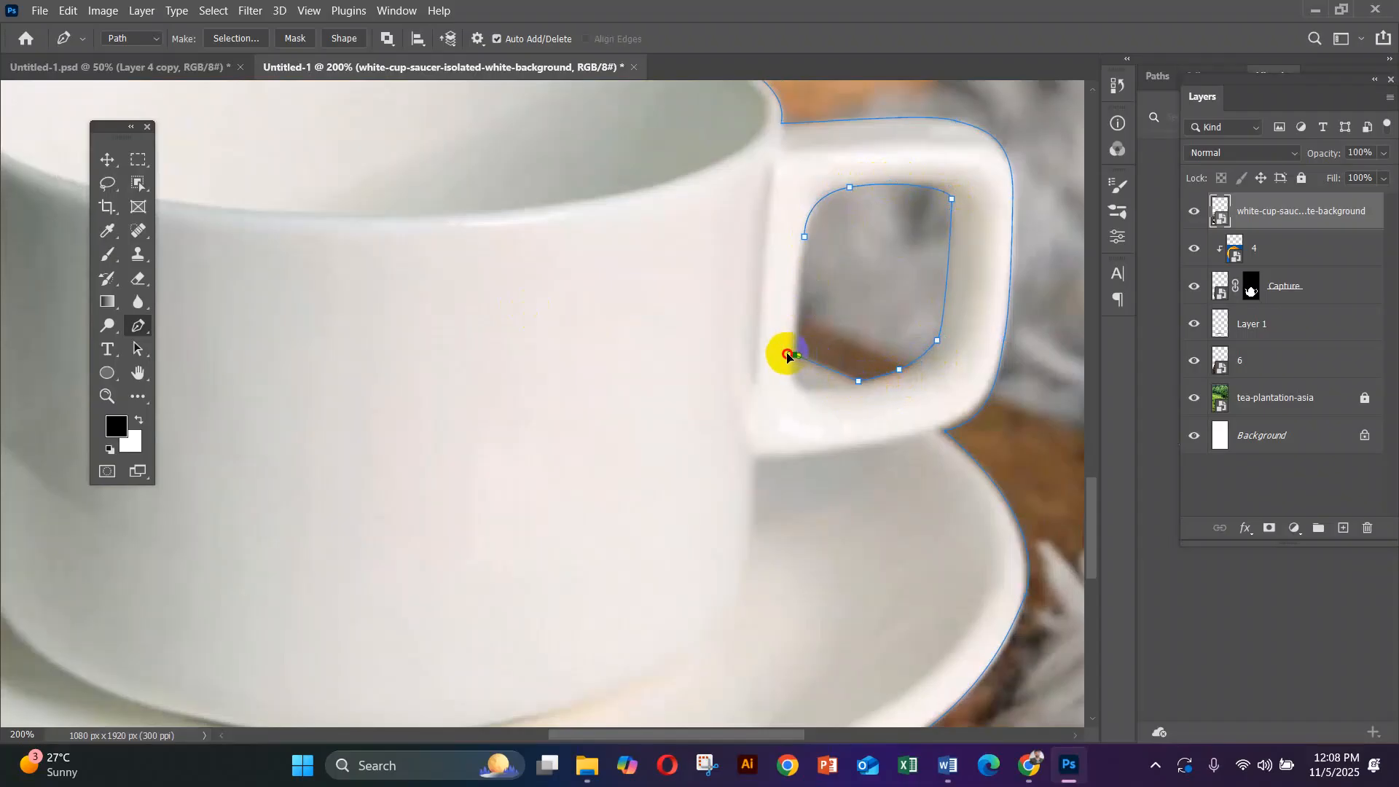
pyautogui.moveTo(782, 355); pyautogui.dragTo(800, 322)
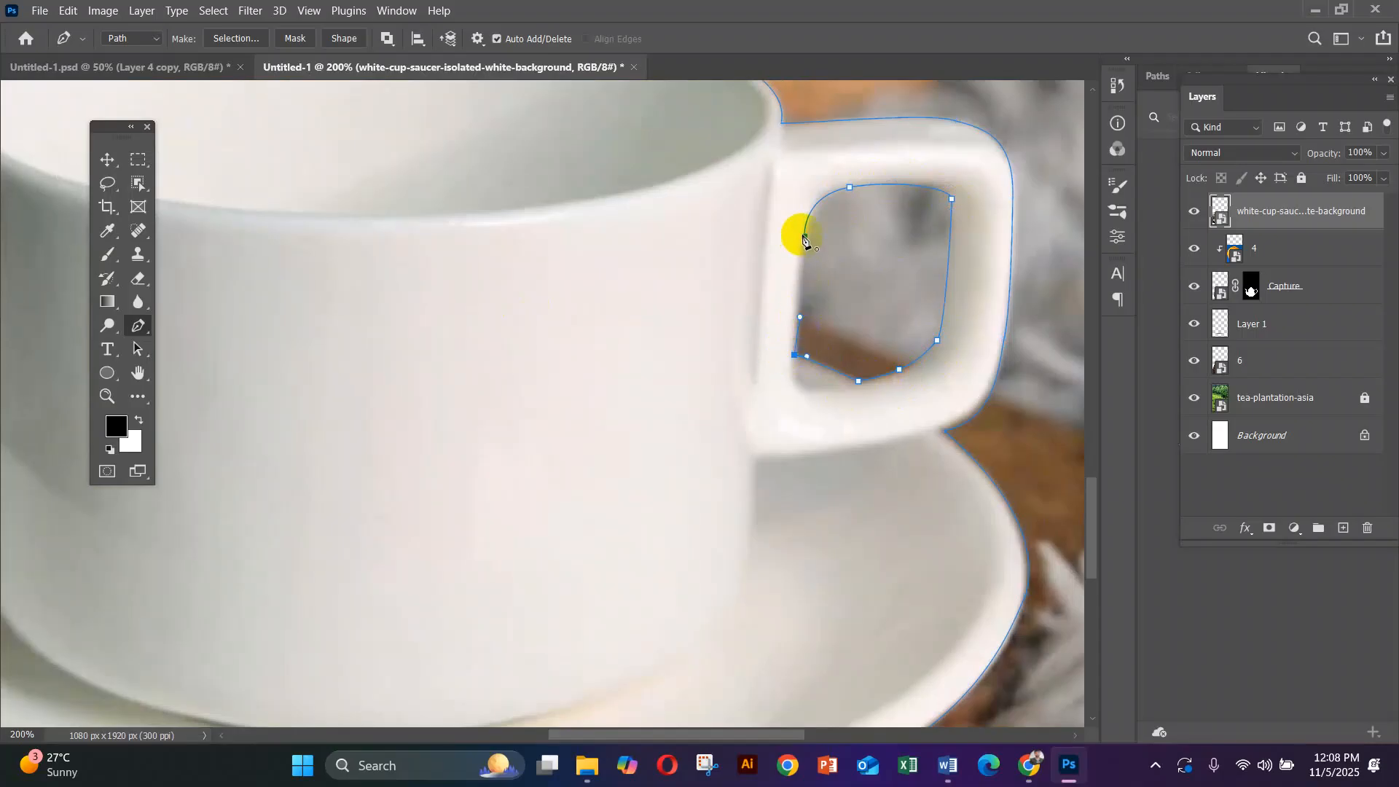
pyautogui.hotkey('ctrl', '-')
pyautogui.hotkey('ctrl', '-')
pyautogui.hotkey('ctrl', '-')
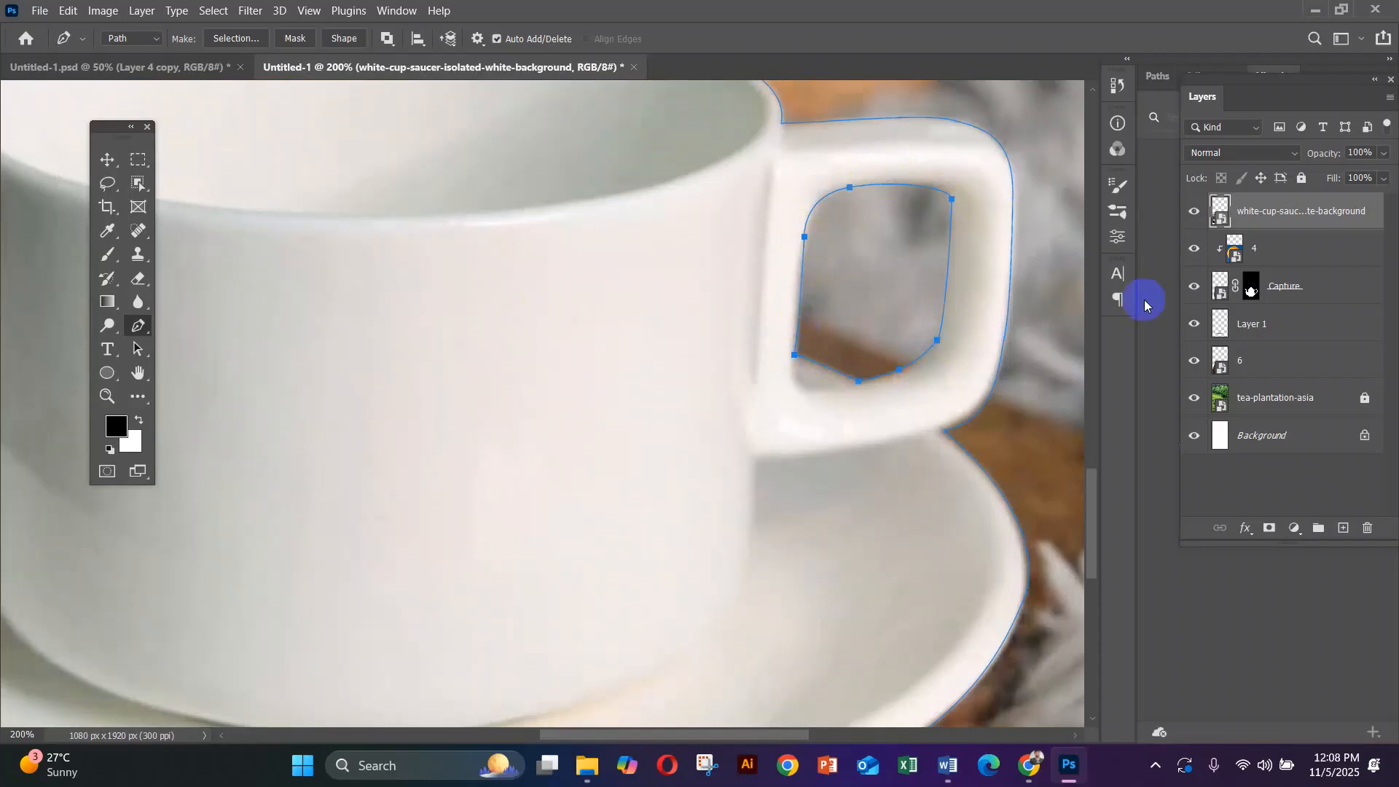
# Try to make a new anti-aliased selection from the cup path with a 1-pixel feather radius.
pyautogui.click(550, 403)
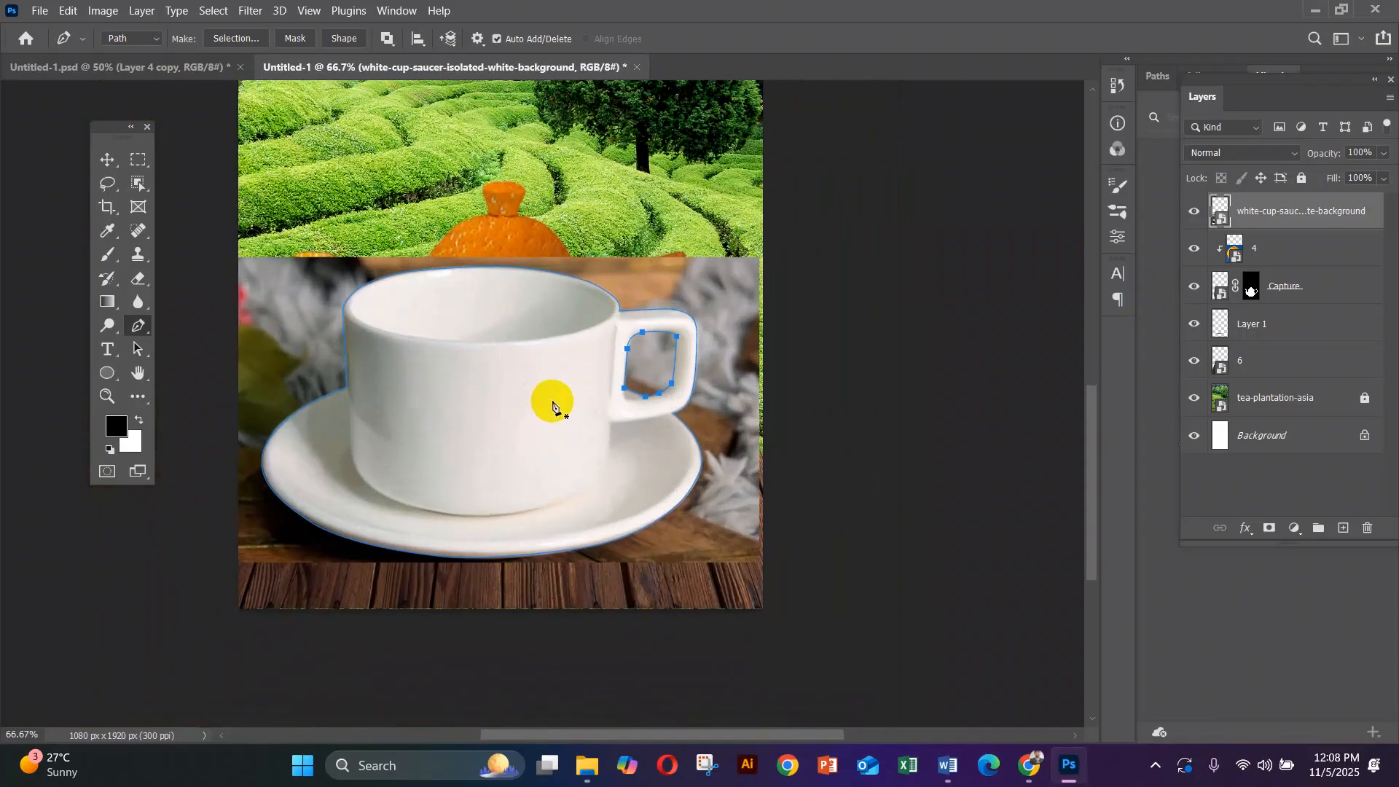
pyautogui.rightClick(646, 360)
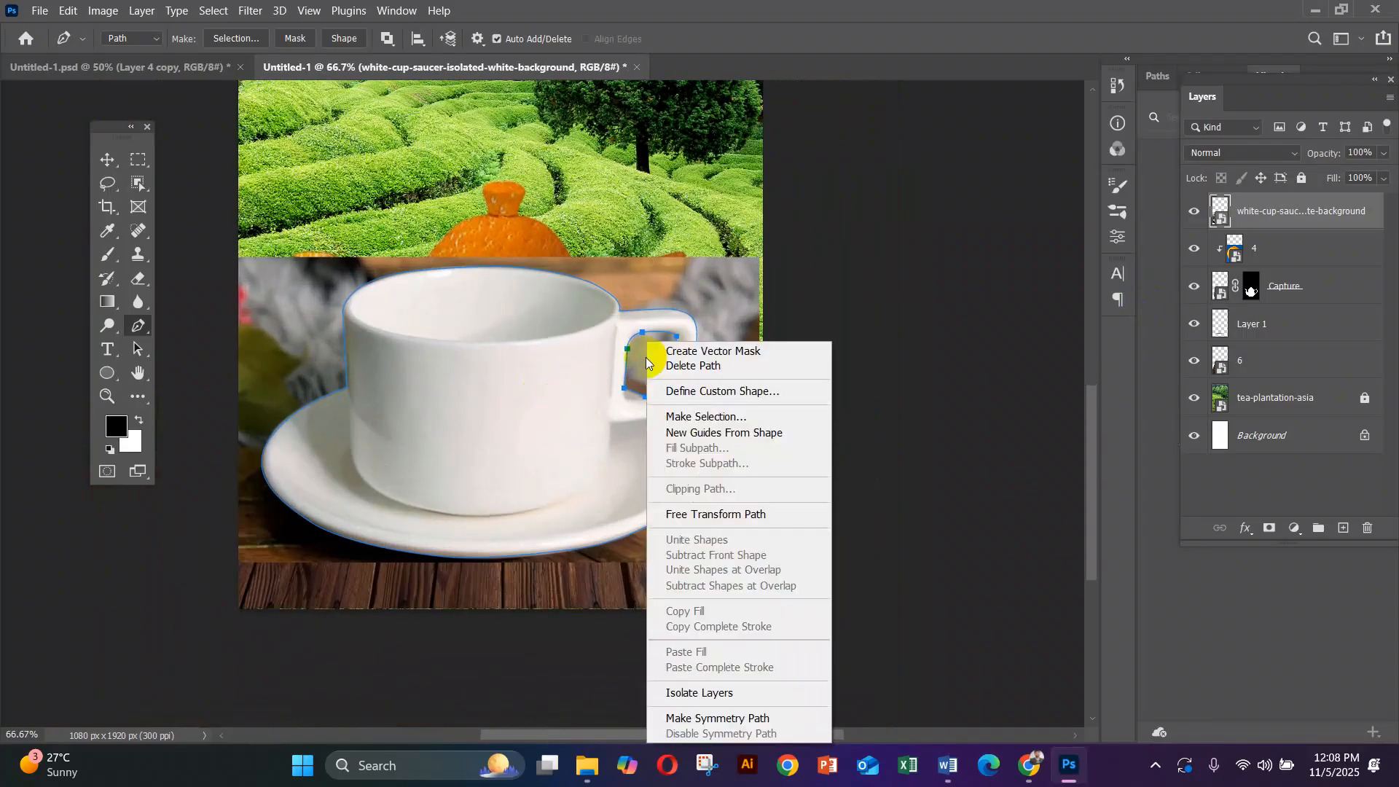
pyautogui.click(712, 417)
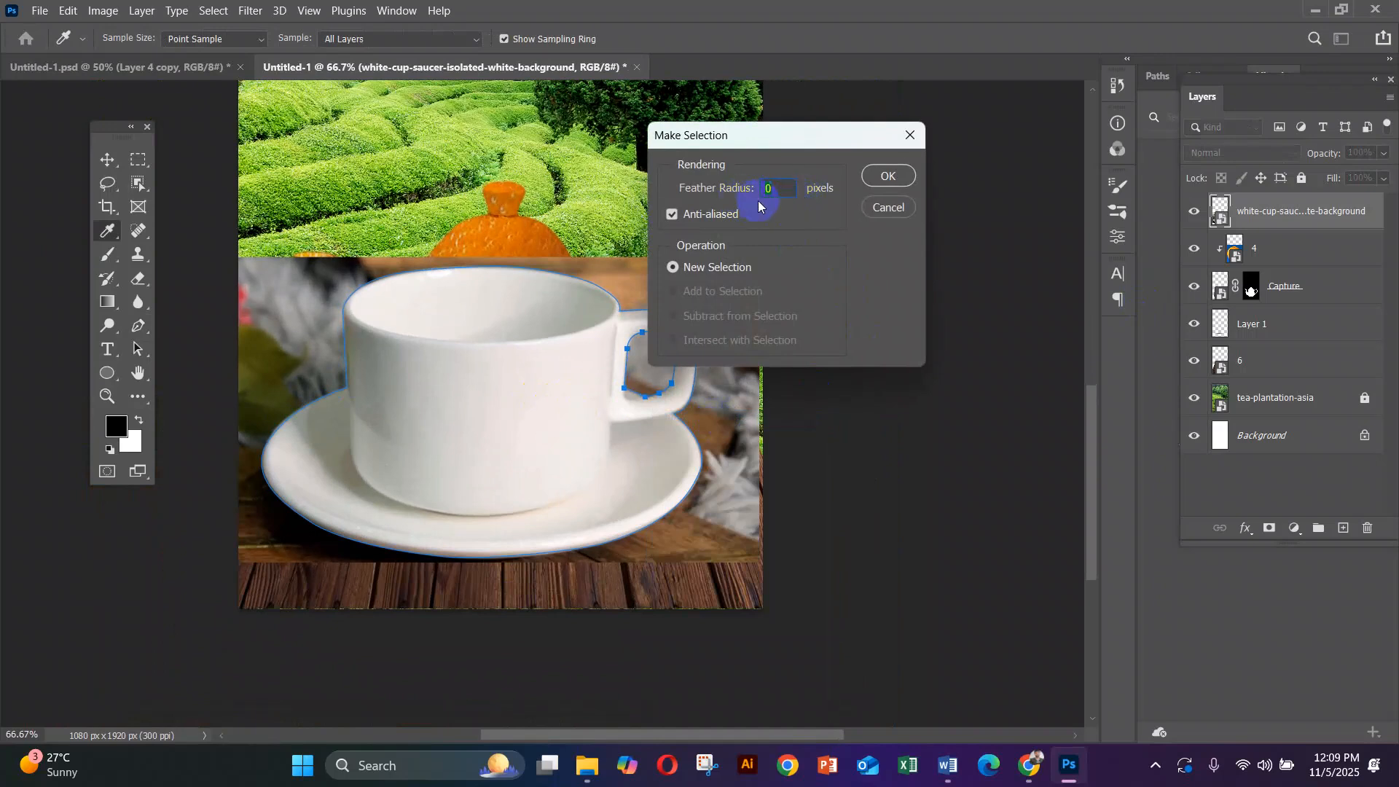
pyautogui.write('1')
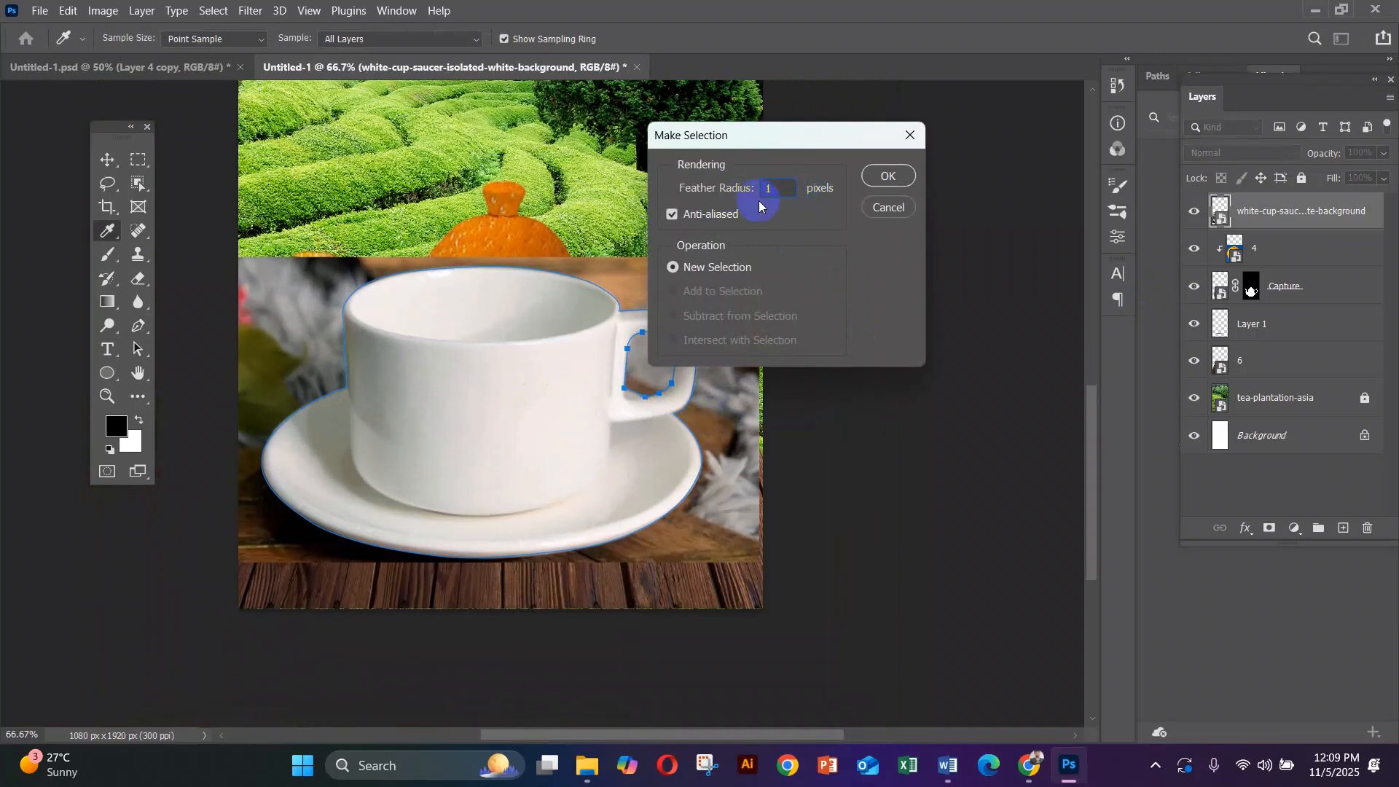
pyautogui.click(888, 175)
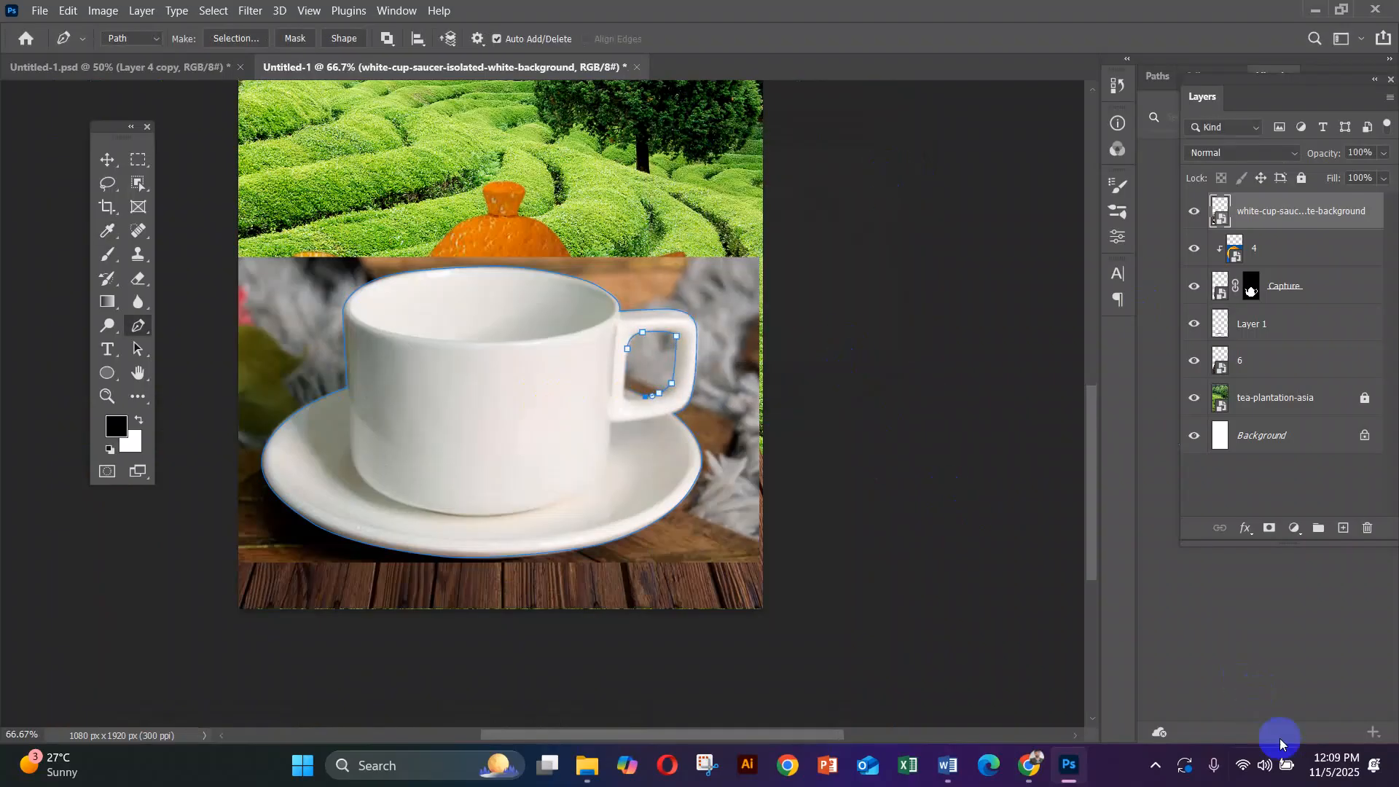
# Turn the cup paths into a selection, feather it by 1 pixel and apply it as a layer mask on the cup layer.
pyautogui.hotkey('ctrl', 'Return')
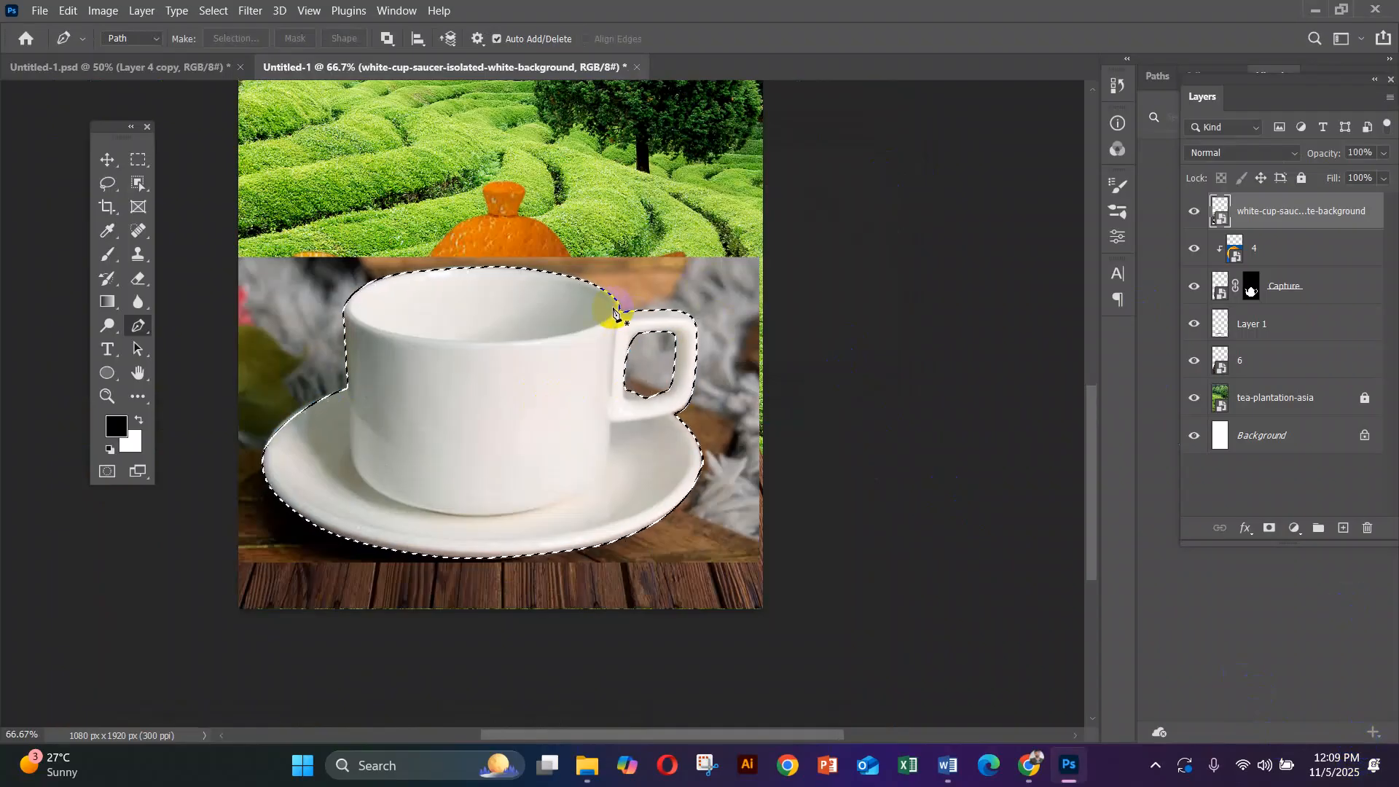
pyautogui.hotkey('shift', 'F6')
pyautogui.doubleClick(875, 210)
pyautogui.write('1')
pyautogui.click(974, 208)
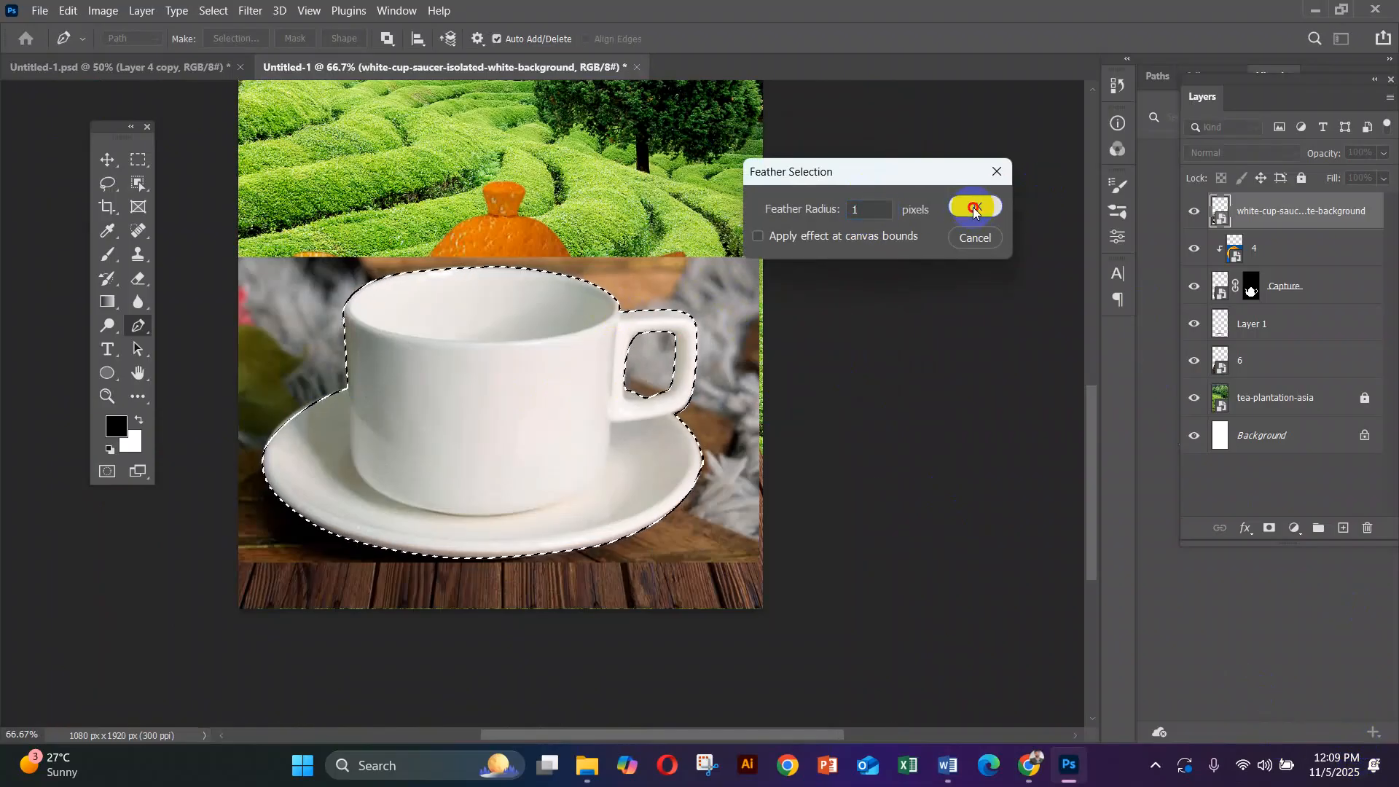
pyautogui.click(1269, 527)
# Scale the masked cup and saucer to less than half size and place it on the table before the teapot's spout side.
pyautogui.click(107, 160)
pyautogui.click(716, 334)
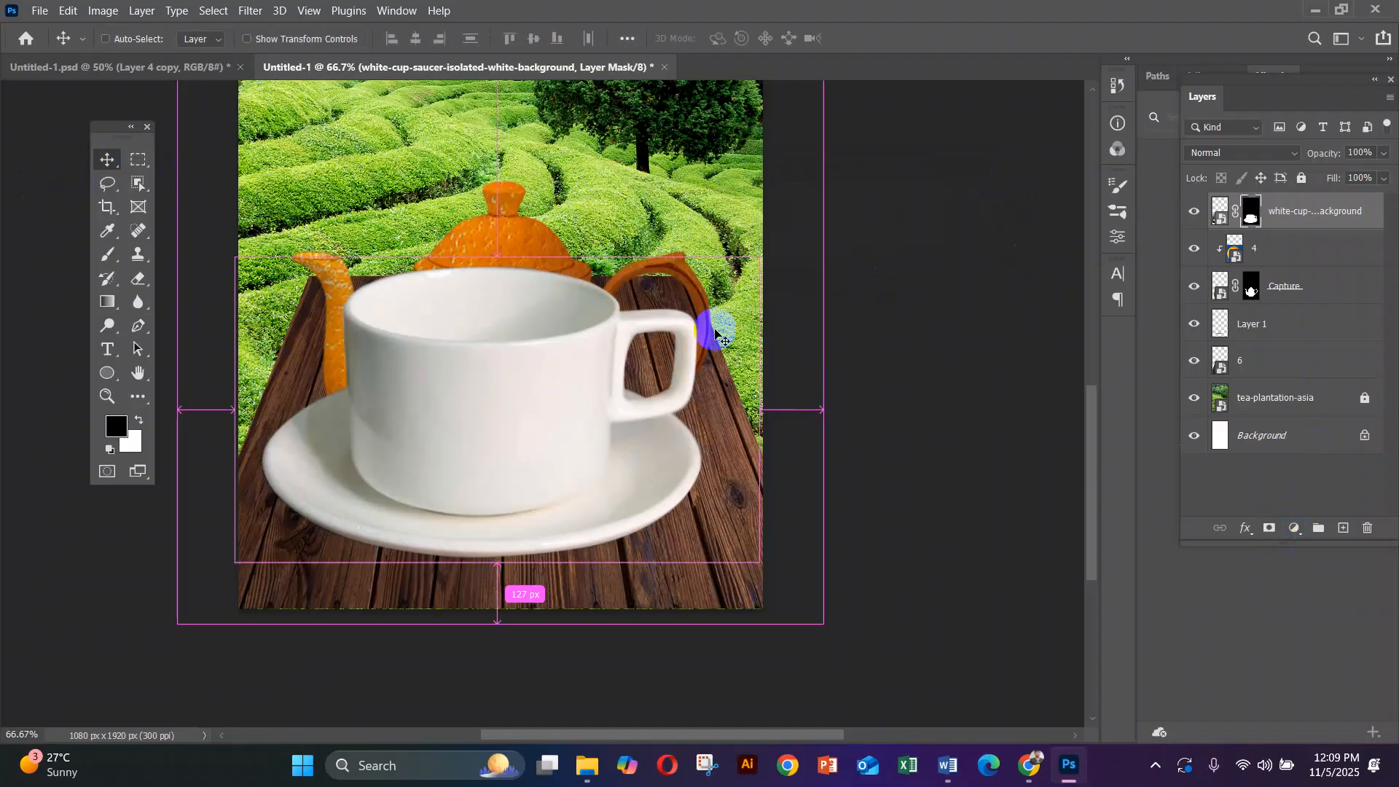
pyautogui.hotkey('ctrl', 't')
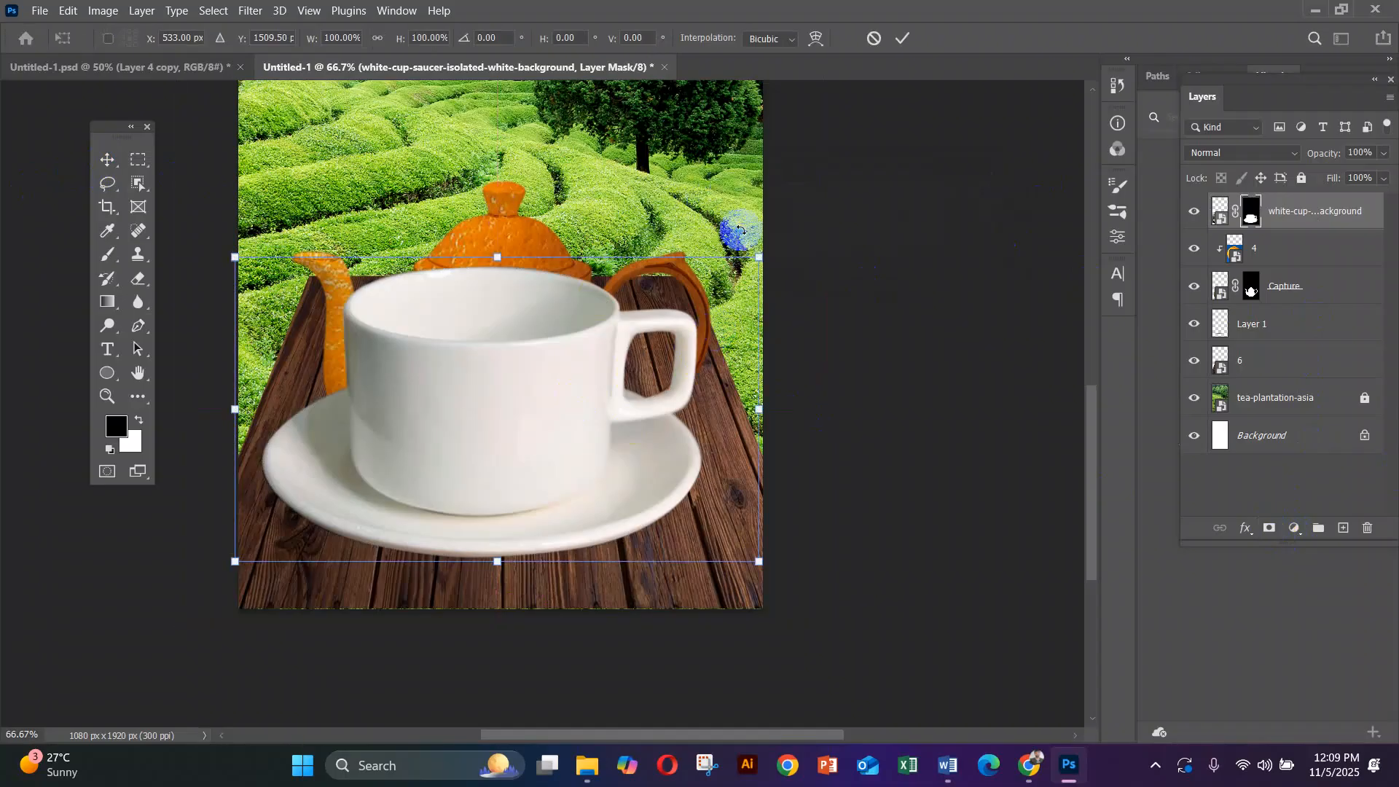
pyautogui.moveTo(497, 257); pyautogui.dragTo(478, 413)
pyautogui.moveTo(489, 485); pyautogui.dragTo(391, 499)
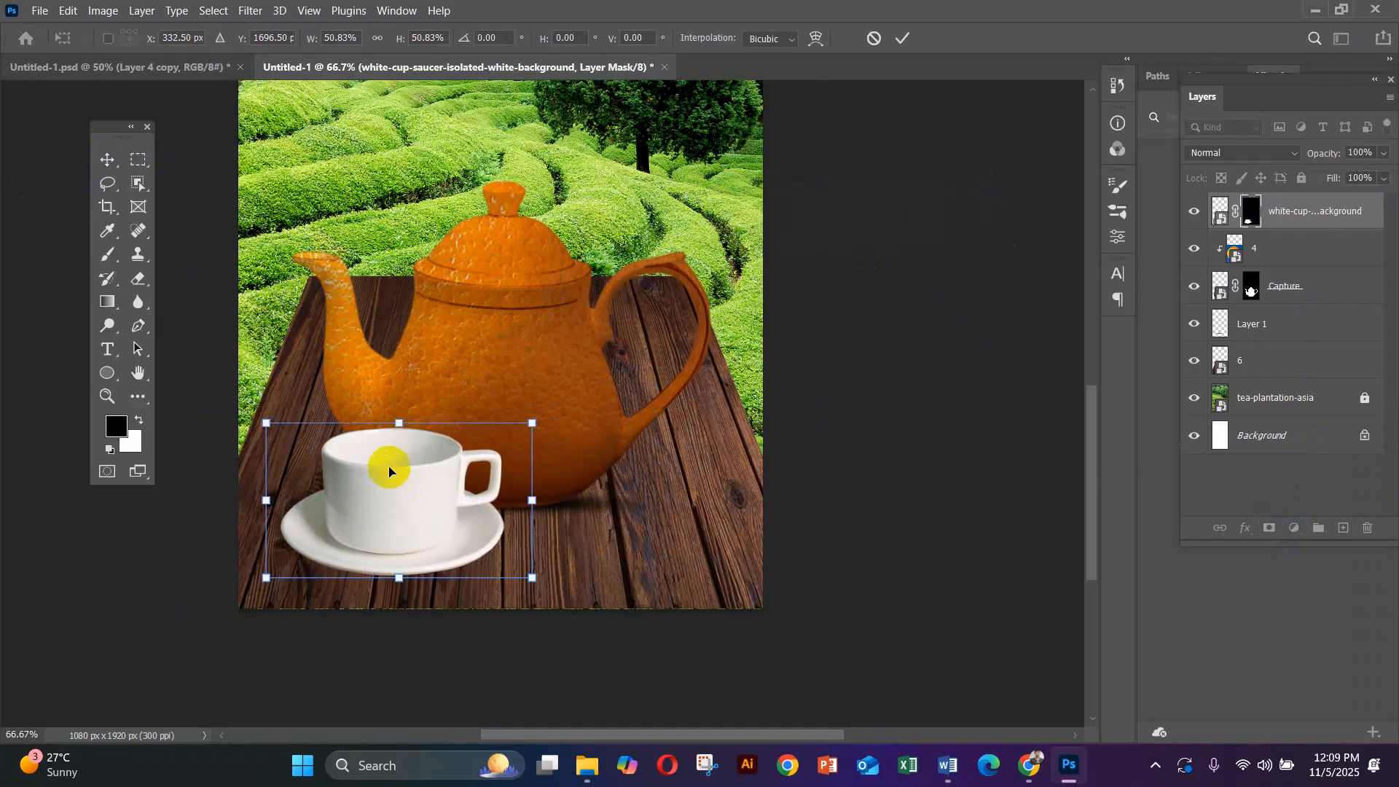
pyautogui.moveTo(398, 423); pyautogui.dragTo(396, 443)
pyautogui.moveTo(416, 513); pyautogui.dragTo(403, 502)
pyautogui.press('Return')
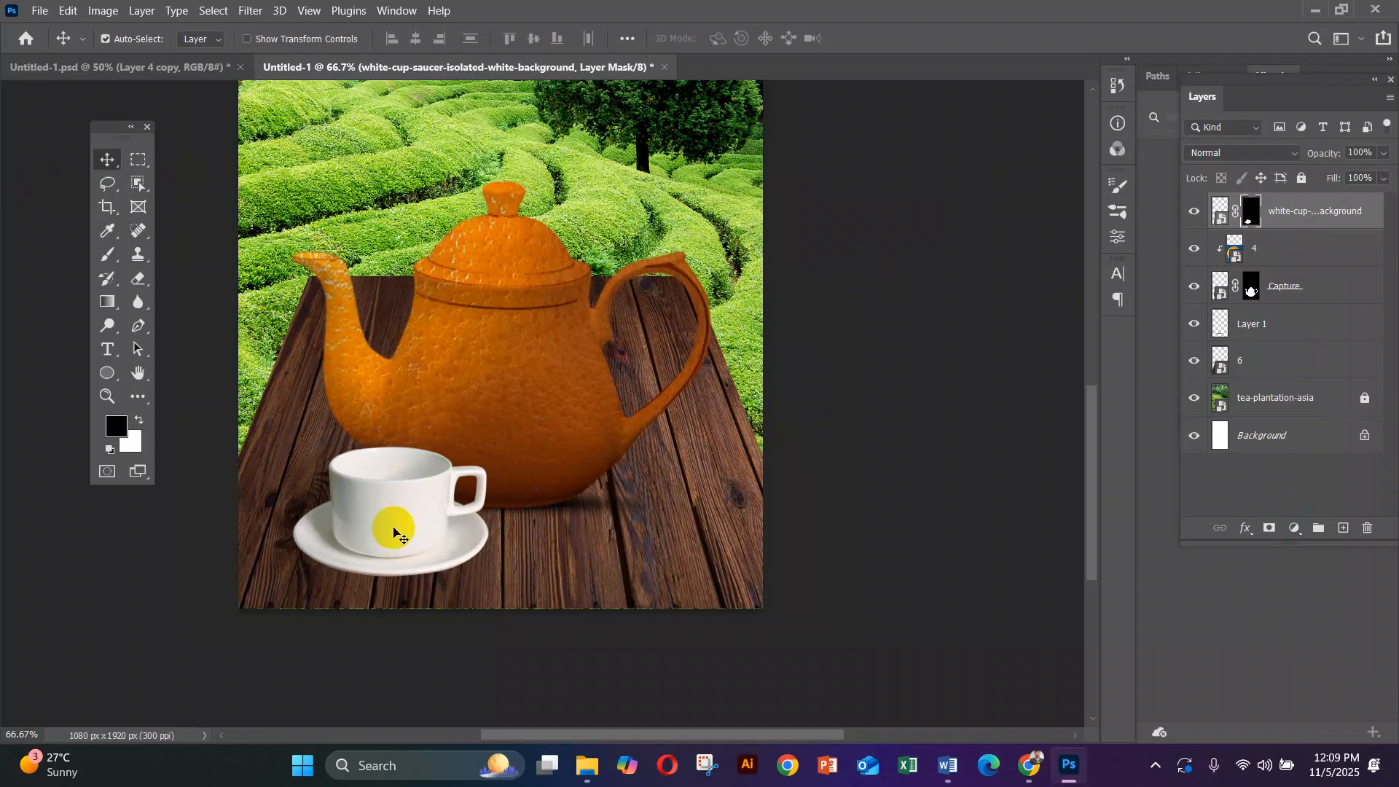
# Create a new layer directly beneath the cup layer and try a thin black brush dab under the saucer.
pyautogui.click(1117, 233)
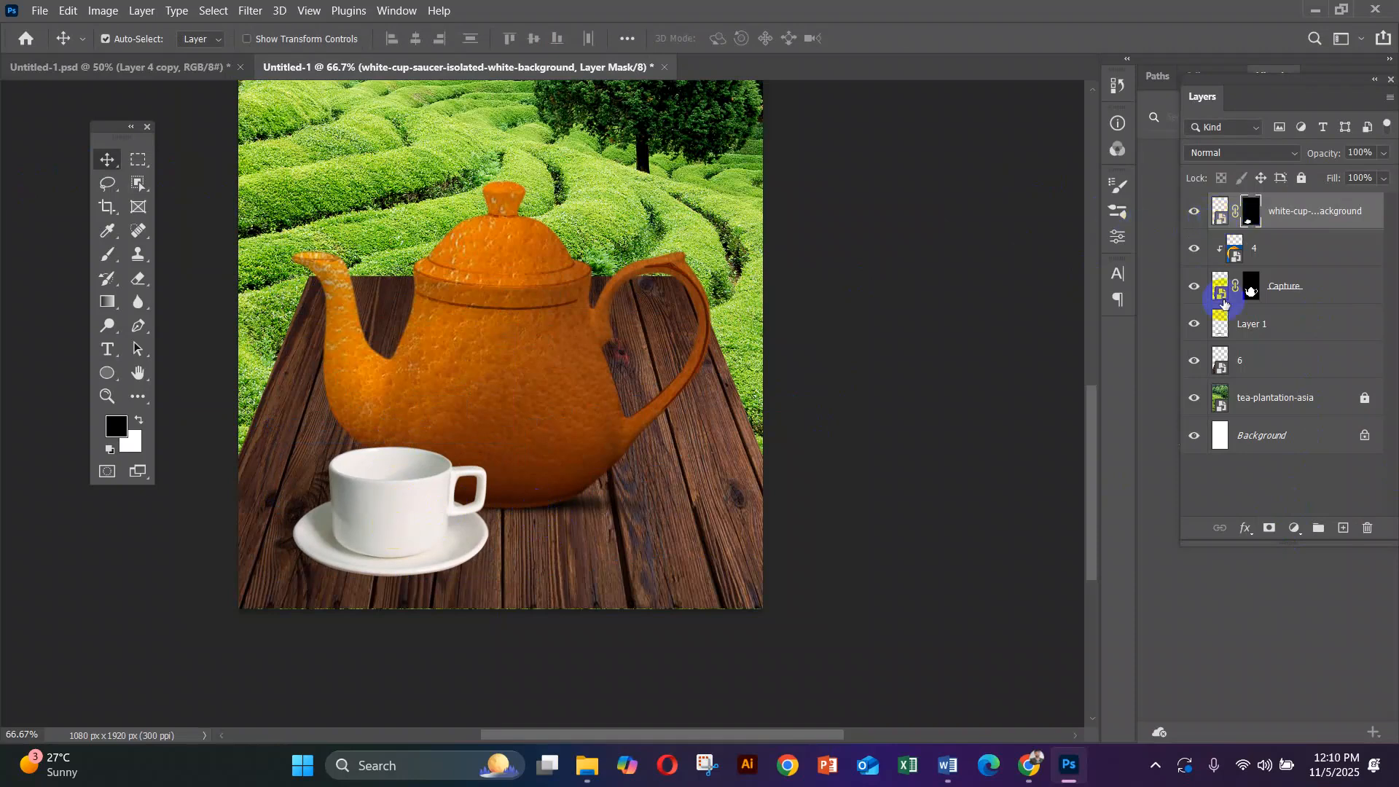
pyautogui.click(1350, 528)
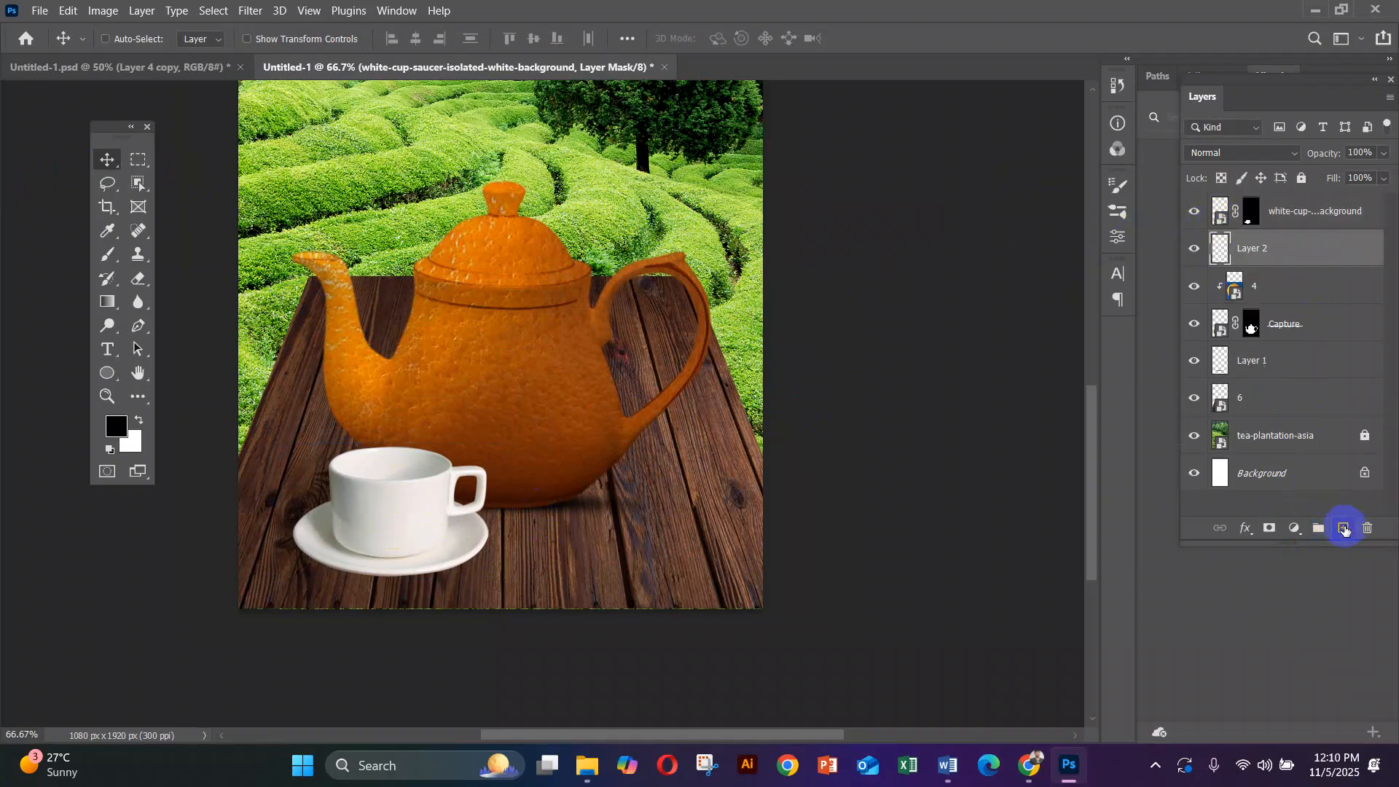
pyautogui.keyDown('ctrl'); pyautogui.click(1221, 222); pyautogui.keyUp('ctrl')
pyautogui.click(101, 230)
pyautogui.click(109, 254)
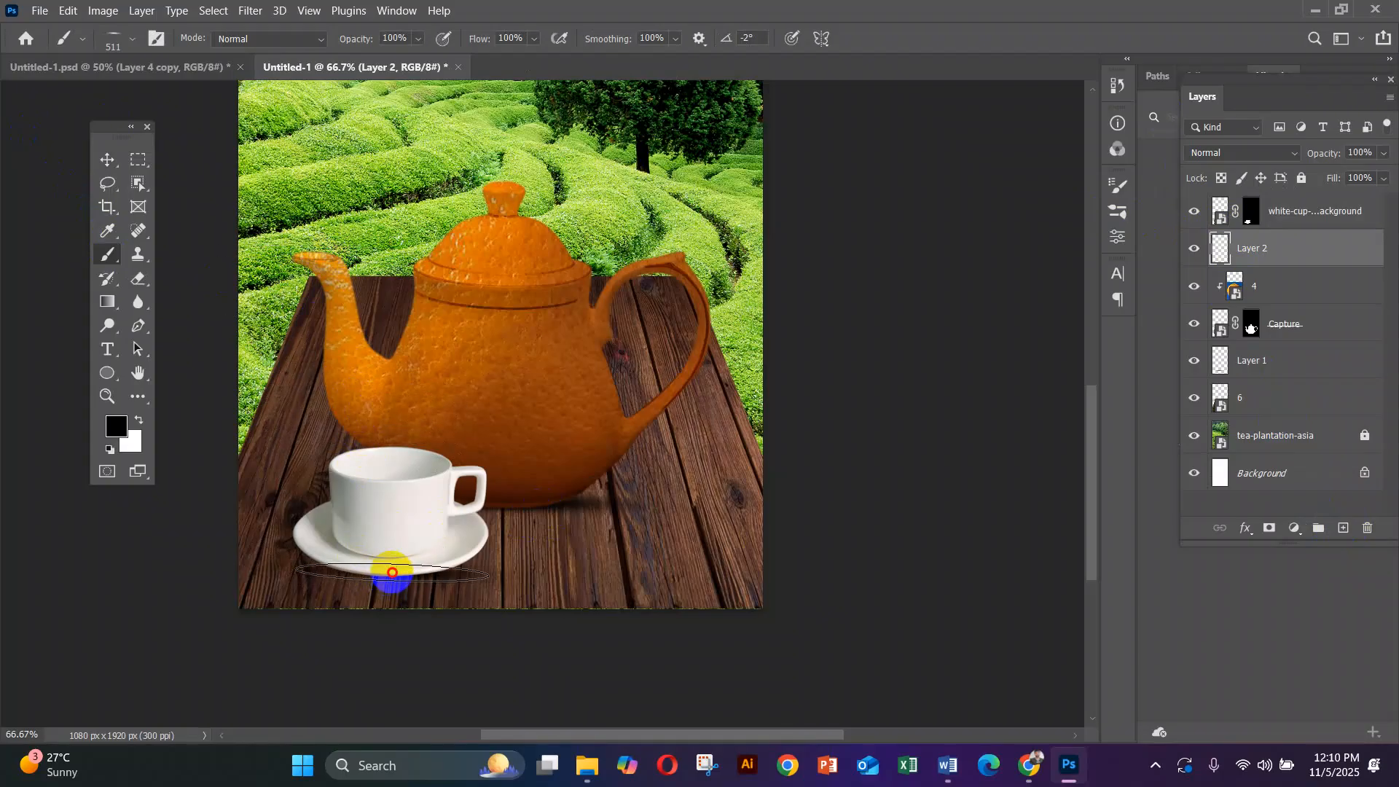
pyautogui.click(392, 572)
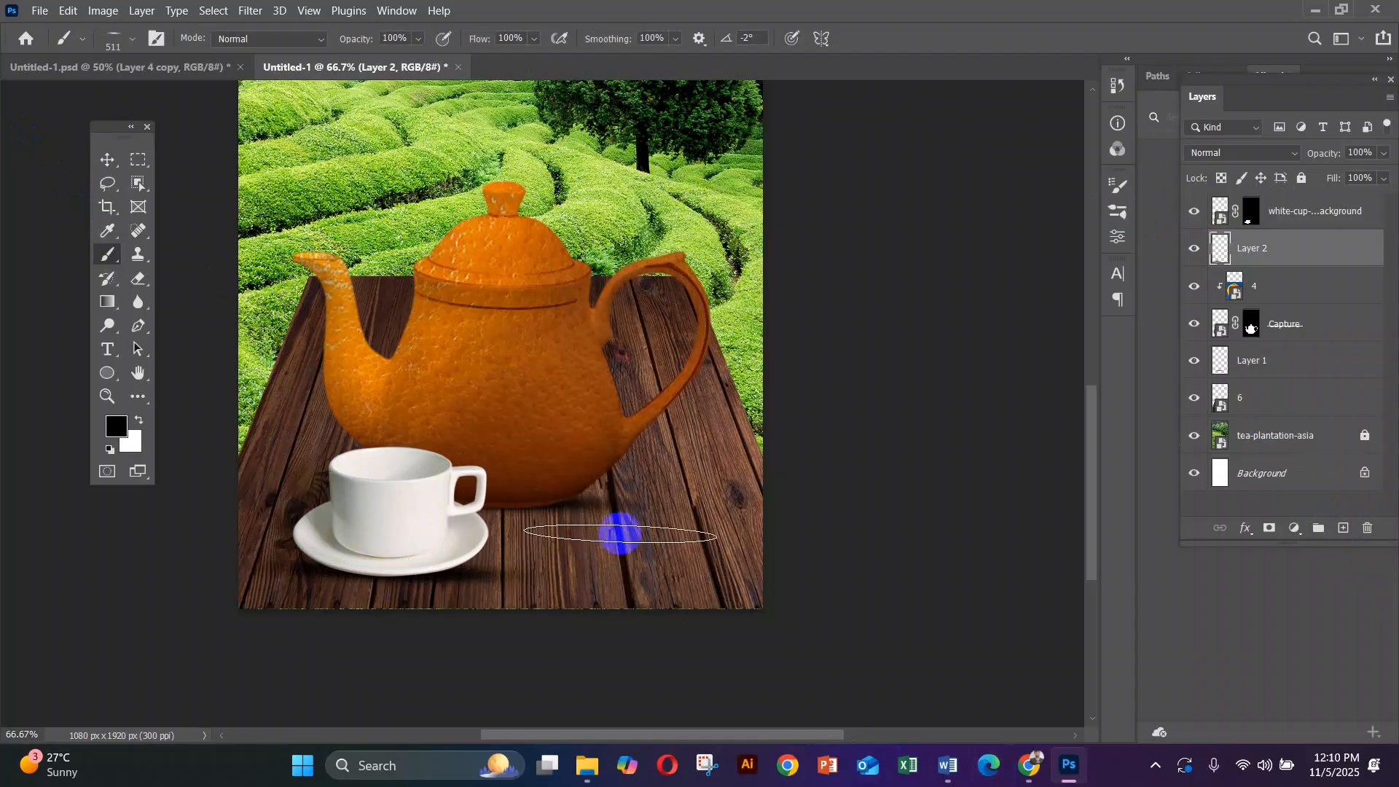
pyautogui.hotkey('ctrl', 'z')
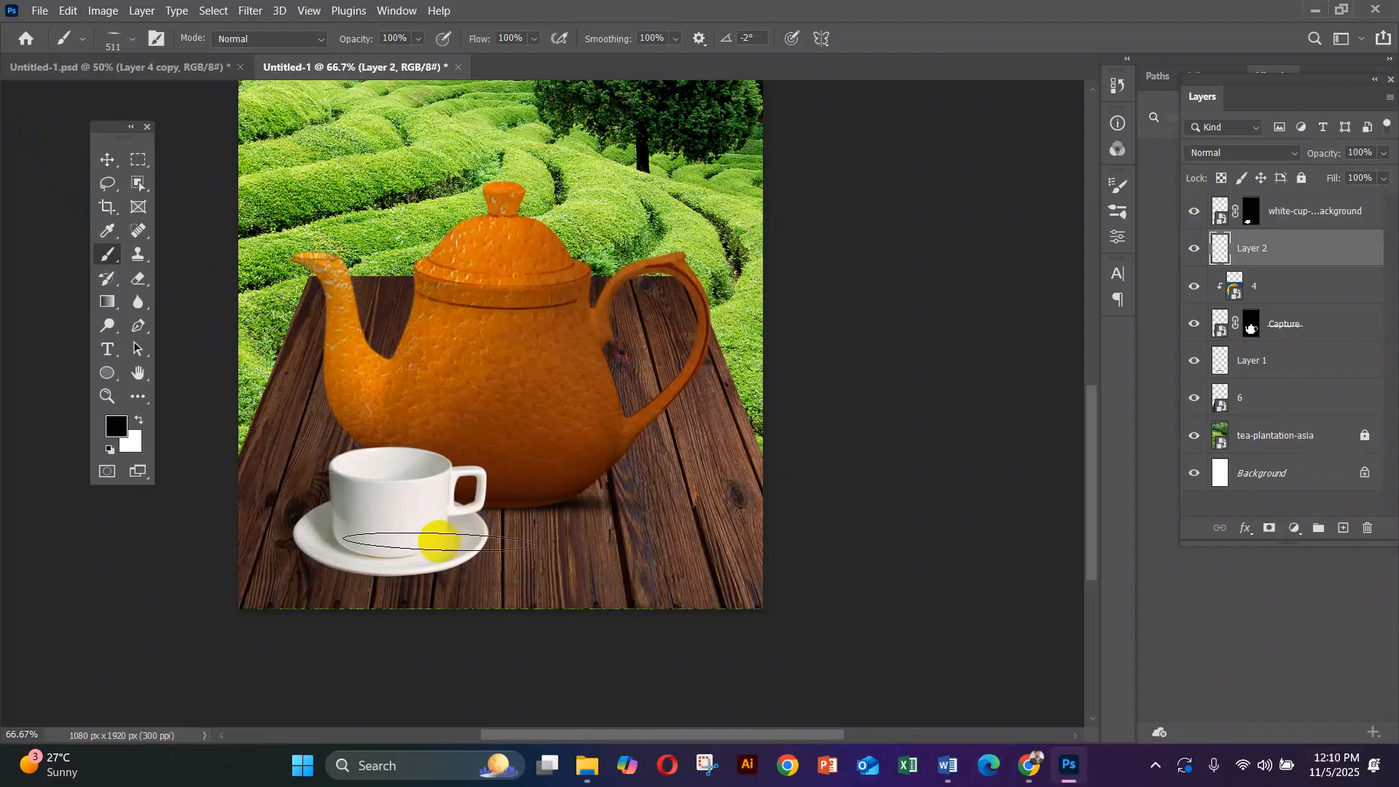
# Increase the roundness of the 511 px brush tip and paint a soft black shadow beneath the saucer.
pyautogui.rightClick(405, 535)
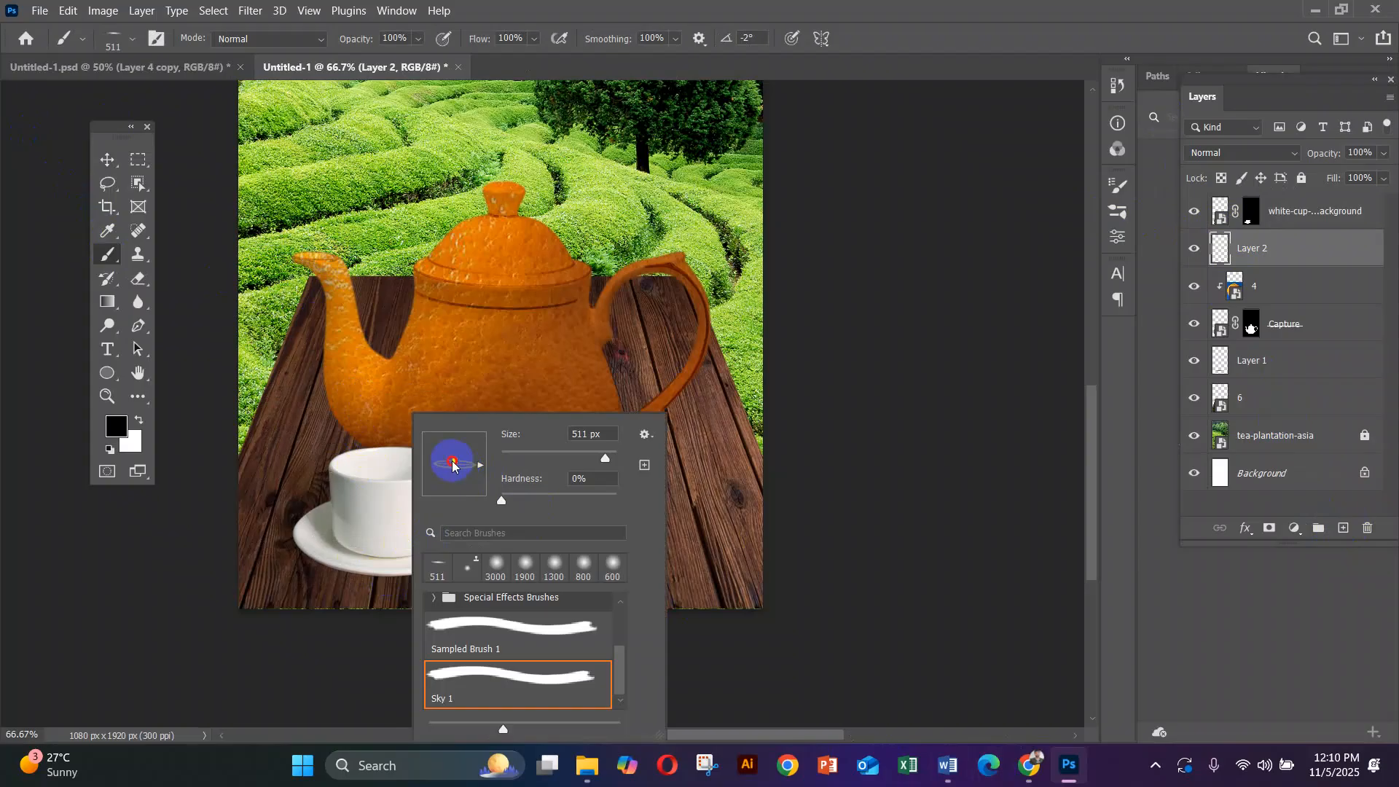
pyautogui.moveTo(452, 457); pyautogui.dragTo(453, 457)
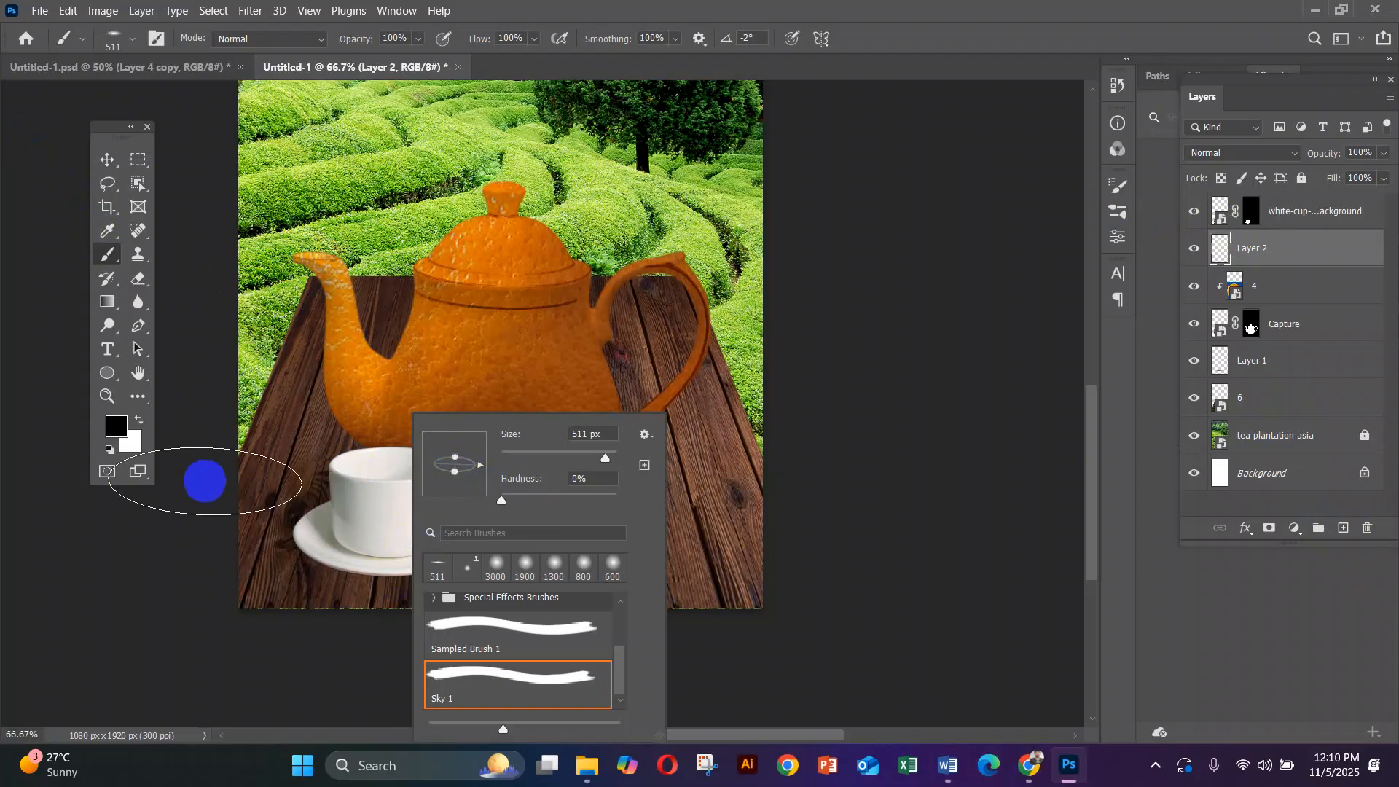
pyautogui.click(129, 568)
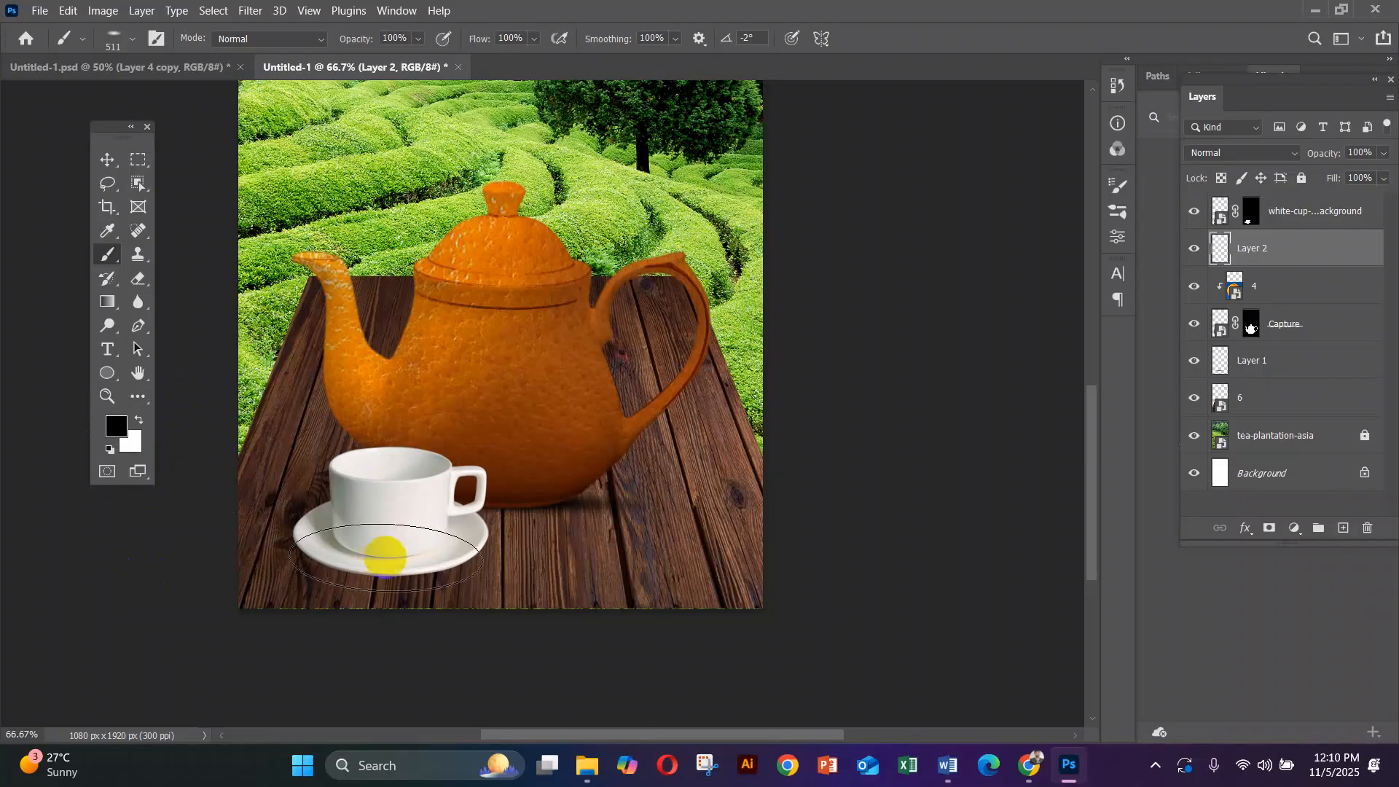
pyautogui.click(384, 547)
pyautogui.click(378, 538)
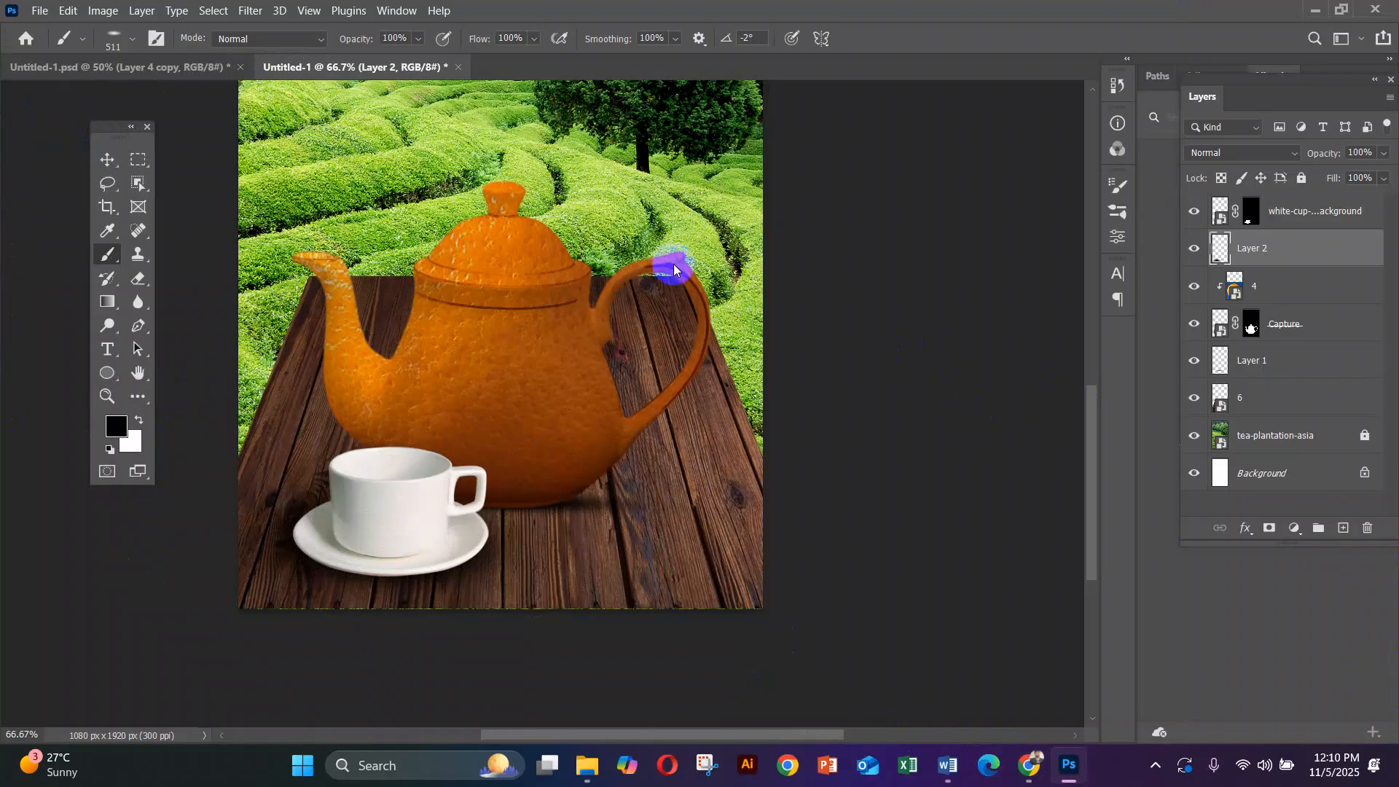
# Place the orange photo 4.JPG as an embedded image and bring its layer to the front, above the cup layer.
pyautogui.click(108, 160)
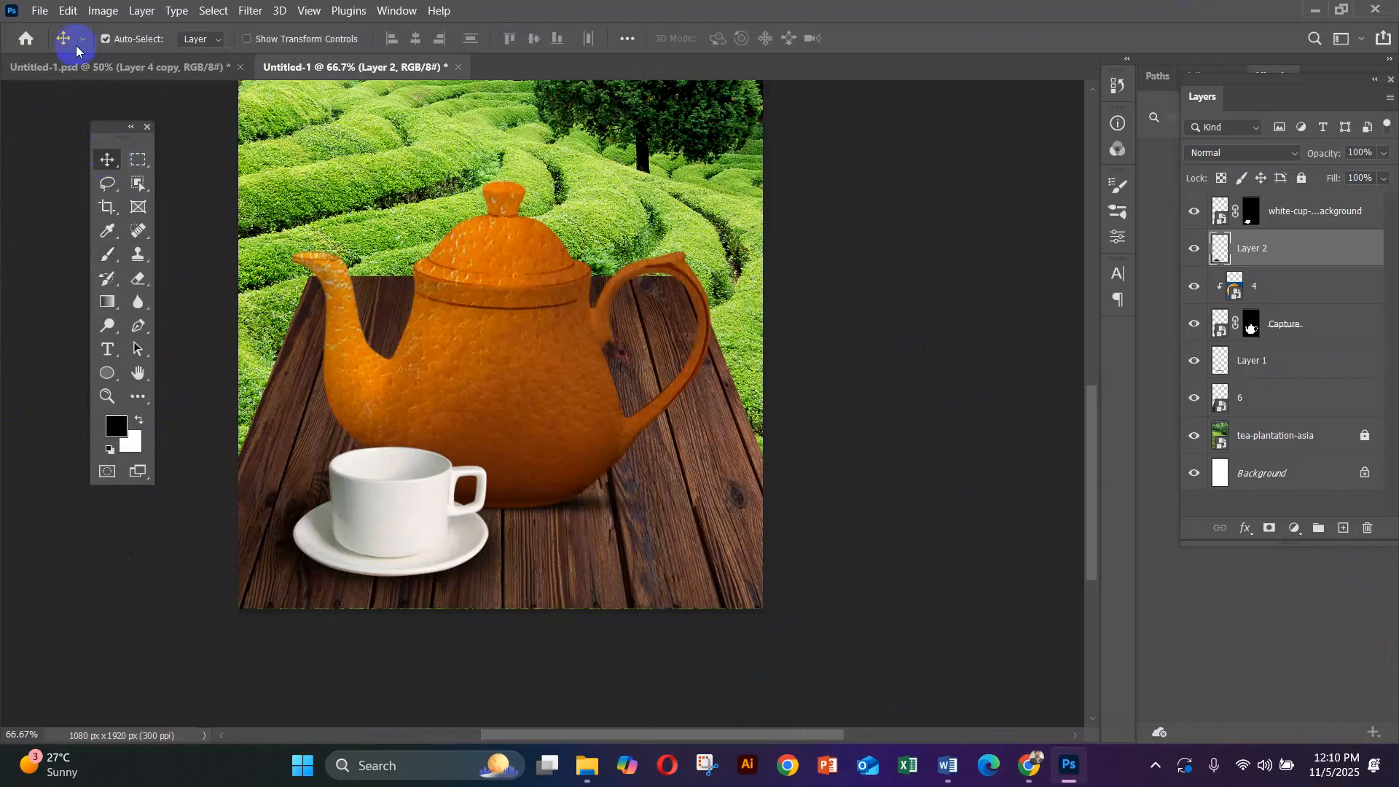
pyautogui.click(41, 10)
pyautogui.click(108, 373)
pyautogui.doubleClick(314, 155)
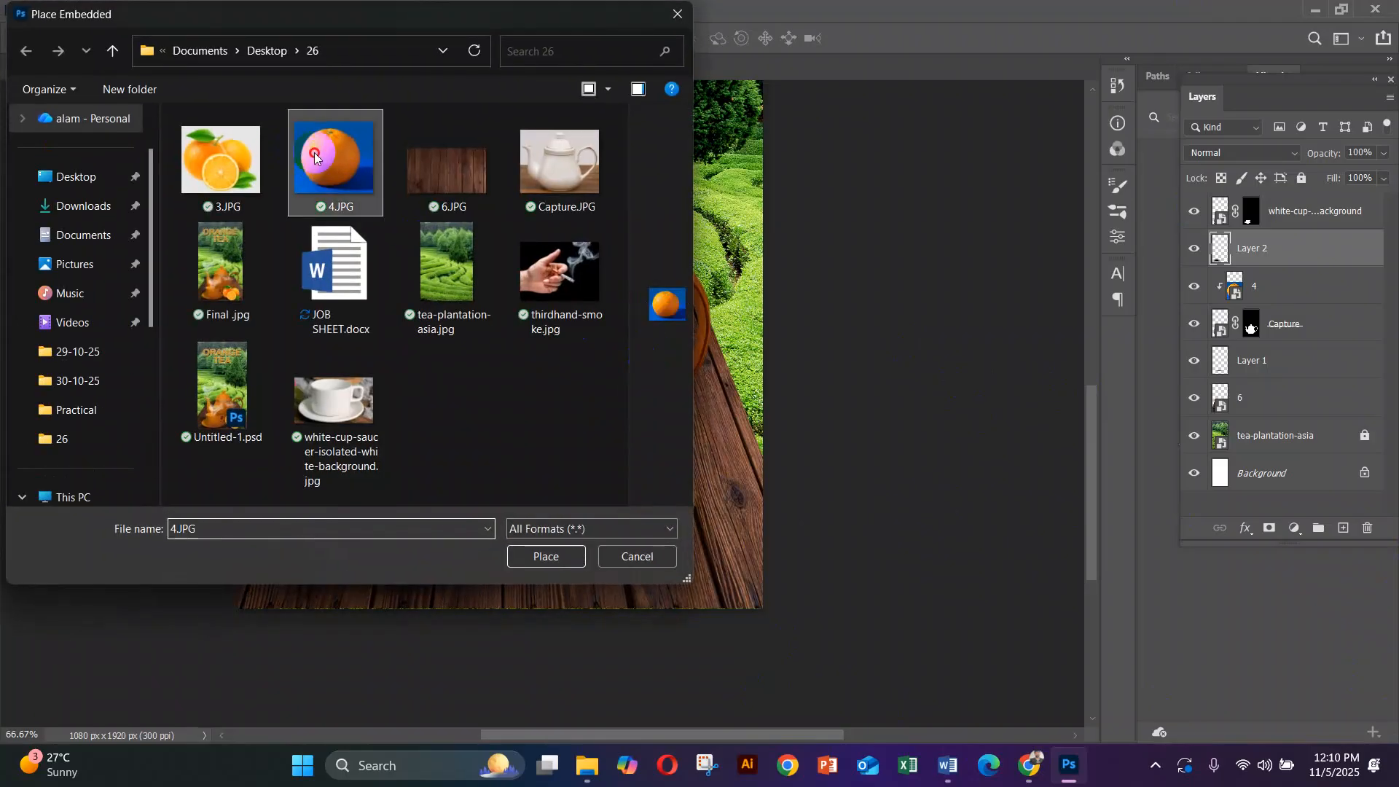
pyautogui.press('Return')
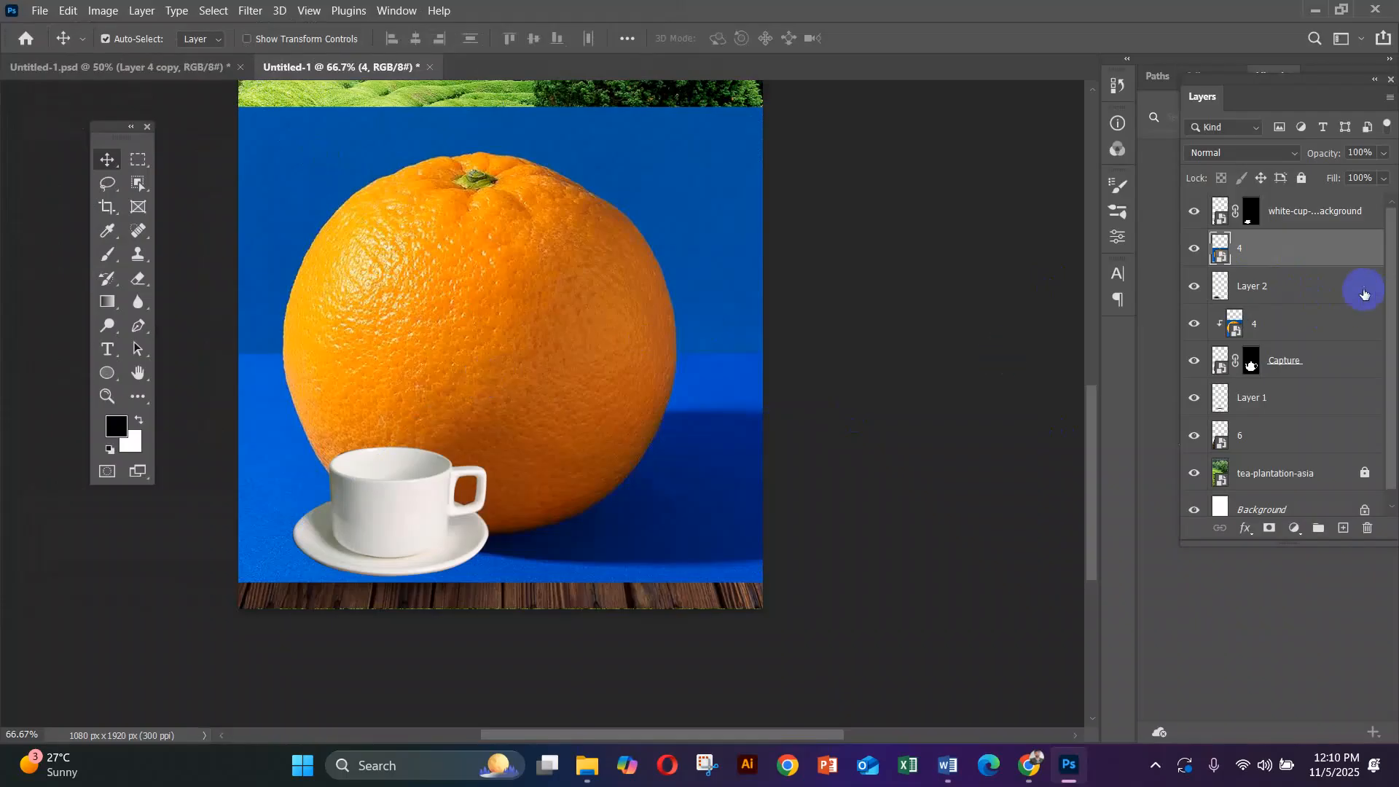
pyautogui.moveTo(1289, 257); pyautogui.dragTo(1294, 209)
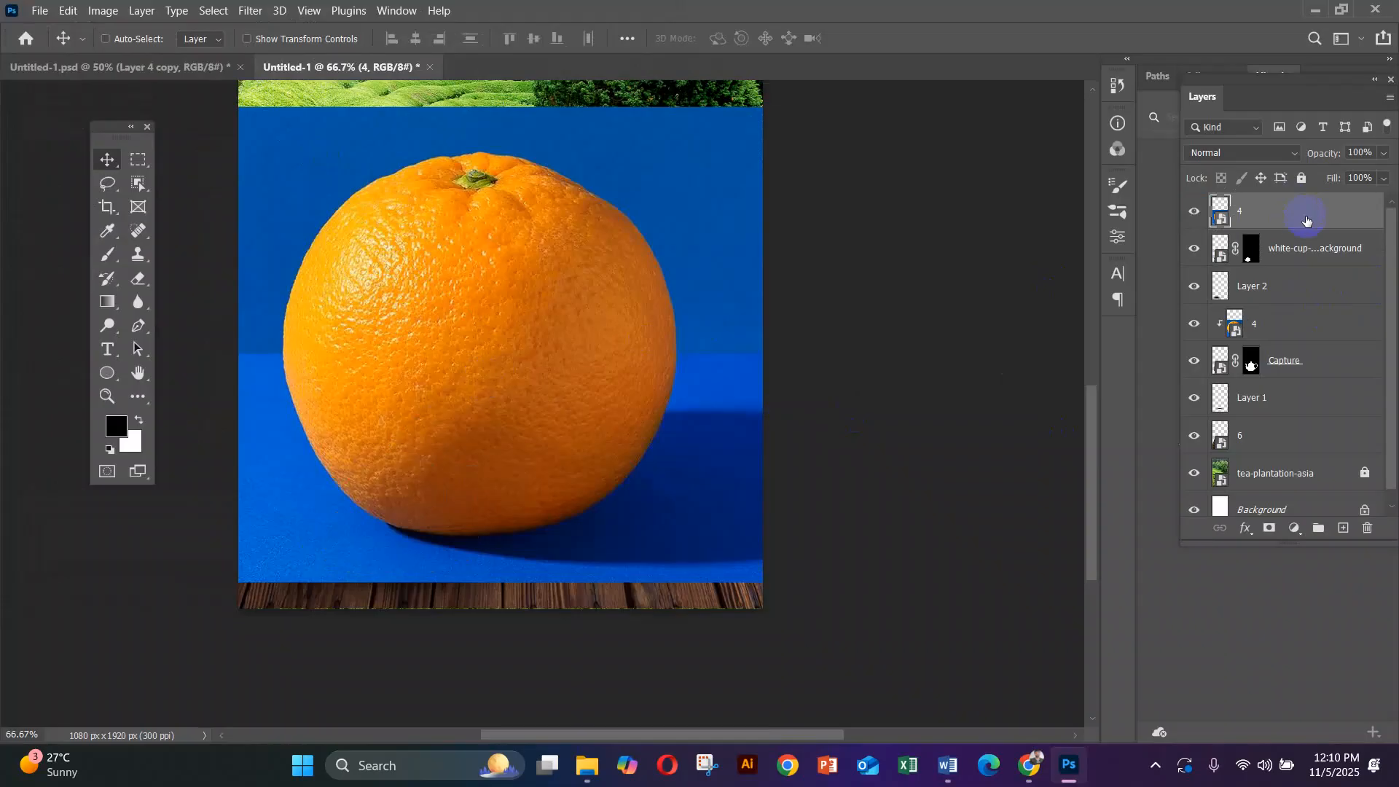
pyautogui.hotkey('ctrl', 'shift', '[')
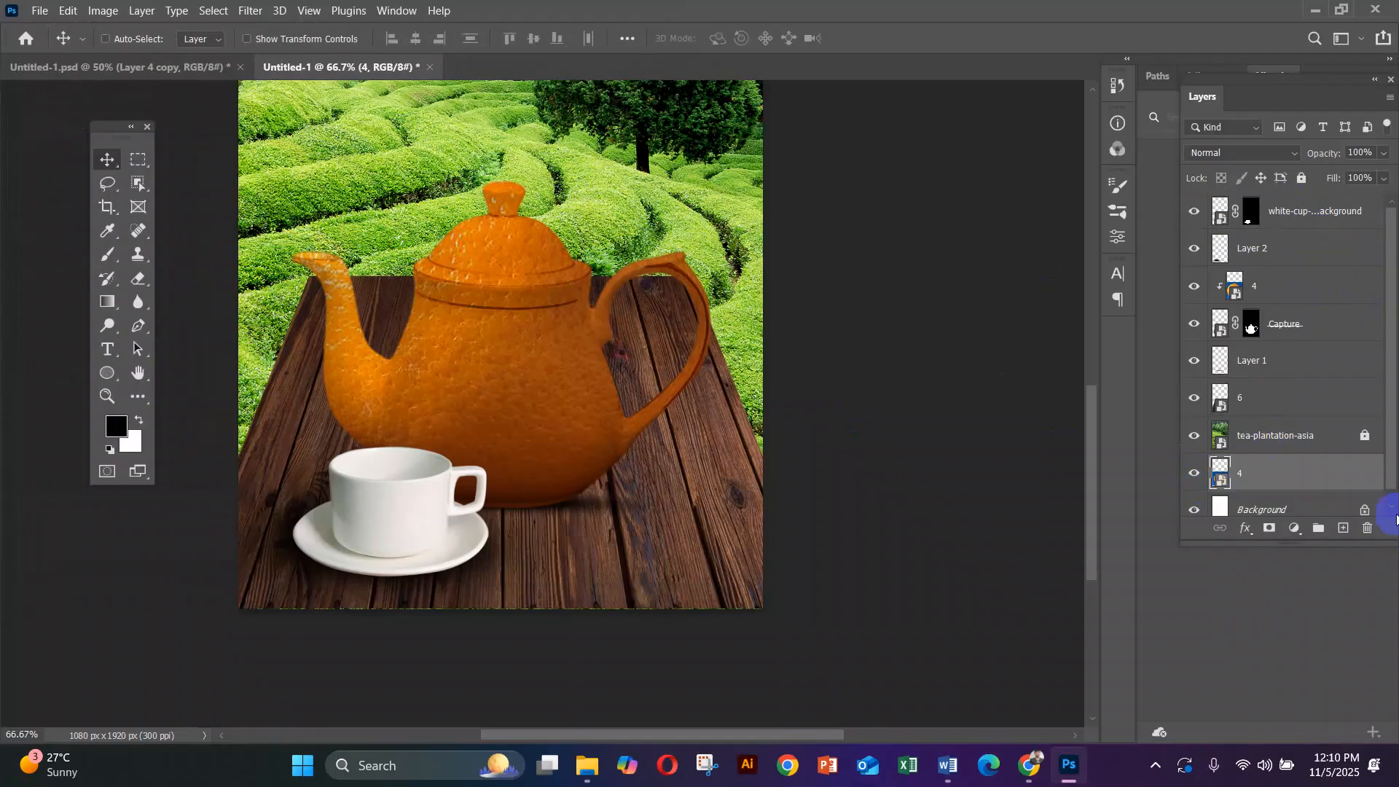
pyautogui.hotkey('ctrl', 'shift', ']')
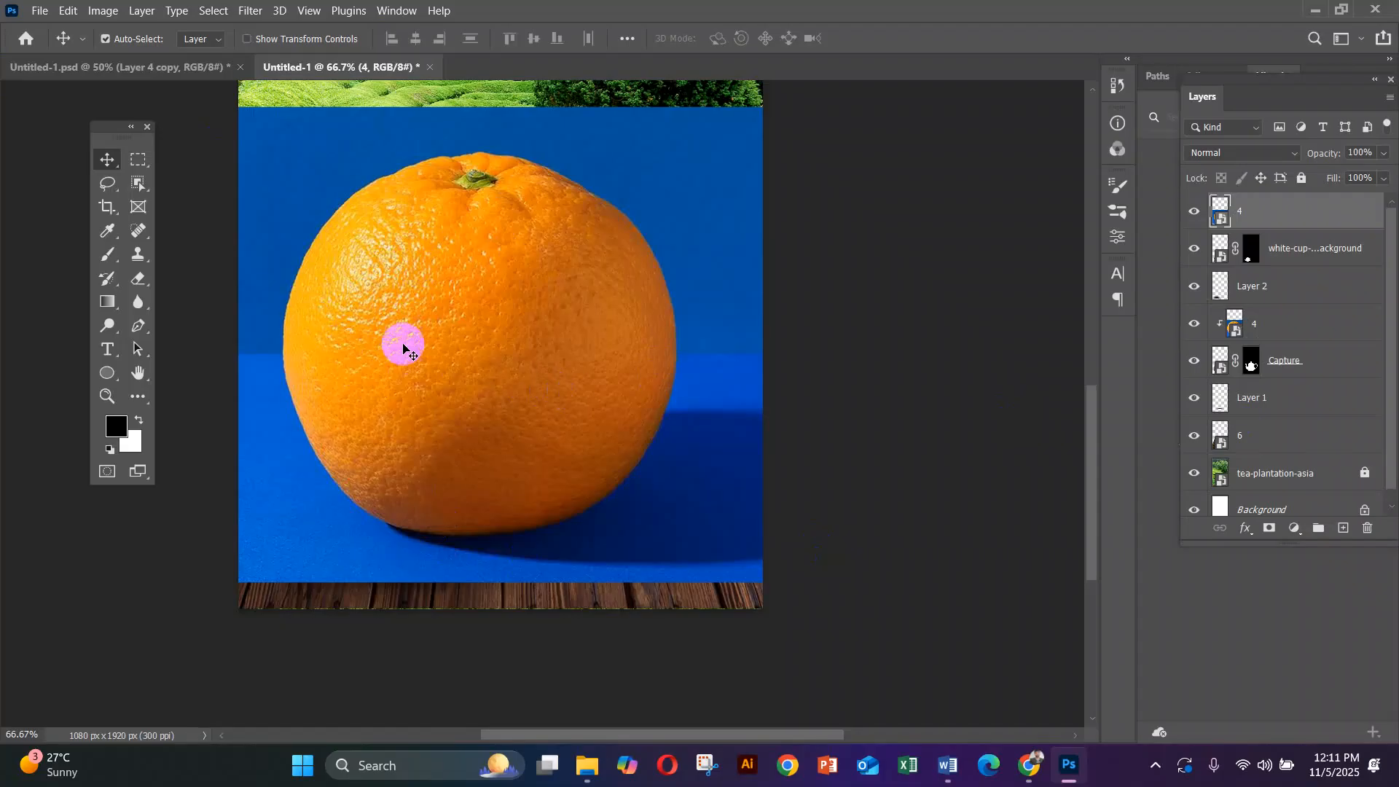
# Clip the orange photo to the cup layer and reposition it so the peel texture covers the whole cup and saucer.
pyautogui.rightClick(1284, 215)
pyautogui.click(1183, 412)
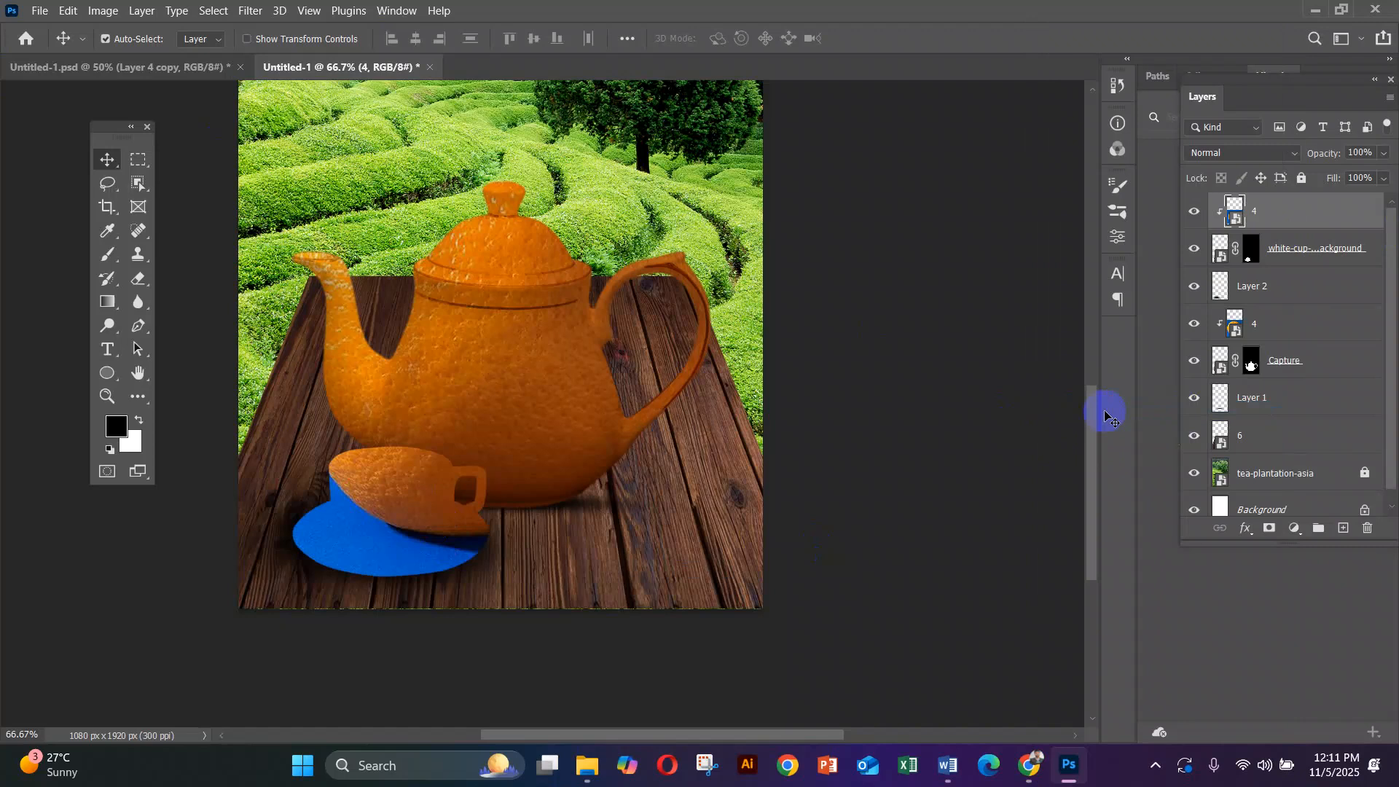
pyautogui.moveTo(428, 478); pyautogui.dragTo(318, 572)
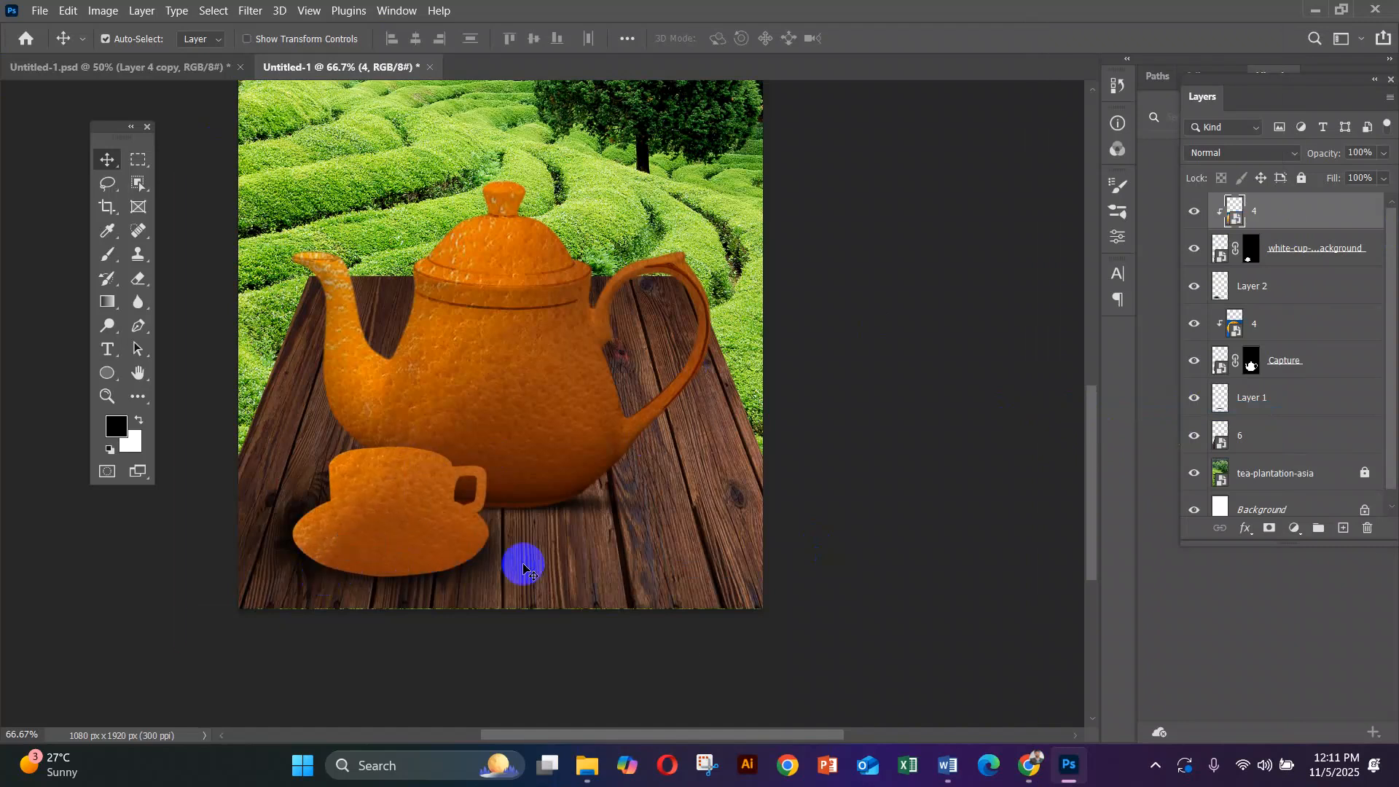
pyautogui.moveTo(395, 511); pyautogui.dragTo(452, 574)
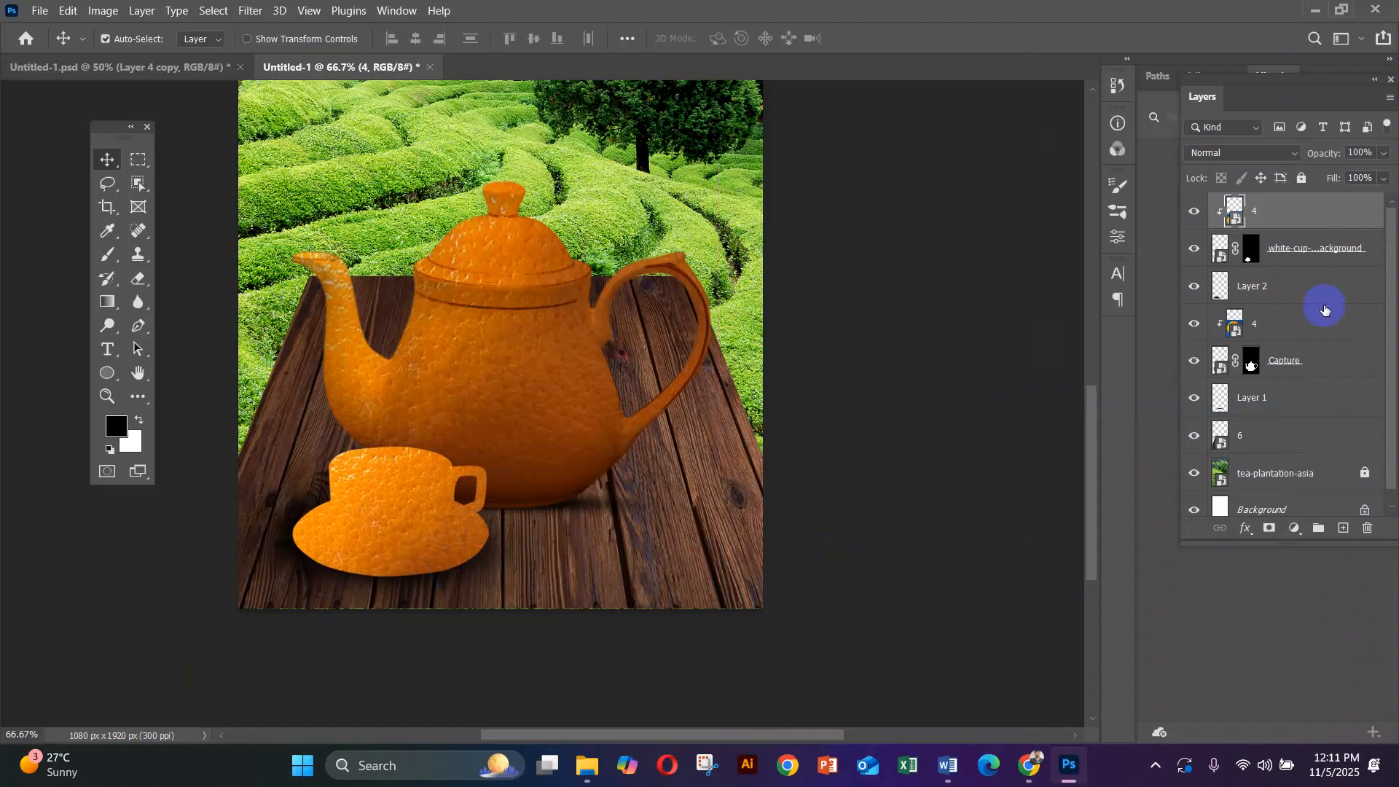
# Set the blend mode of the peel texture clipped to the cup to Multiply.
pyautogui.click(1257, 156)
pyautogui.click(1222, 223)
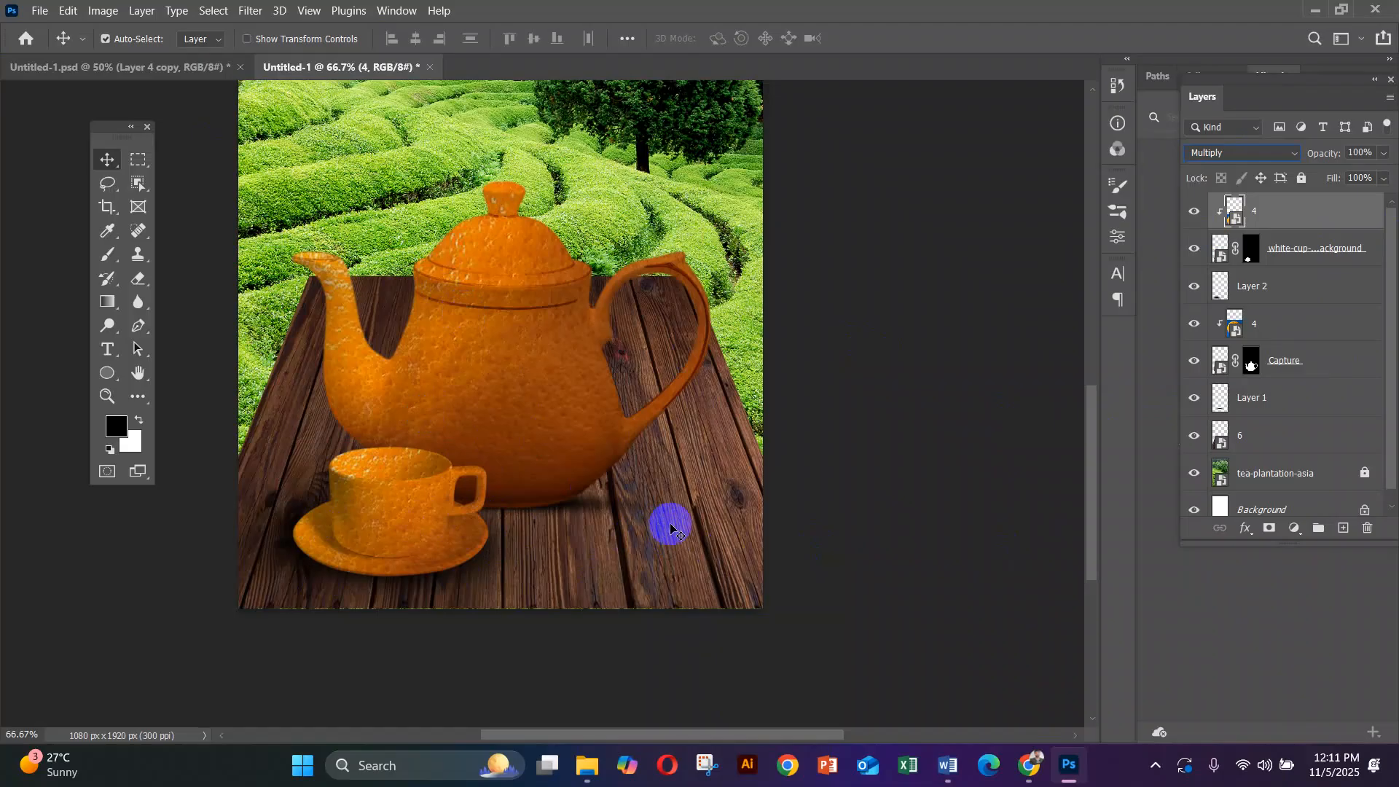
# Place the oranges photo 3.JPG as an embedded image at its default size.
pyautogui.click(38, 15)
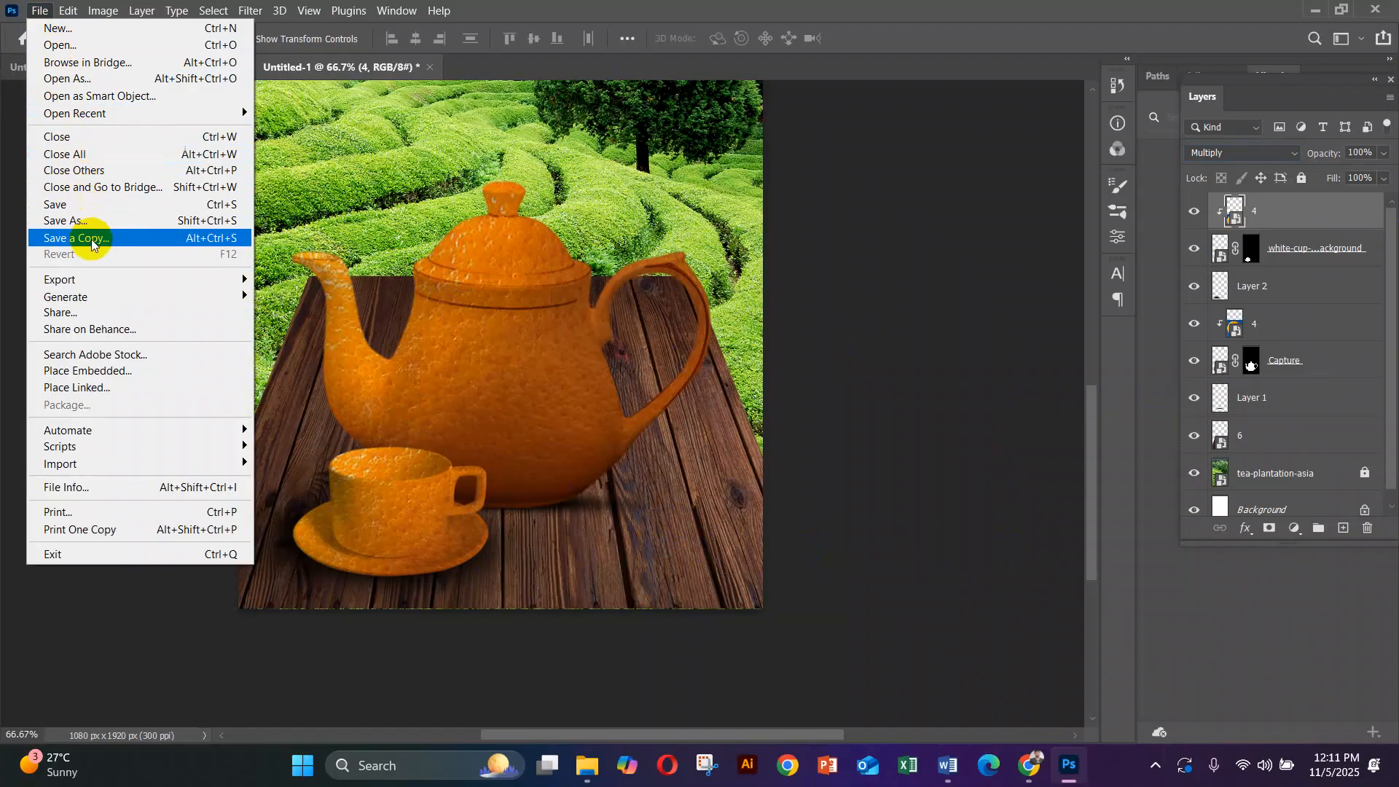
pyautogui.click(94, 370)
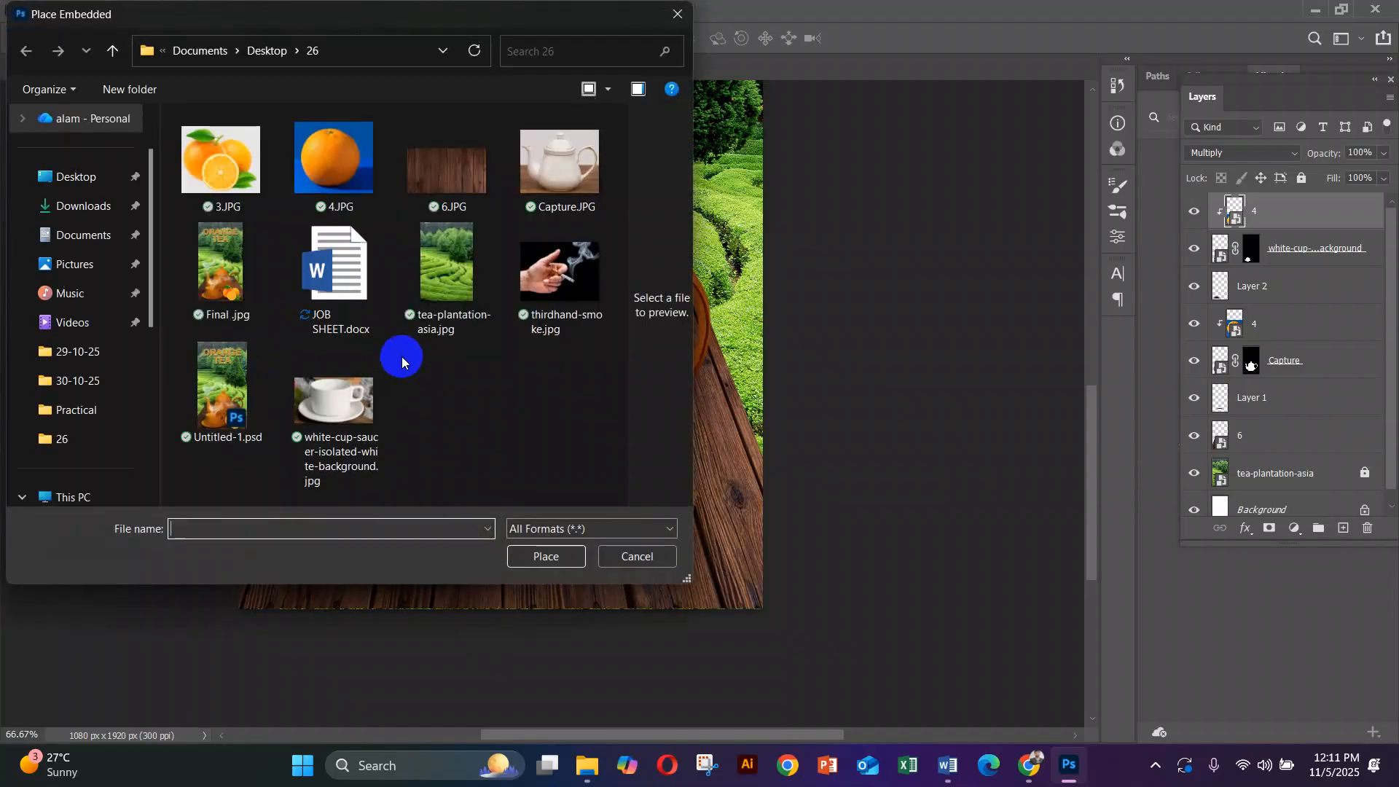
pyautogui.click(275, 180)
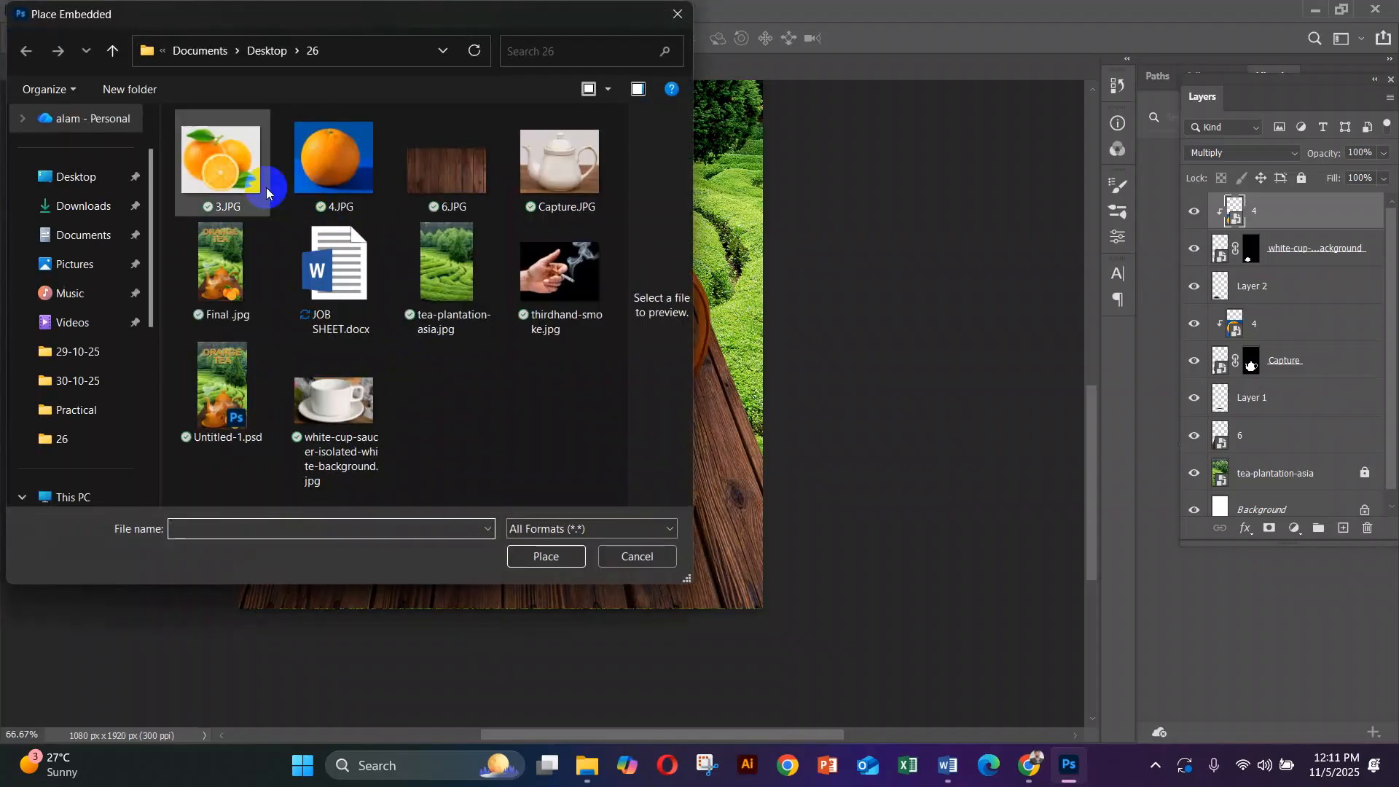
pyautogui.doubleClick(274, 181)
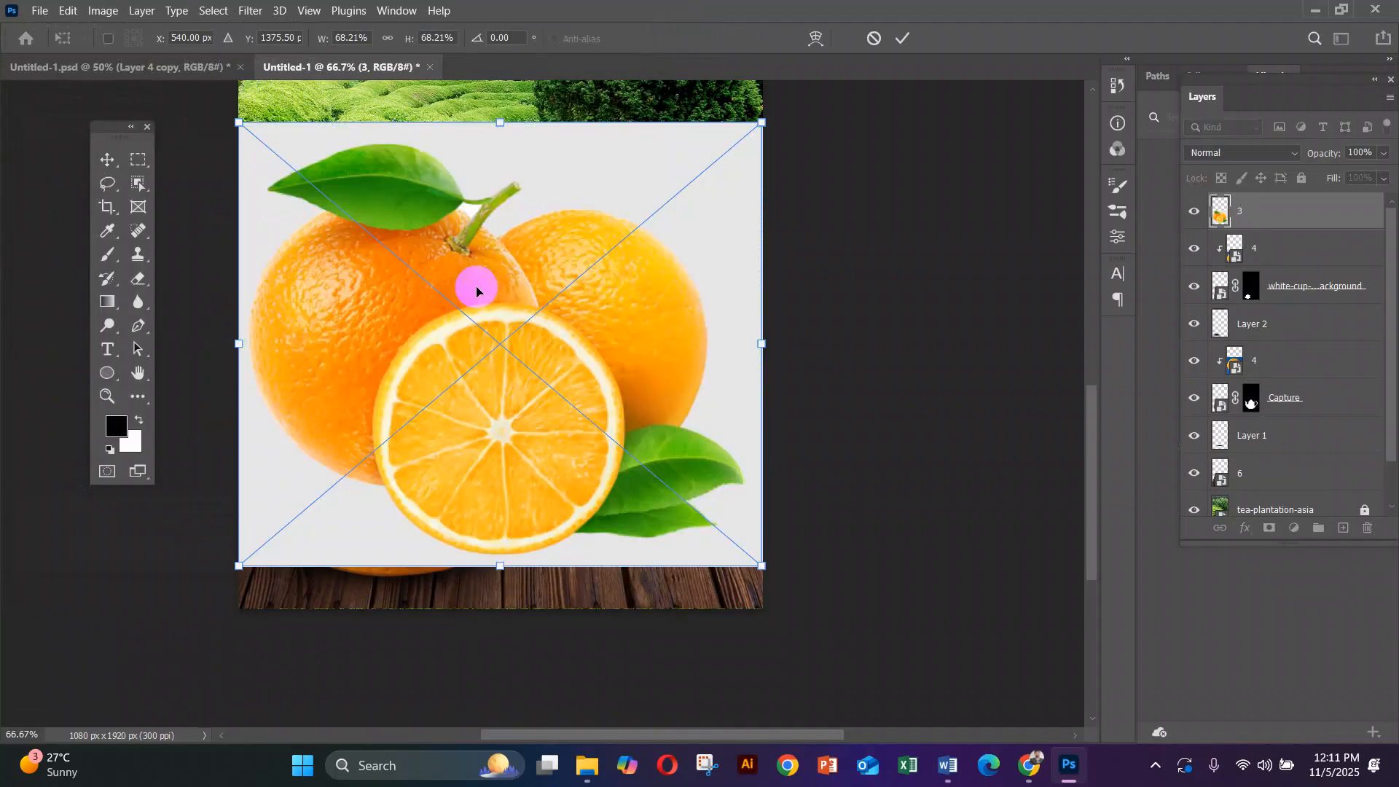
pyautogui.doubleClick(475, 291)
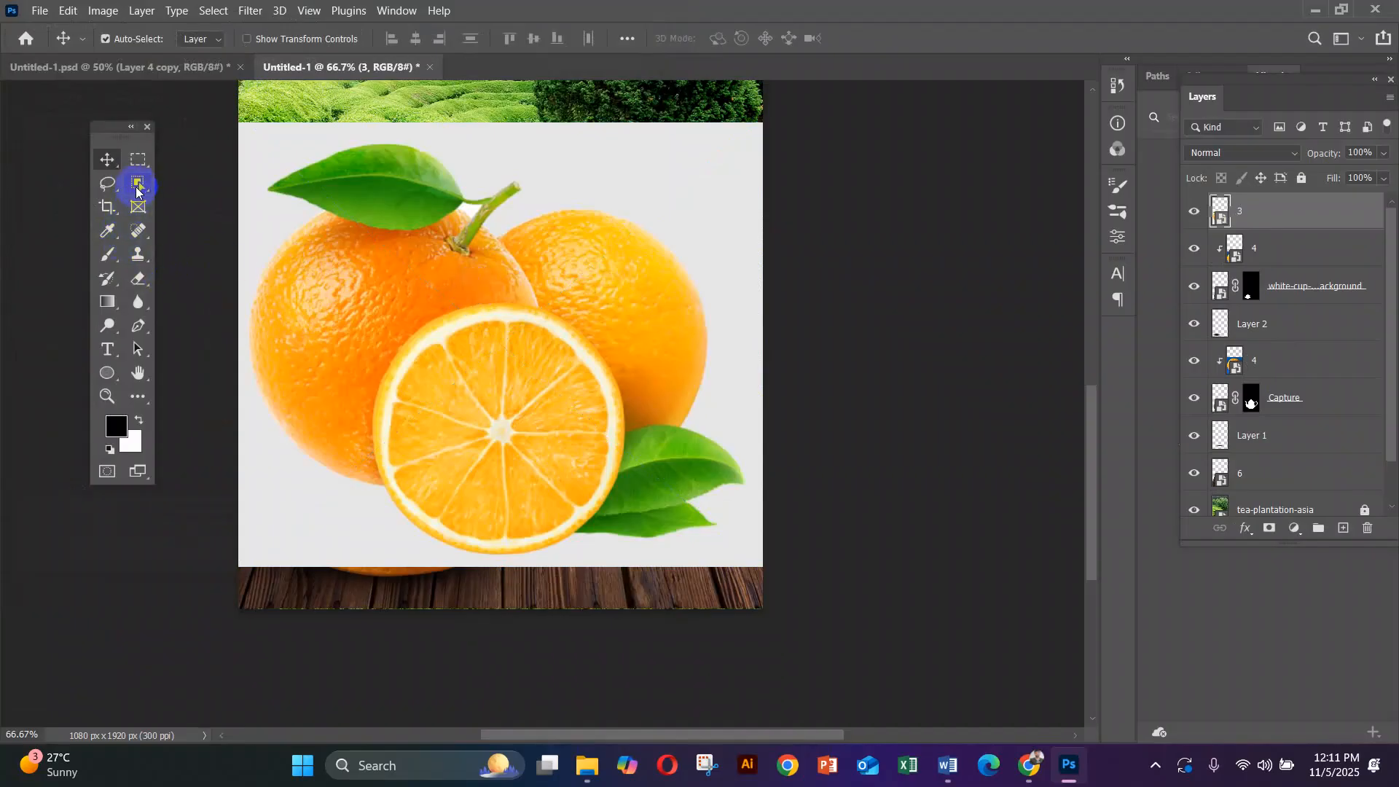
# Select the oranges and leaves with Quick Selection's Select Subject, then correct the selection along the lower edge of the cut slice.
pyautogui.click(137, 208)
pyautogui.moveTo(139, 184); pyautogui.dragTo(218, 204)
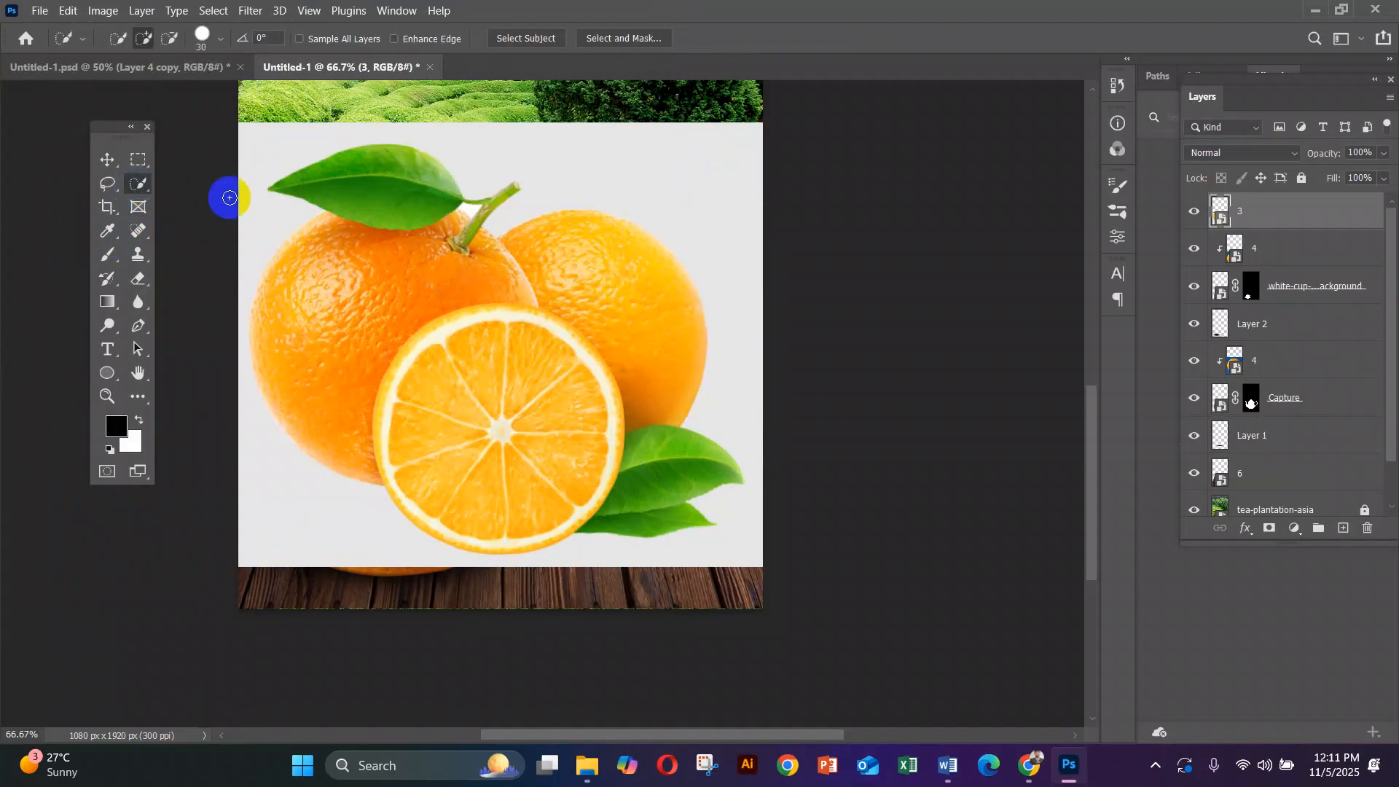
pyautogui.click(540, 40)
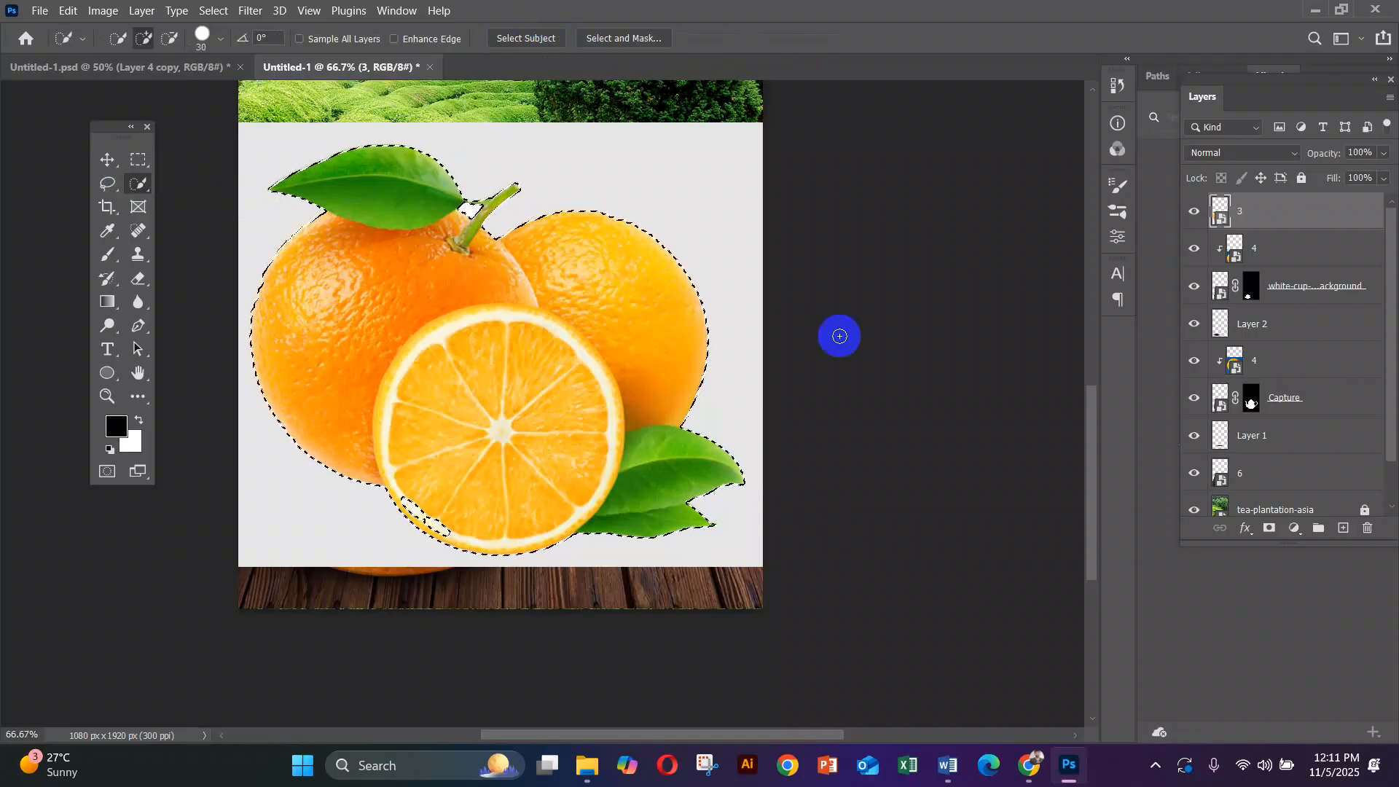
pyautogui.click(427, 508)
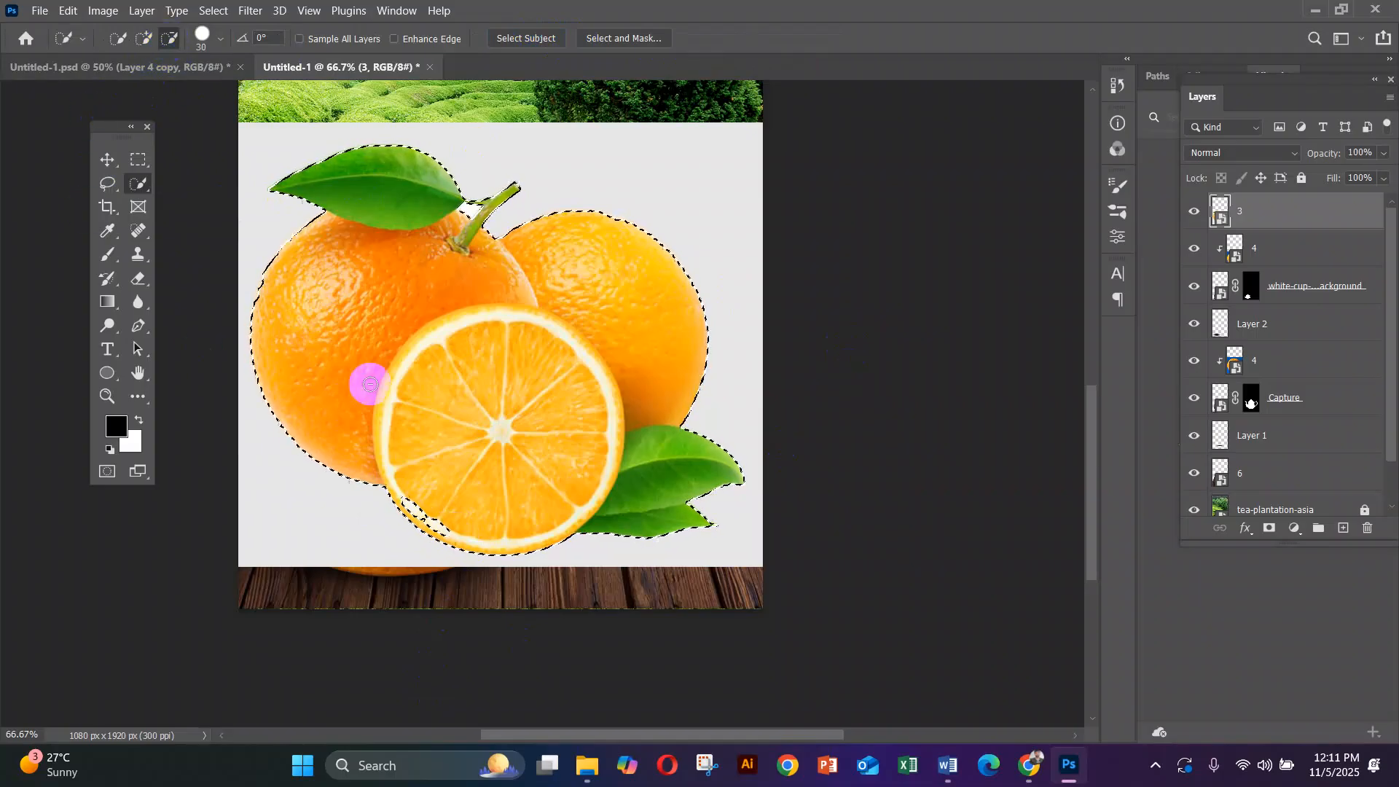
pyautogui.click(450, 526)
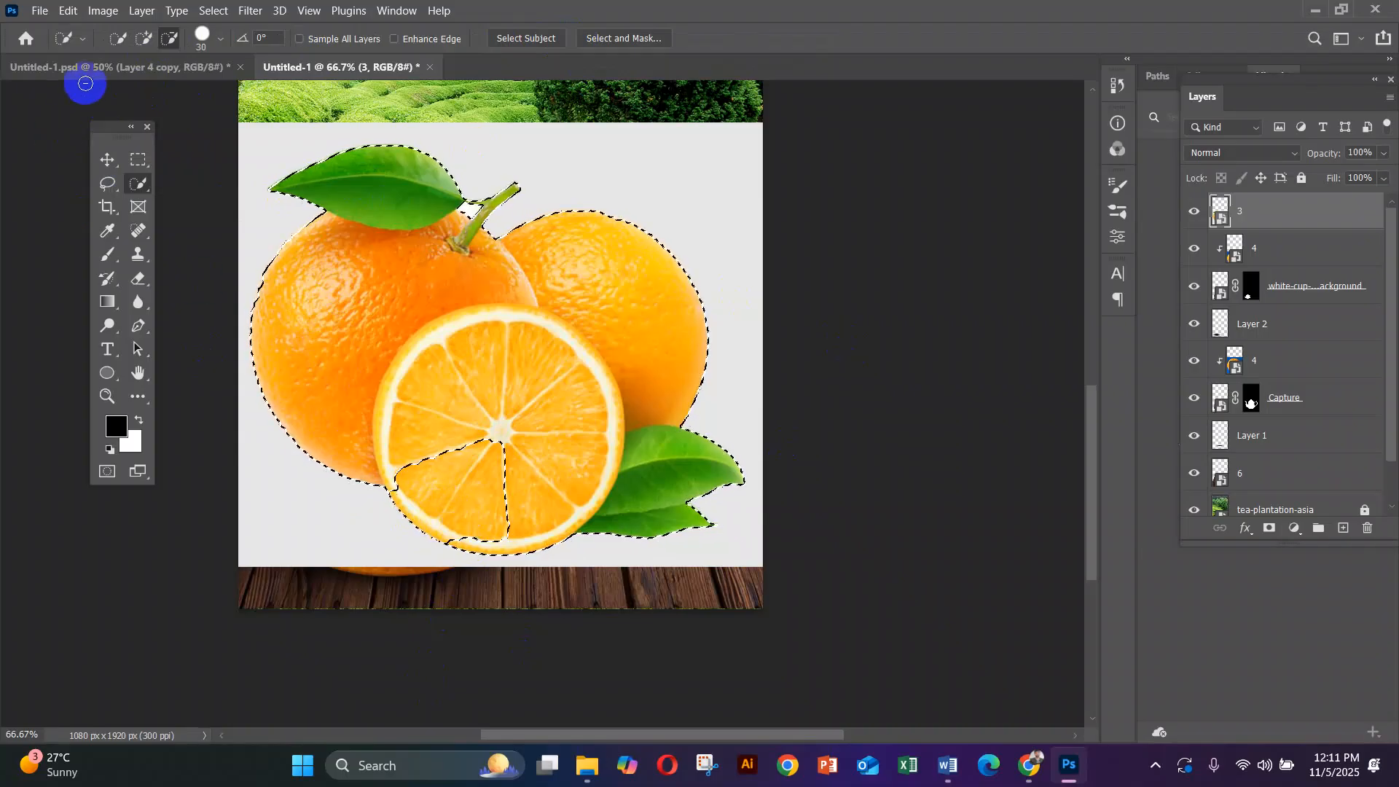
pyautogui.click(142, 40)
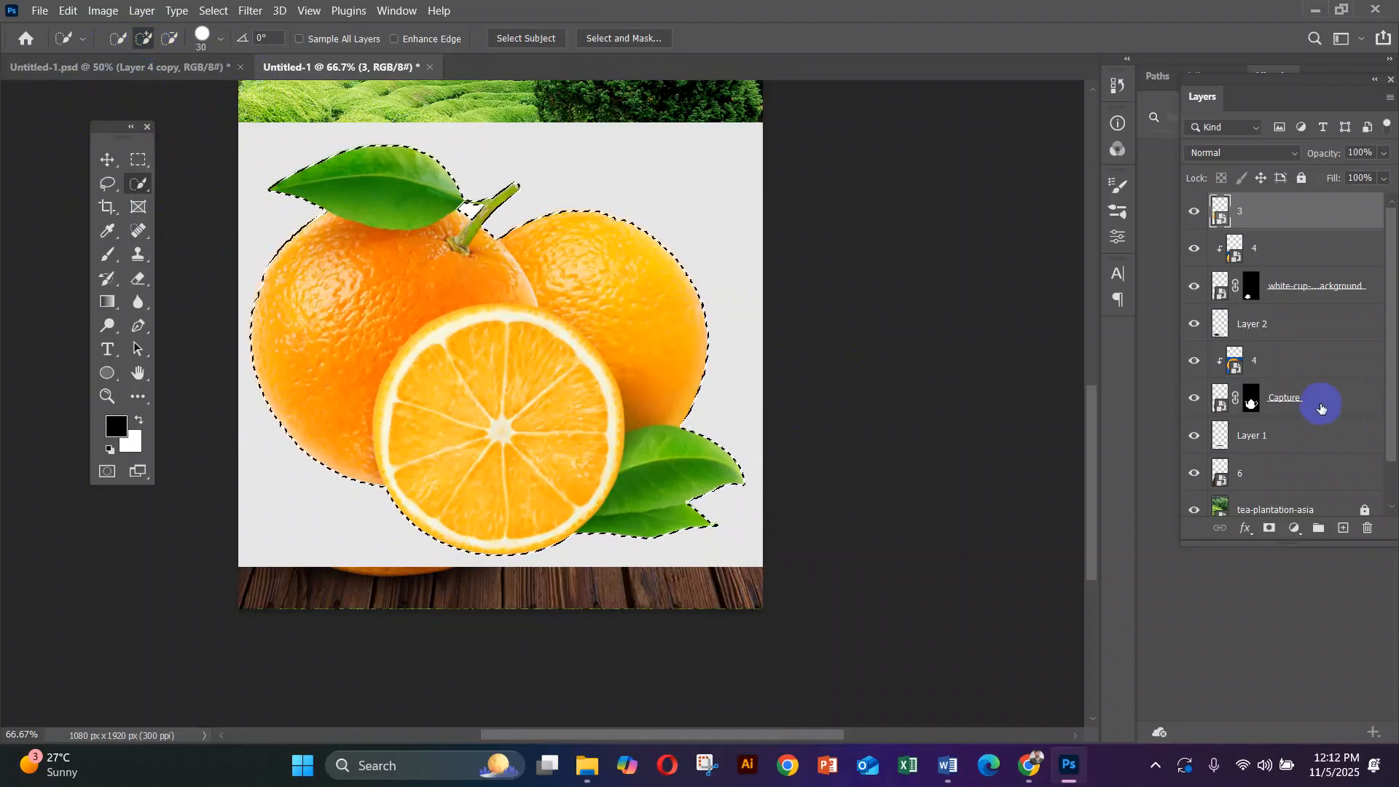
# Feather the oranges selection by 1 pixel and turn it into a layer mask that hides the photo's background.
pyautogui.hotkey('shift', 'F6')
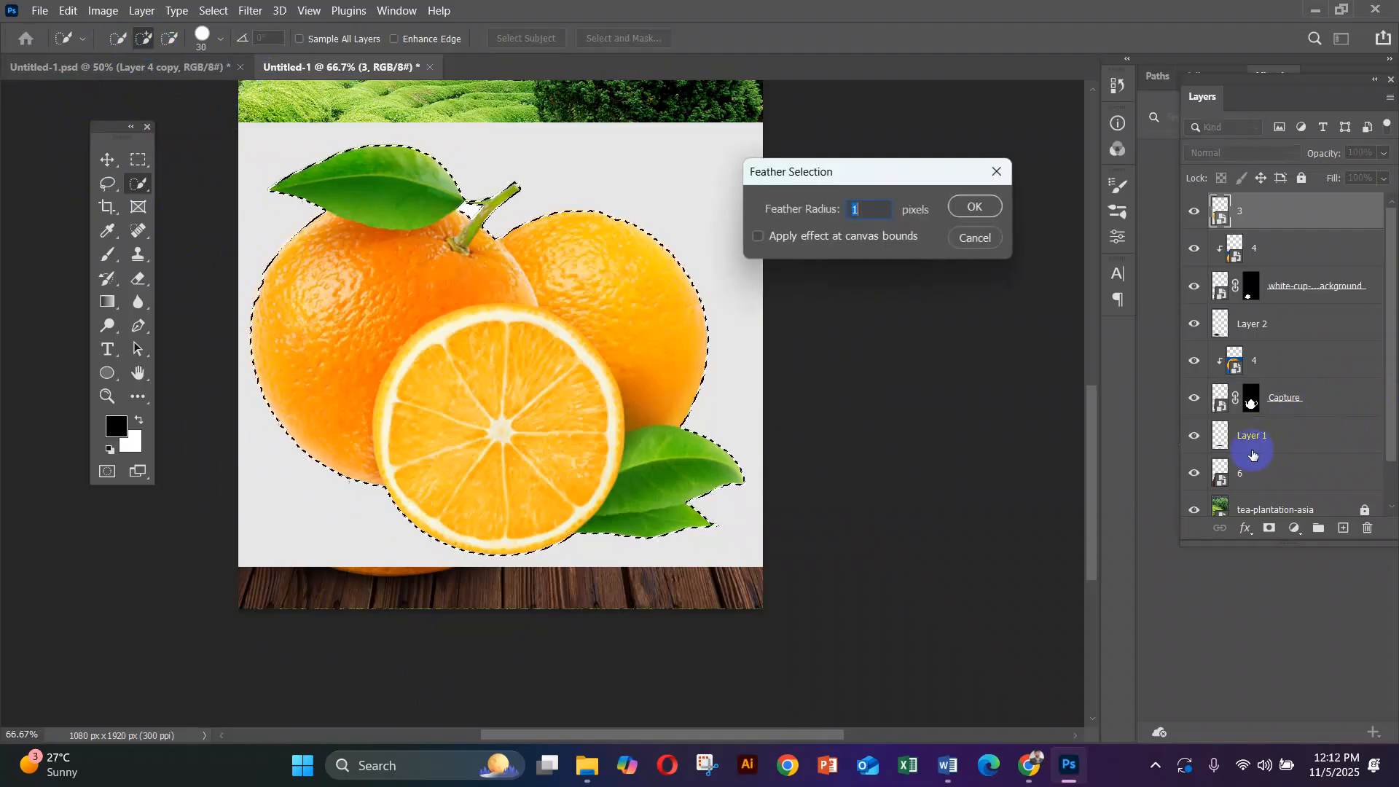
pyautogui.press('Return')
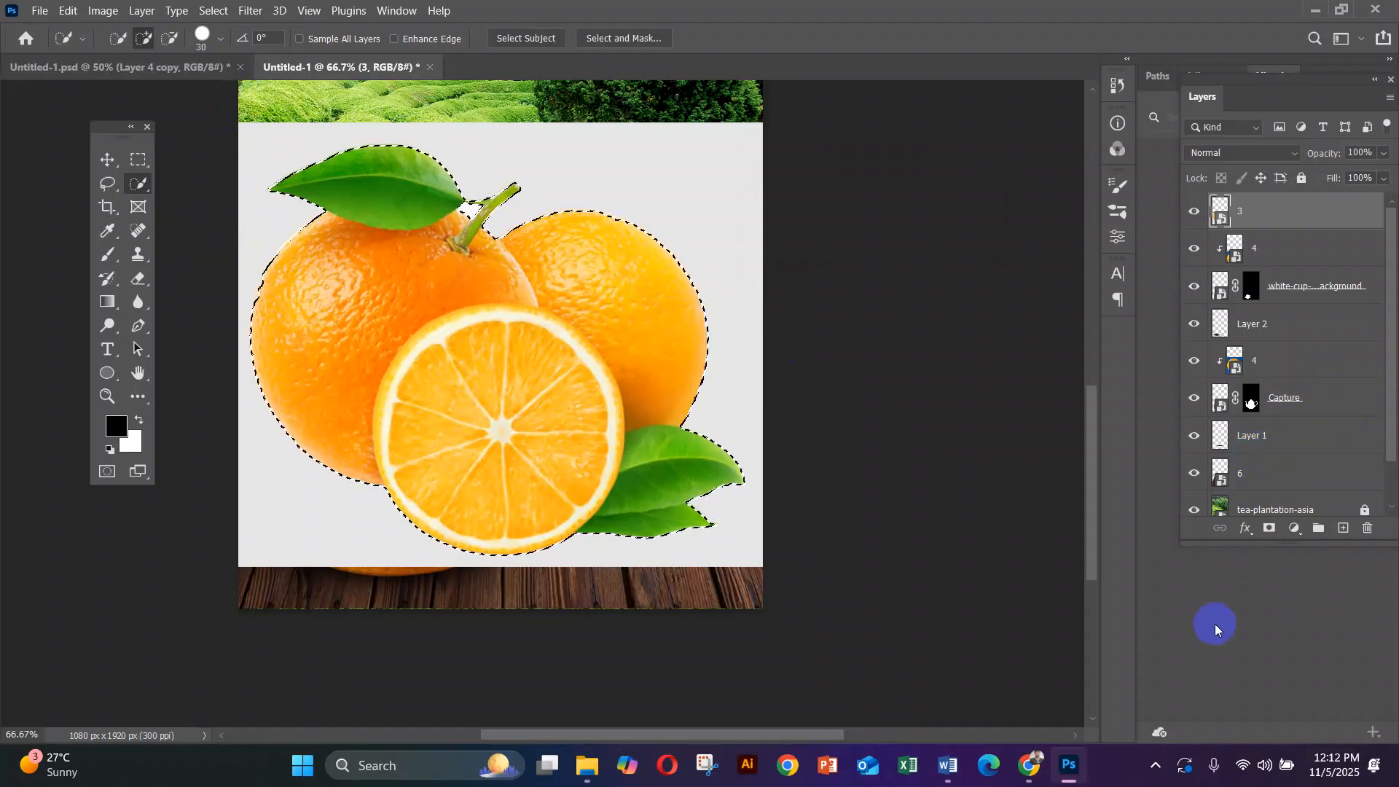
pyautogui.click(1274, 531)
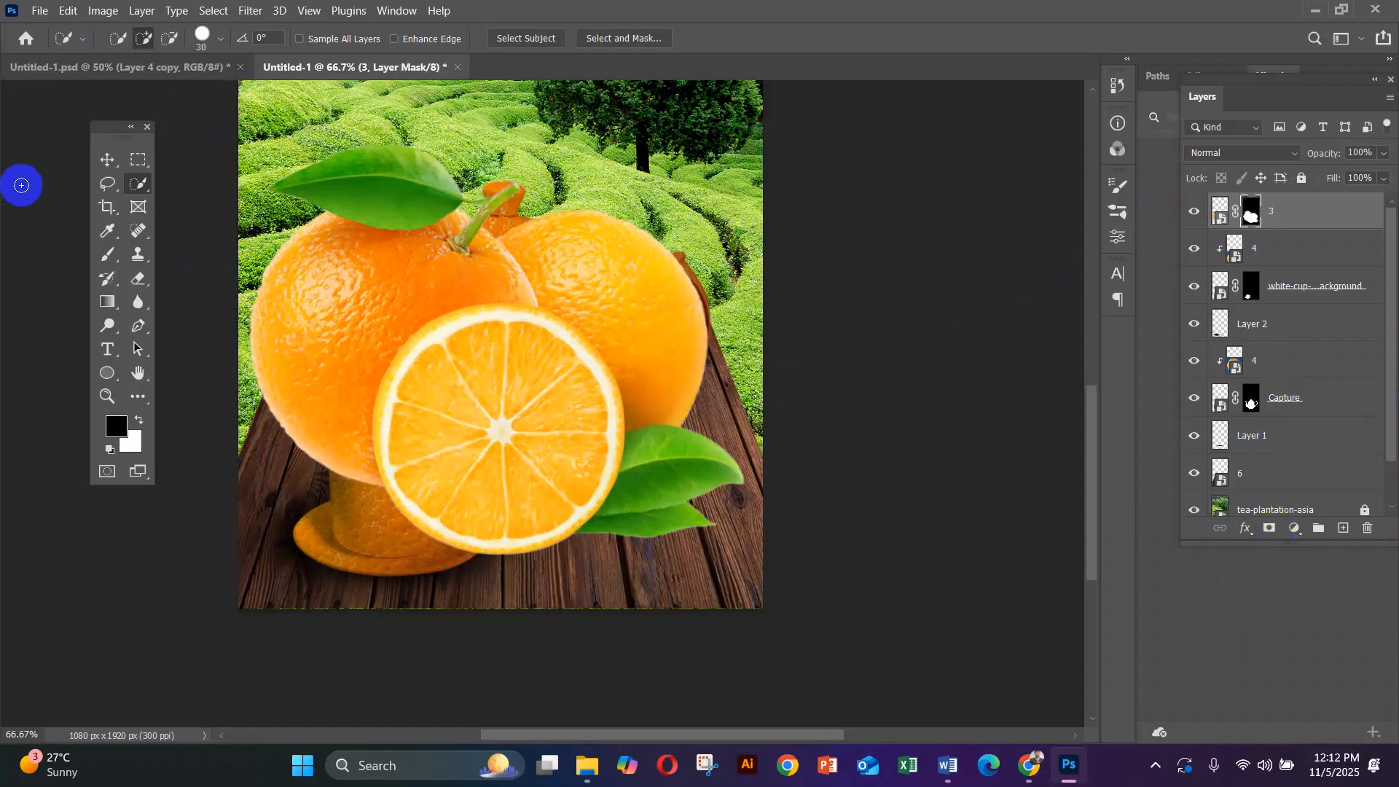
# Move the masked oranges to the right over the teapot so their left edge lies against darker areas.
pyautogui.click(107, 160)
pyautogui.moveTo(313, 272); pyautogui.dragTo(427, 364)
pyautogui.click(423, 306)
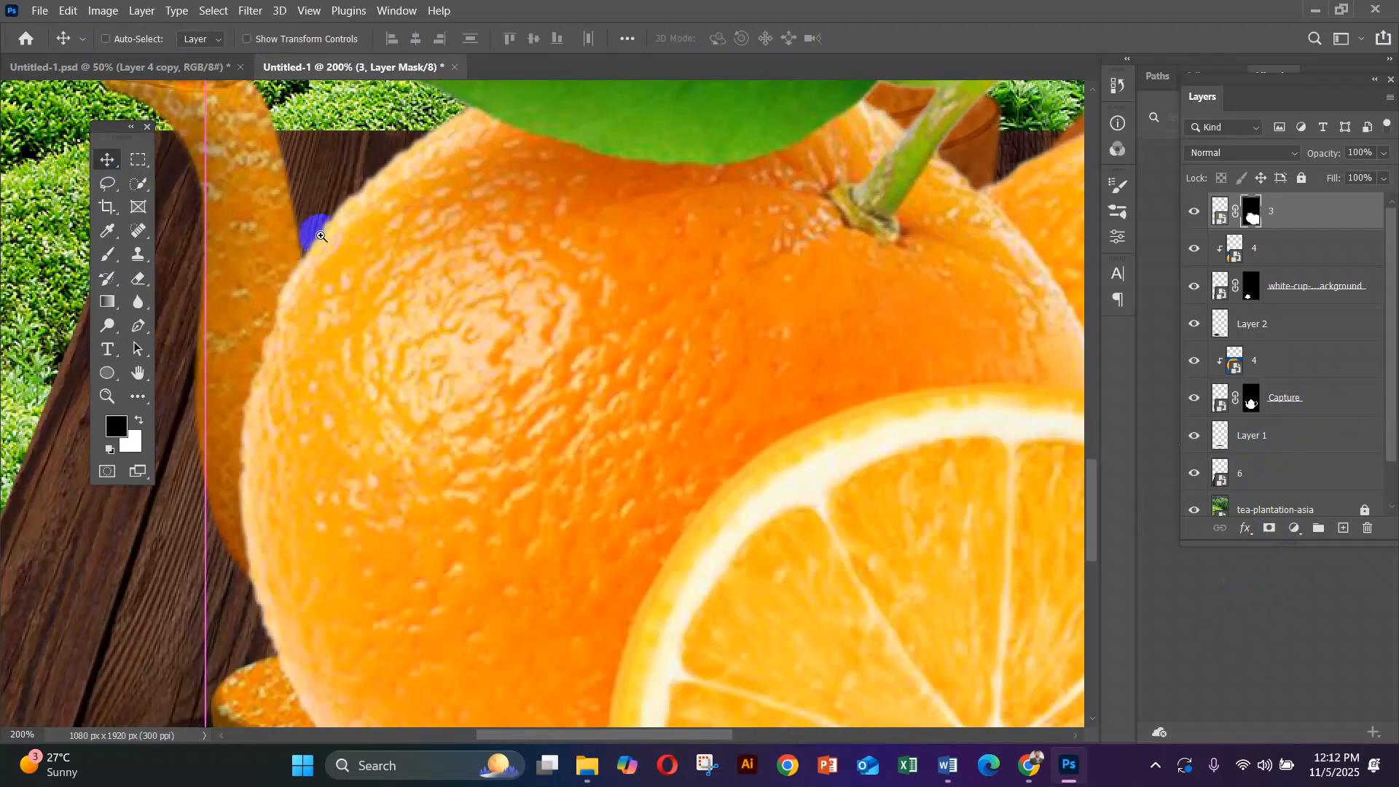
# Target the oranges layer's mask with the black Brush, reduce it to 100 px and make its flattened tip round.
pyautogui.click(1253, 206)
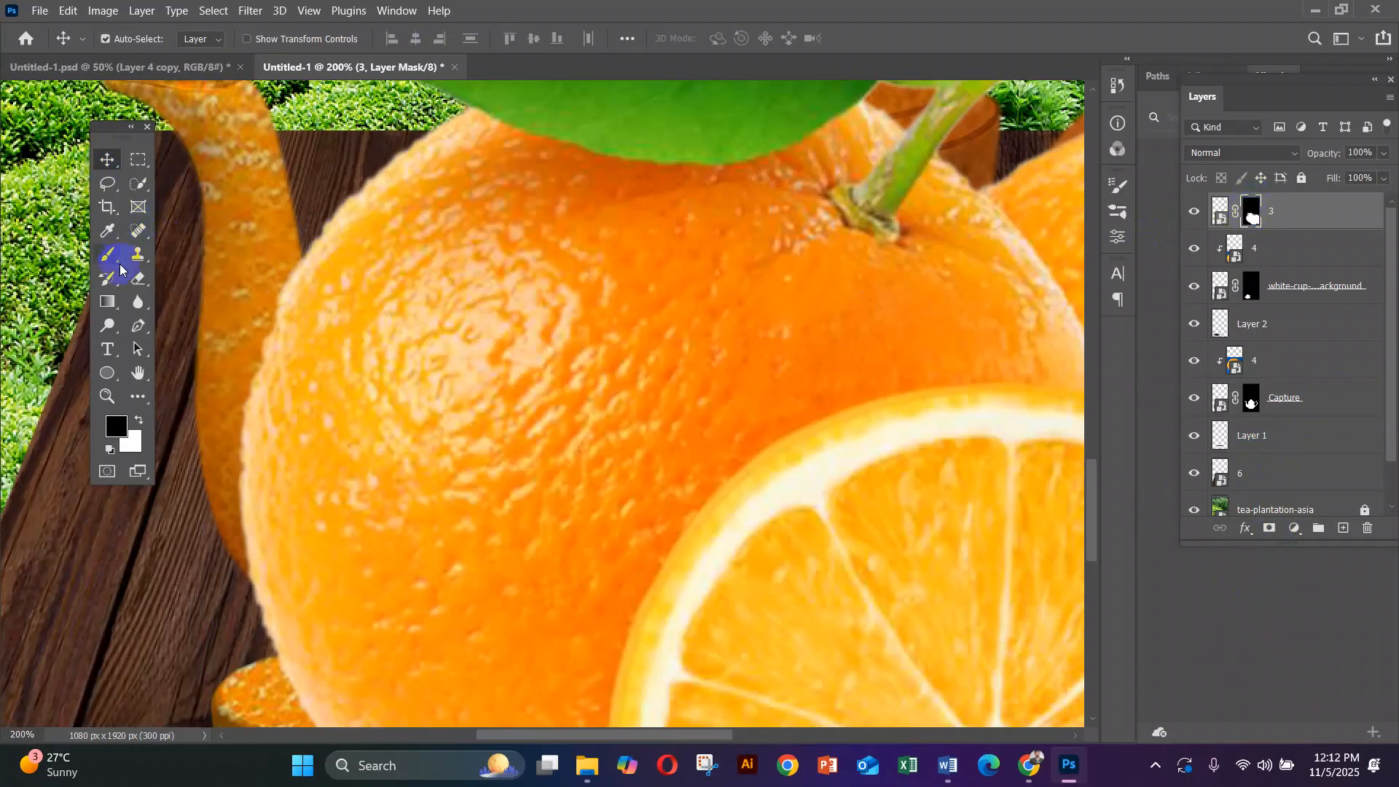
pyautogui.click(108, 263)
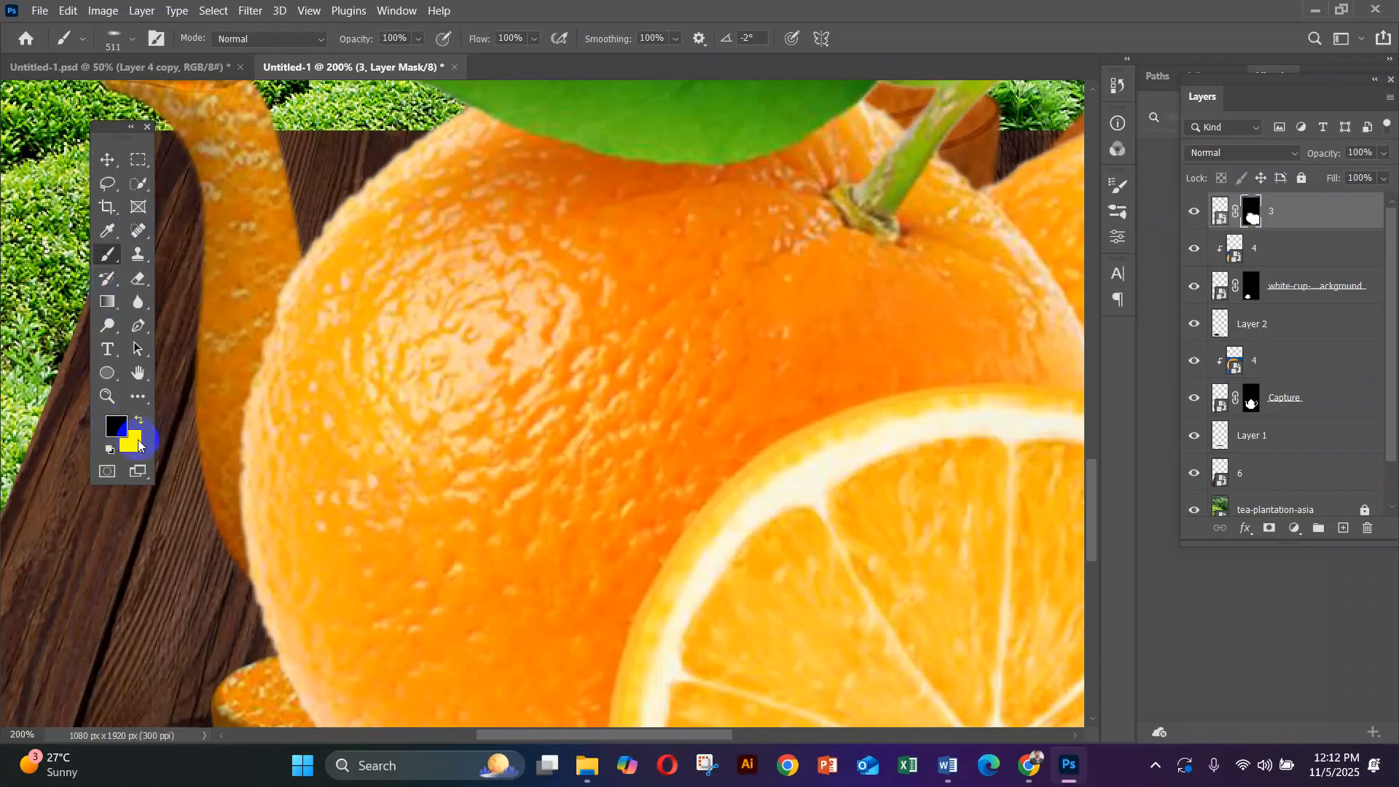
pyautogui.press('[')
pyautogui.press('[')
pyautogui.press('[')
pyautogui.press('[')
pyautogui.press('[')
pyautogui.press('[')
pyautogui.press('[')
pyautogui.press('[')
pyautogui.press('[')
pyautogui.rightClick(406, 350)
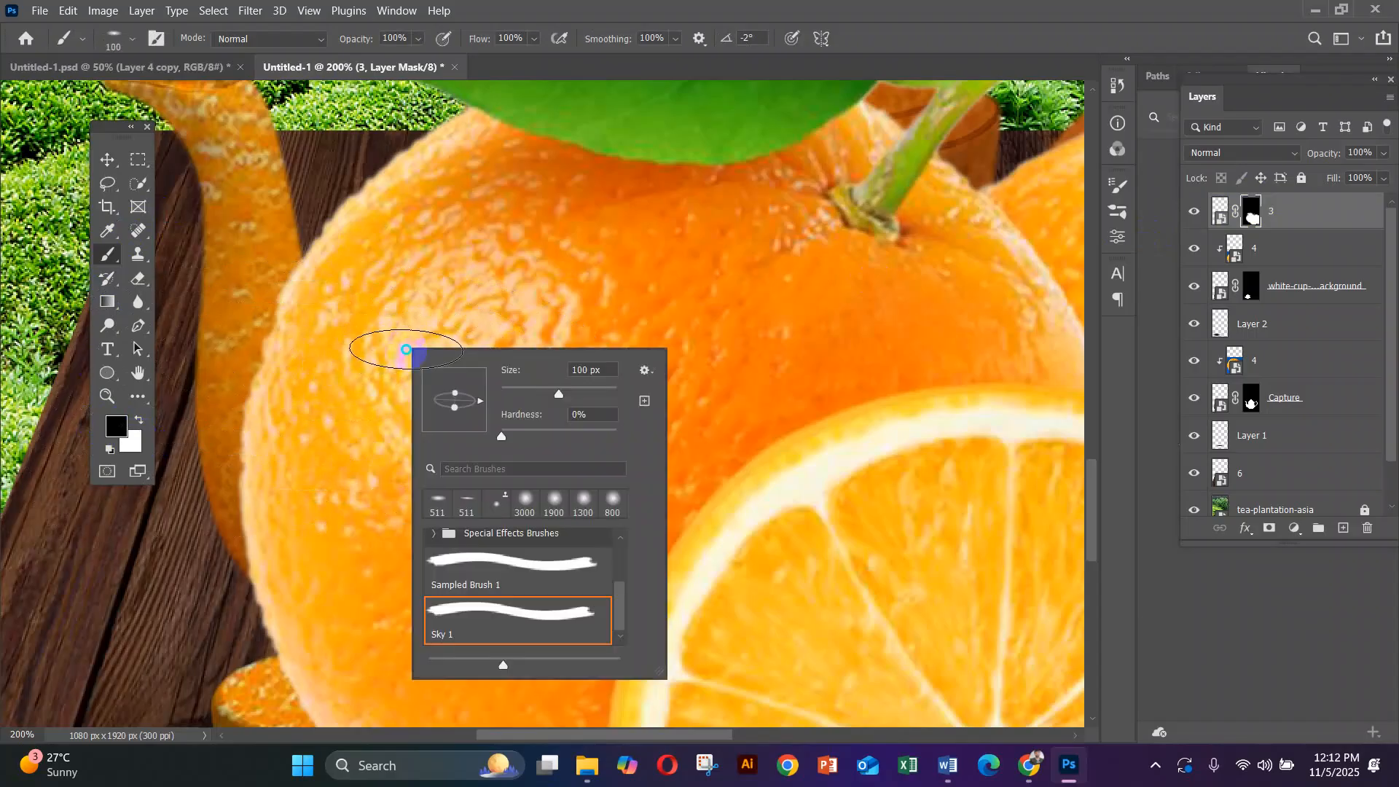
pyautogui.moveTo(455, 394); pyautogui.dragTo(457, 368)
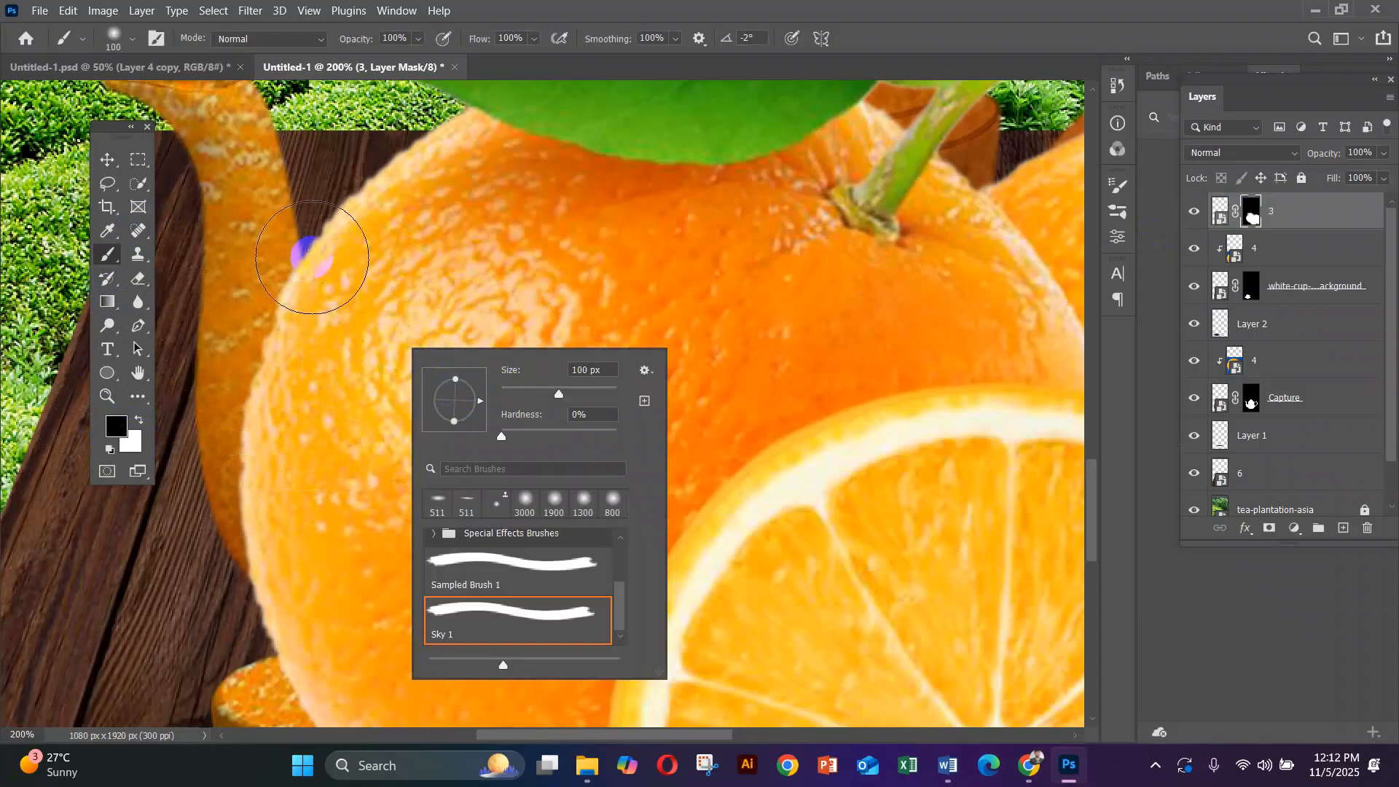
pyautogui.click(312, 257)
# Reduce the brush to 15 px and paint black on the mask along the left orange's outer edge to remove the pale fringe.
pyautogui.press('[')
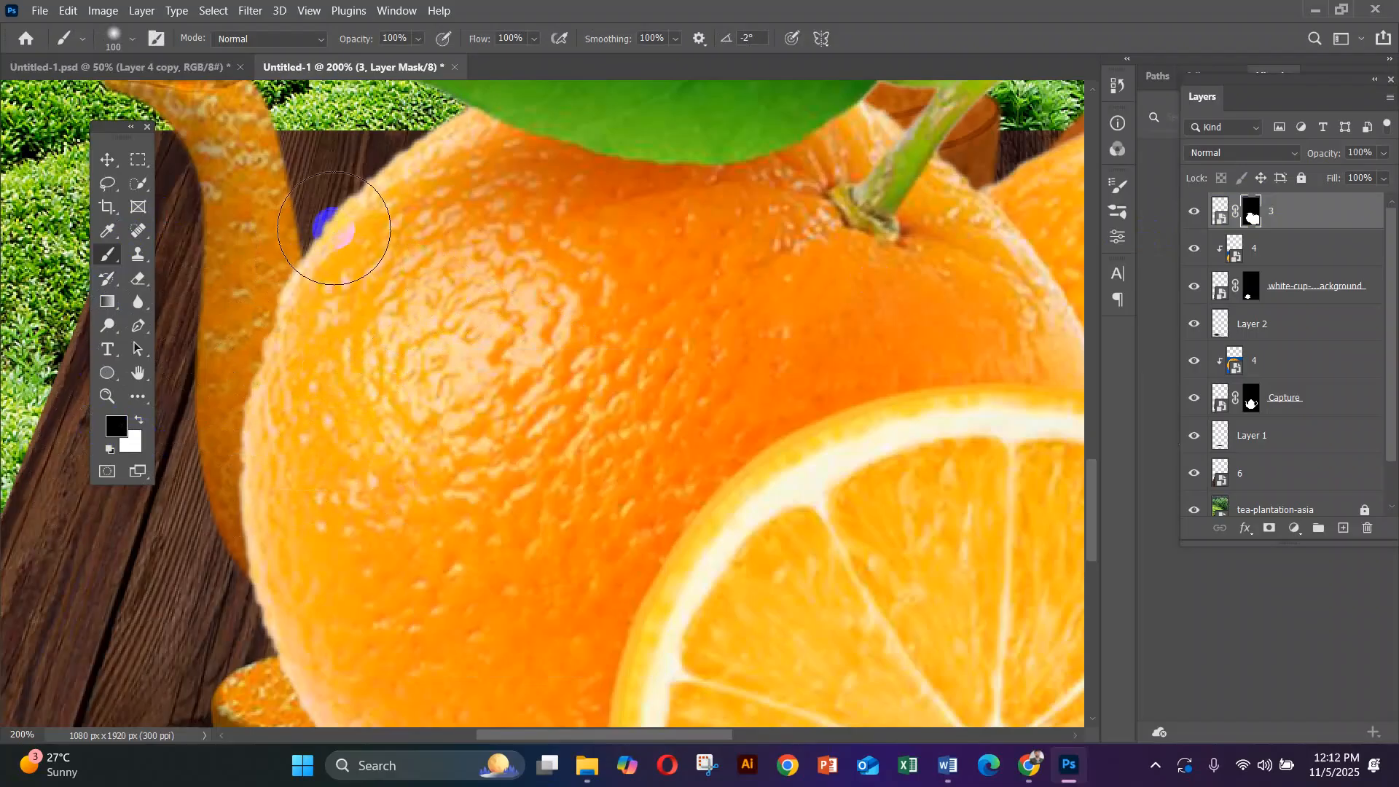
pyautogui.press('[')
pyautogui.press('[')
pyautogui.press('[')
pyautogui.press('[')
pyautogui.press('[')
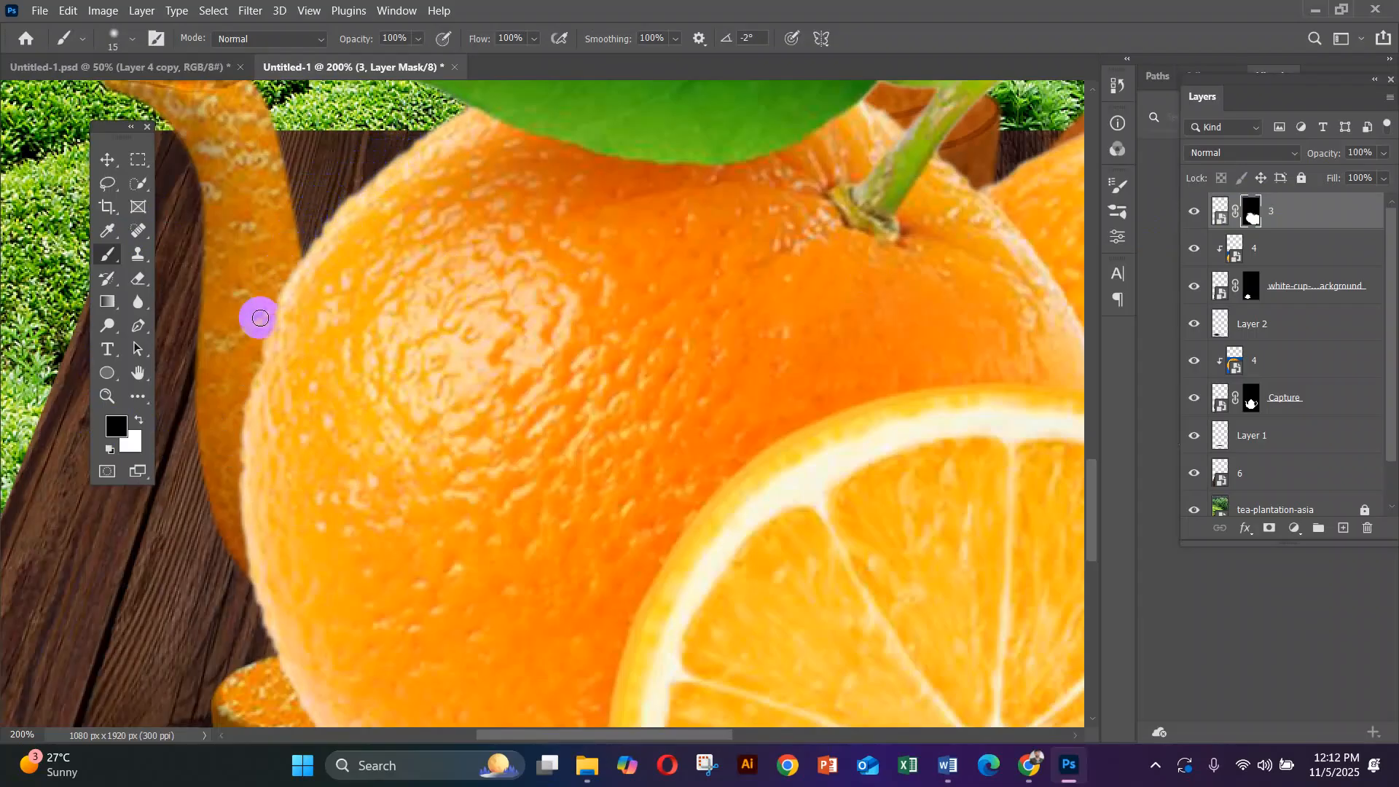
pyautogui.moveTo(269, 314)
pyautogui.mouseDown()
pyautogui.moveTo(337, 160)
pyautogui.moveTo(335, 198)
pyautogui.moveTo(259, 285)
pyautogui.mouseUp()
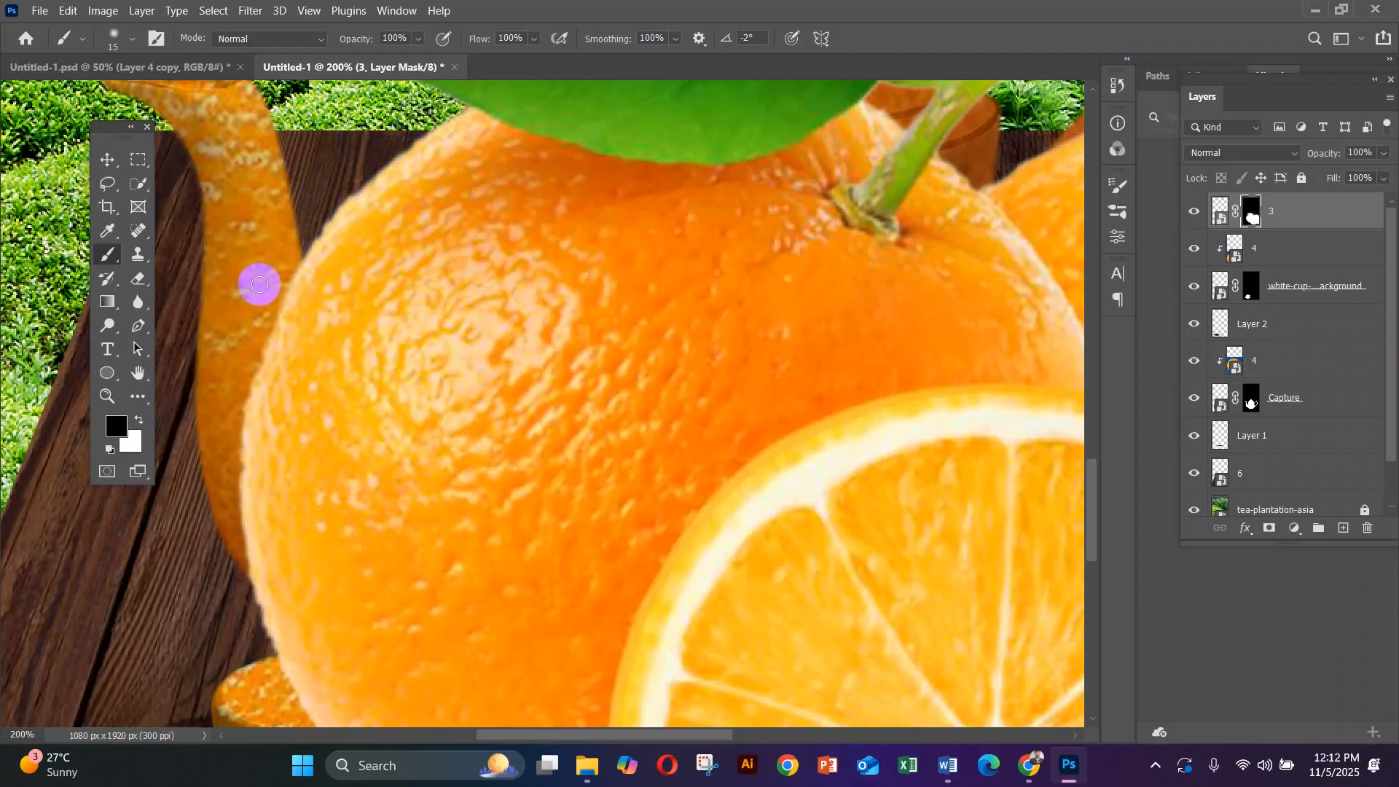
pyautogui.moveTo(320, 221); pyautogui.dragTo(397, 118)
pyautogui.scroll(-3, 212, 447)
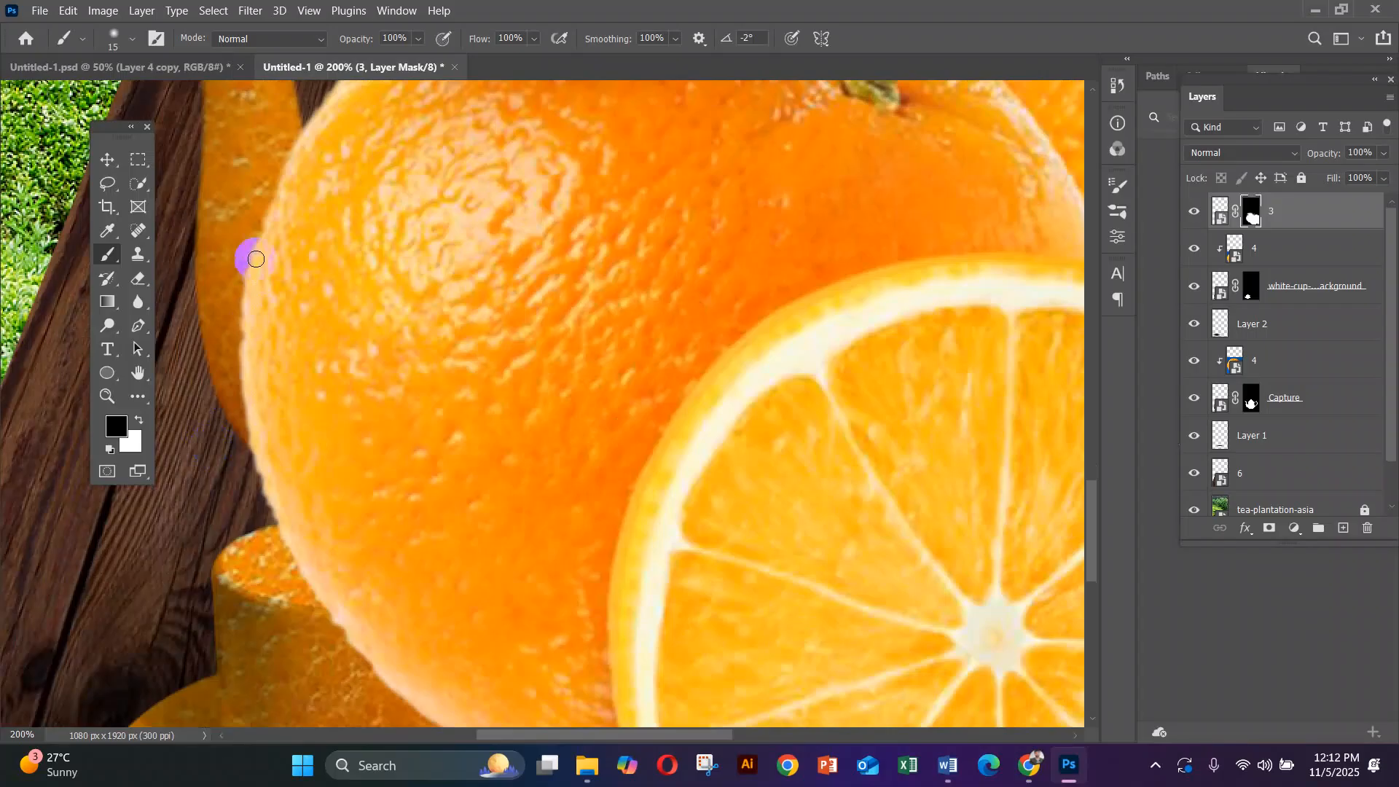
pyautogui.moveTo(236, 282)
pyautogui.mouseDown()
pyautogui.moveTo(225, 379)
pyautogui.moveTo(231, 218)
pyautogui.moveTo(232, 340)
pyautogui.mouseUp()
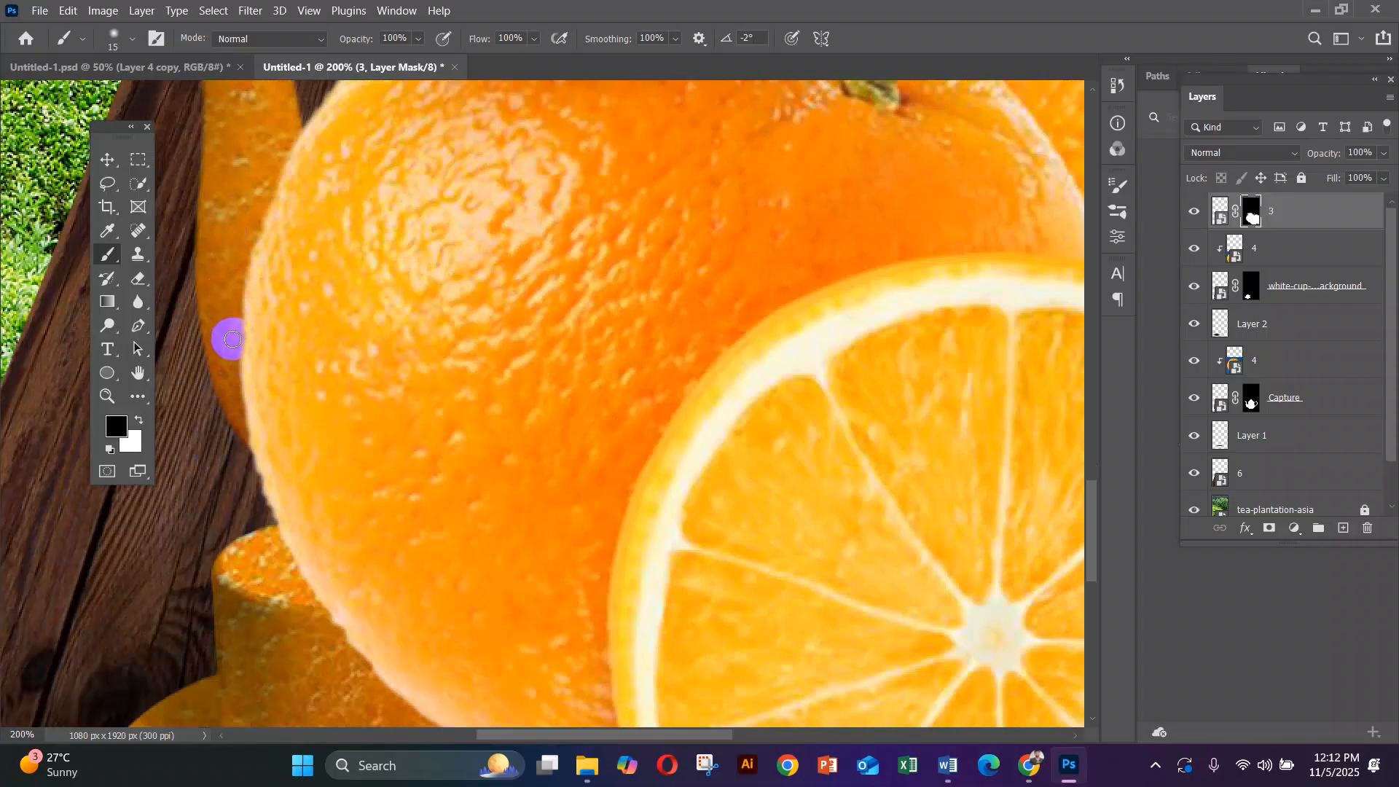
pyautogui.scroll(-3, 233, 343)
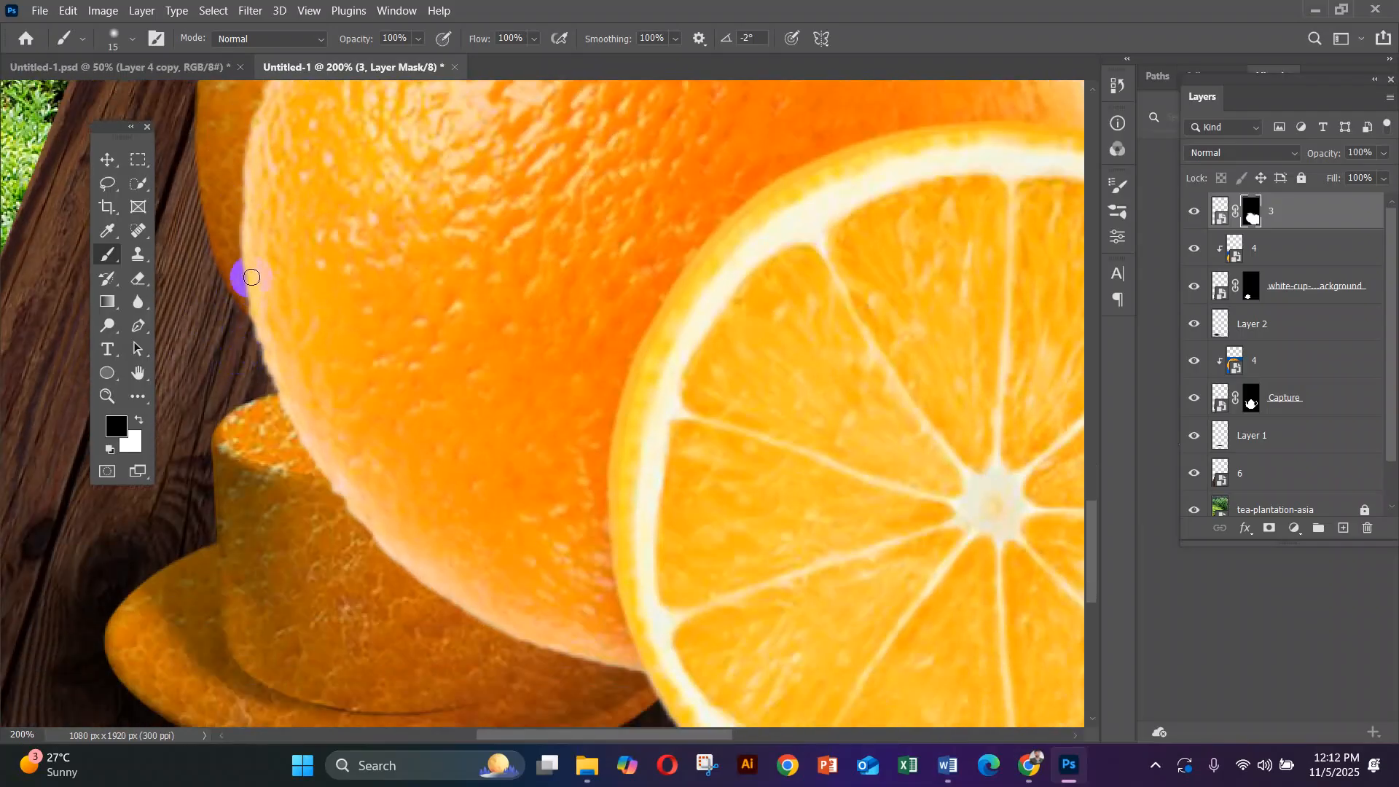
pyautogui.moveTo(239, 314)
pyautogui.mouseDown()
pyautogui.moveTo(275, 402)
pyautogui.moveTo(247, 330)
pyautogui.moveTo(226, 170)
pyautogui.moveTo(228, 275)
pyautogui.moveTo(230, 134)
pyautogui.moveTo(271, 409)
pyautogui.moveTo(266, 396)
pyautogui.moveTo(291, 450)
pyautogui.moveTo(386, 552)
pyautogui.moveTo(356, 518)
pyautogui.moveTo(346, 538)
pyautogui.moveTo(358, 530)
pyautogui.moveTo(472, 615)
pyautogui.moveTo(634, 685)
pyautogui.moveTo(532, 649)
pyautogui.mouseUp()
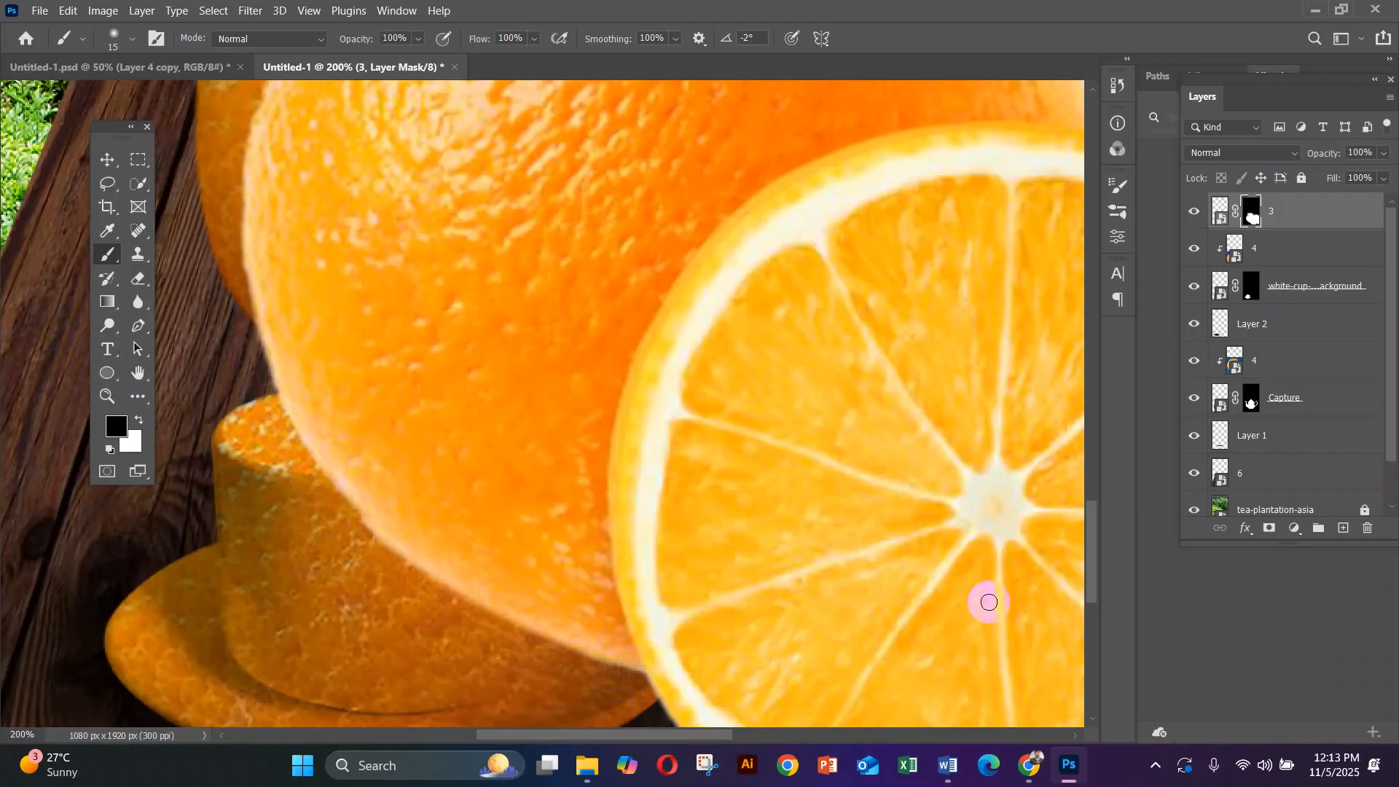
# Scale the oranges down proportionally and place them on the wooden table to the right of the cup and saucer.
pyautogui.hotkey('ctrl', '-')
pyautogui.hotkey('ctrl', '-')
pyautogui.hotkey('ctrl', '-')
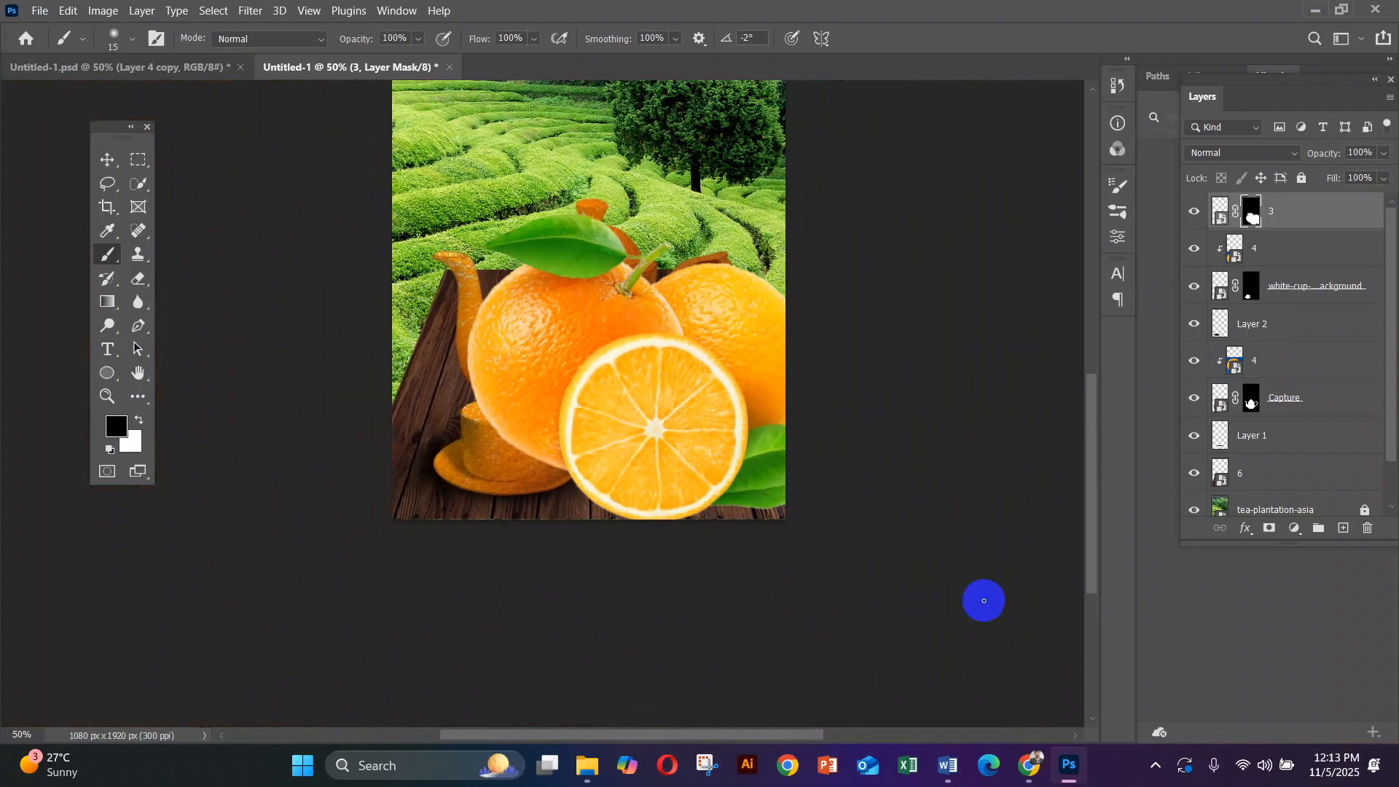
pyautogui.click(107, 160)
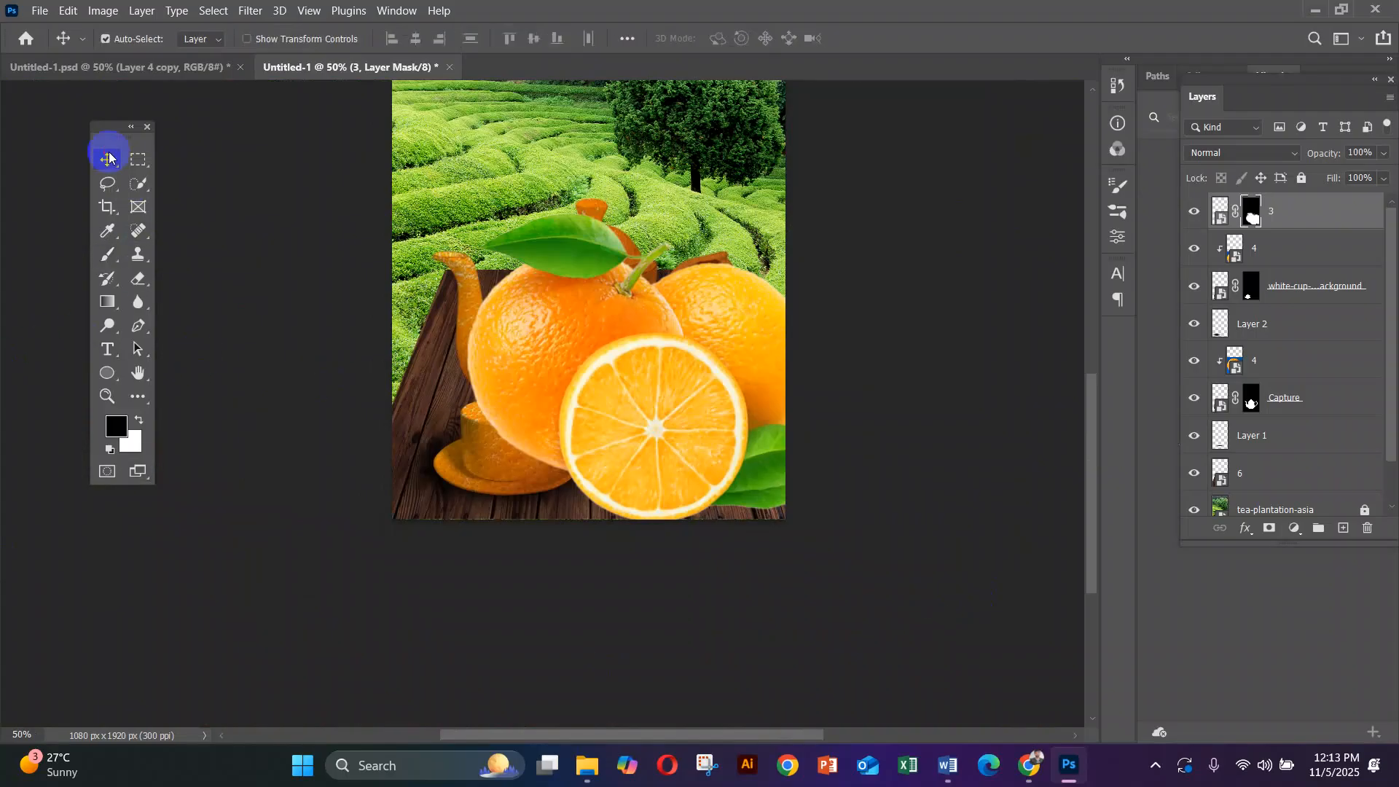
pyautogui.moveTo(739, 332); pyautogui.dragTo(684, 349)
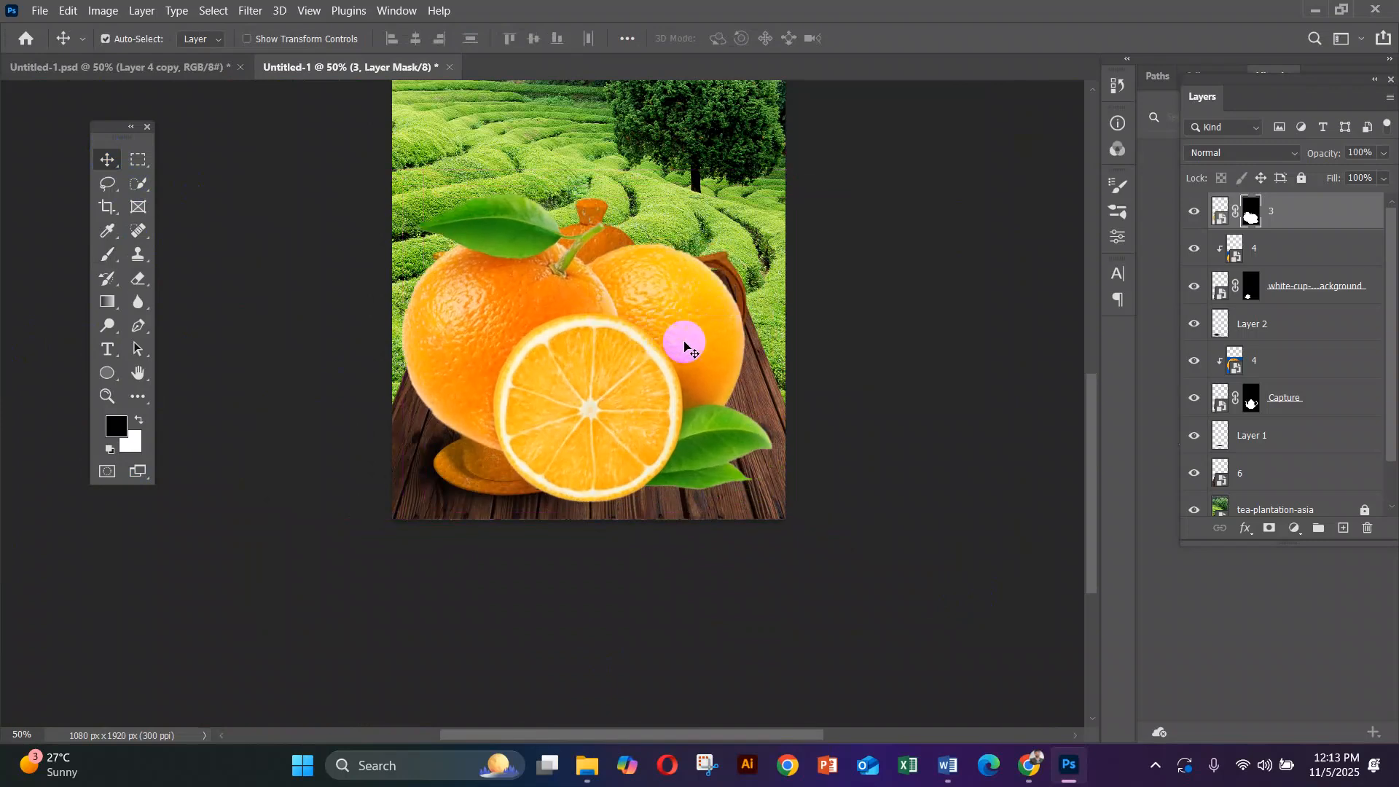
pyautogui.hotkey('ctrl', 't')
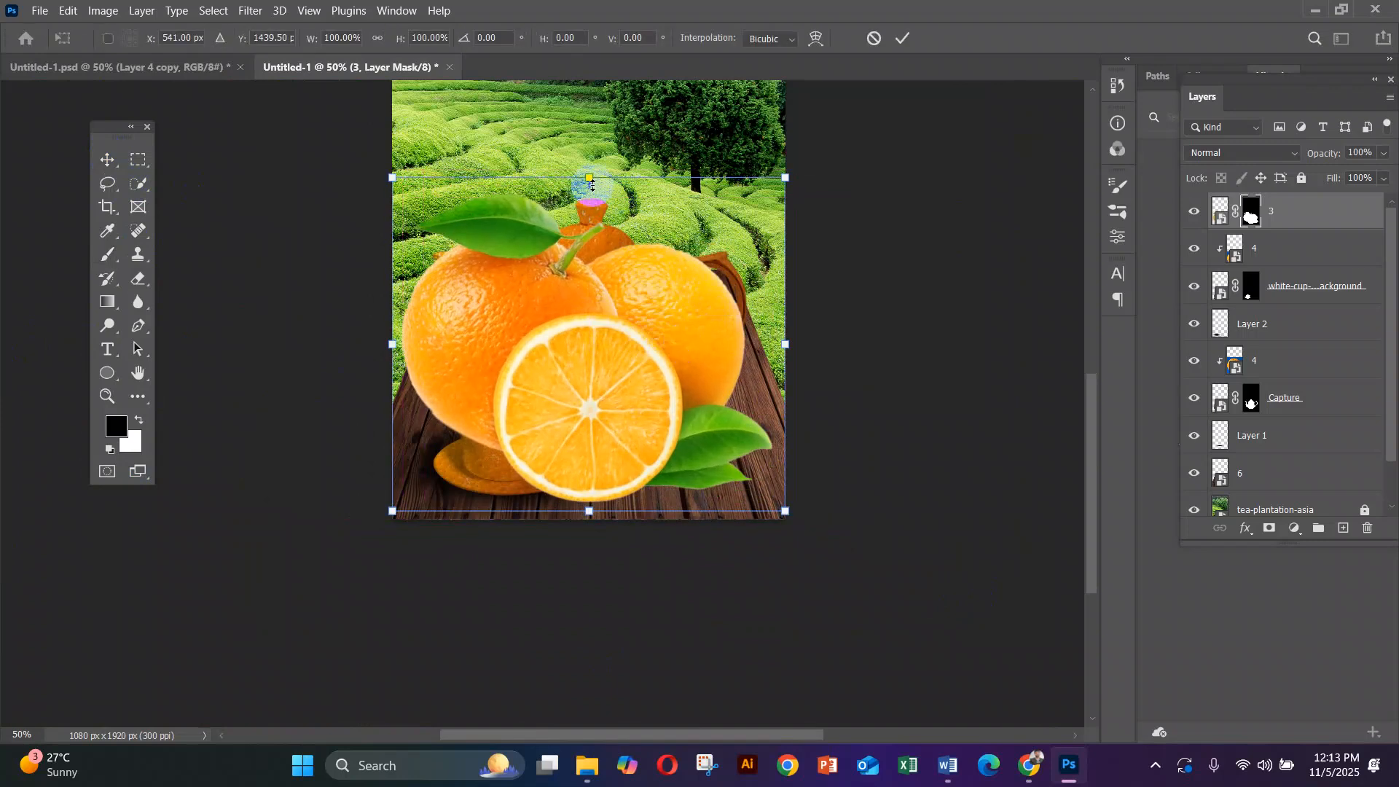
pyautogui.moveTo(592, 185); pyautogui.dragTo(572, 391)
pyautogui.moveTo(581, 451); pyautogui.dragTo(683, 453)
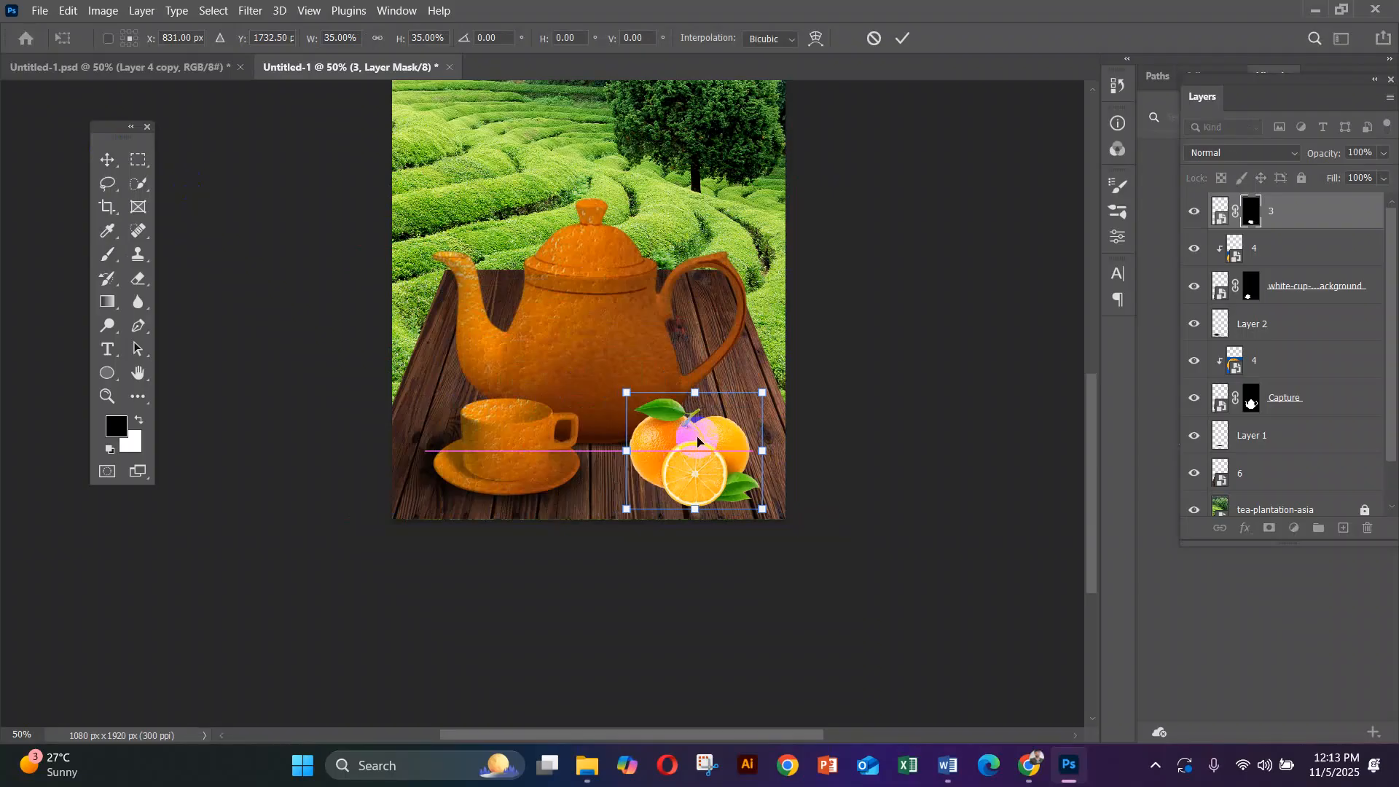
pyautogui.moveTo(693, 388); pyautogui.dragTo(752, 496)
pyautogui.press('Return')
# Add a Curves adjustment layer directly above the oranges layer.
pyautogui.keyDown('ctrl'); pyautogui.click(698, 475); pyautogui.keyUp('ctrl')
pyautogui.keyDown('ctrl'); pyautogui.click(698, 475); pyautogui.keyUp('ctrl')
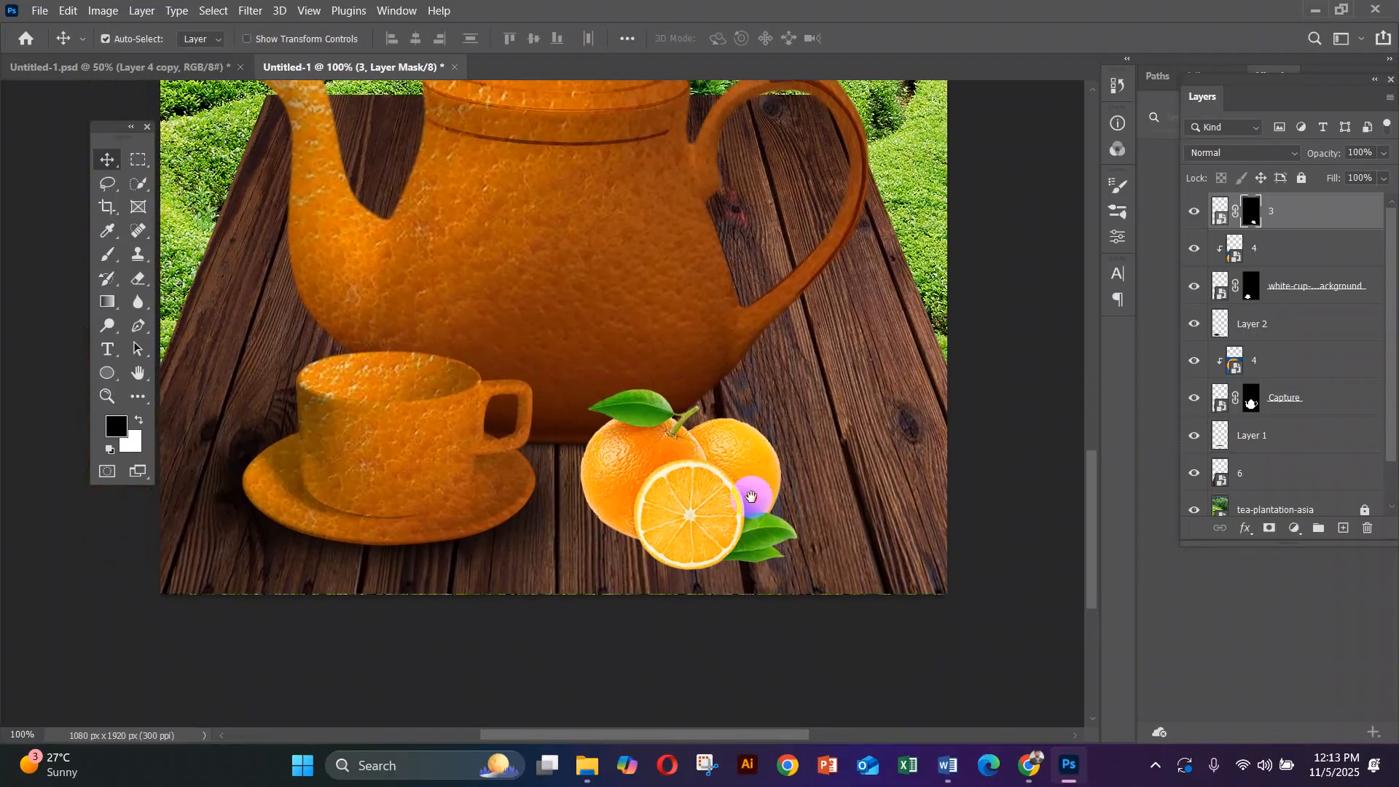
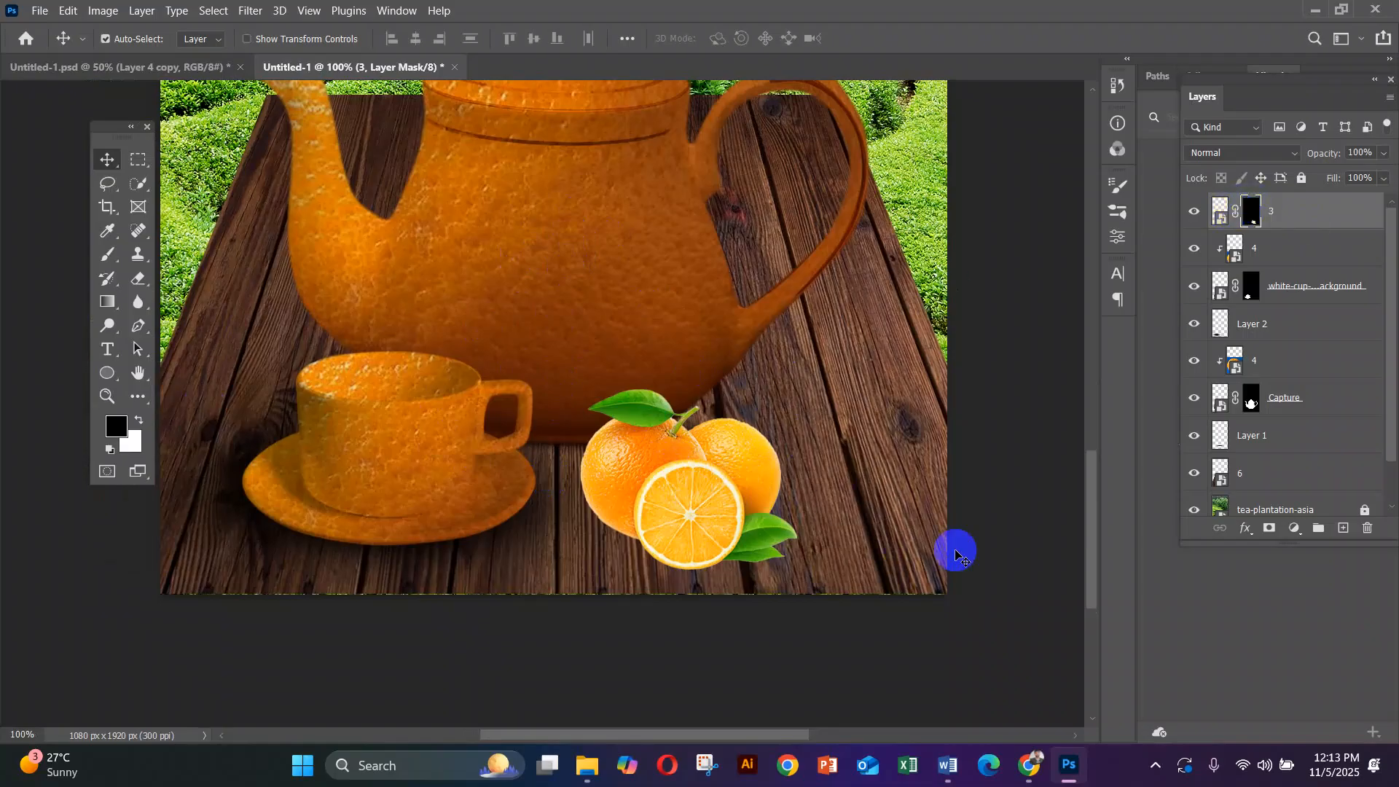
pyautogui.click(1294, 531)
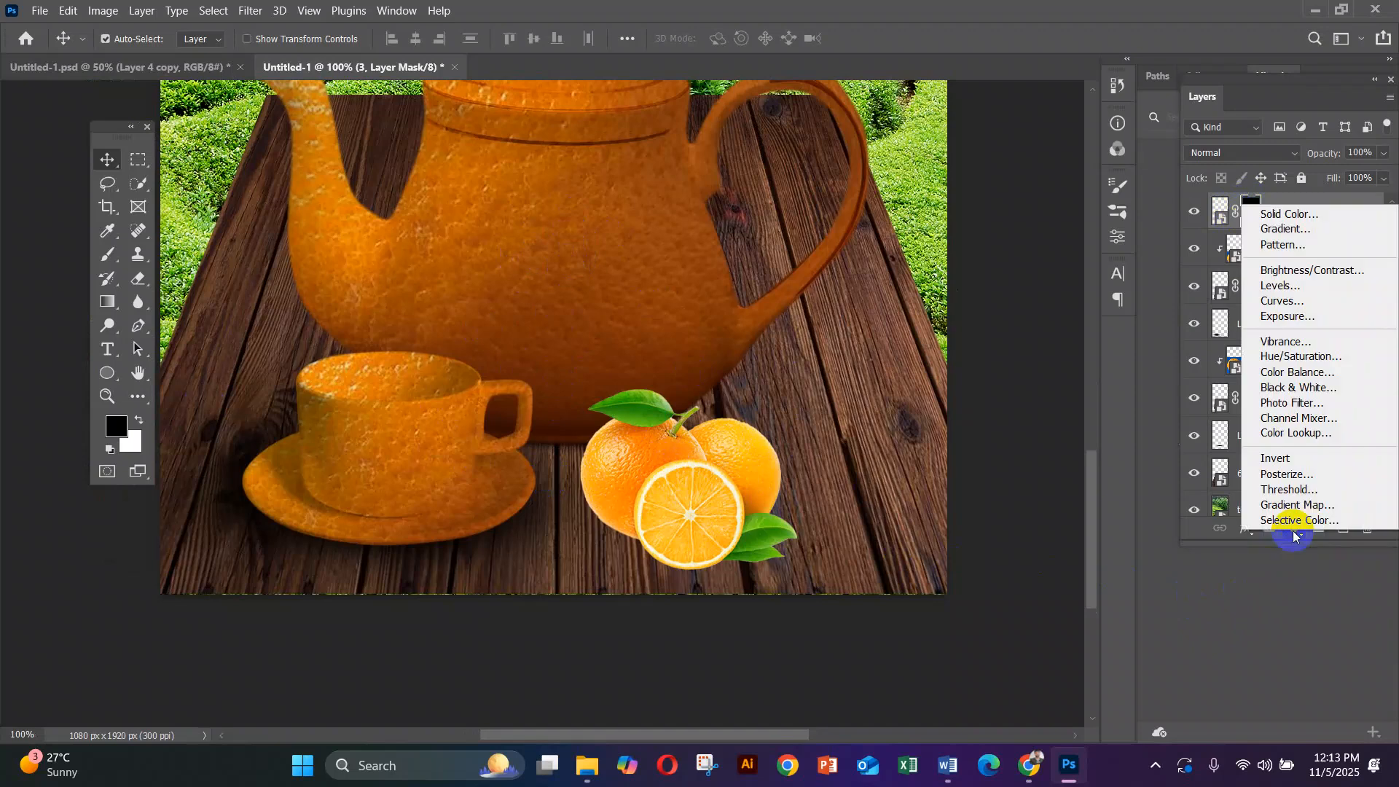
pyautogui.click(1301, 300)
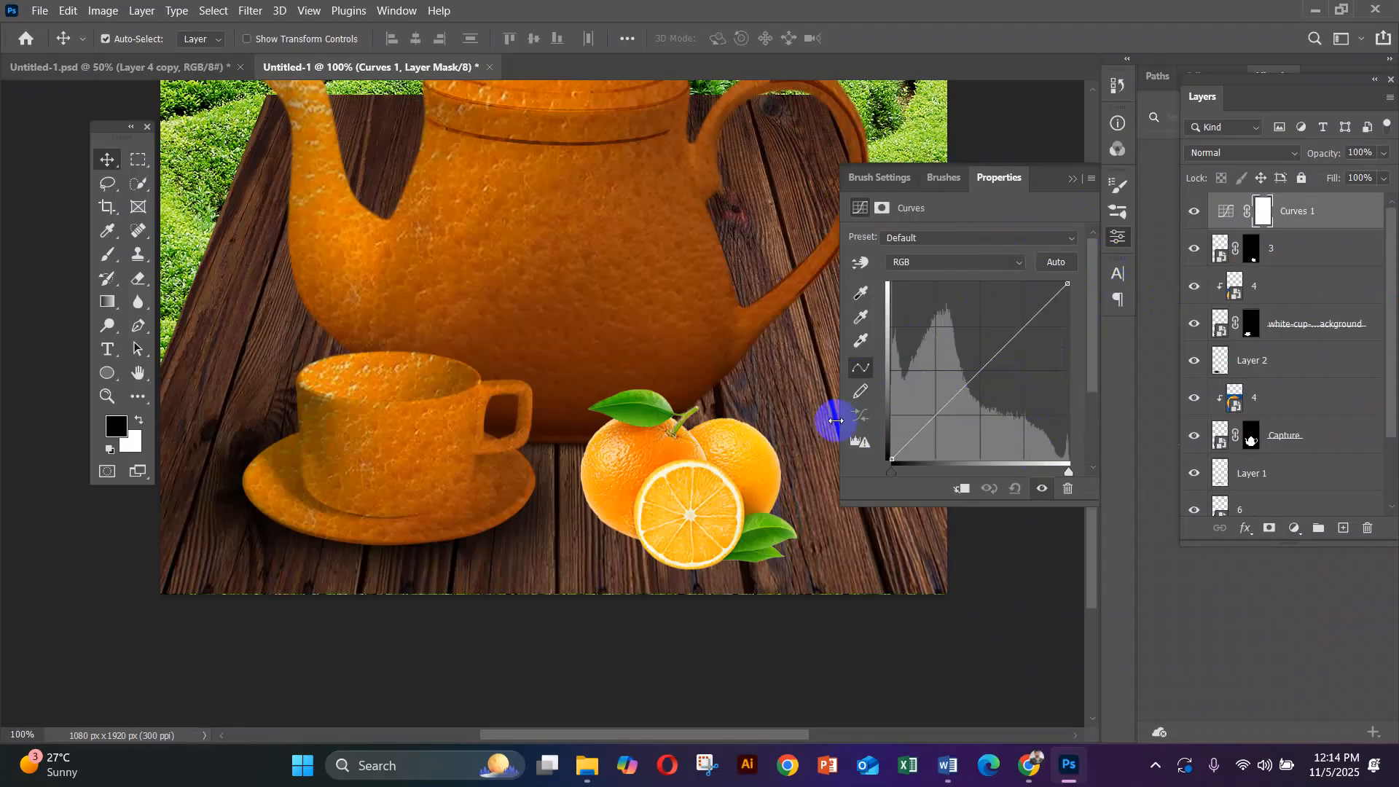
pyautogui.click(963, 500)
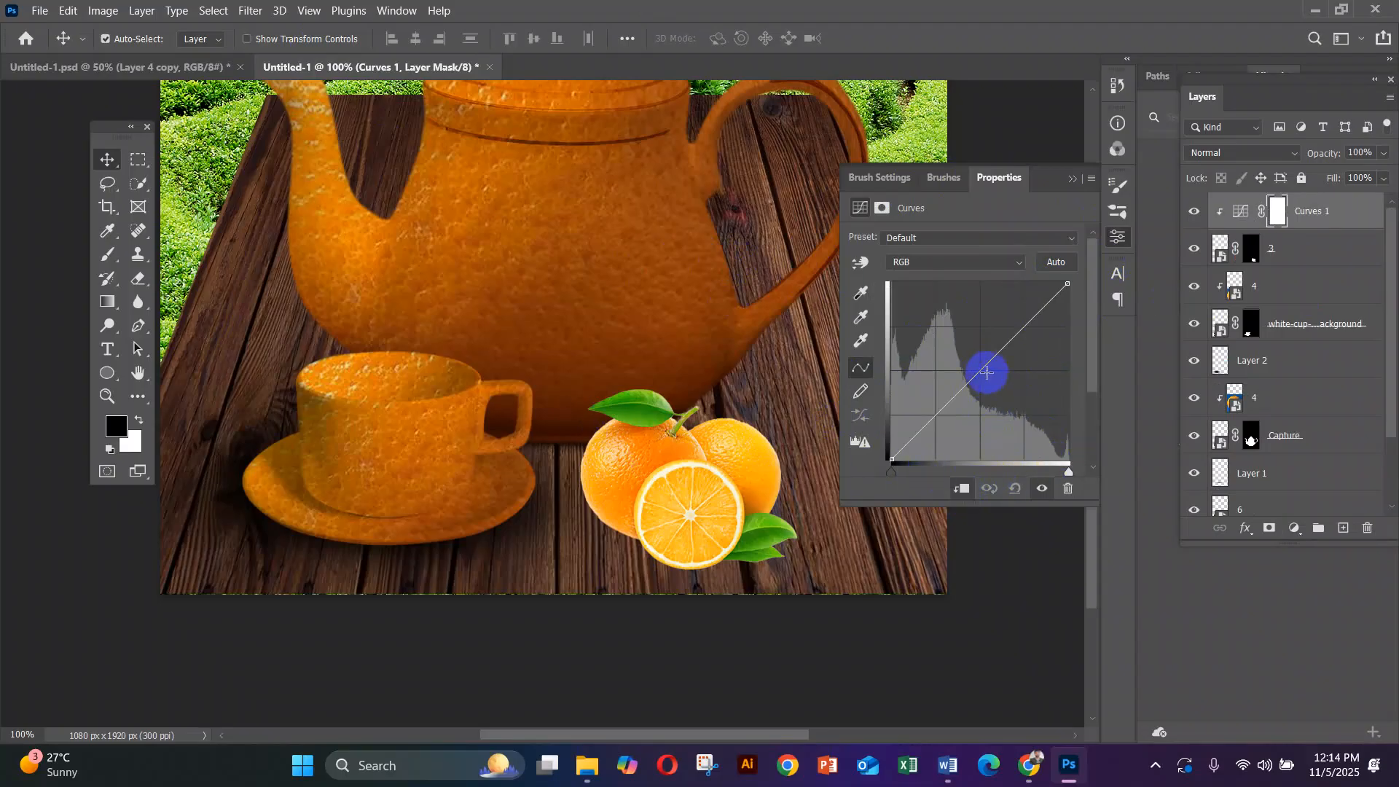
pyautogui.moveTo(982, 371)
pyautogui.mouseDown()
pyautogui.moveTo(1009, 406)
pyautogui.moveTo(954, 353)
pyautogui.moveTo(972, 376)
pyautogui.mouseUp()
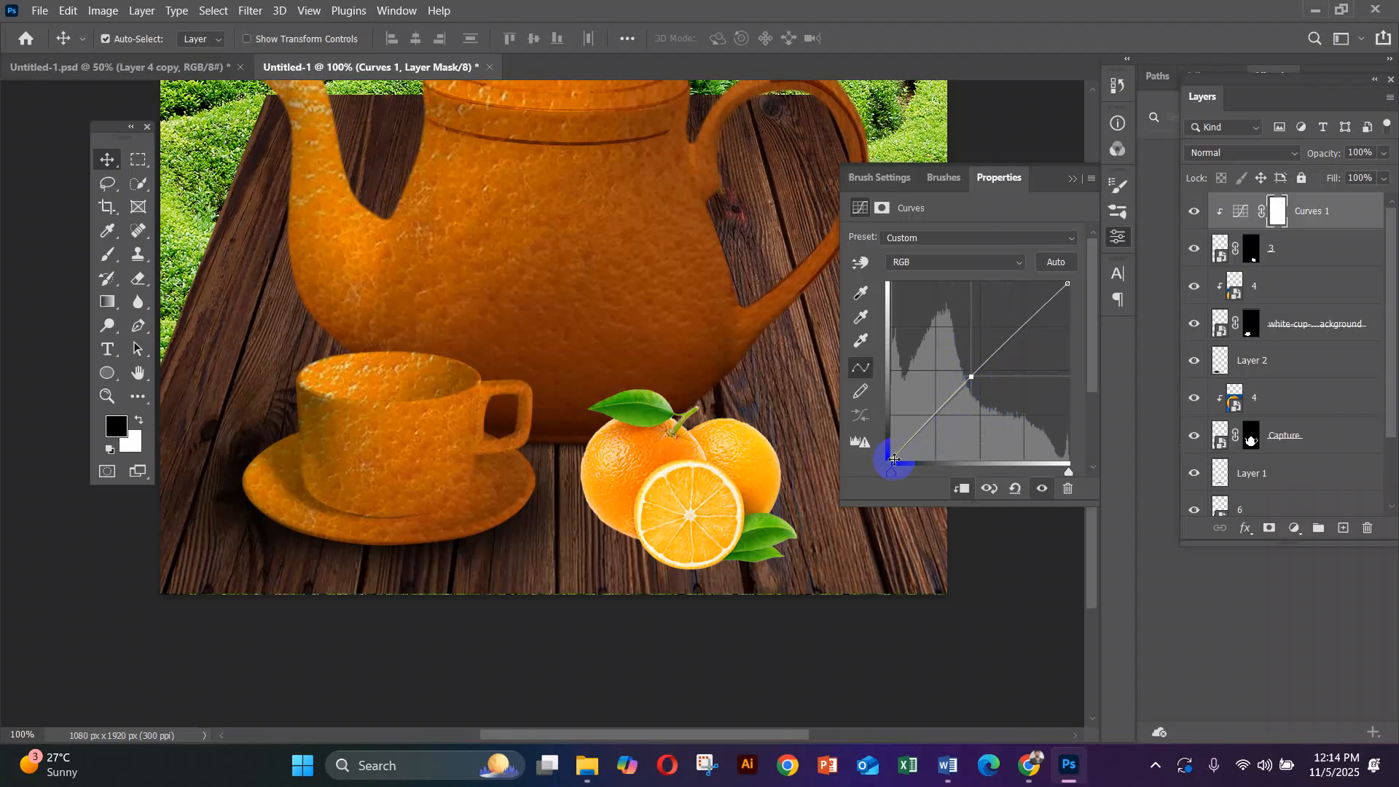
pyautogui.moveTo(892, 460); pyautogui.dragTo(938, 465)
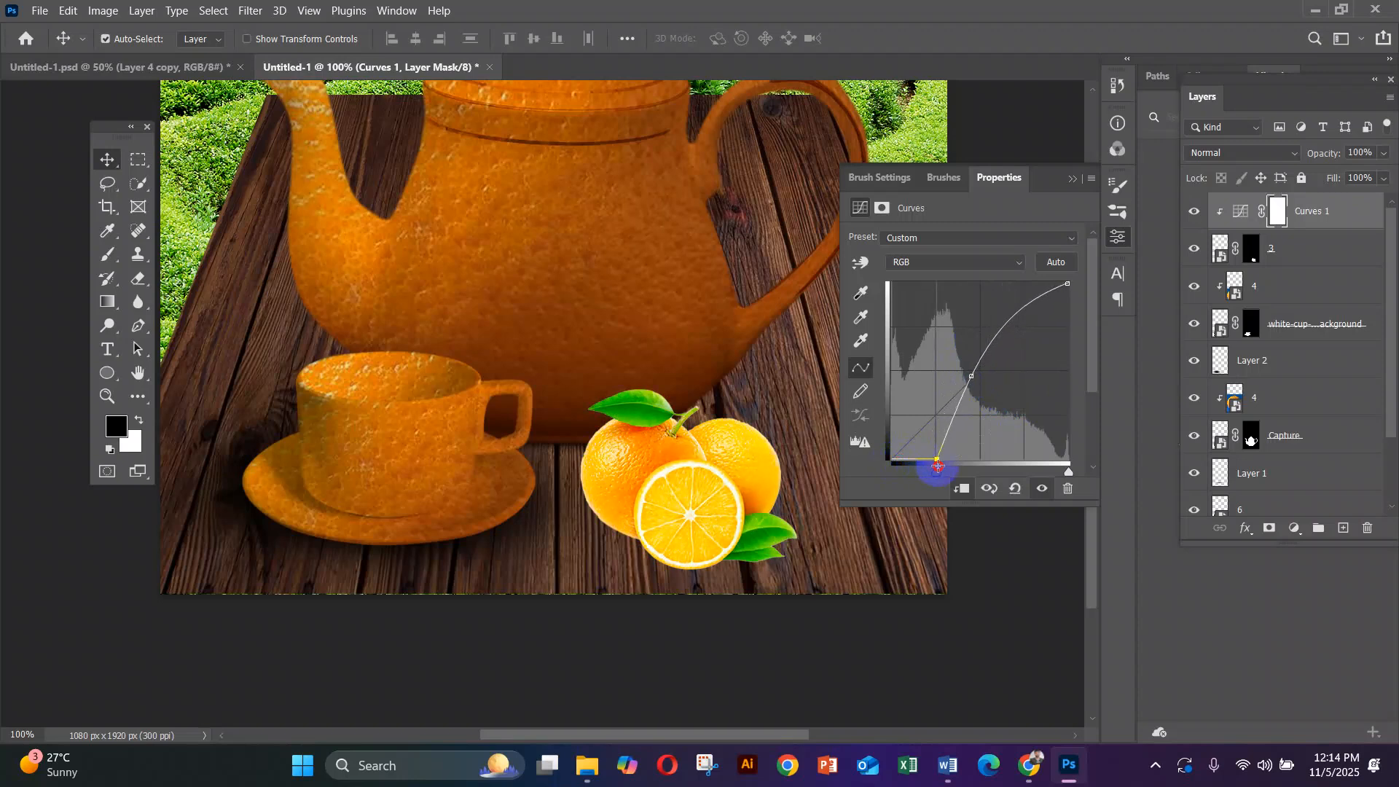
pyautogui.hotkey('ctrl', 'z')
pyautogui.hotkey('ctrl', 'z')
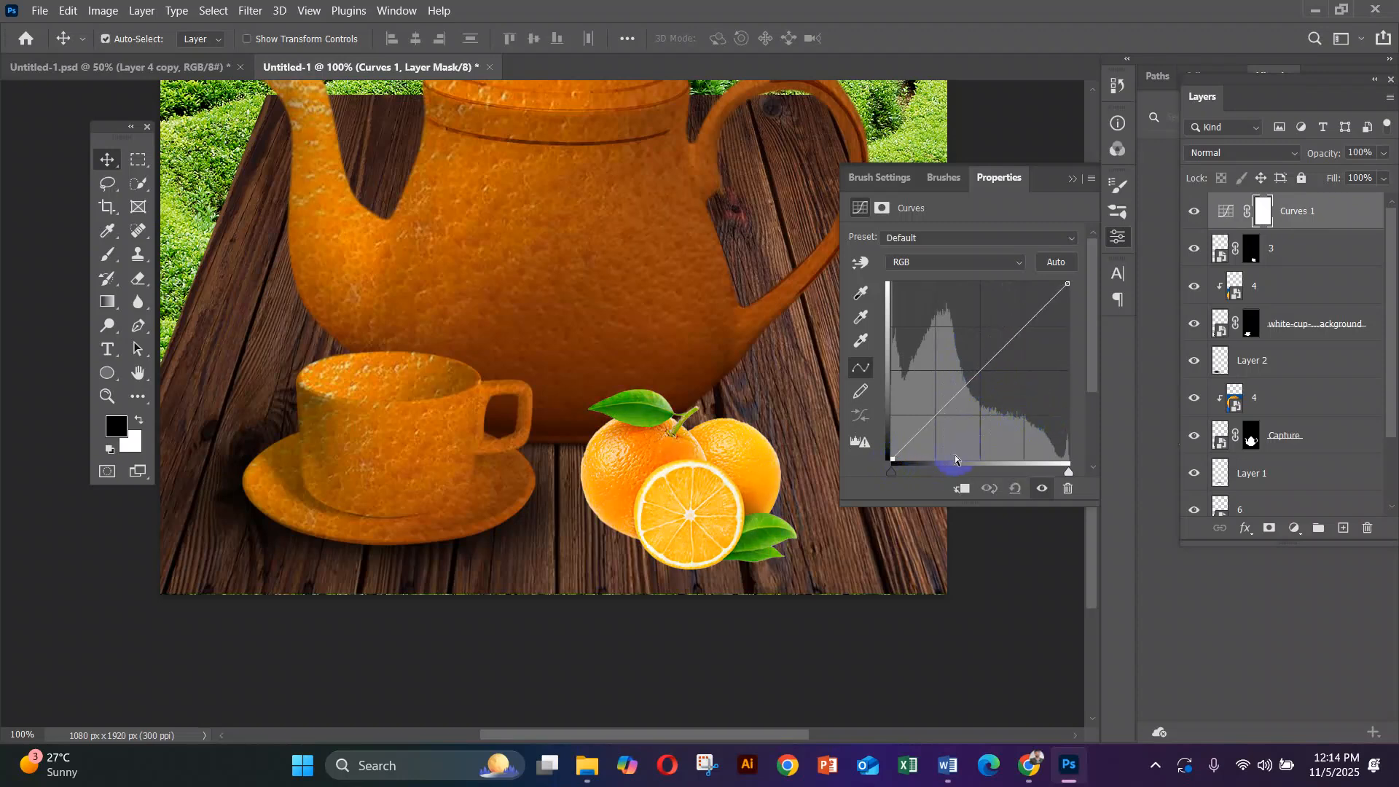
# Clip the Curves adjustment to the oranges layer and move the curve's black point inward to deepen the oranges' color.
pyautogui.moveTo(889, 461)
pyautogui.mouseDown()
pyautogui.moveTo(979, 462)
pyautogui.moveTo(885, 459)
pyautogui.mouseUp()
pyautogui.click(962, 487)
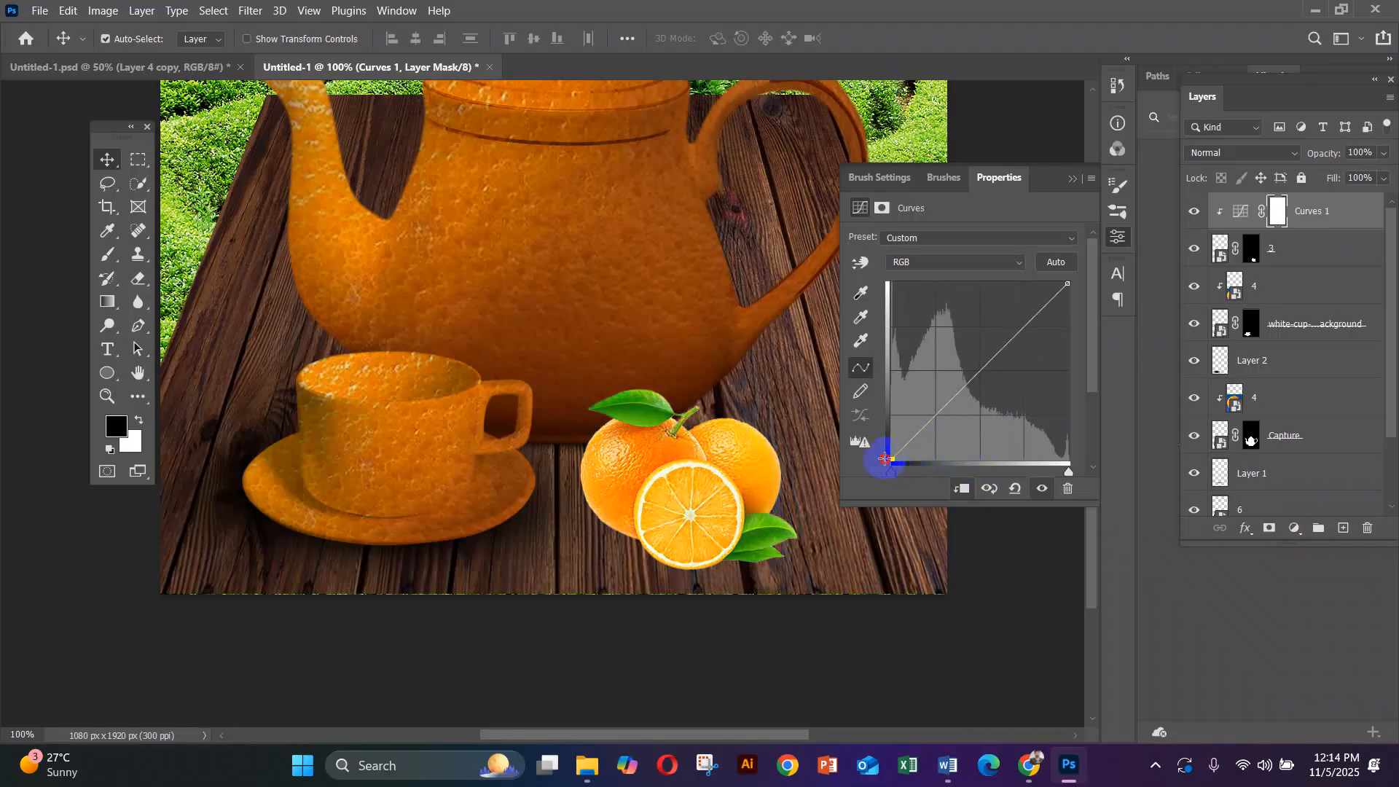
pyautogui.moveTo(1069, 283)
pyautogui.mouseDown()
pyautogui.moveTo(992, 284)
pyautogui.moveTo(1075, 278)
pyautogui.mouseUp()
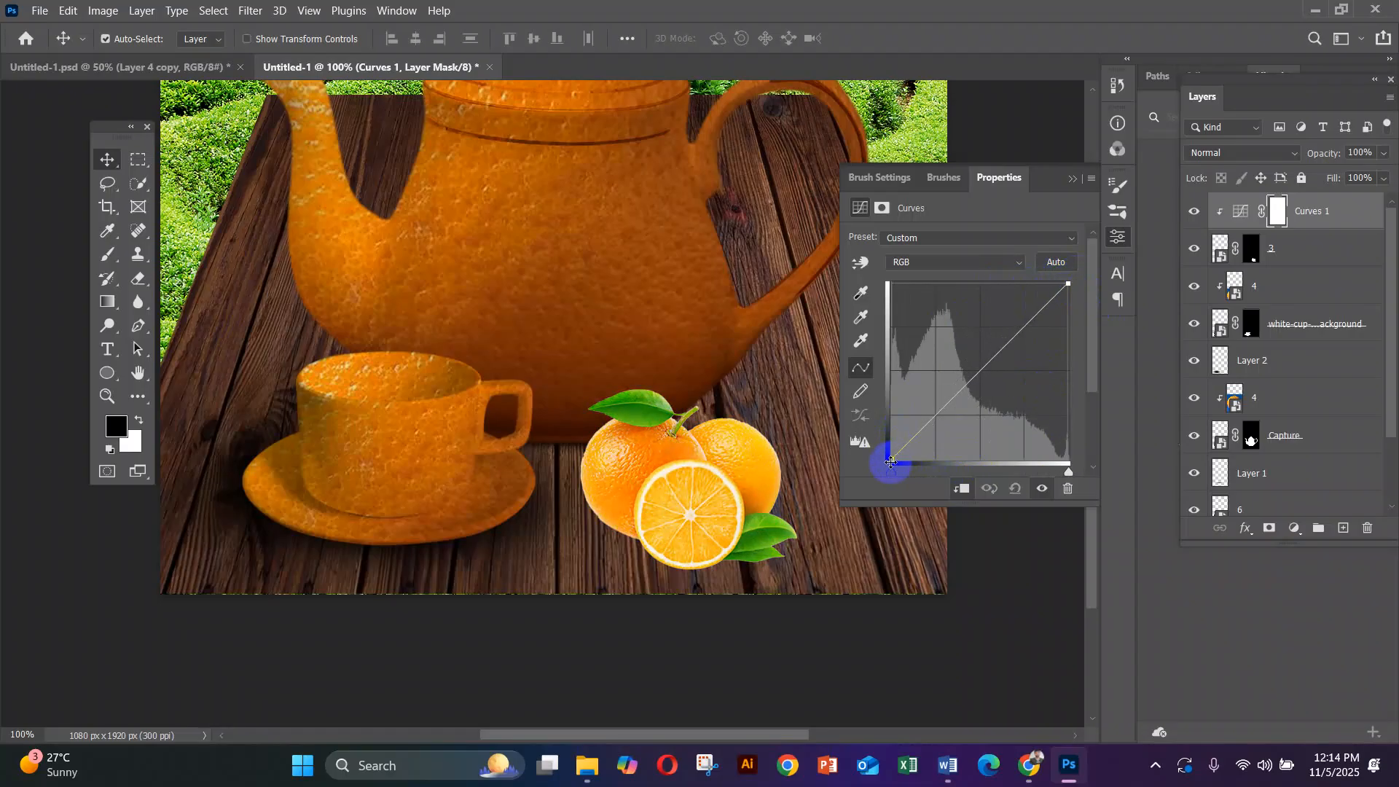
pyautogui.moveTo(892, 462); pyautogui.dragTo(929, 466)
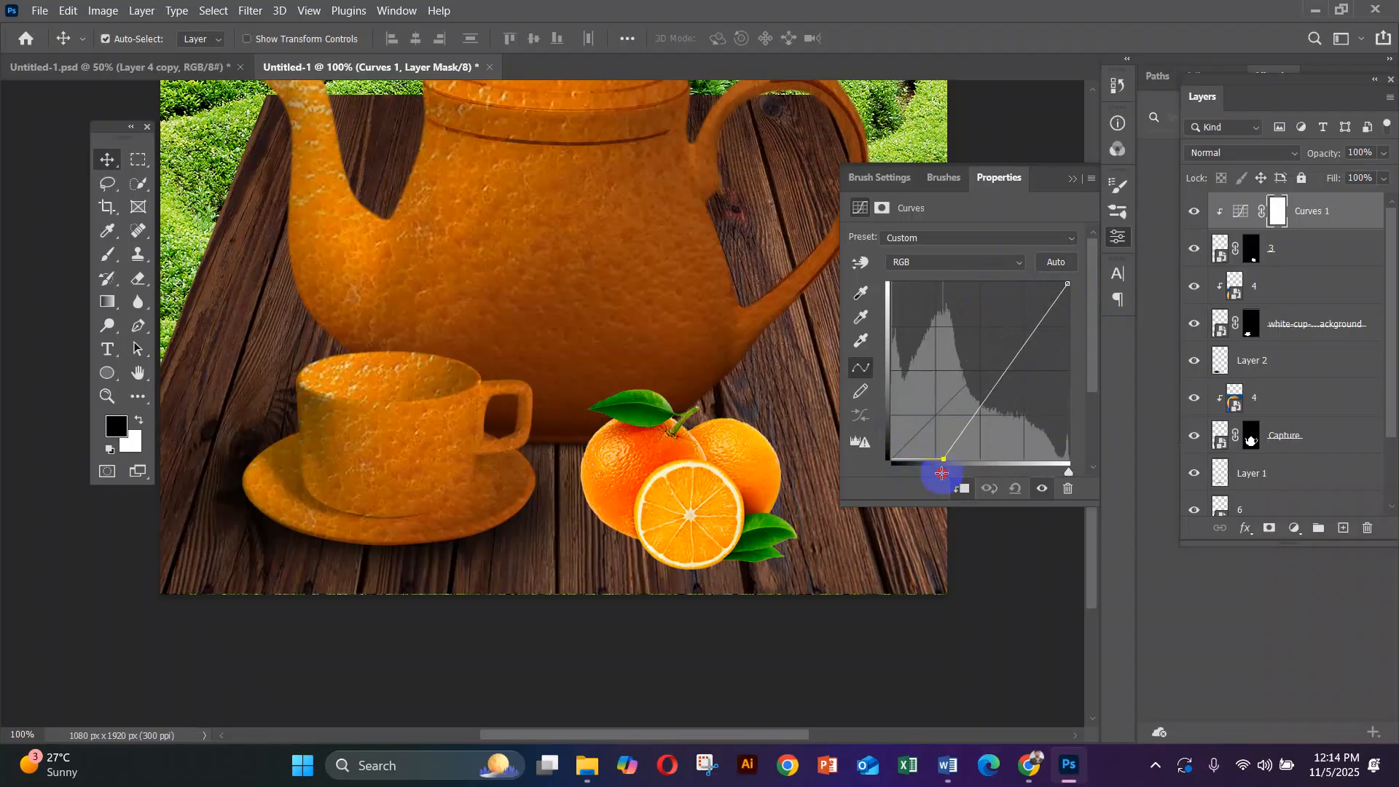
pyautogui.moveTo(947, 476); pyautogui.dragTo(939, 472)
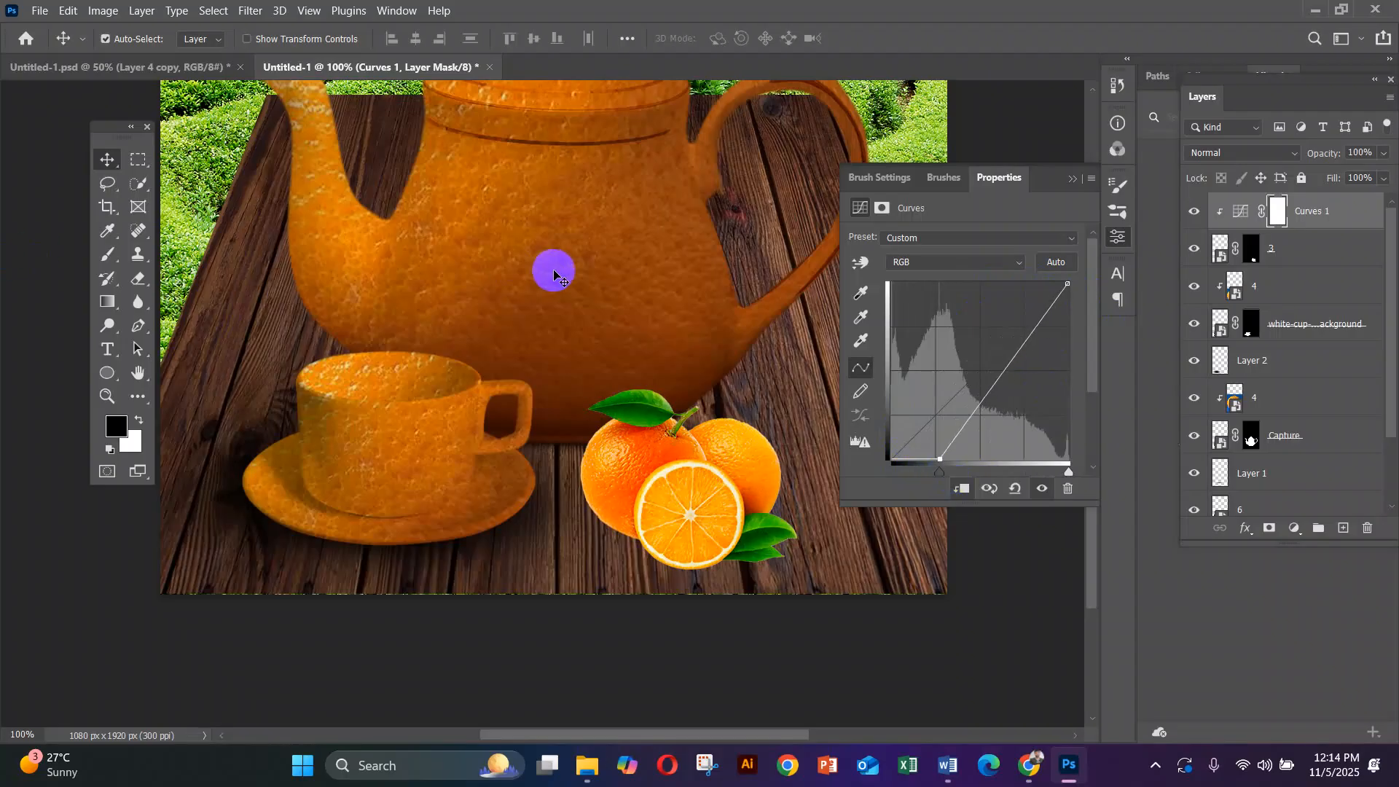
pyautogui.click(1065, 177)
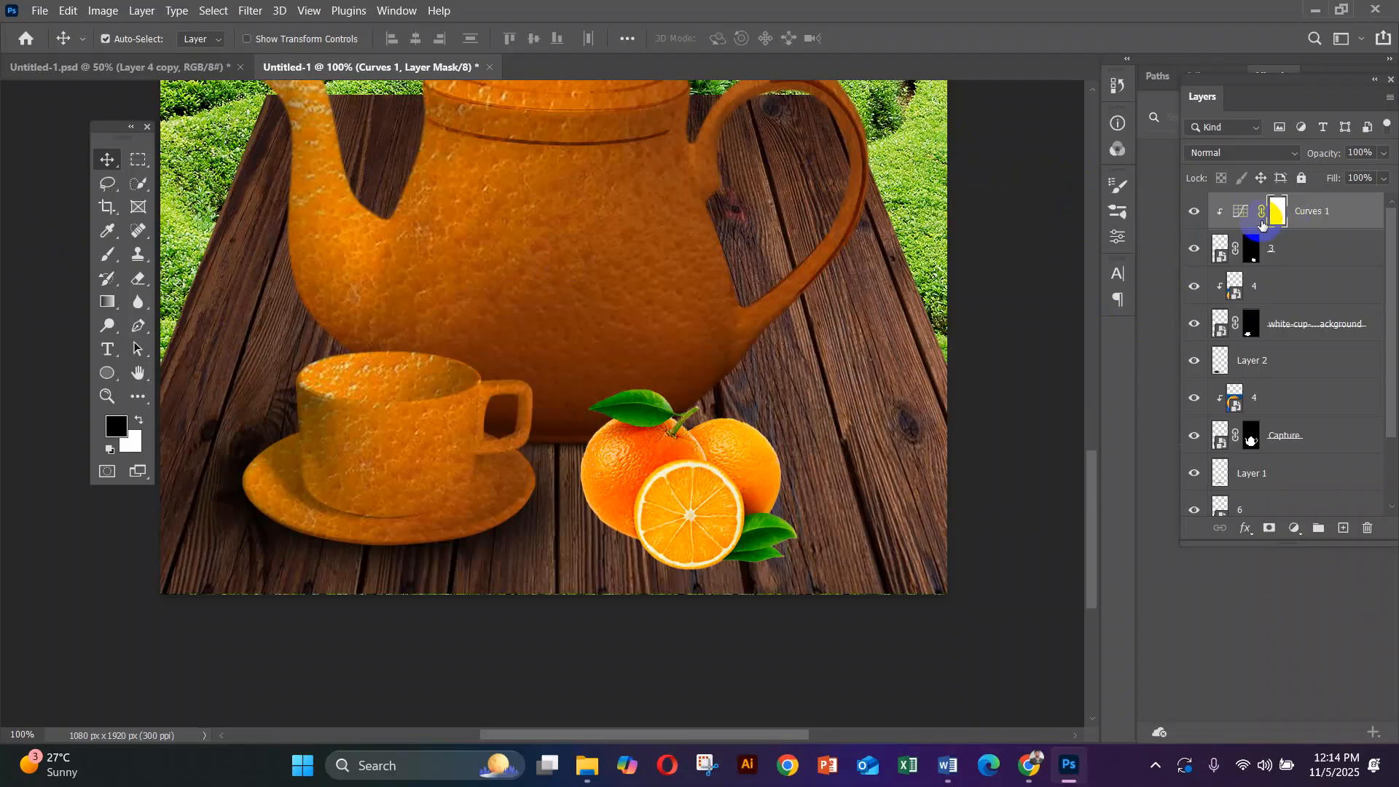
# Add a new empty layer directly beneath the oranges layer.
pyautogui.scroll(-1, 809, 369)
pyautogui.scroll(2, 807, 370)
pyautogui.scroll(-1, 772, 387)
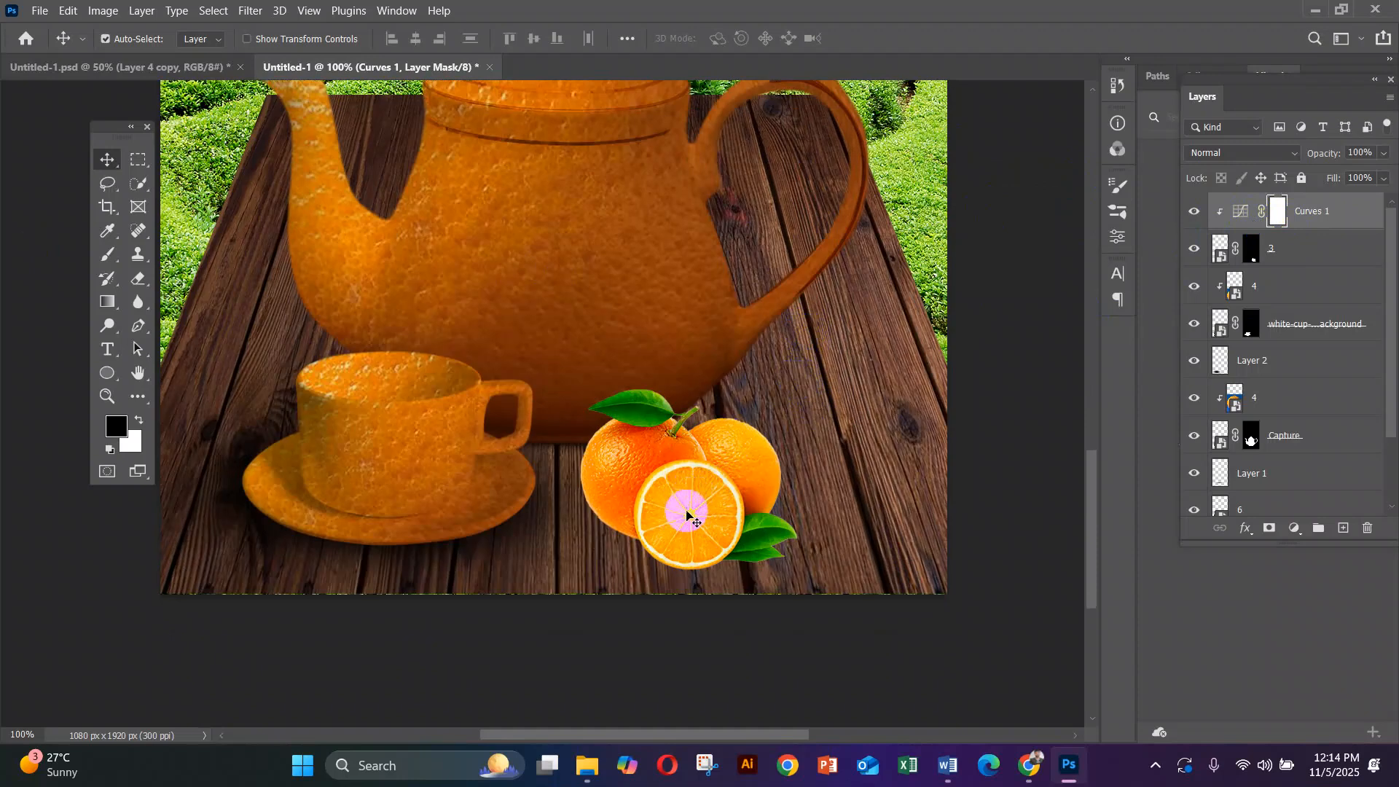
pyautogui.click(1229, 254)
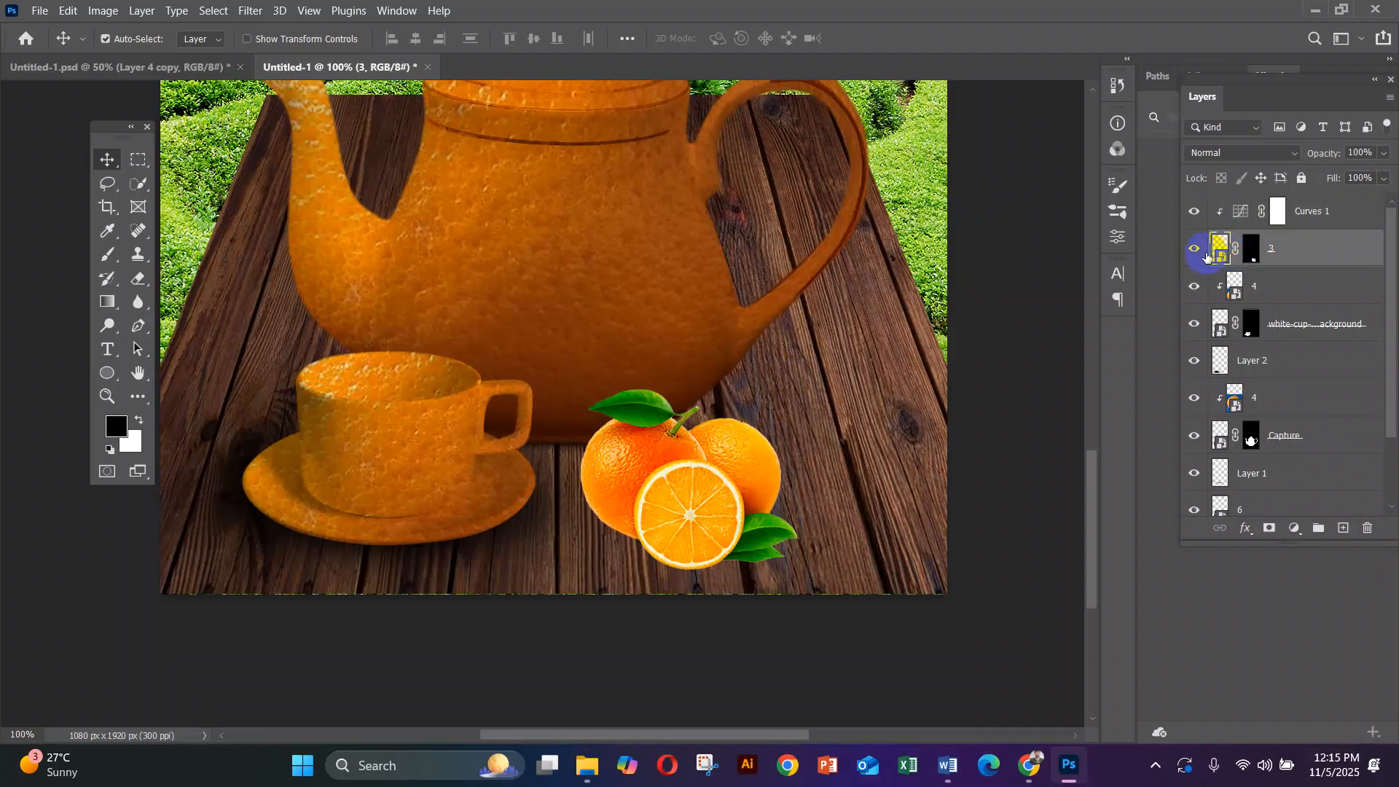
pyautogui.click(1193, 250)
pyautogui.click(1194, 250)
pyautogui.click(1343, 527)
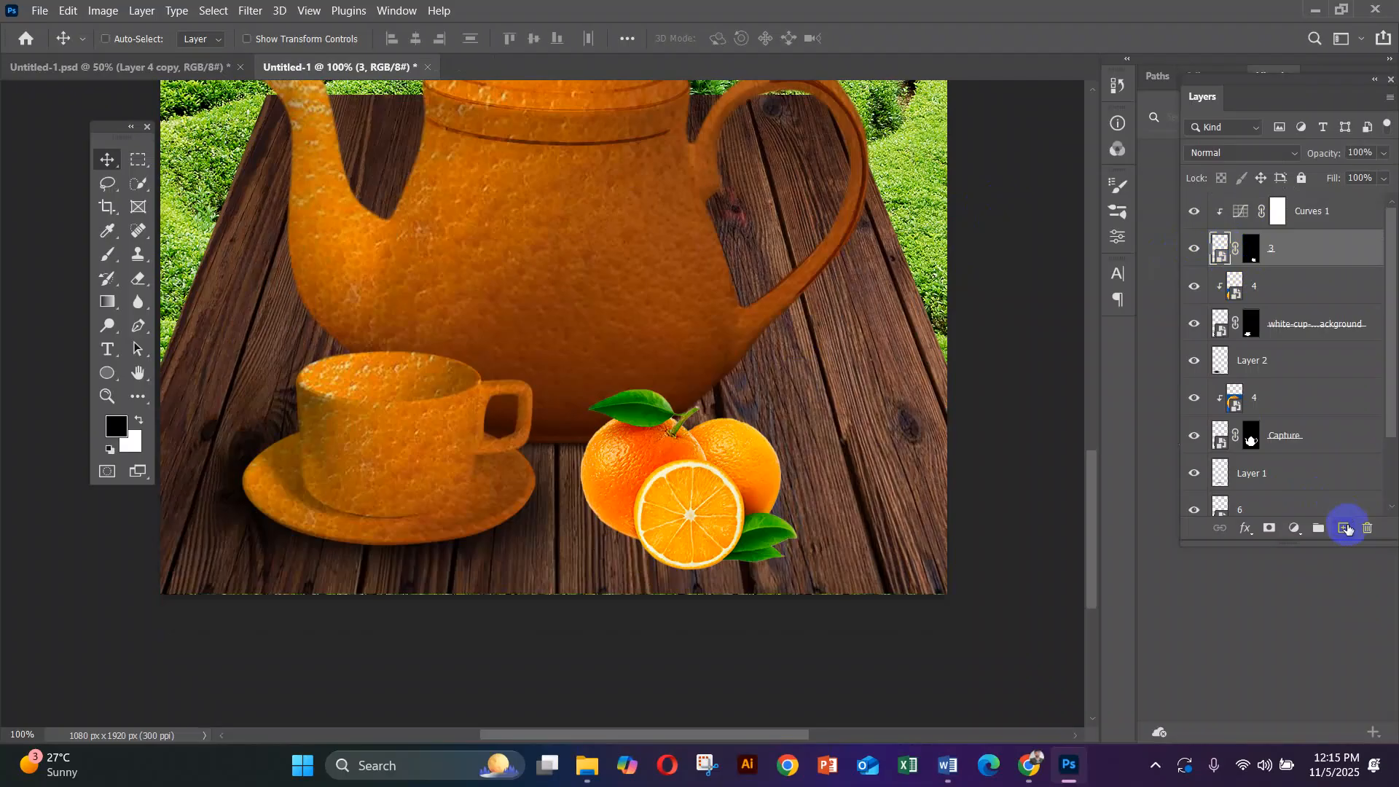
# Set the soft black Brush to 417 px and flatten its tip into a wide horizontal ellipse for the shadow beneath the oranges.
pyautogui.click(106, 253)
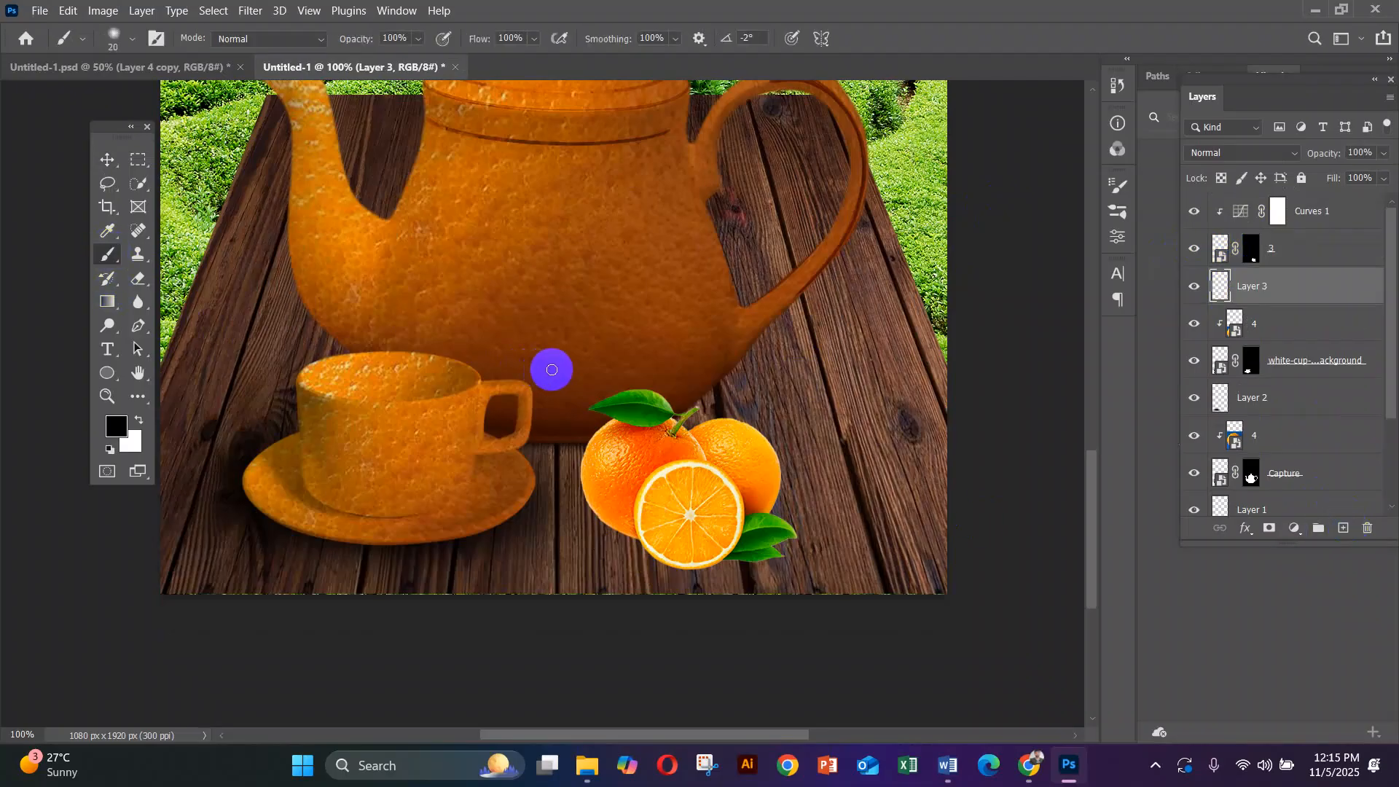
pyautogui.press(']')
pyautogui.press(']')
pyautogui.press(']')
pyautogui.press(']')
pyautogui.press(']')
pyautogui.press(']')
pyautogui.press(']')
pyautogui.press(']')
pyautogui.press(']')
pyautogui.press(']')
pyautogui.press(']')
pyautogui.press(']')
pyautogui.press(']')
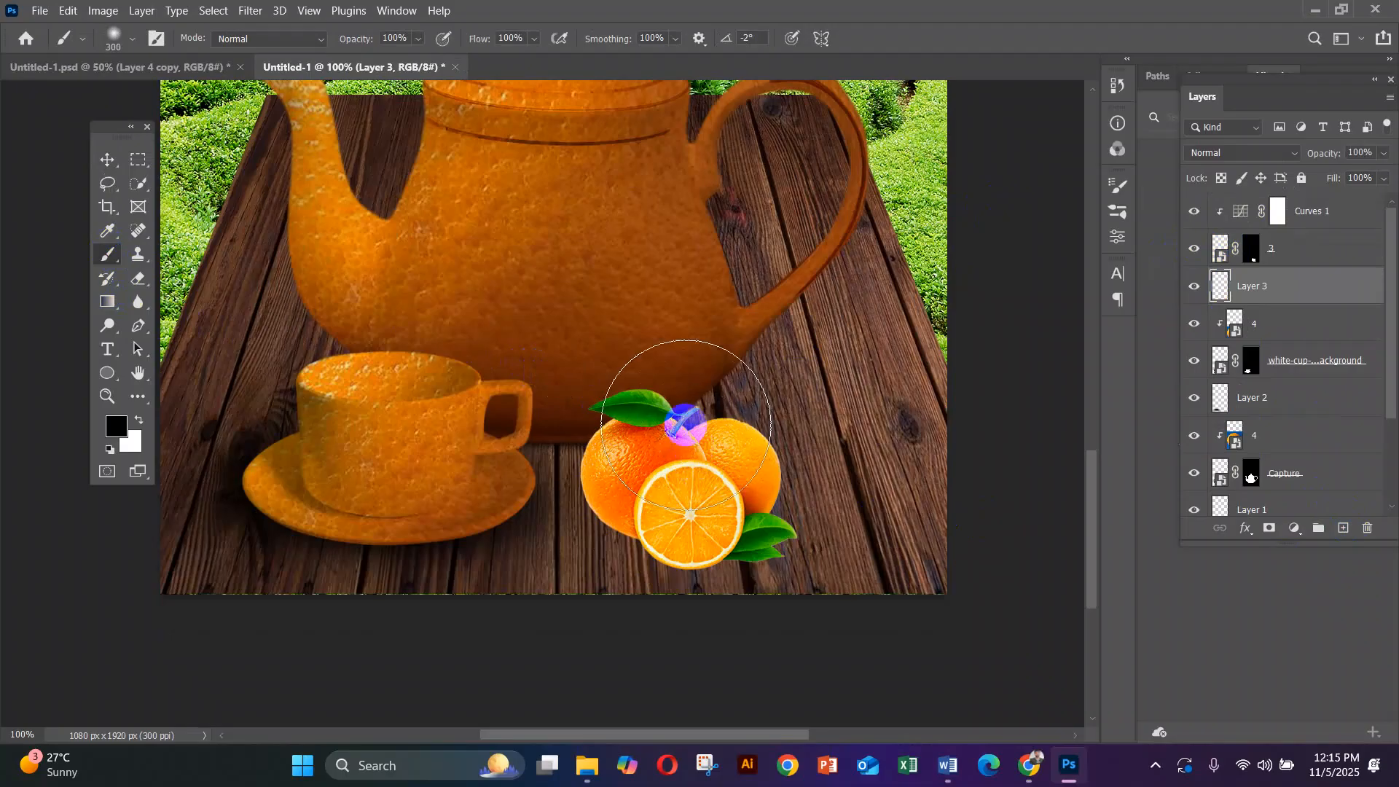
pyautogui.rightClick(684, 422)
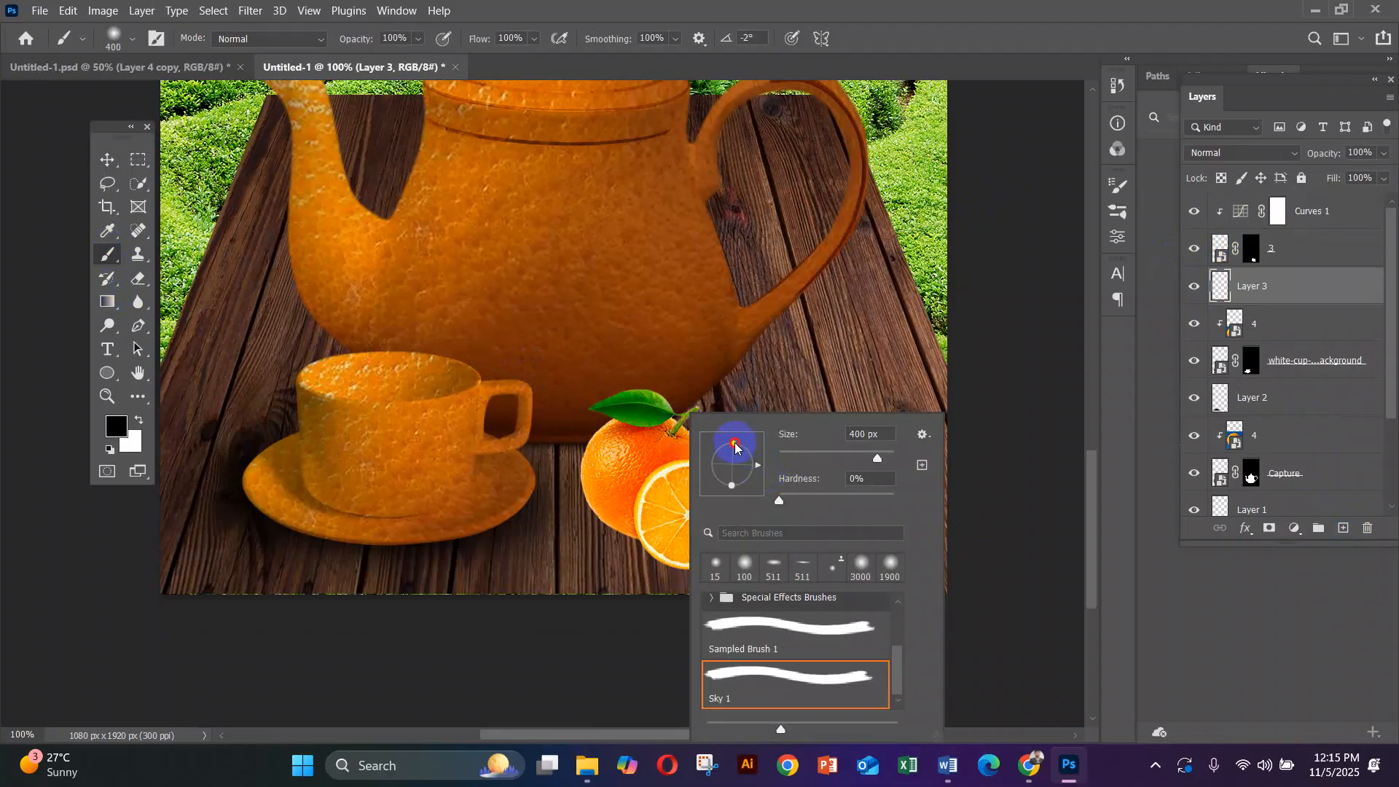
pyautogui.moveTo(735, 452); pyautogui.dragTo(734, 455)
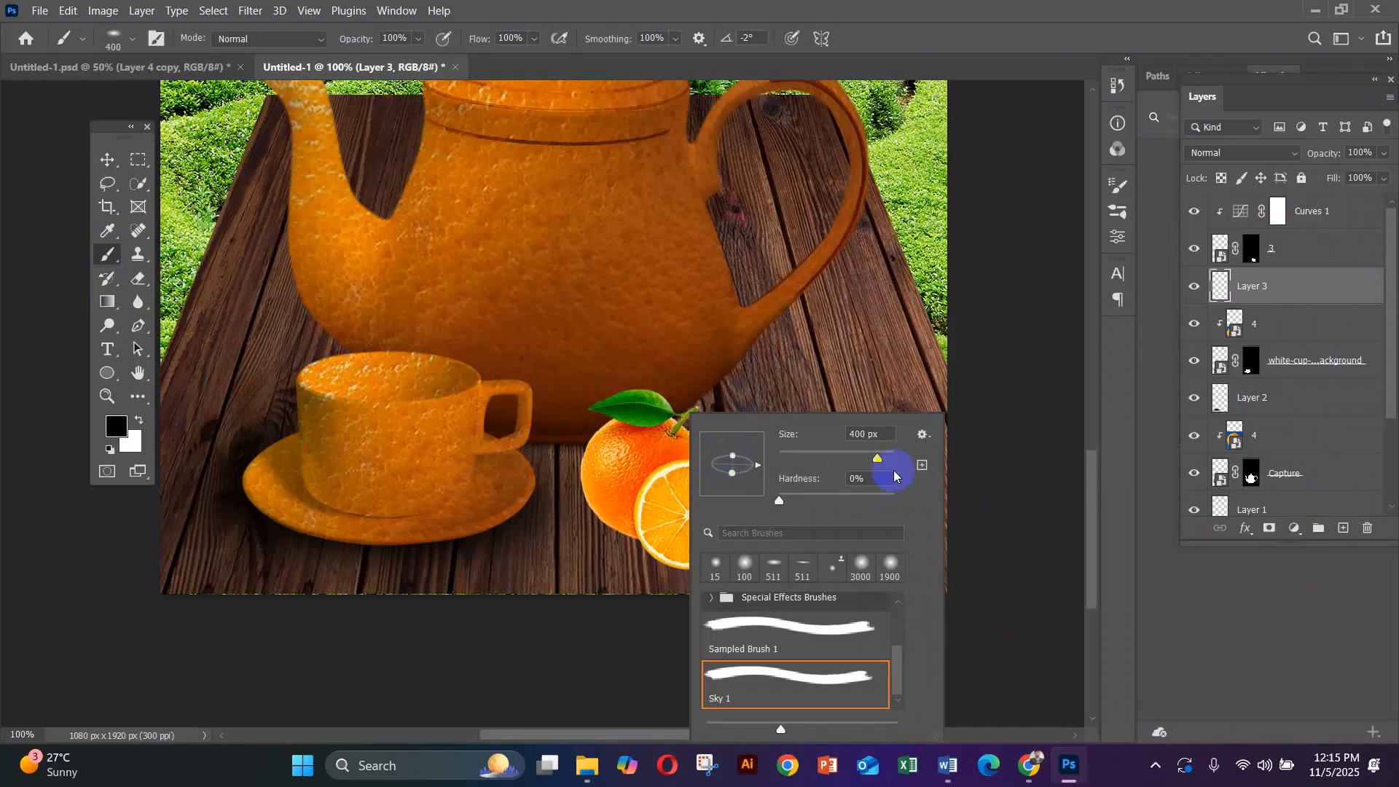
pyautogui.moveTo(871, 457); pyautogui.dragTo(866, 457)
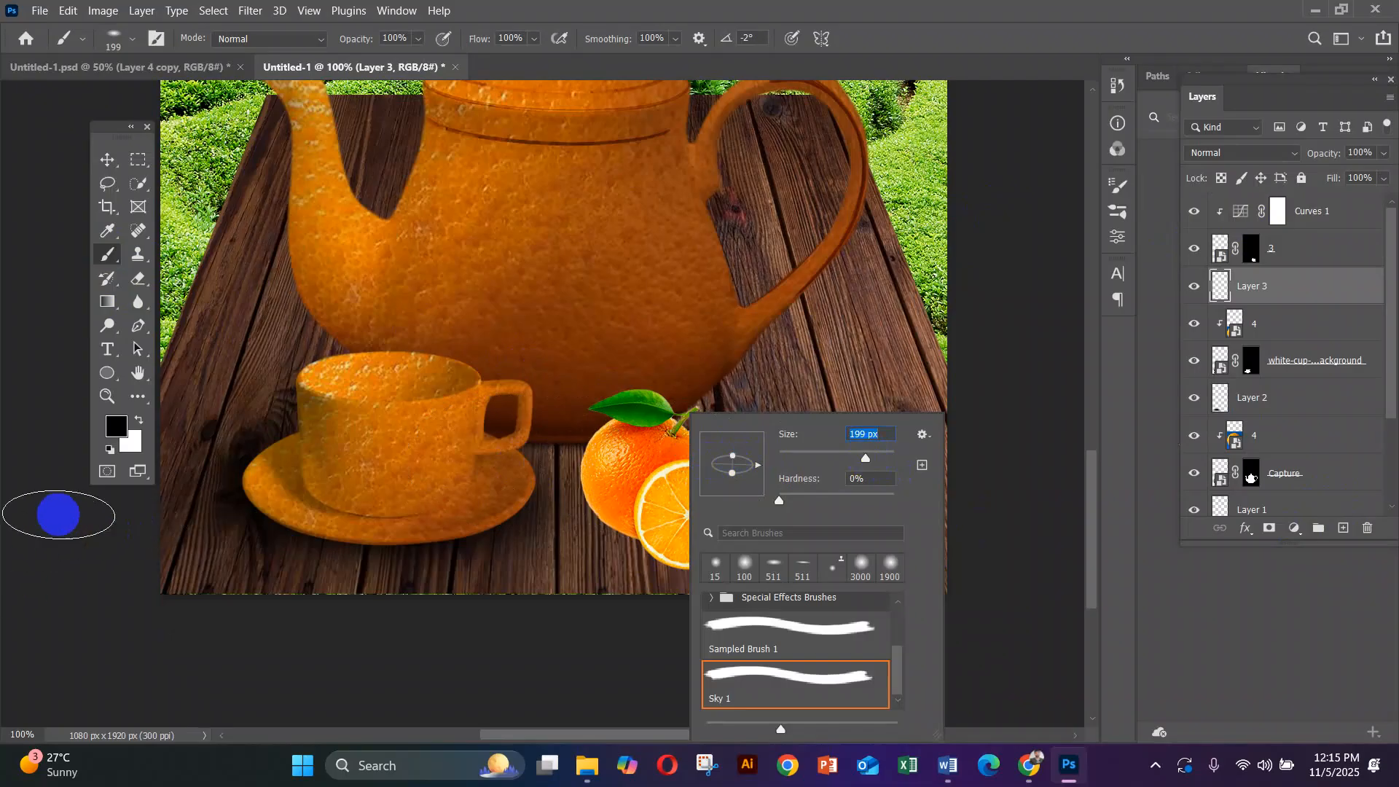
pyautogui.moveTo(874, 462); pyautogui.dragTo(937, 430)
pyautogui.press('Return')
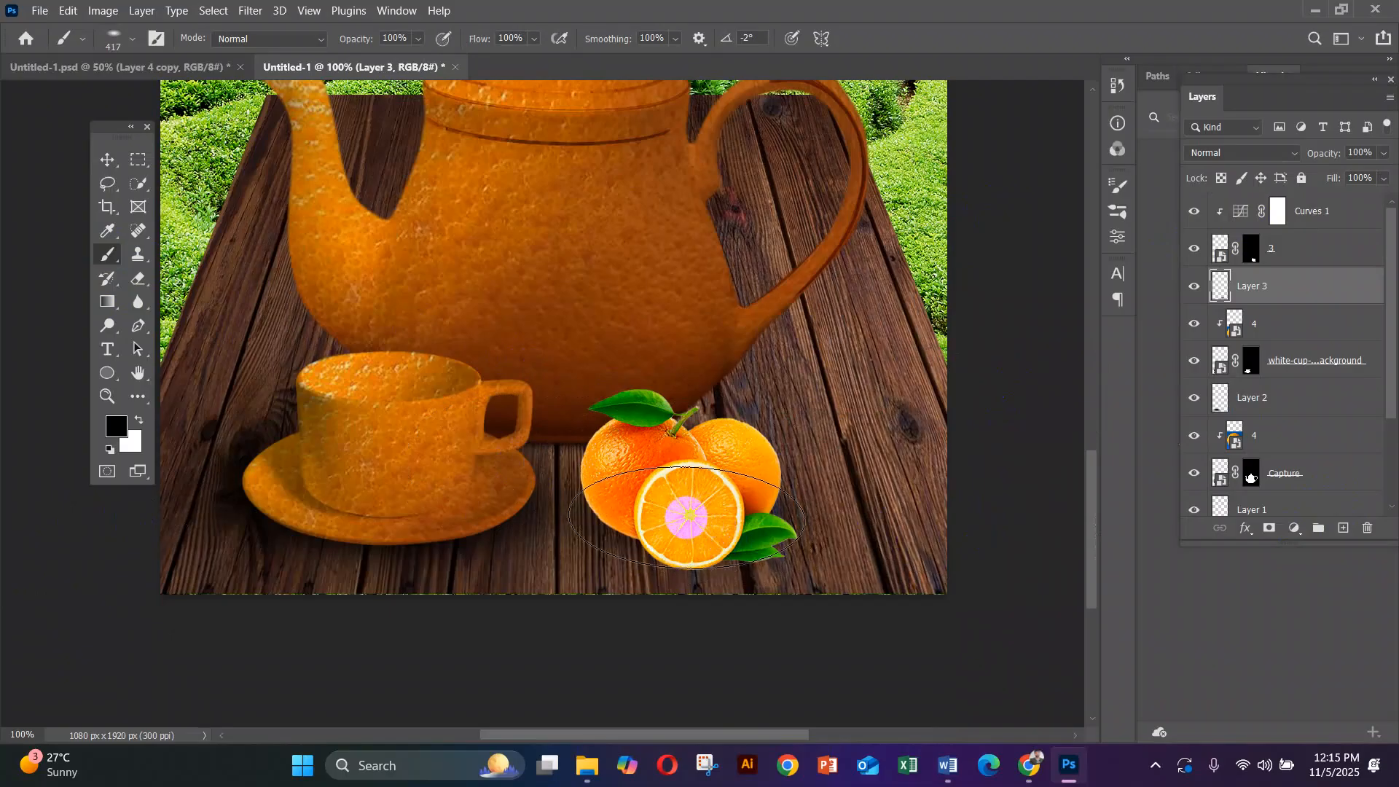
# Place thirdhand-smoke.jpg as an embedded image in the collage at its default size.
pyautogui.hotkey('ctrl', '-')
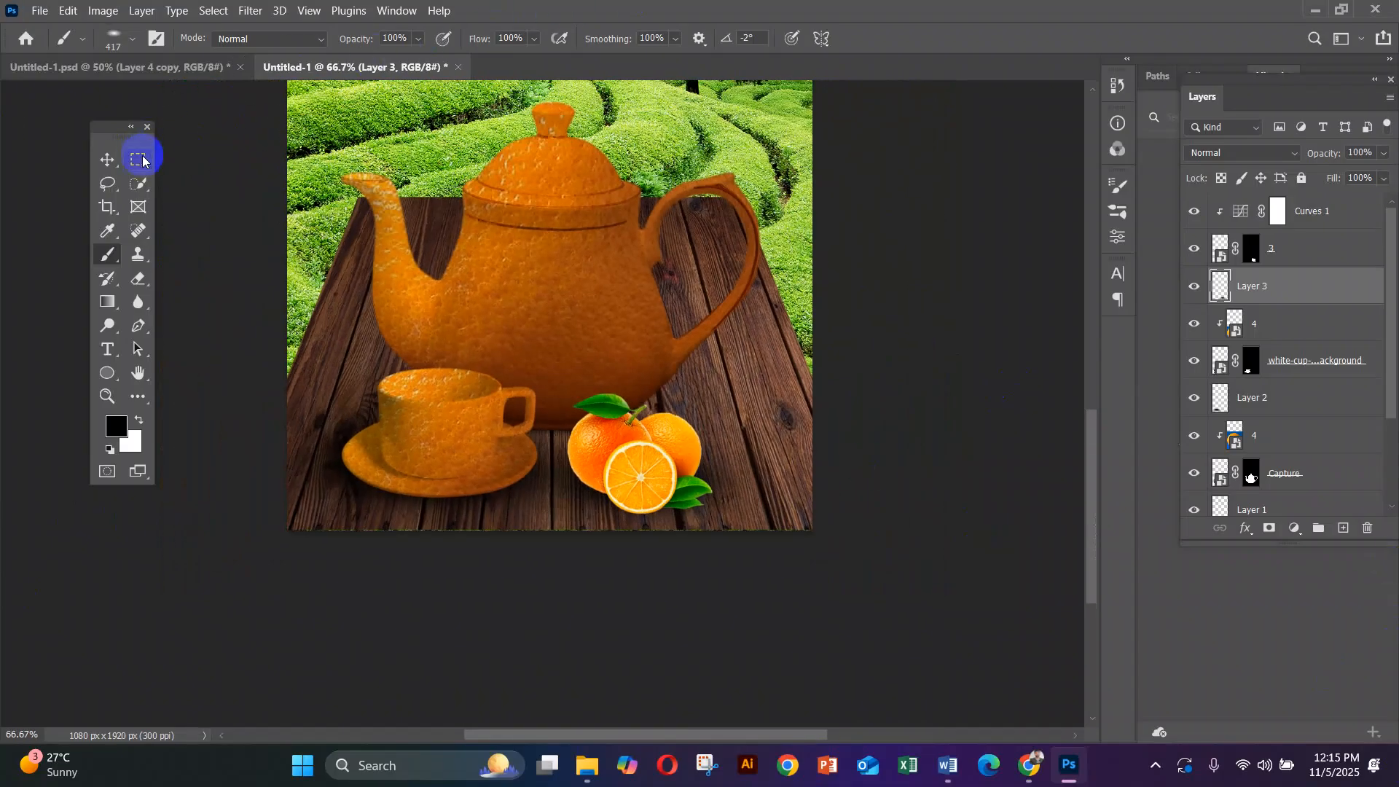
pyautogui.click(107, 160)
pyautogui.scroll(2, 594, 321)
pyautogui.scroll(4, 594, 321)
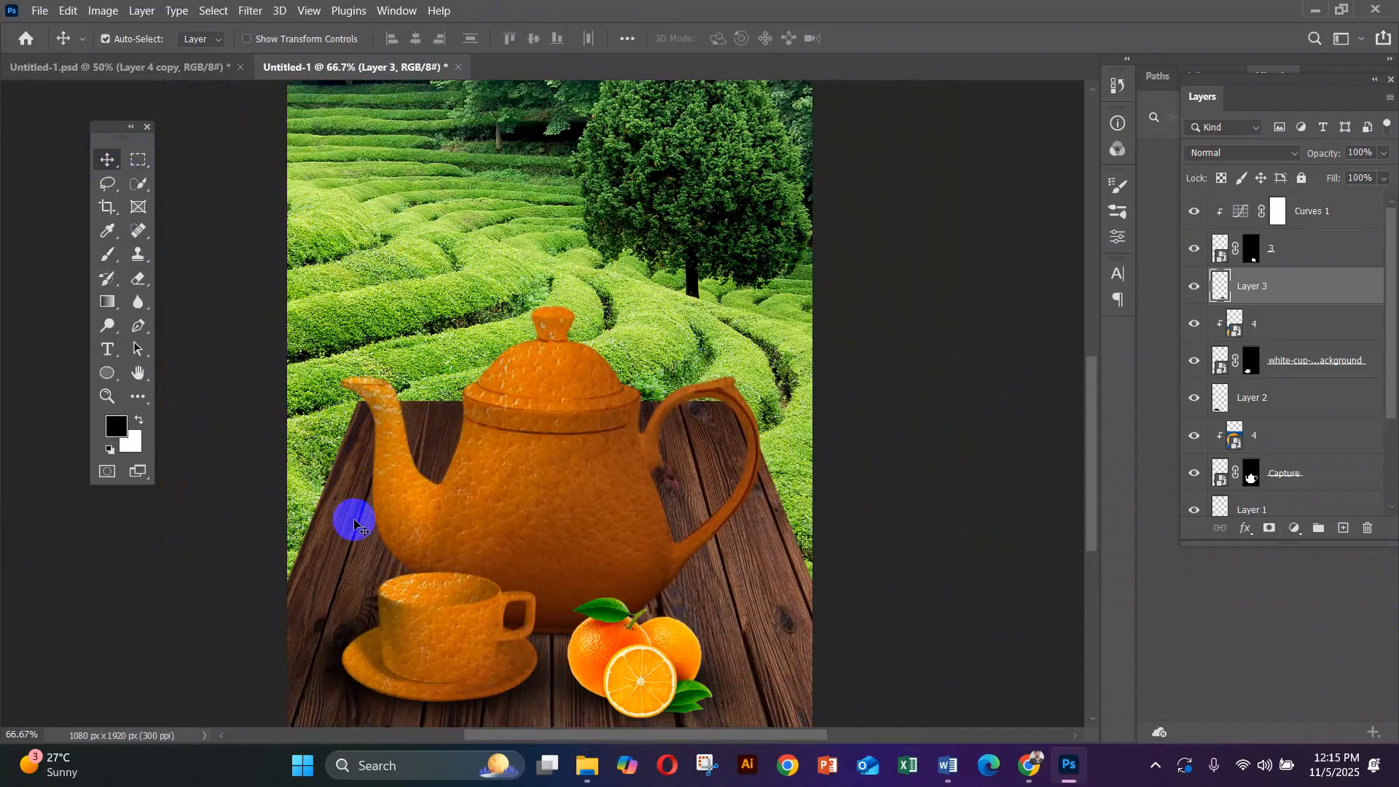
pyautogui.click(40, 10)
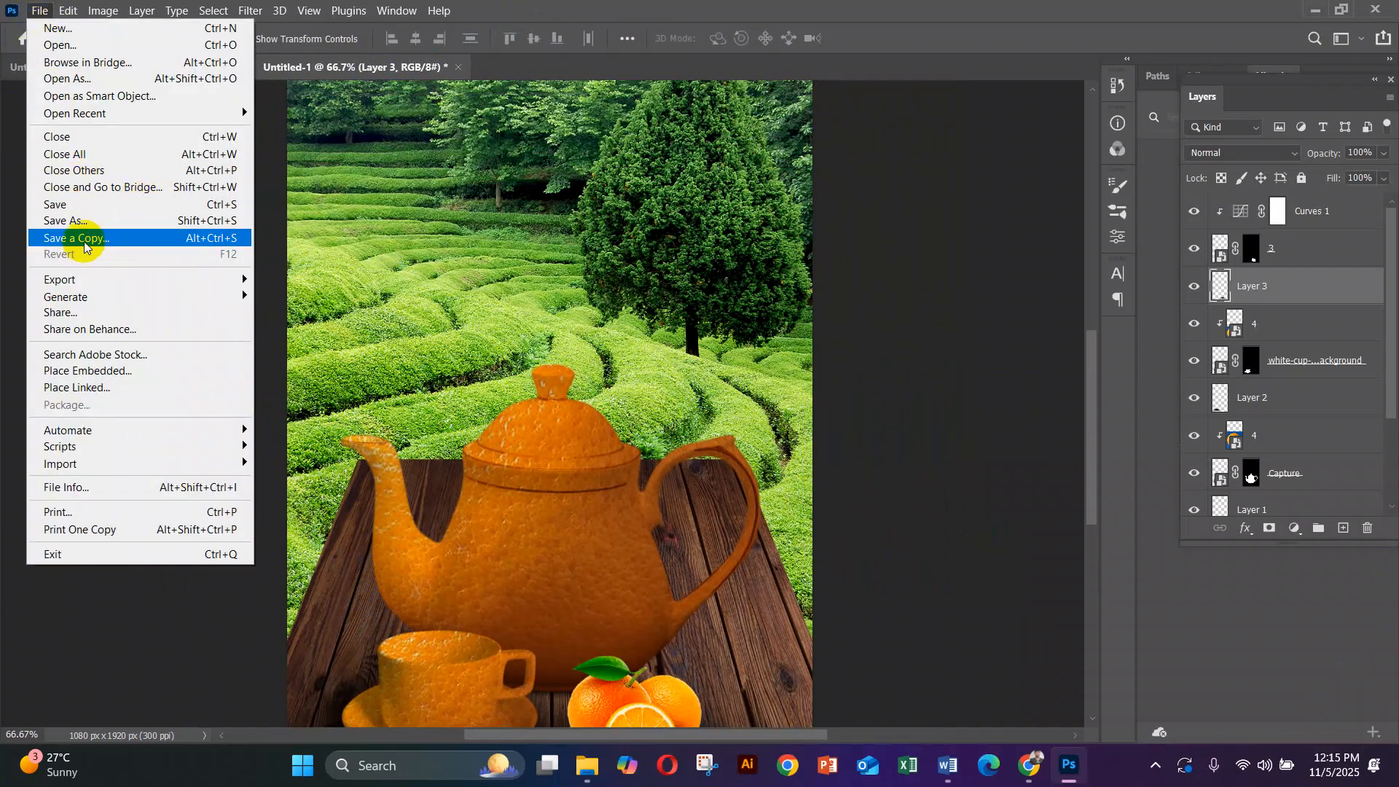
pyautogui.click(117, 372)
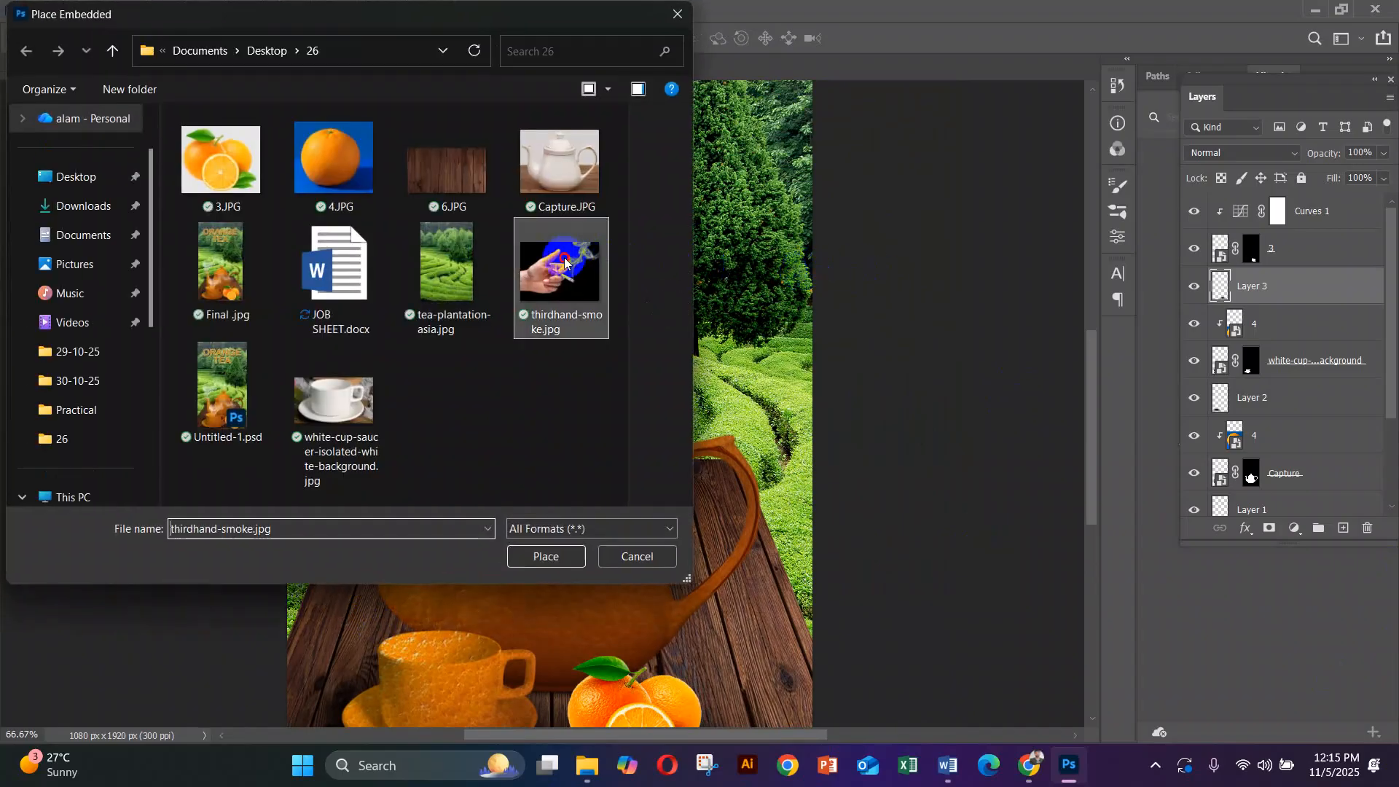
pyautogui.doubleClick(561, 266)
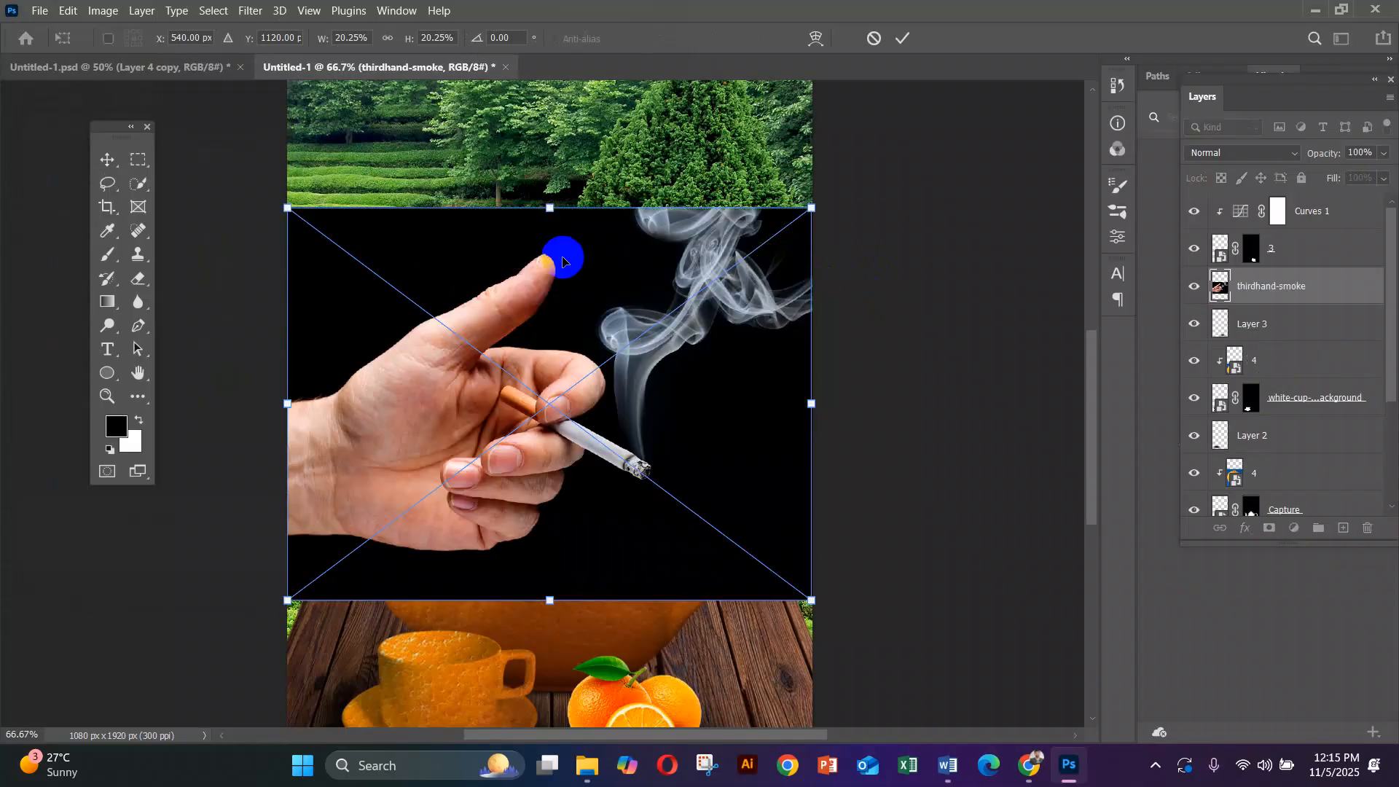
pyautogui.press('Return')
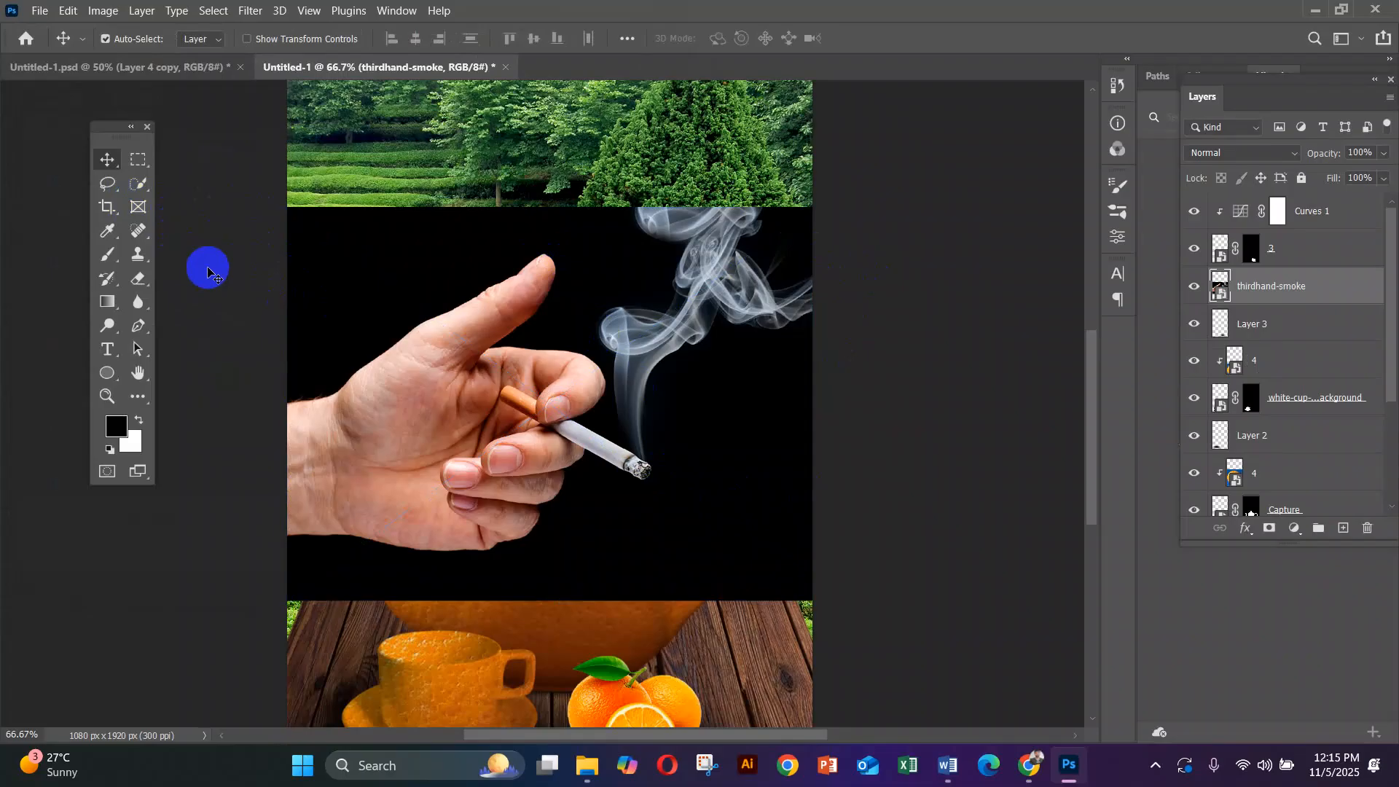
# Outline the rising smoke with the Lasso in add-to-selection mode and mask out the rest of the placed image.
pyautogui.click(107, 183)
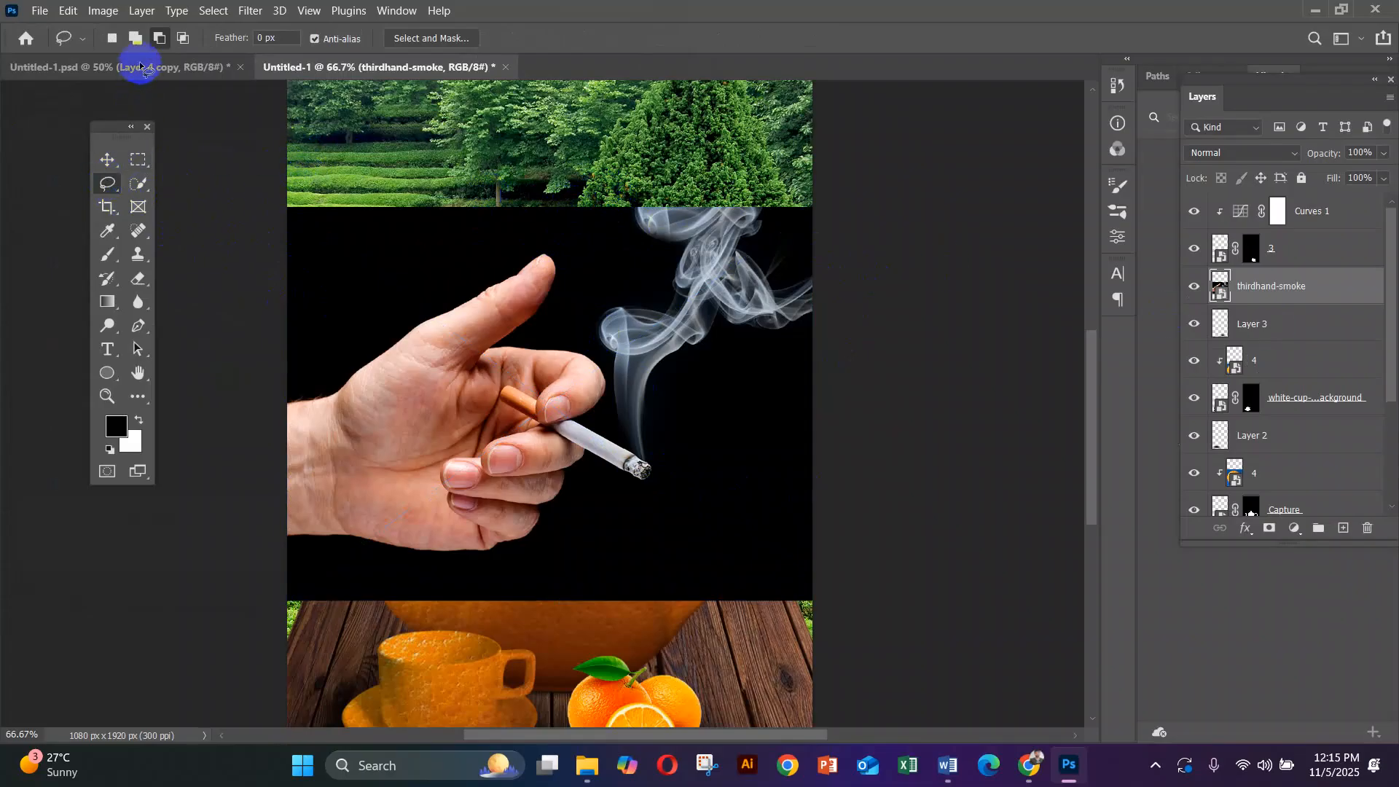
pyautogui.click(134, 39)
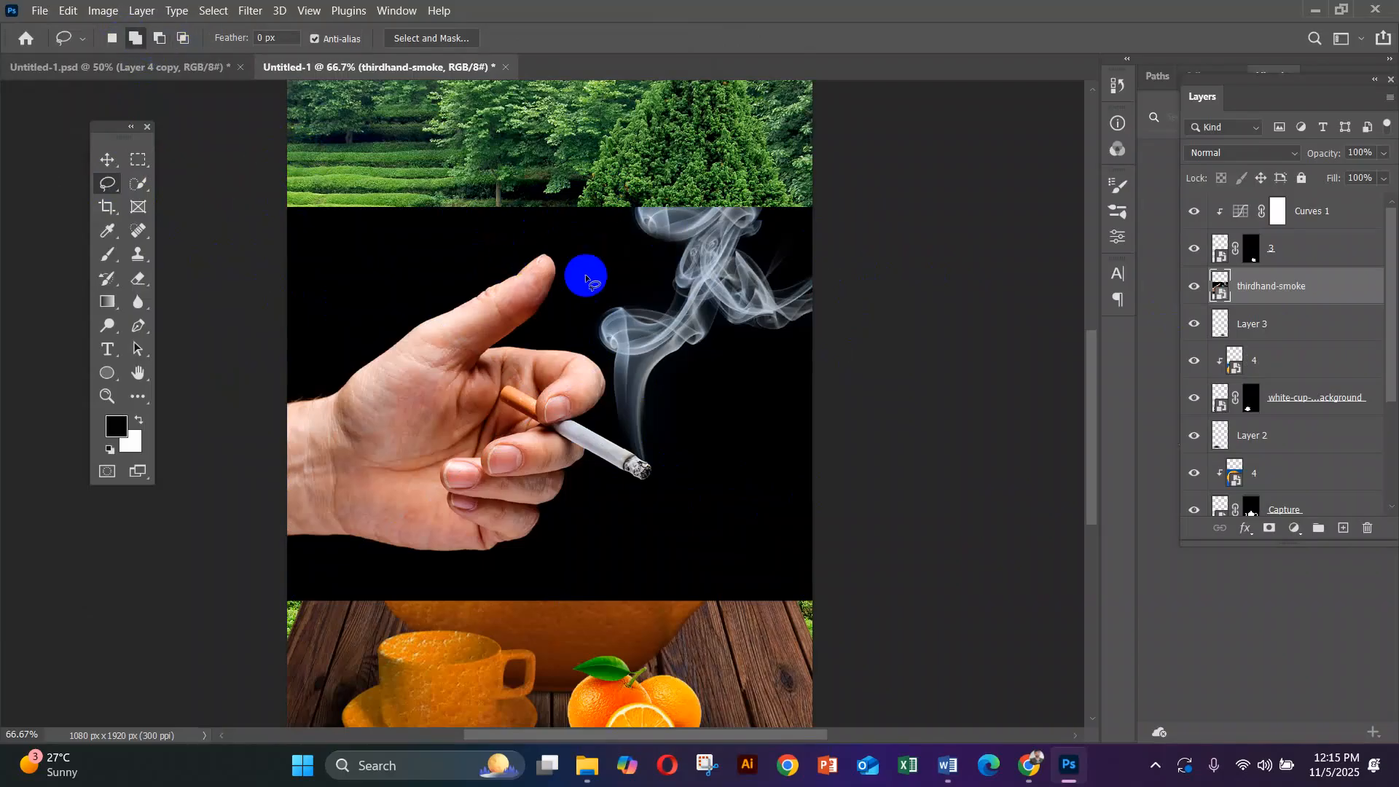
pyautogui.moveTo(603, 191)
pyautogui.mouseDown()
pyautogui.moveTo(582, 248)
pyautogui.moveTo(592, 339)
pyautogui.mouseUp()
pyautogui.moveTo(614, 396)
pyautogui.mouseDown()
pyautogui.moveTo(628, 457)
pyautogui.moveTo(660, 462)
pyautogui.moveTo(704, 462)
pyautogui.moveTo(776, 431)
pyautogui.moveTo(826, 386)
pyautogui.moveTo(879, 260)
pyautogui.moveTo(849, 168)
pyautogui.moveTo(710, 155)
pyautogui.moveTo(612, 188)
pyautogui.mouseUp()
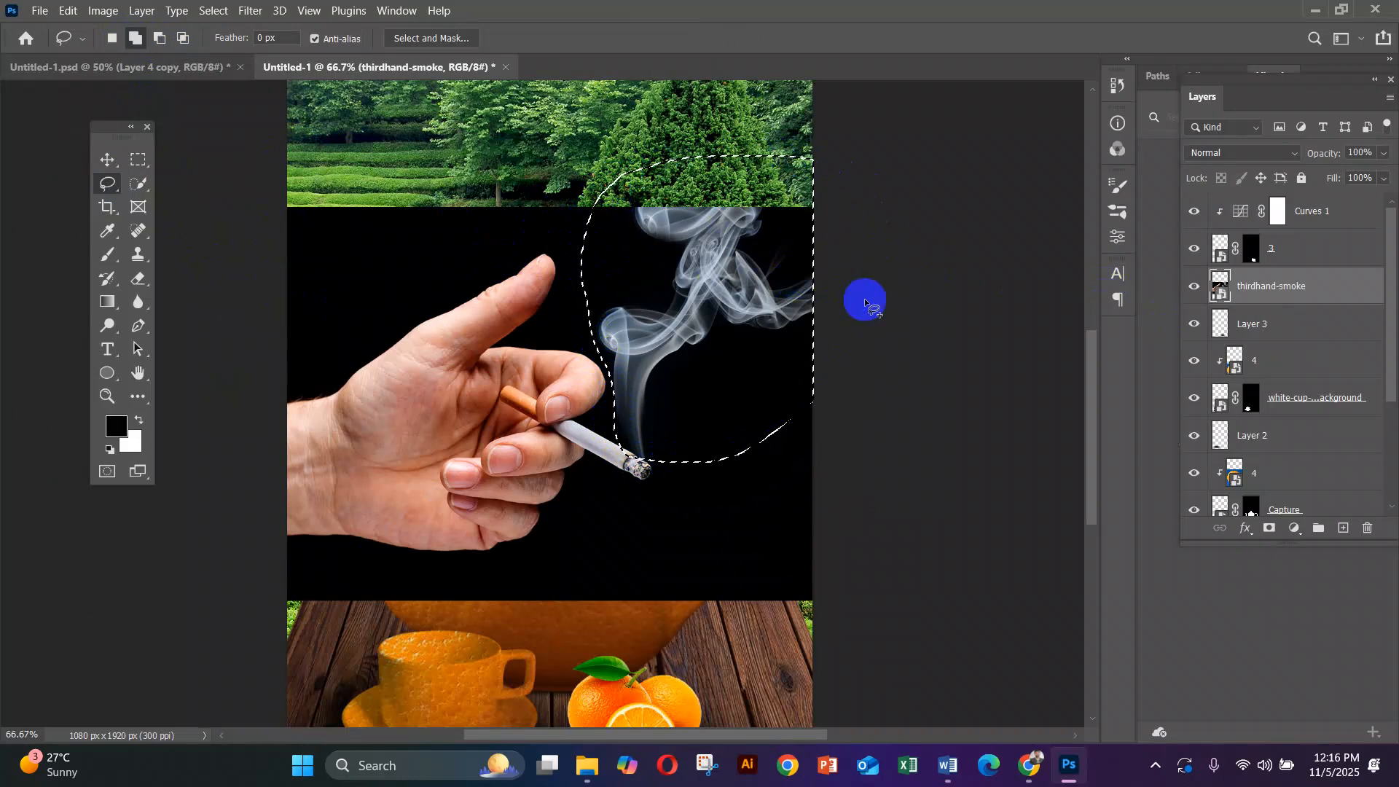
pyautogui.click(1268, 529)
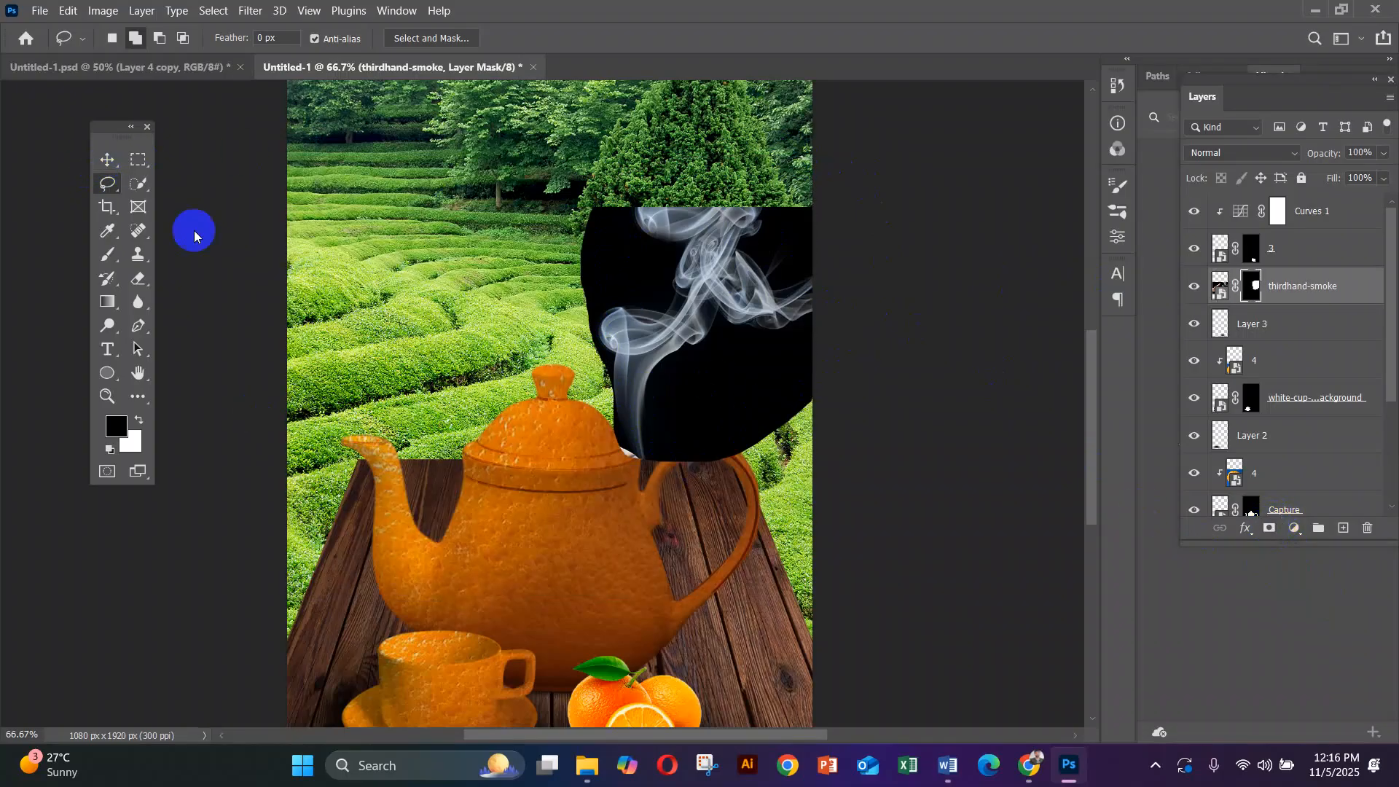
# Paint black on the smoke layer's mask to hide the cigarette tip at its lower end, and move the smoke above the teapot's spout.
pyautogui.click(99, 156)
pyautogui.moveTo(705, 440); pyautogui.dragTo(589, 477)
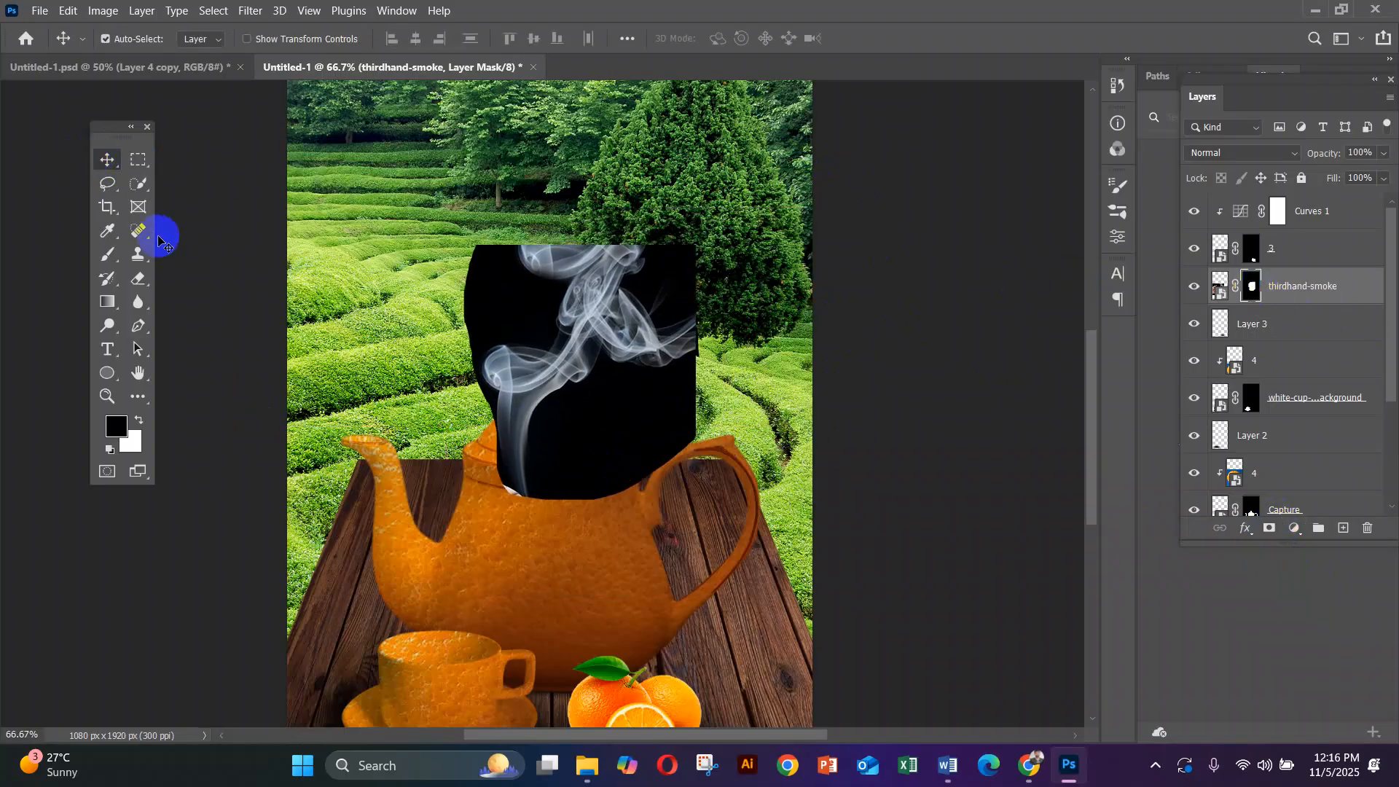
pyautogui.click(106, 253)
pyautogui.moveTo(449, 474)
pyautogui.mouseDown()
pyautogui.moveTo(466, 507)
pyautogui.moveTo(428, 509)
pyautogui.moveTo(439, 497)
pyautogui.moveTo(435, 527)
pyautogui.mouseUp()
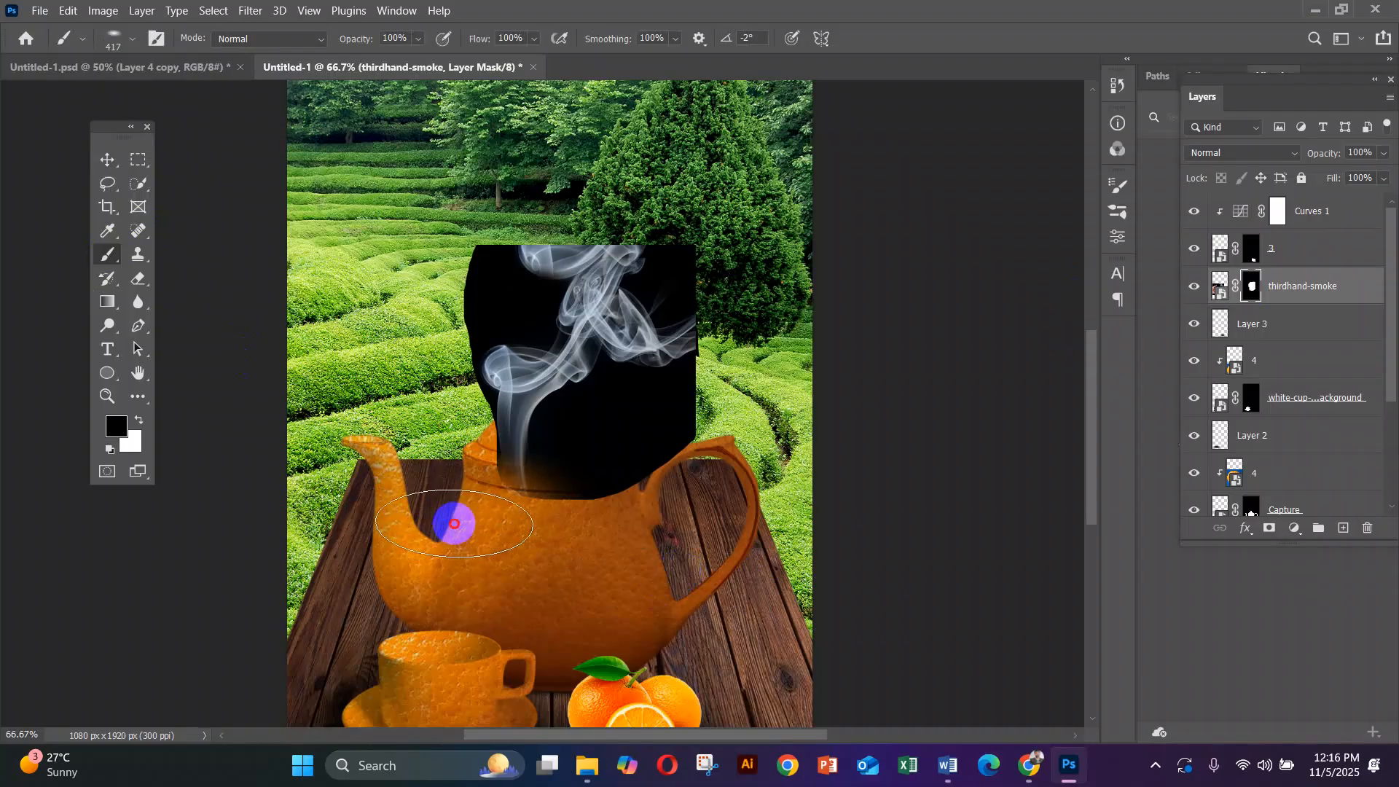
pyautogui.click(106, 159)
pyautogui.moveTo(603, 387); pyautogui.dragTo(453, 336)
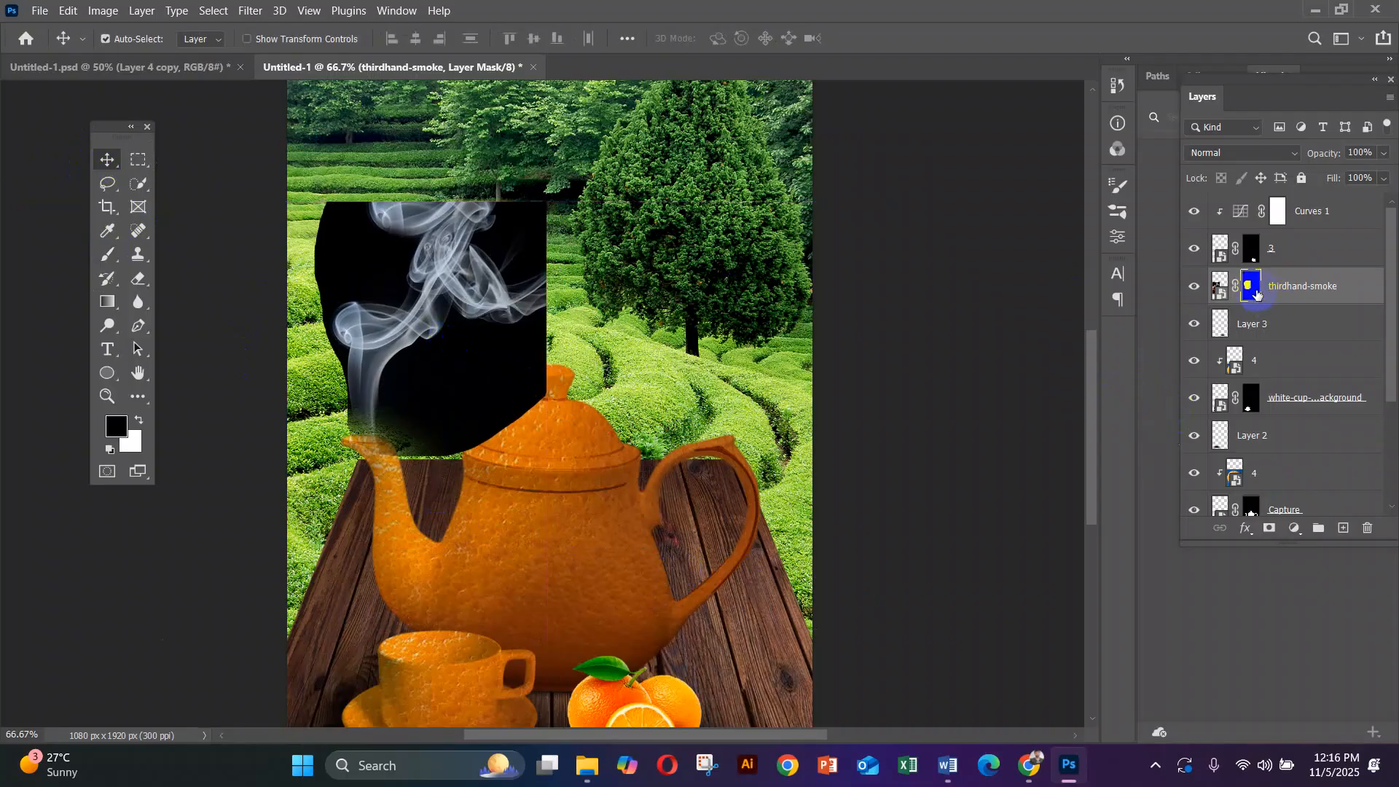
# Set the smoke layer's blend mode to Screen and shift the smoke down to meet the spout's tip.
pyautogui.click(1232, 156)
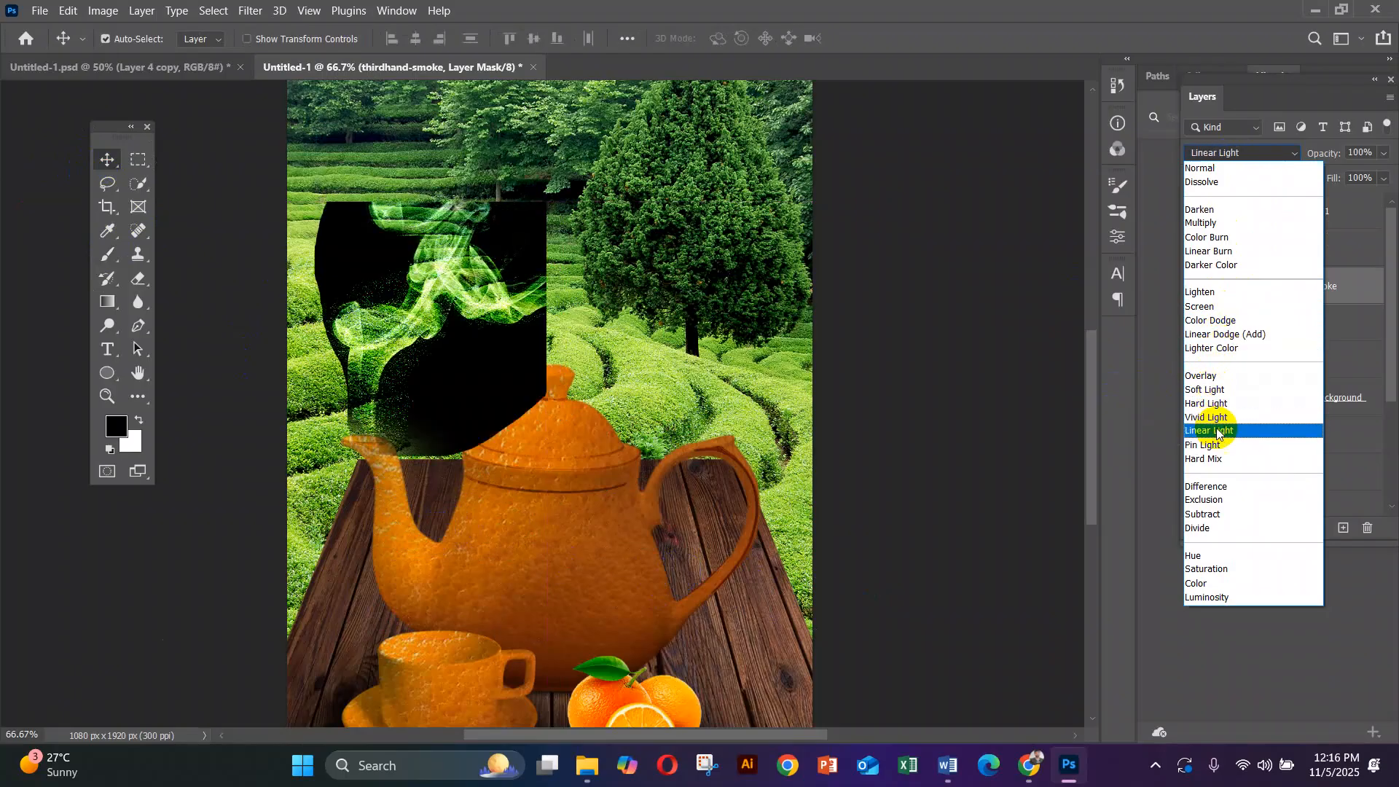
pyautogui.click(1211, 306)
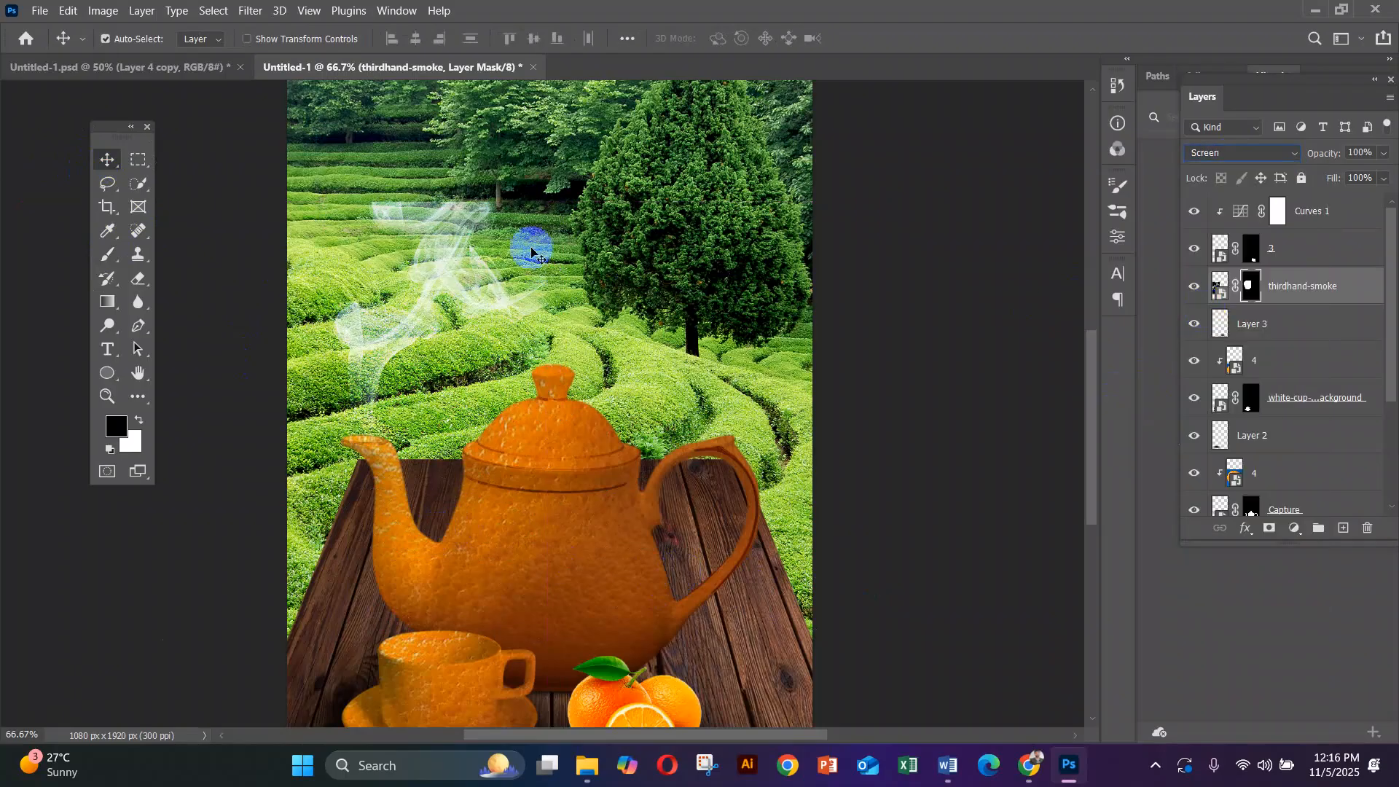
pyautogui.moveTo(443, 281)
pyautogui.mouseDown()
pyautogui.moveTo(430, 285)
pyautogui.moveTo(440, 304)
pyautogui.mouseUp()
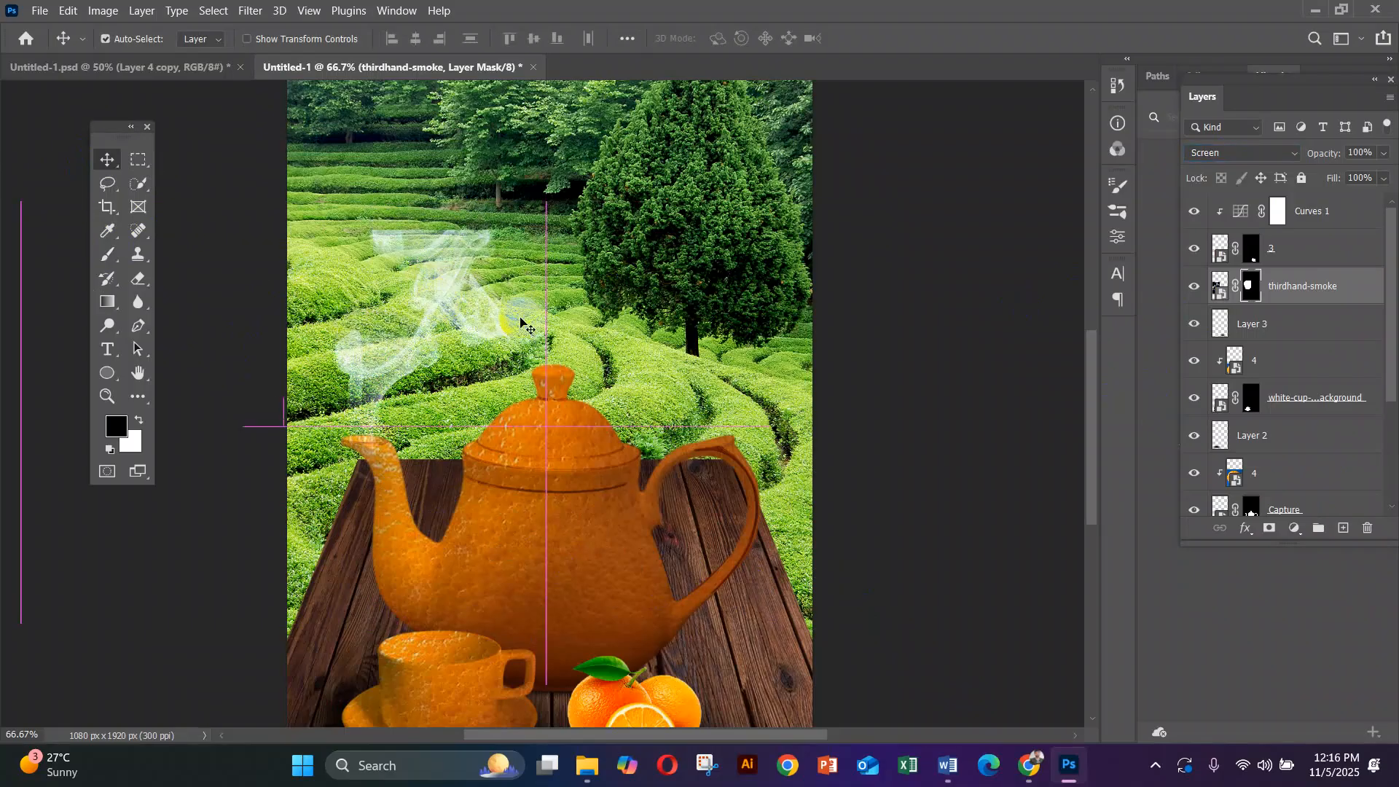
# Paint black on the smoke layer's mask with a soft 700 px brush to fade out the smoke's hard upper edge.
pyautogui.click(115, 264)
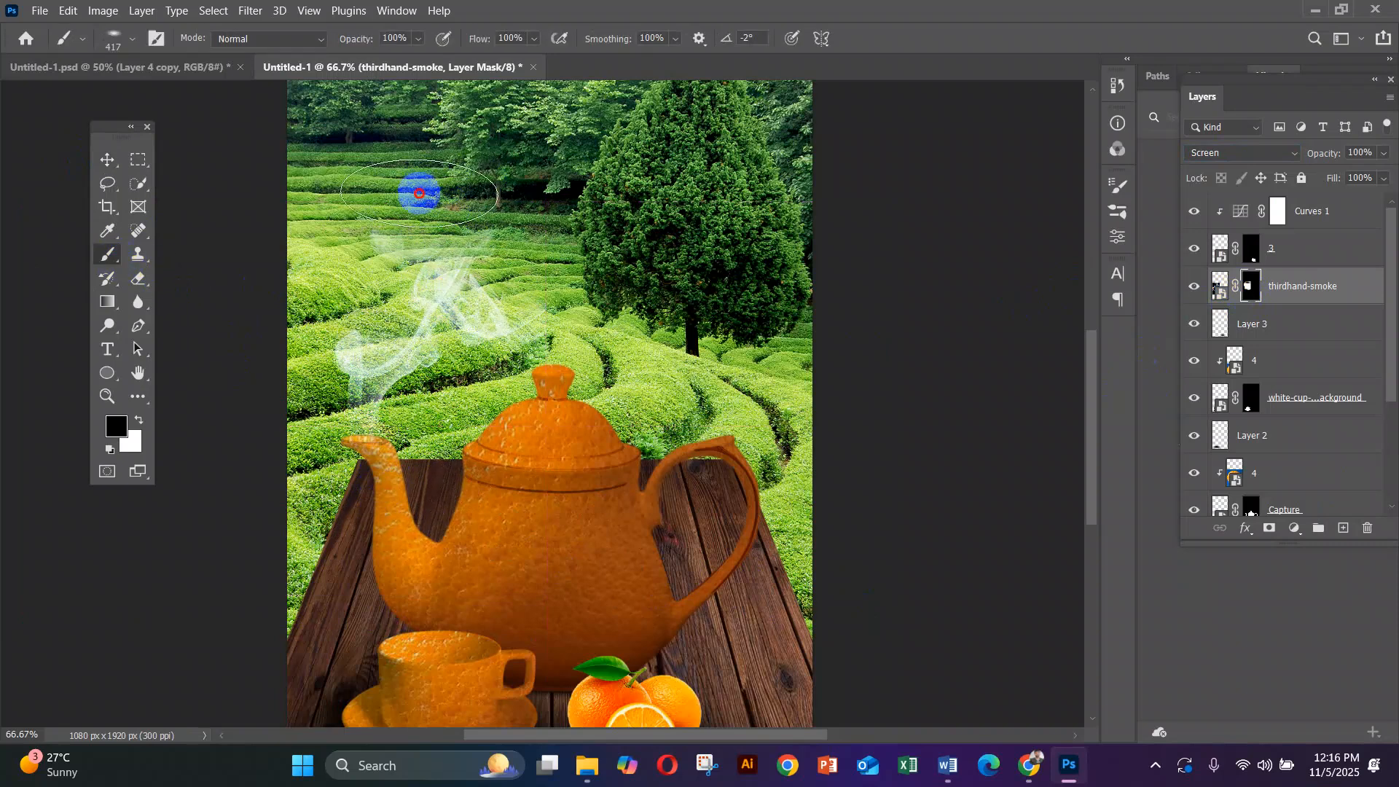
pyautogui.press(']')
pyautogui.press(']')
pyautogui.press(']')
pyautogui.moveTo(575, 214)
pyautogui.mouseDown()
pyautogui.moveTo(510, 200)
pyautogui.moveTo(488, 177)
pyautogui.moveTo(430, 183)
pyautogui.mouseUp()
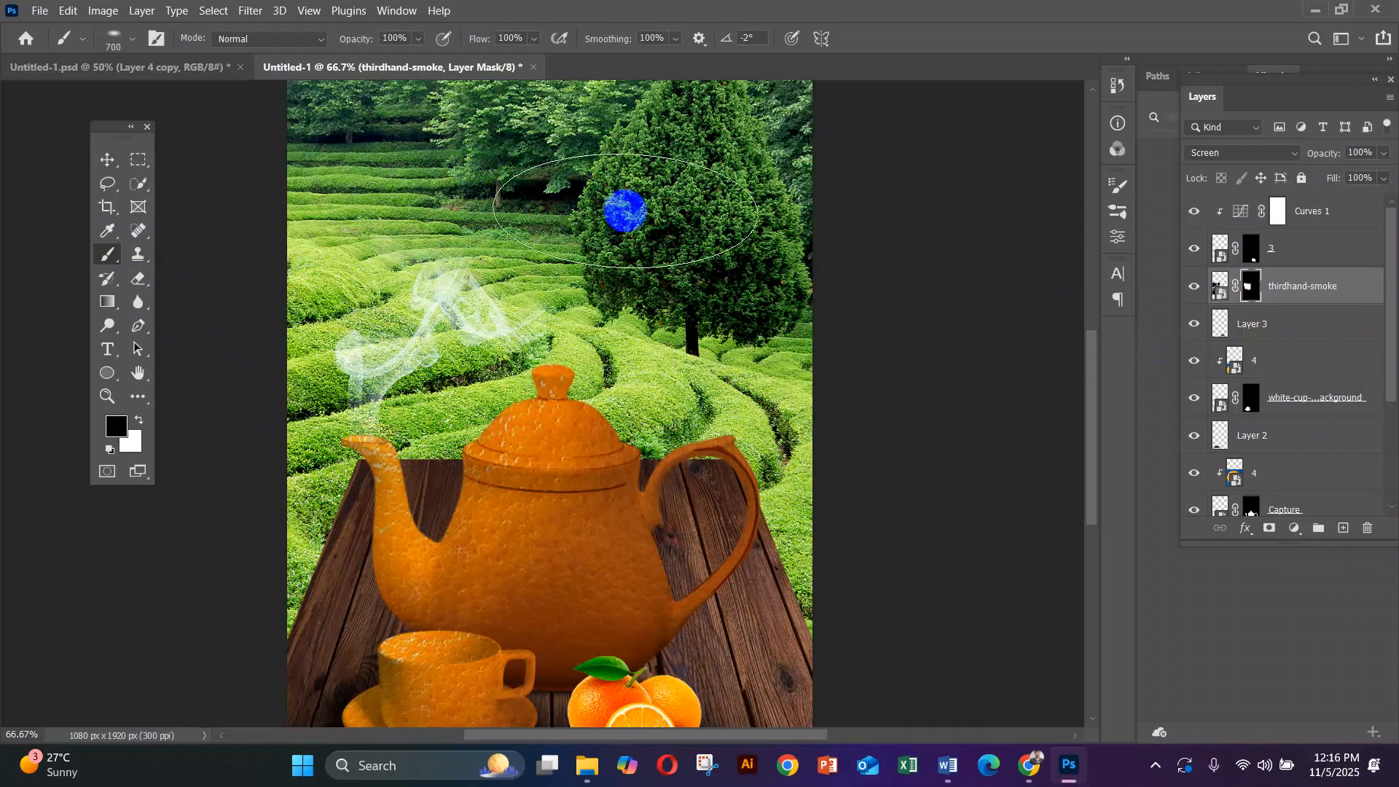
pyautogui.moveTo(595, 233); pyautogui.dragTo(589, 232)
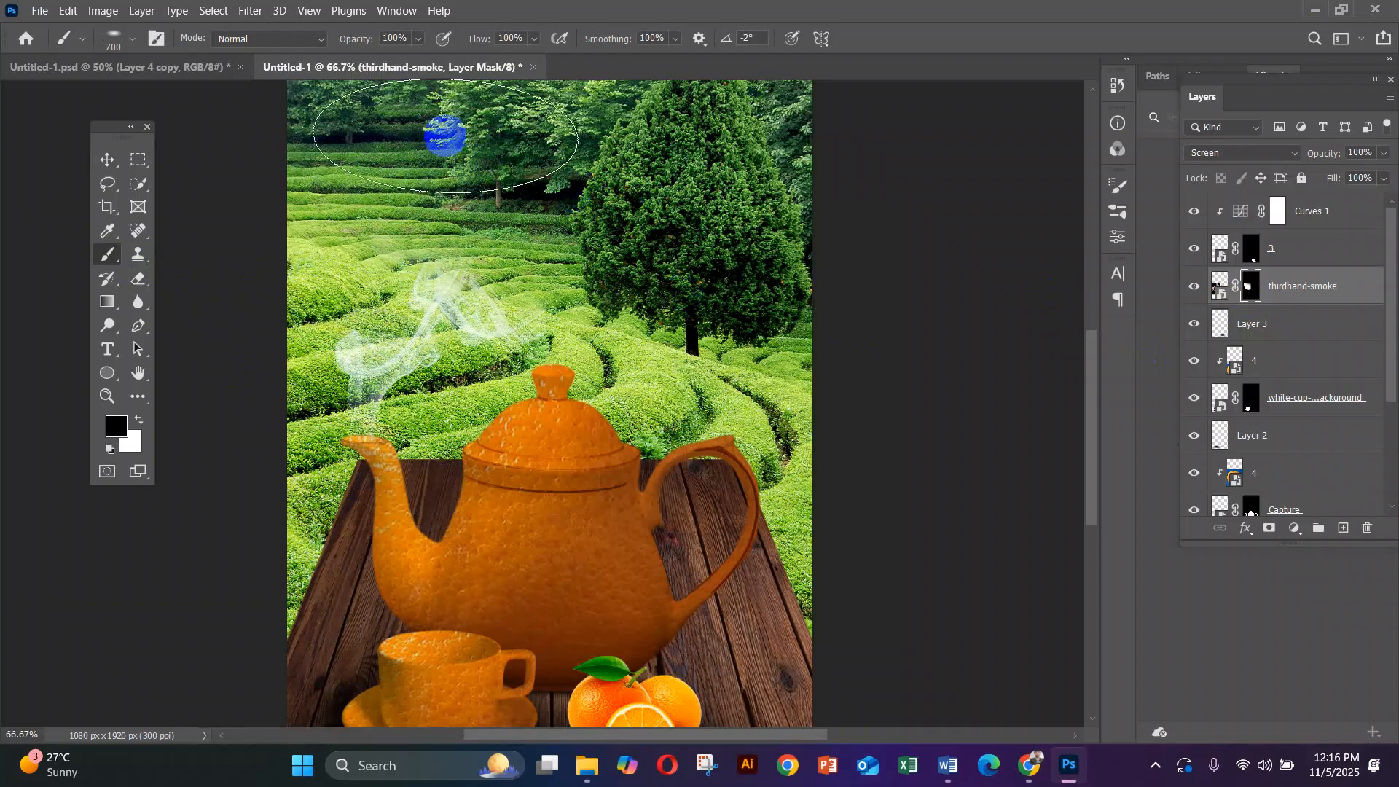
# Duplicate the spout smoke and place the copy so it rises from the orange cup in front of the teapot.
pyautogui.click(107, 160)
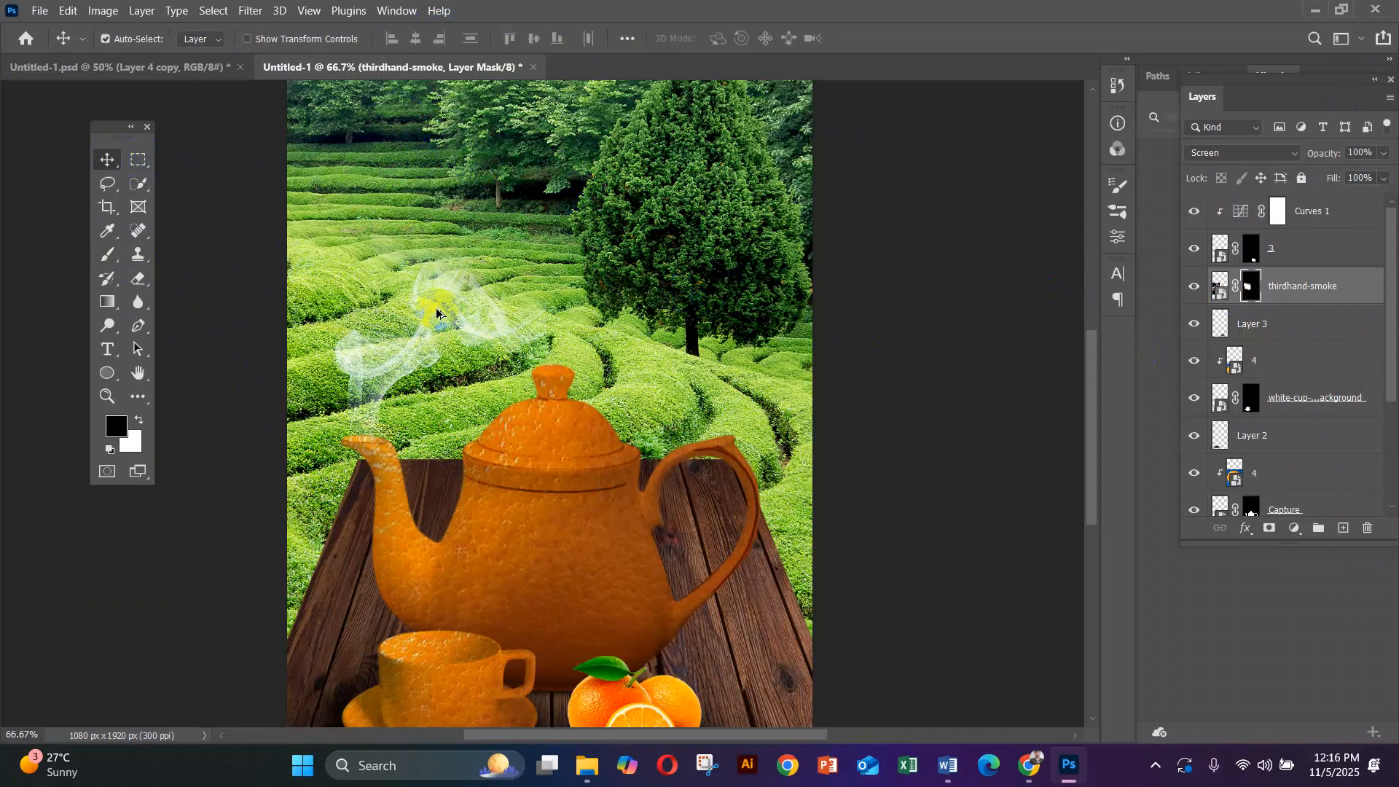
pyautogui.moveTo(435, 315); pyautogui.dragTo(511, 535)
pyautogui.scroll(-4, 940, 434)
pyautogui.scroll(-1, 567, 333)
pyautogui.scroll(4, 561, 328)
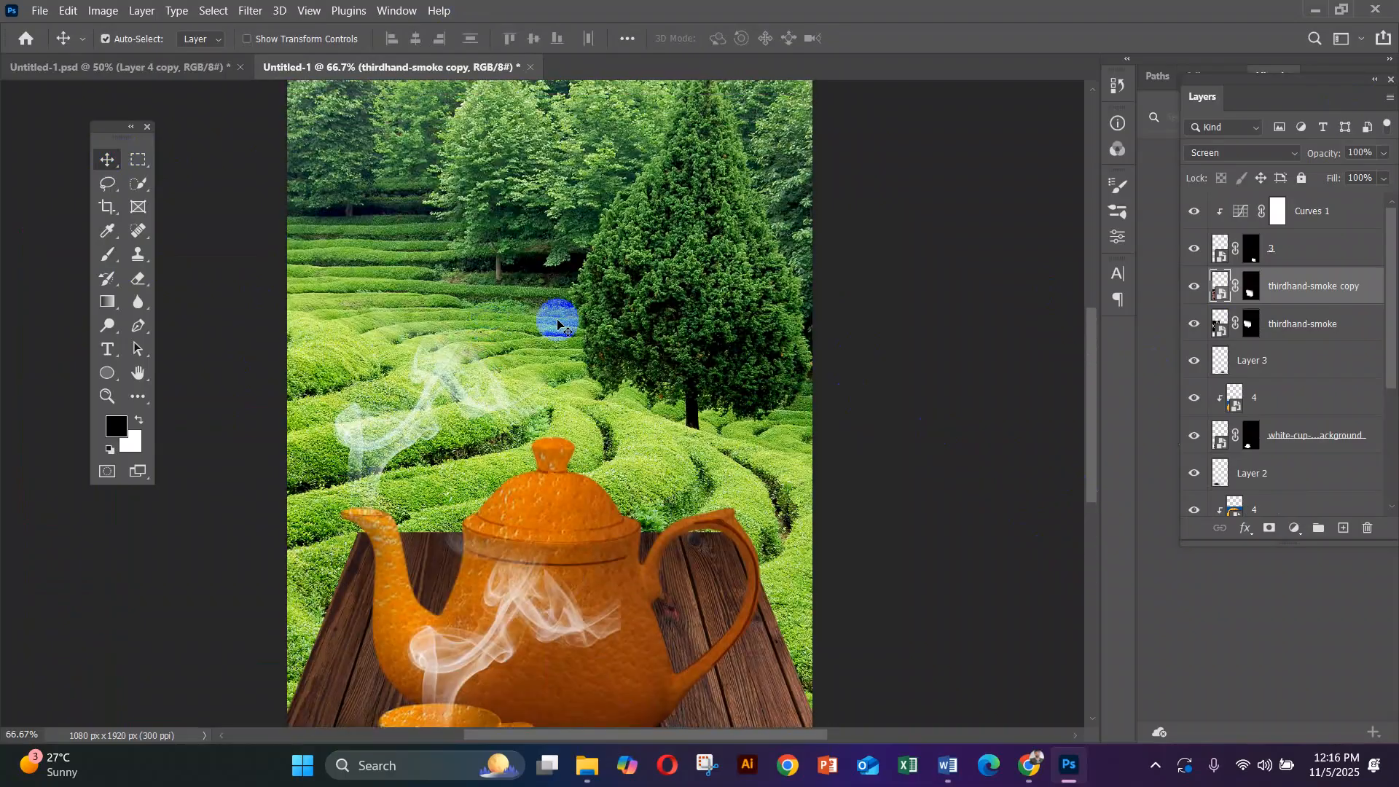
# Check the title in the sample document, and add the two-line centred text ORANGE TEA in 46 pt Arial Bold over the trees.
pyautogui.scroll(6, 557, 324)
pyautogui.scroll(-3, 557, 324)
pyautogui.scroll(-2, 557, 324)
pyautogui.scroll(3, 558, 324)
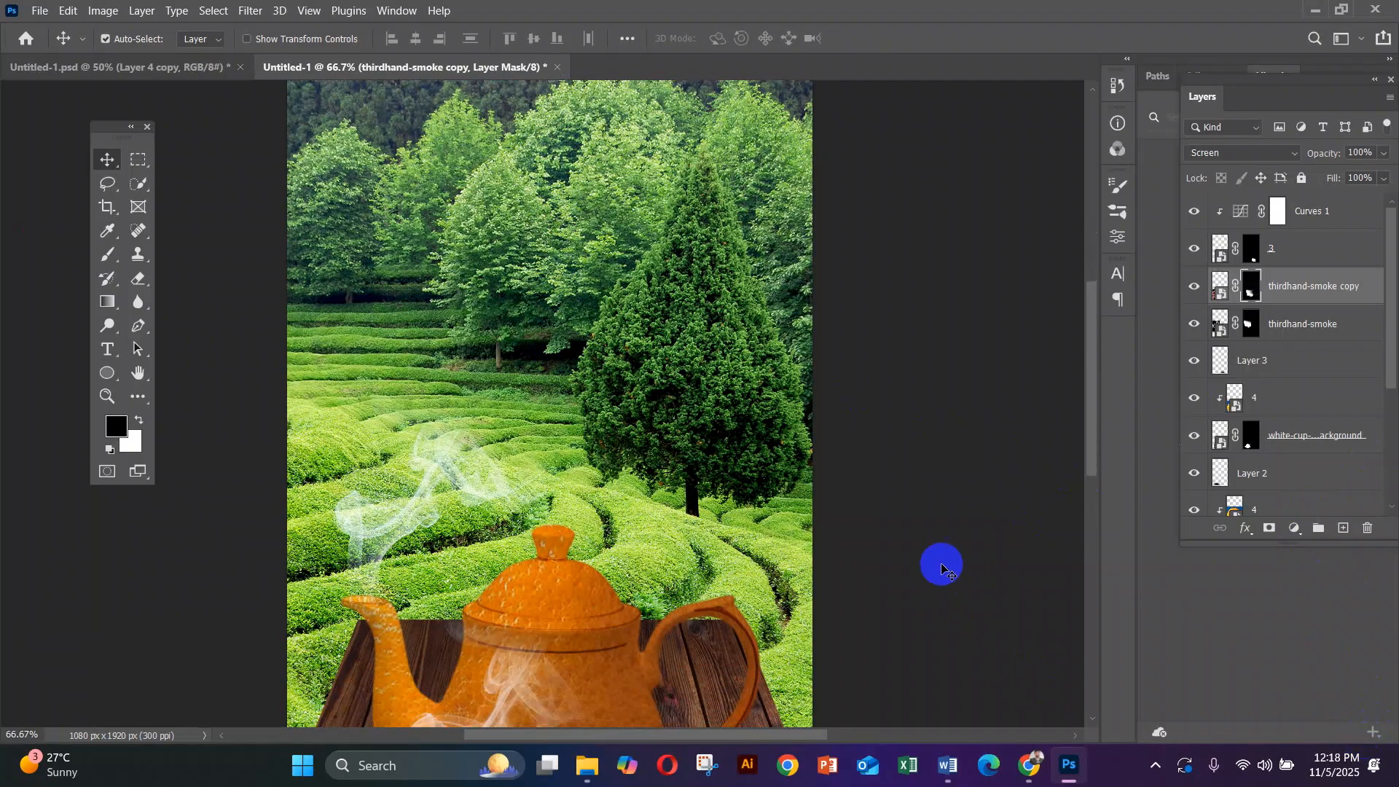
pyautogui.scroll(4, 721, 459)
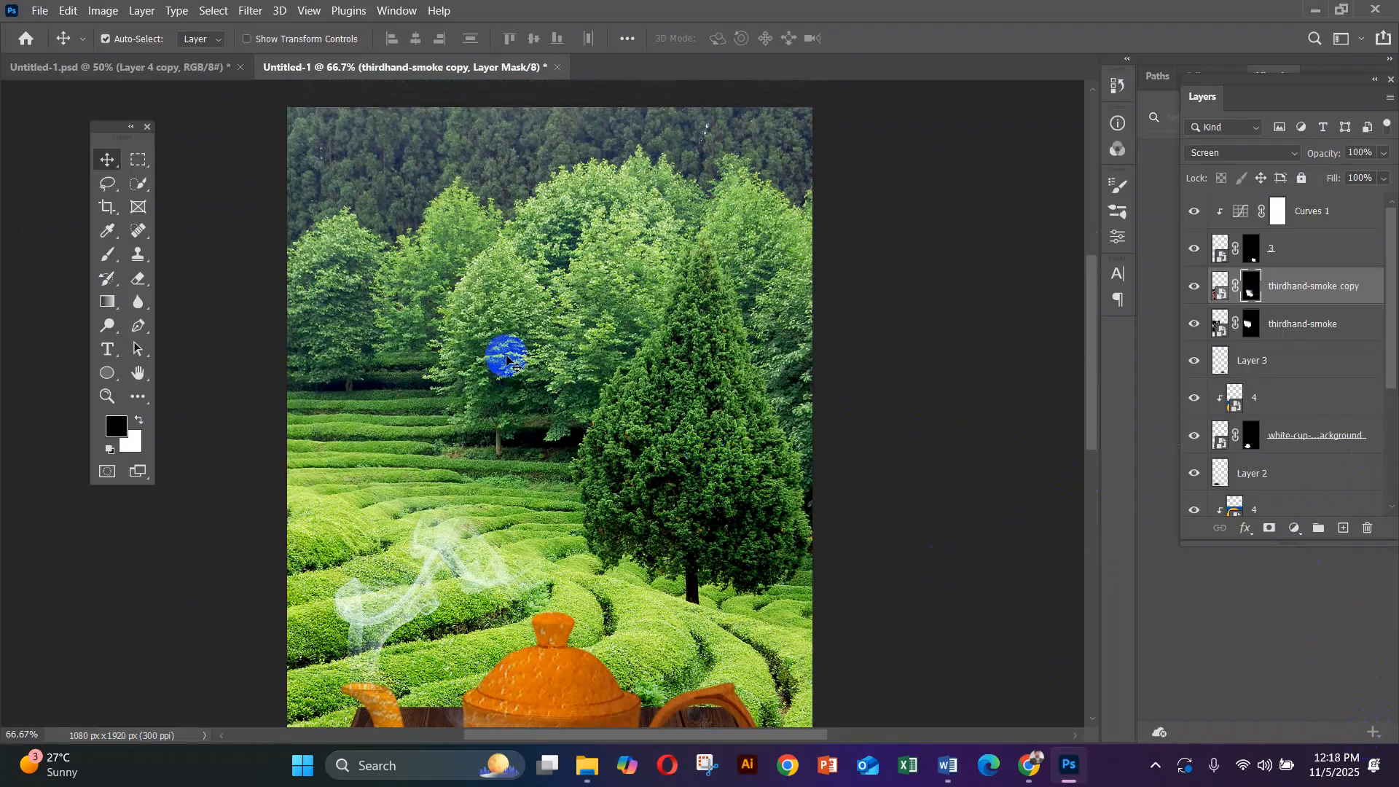
pyautogui.click(163, 66)
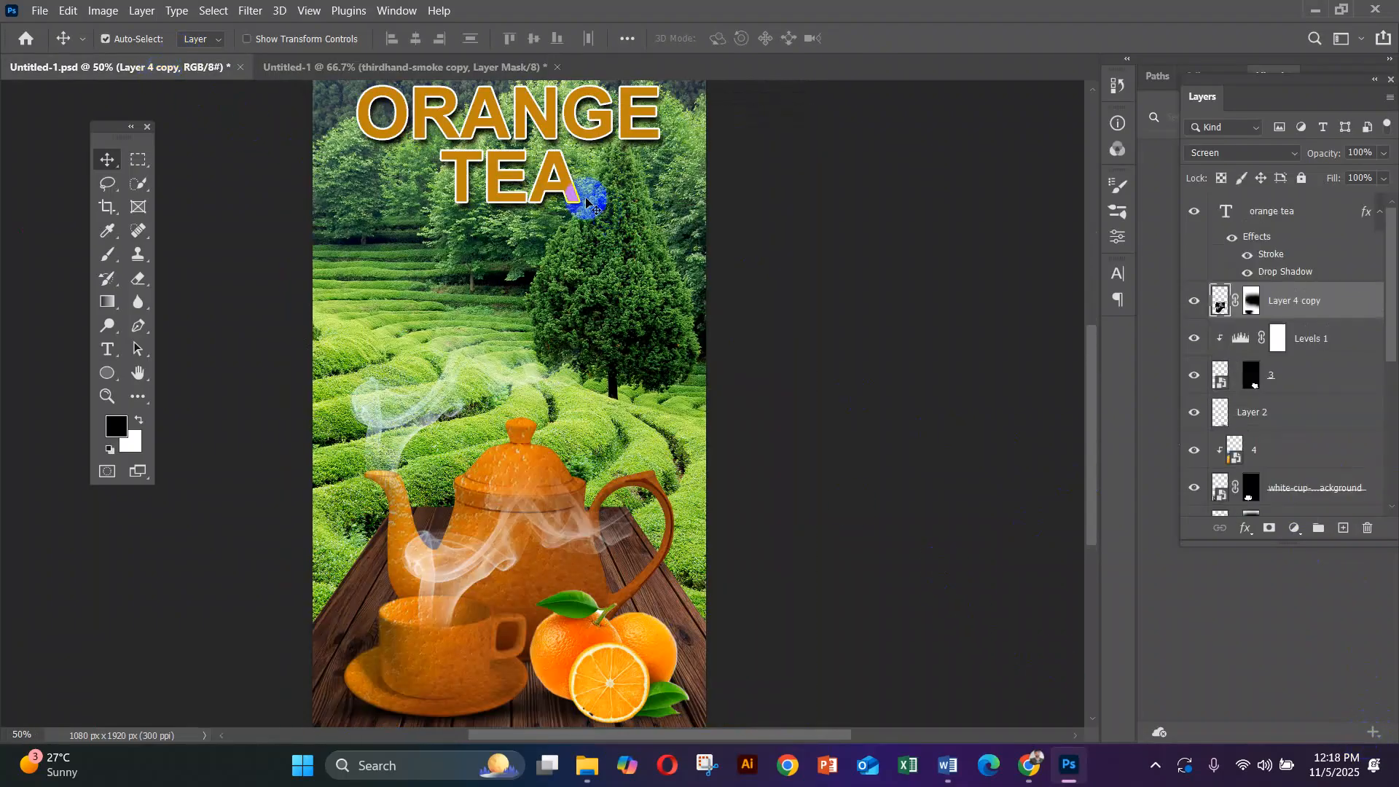
pyautogui.click(335, 68)
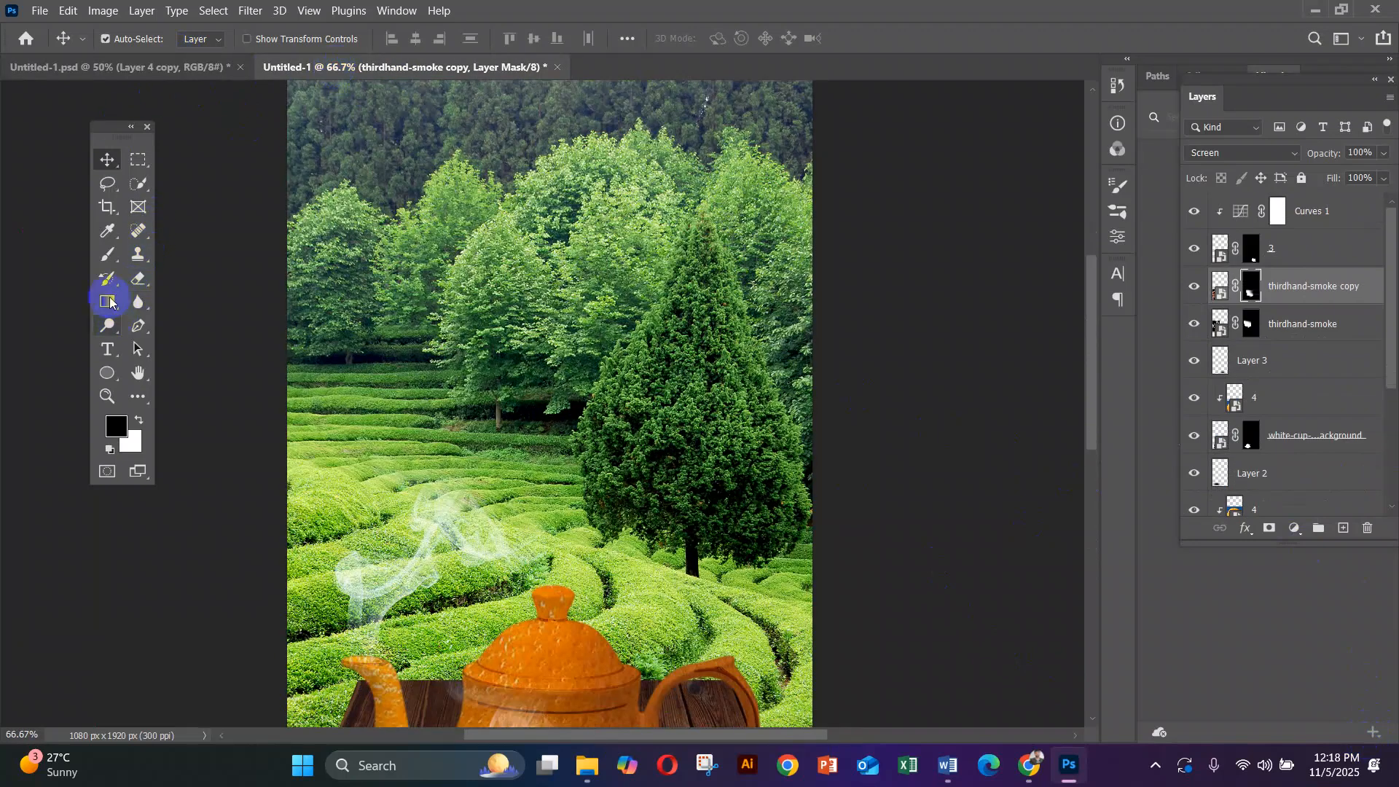
pyautogui.click(108, 350)
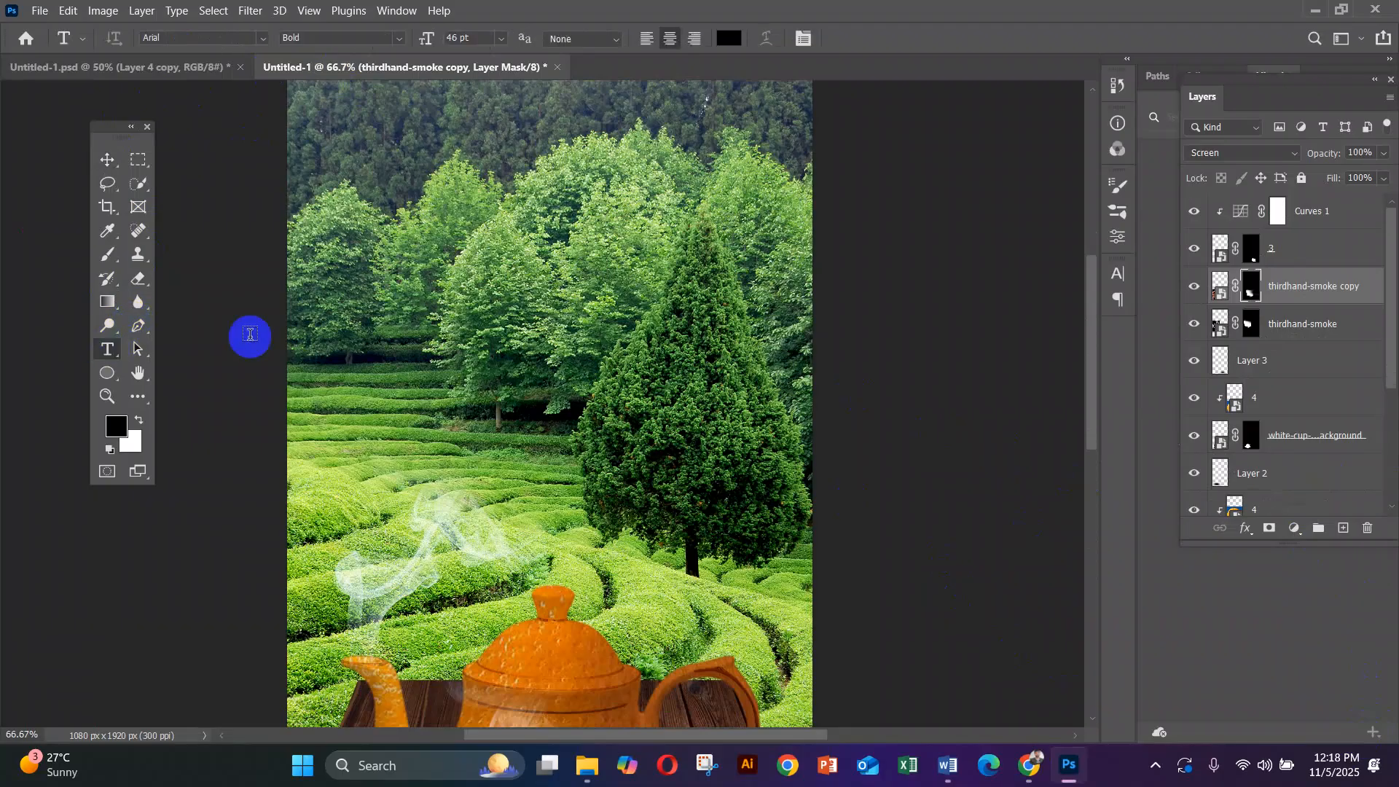
pyautogui.click(394, 184)
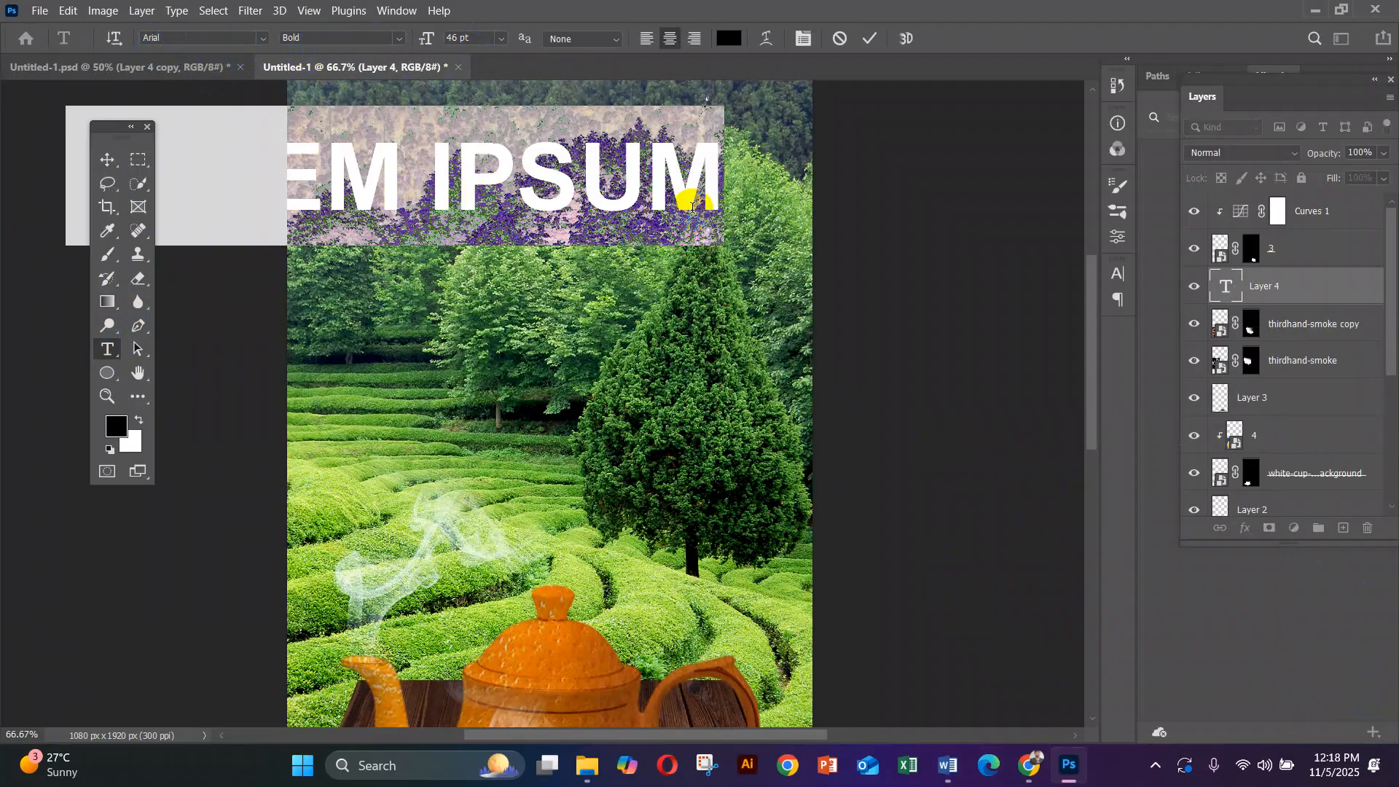
pyautogui.write('ORANGE')
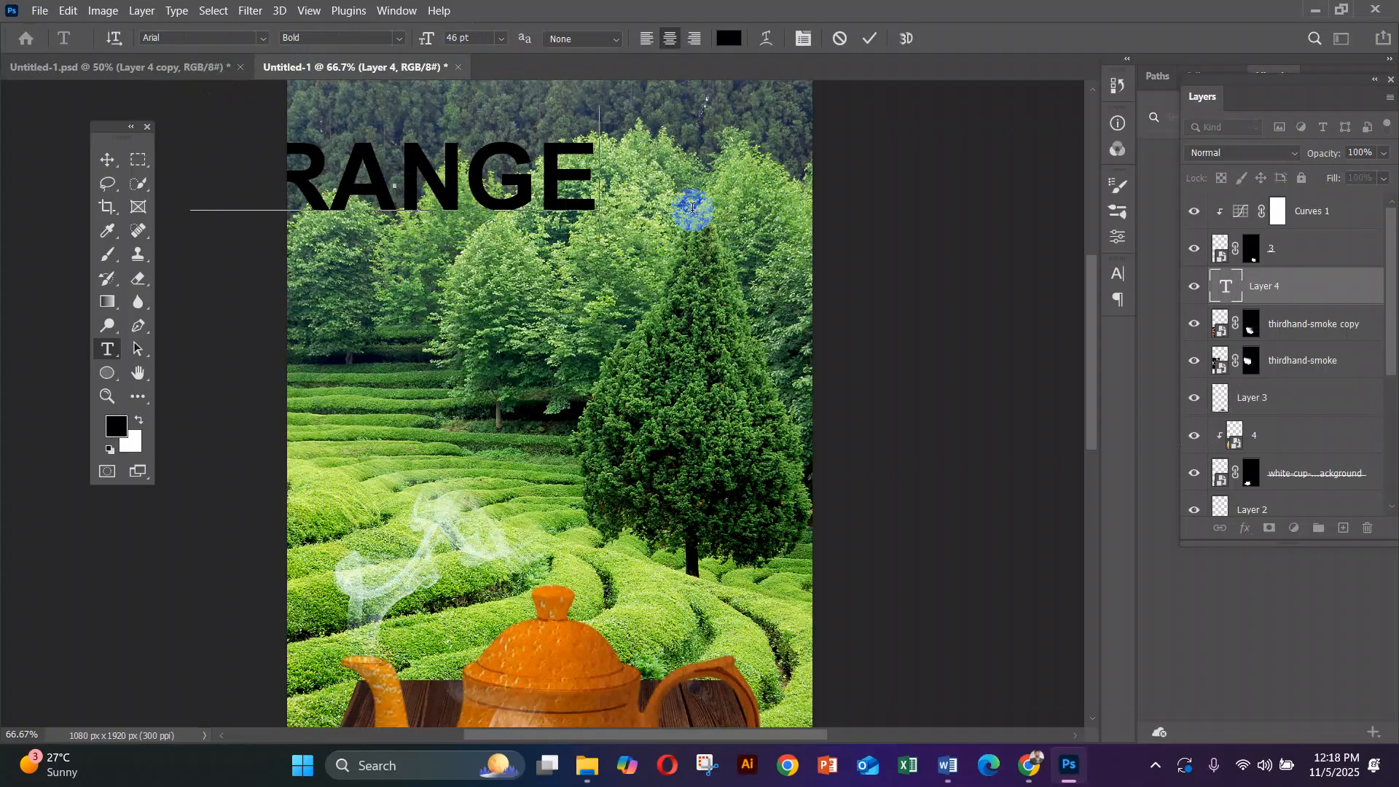
pyautogui.press('Return')
pyautogui.write('TEA')
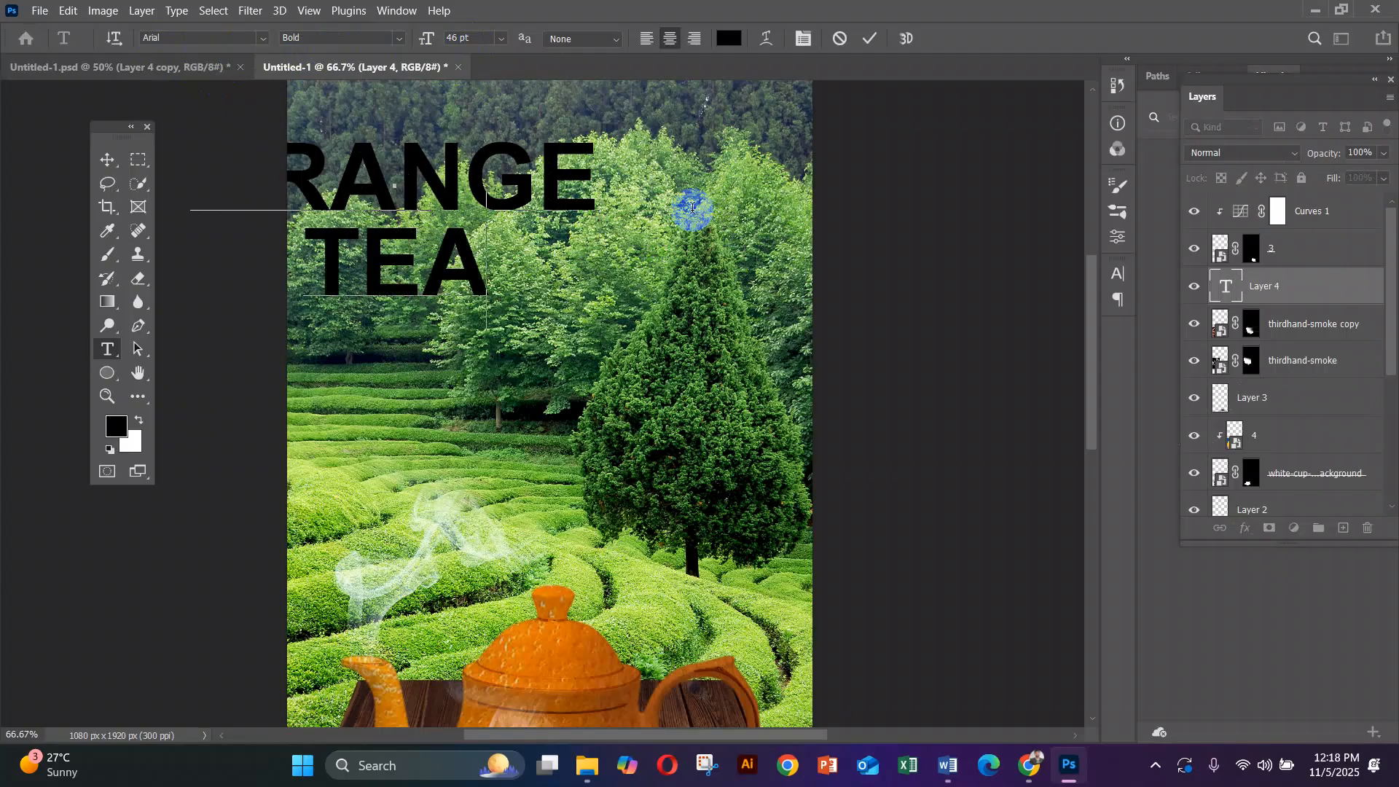
# Move the ORANGE TEA title so it sits horizontally centred near the upper edge of the canvas.
pyautogui.click(108, 160)
pyautogui.moveTo(487, 198); pyautogui.dragTo(640, 189)
pyautogui.scroll(2, 660, 250)
# Compare the title colour with the sample, and recolour the ORANGE TEA text with orange #db730b sampled from the teapot.
pyautogui.click(179, 68)
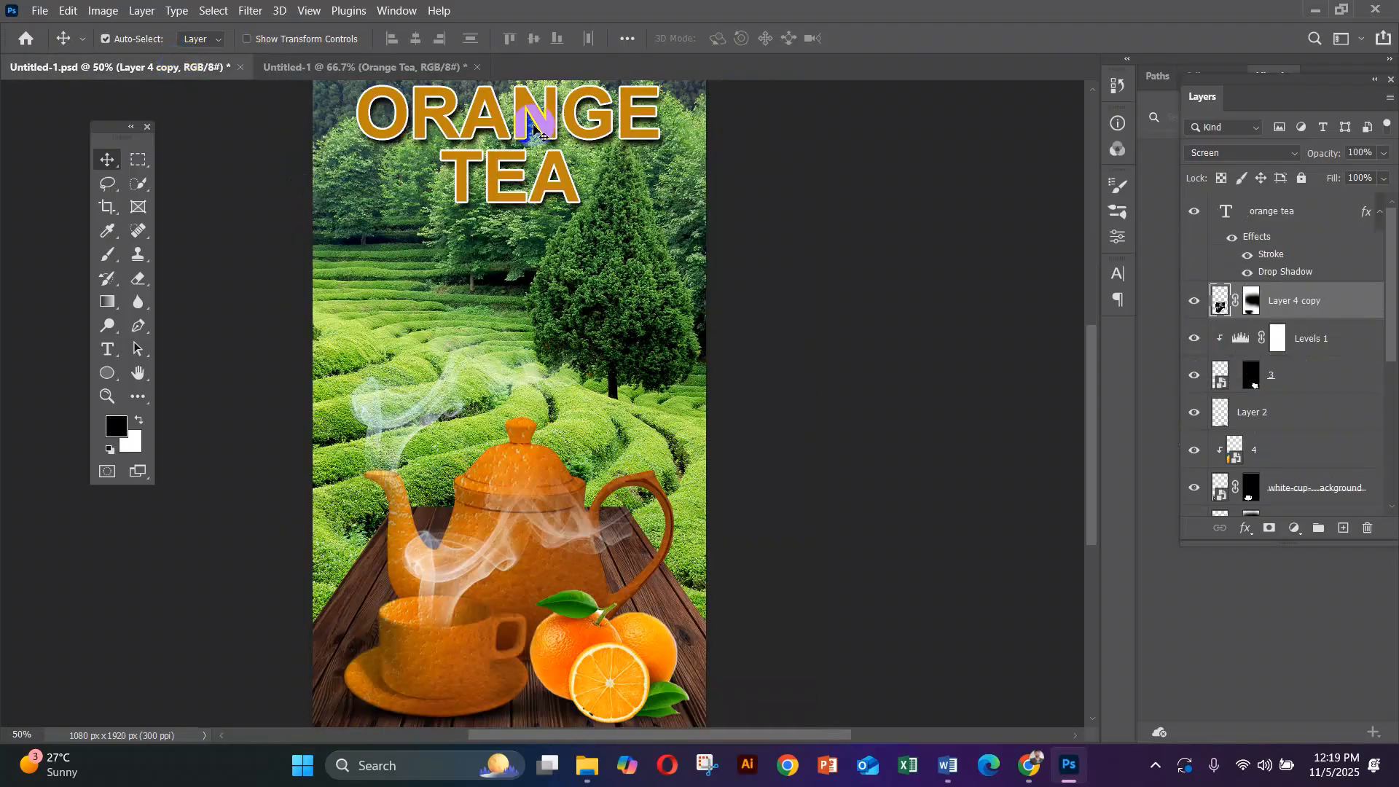
pyautogui.click(394, 69)
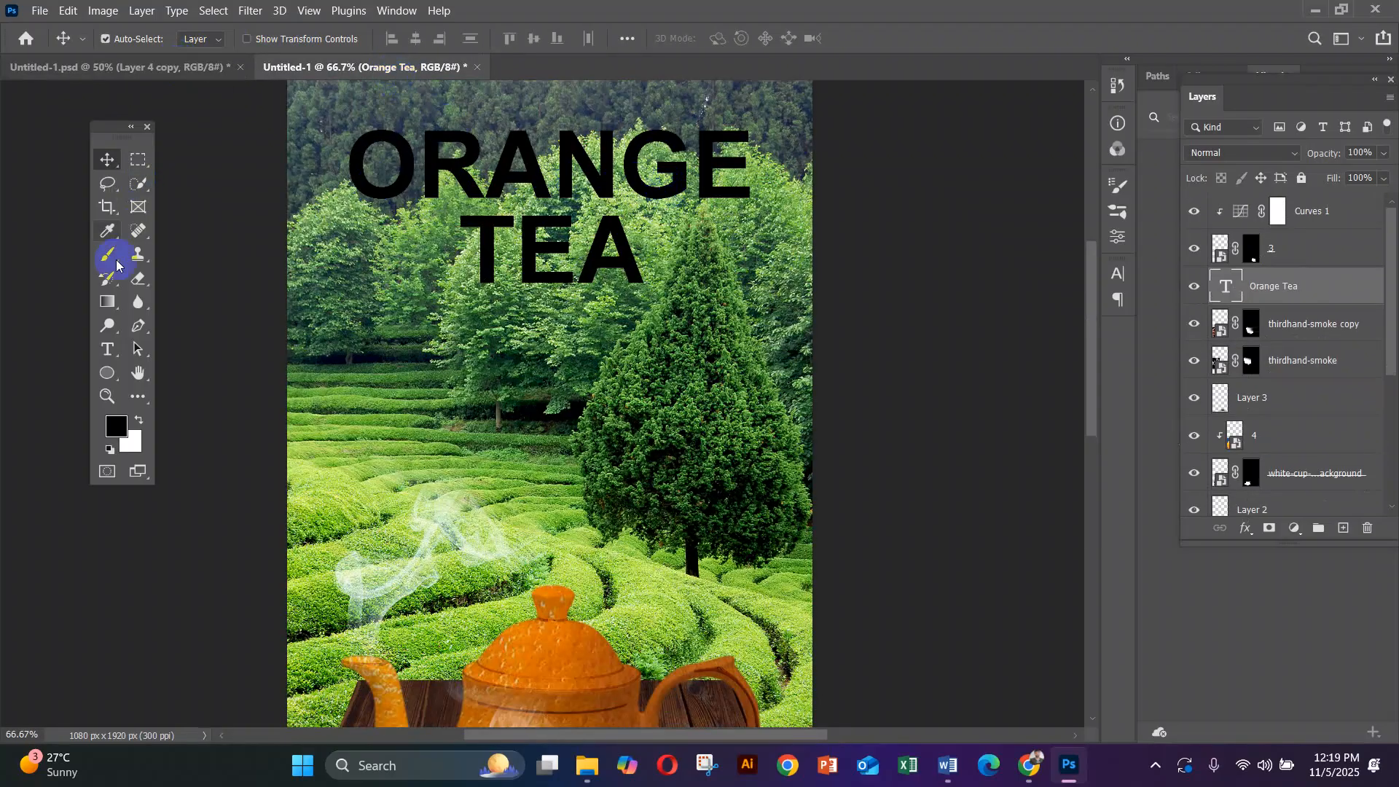
pyautogui.click(109, 348)
pyautogui.click(502, 221)
pyautogui.click(752, 41)
pyautogui.click(736, 38)
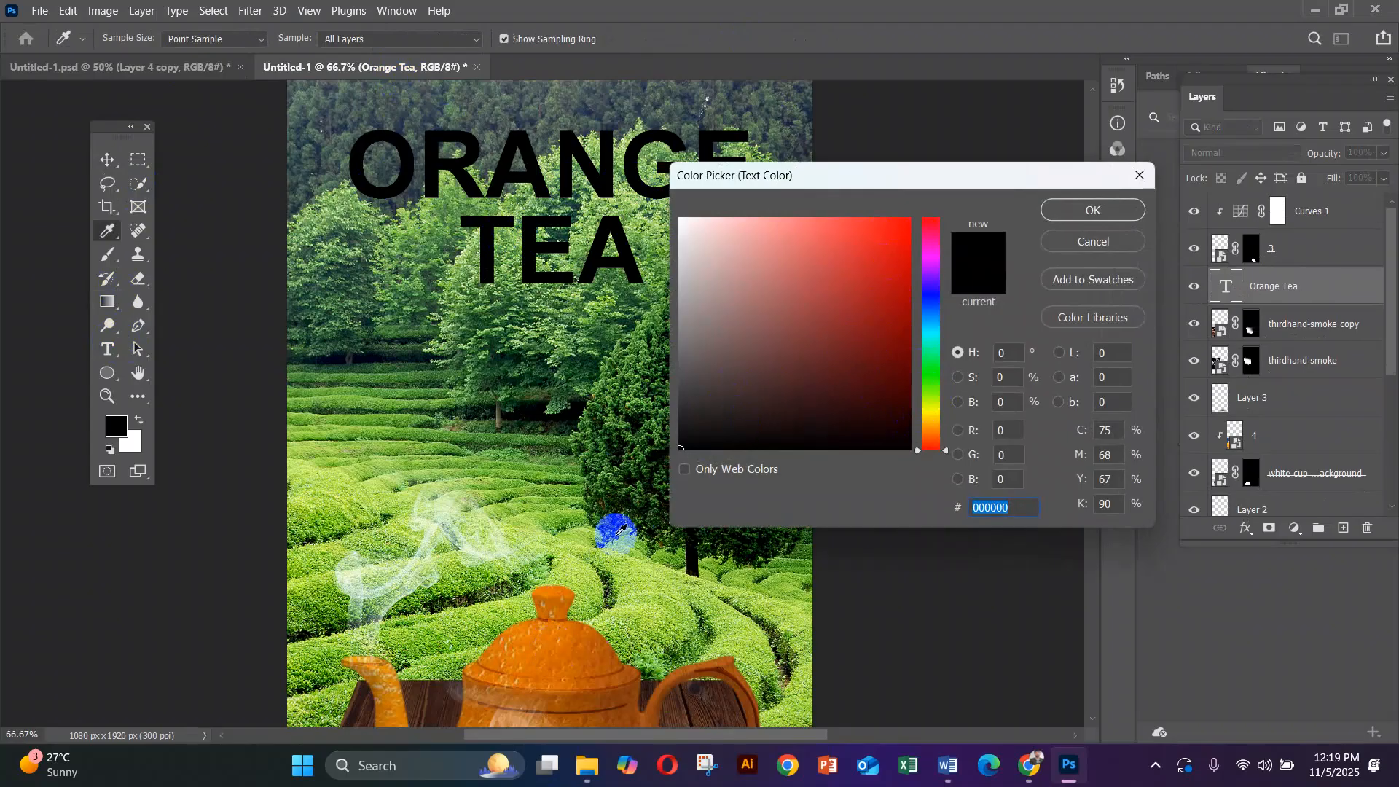
pyautogui.click(571, 638)
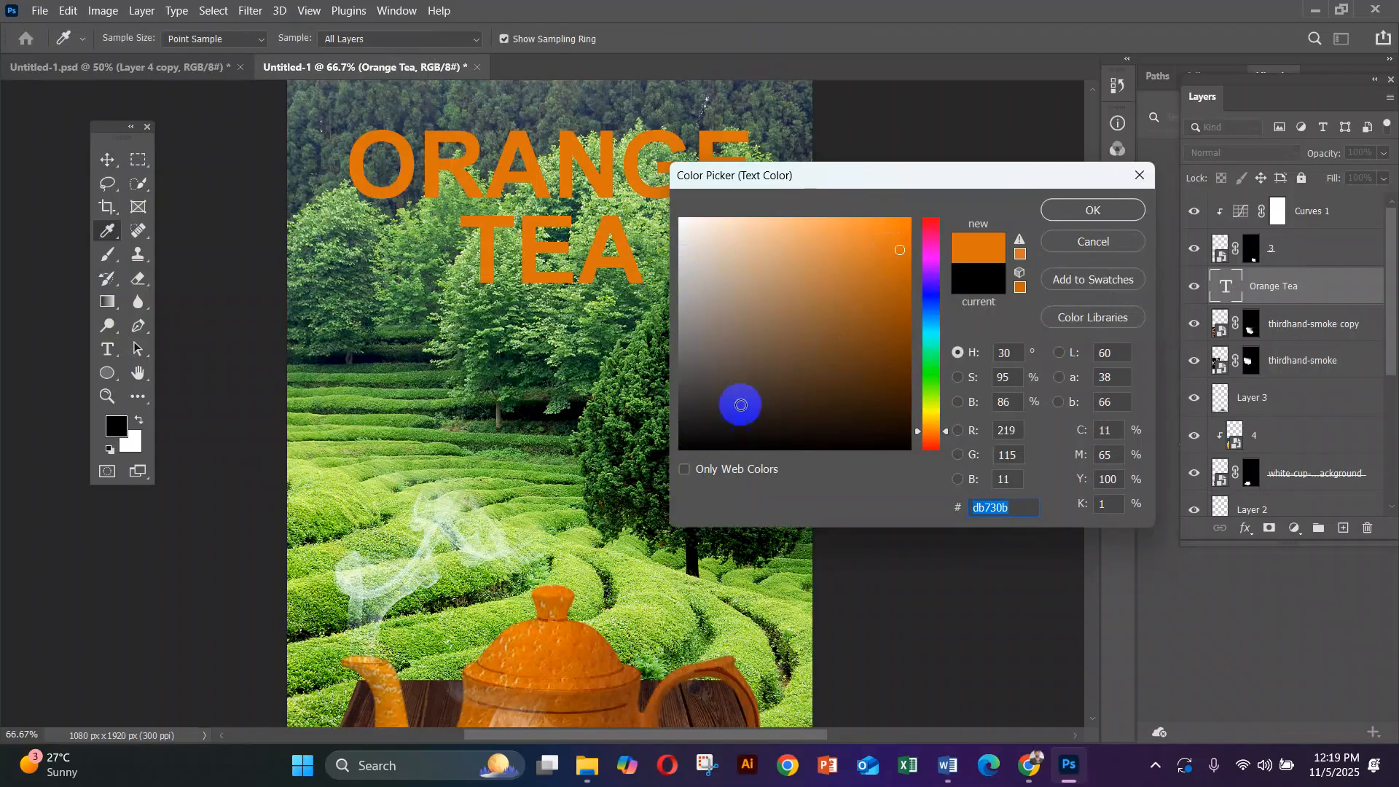
pyautogui.click(1106, 215)
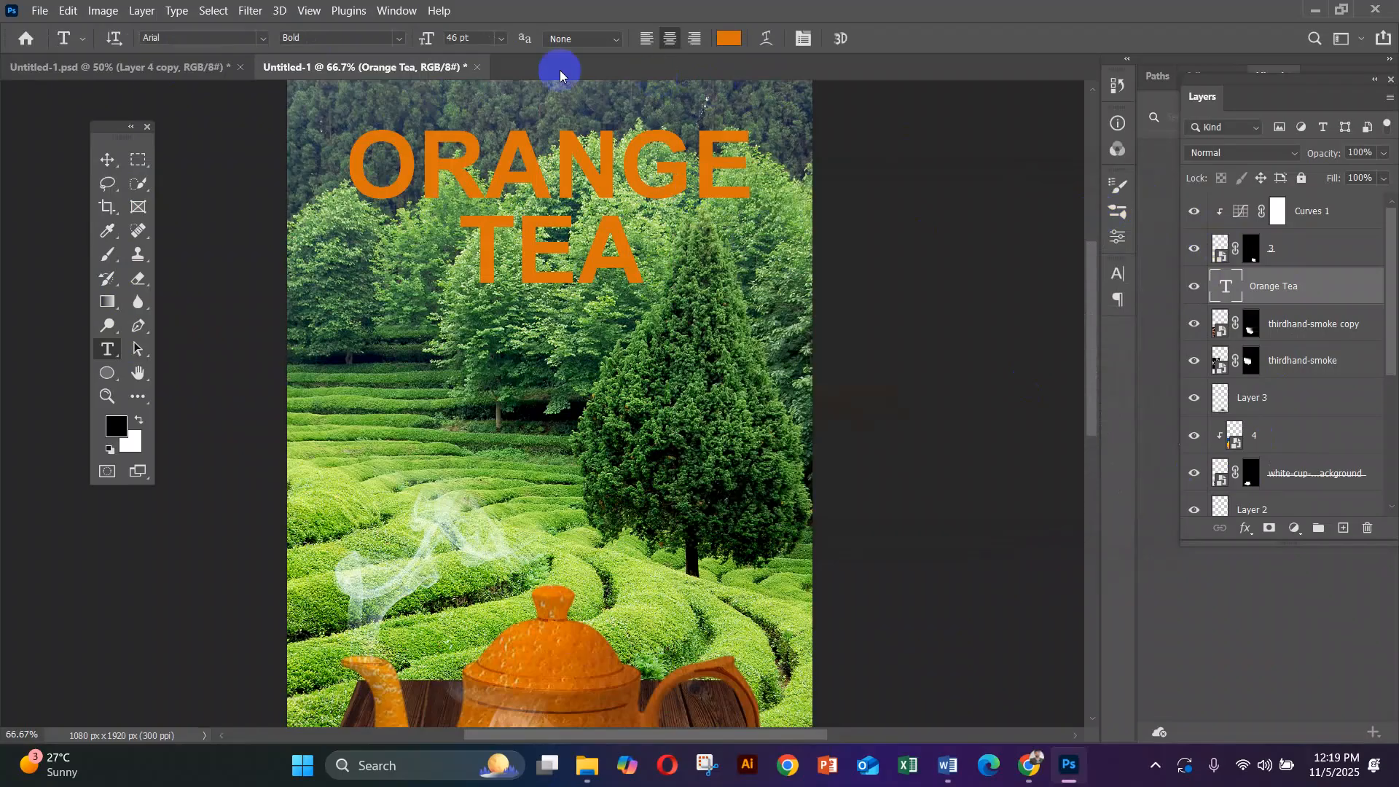
# Check the title effects in the sample, and add a white 8 px outside Stroke to the Orange Tea text layer.
pyautogui.click(107, 160)
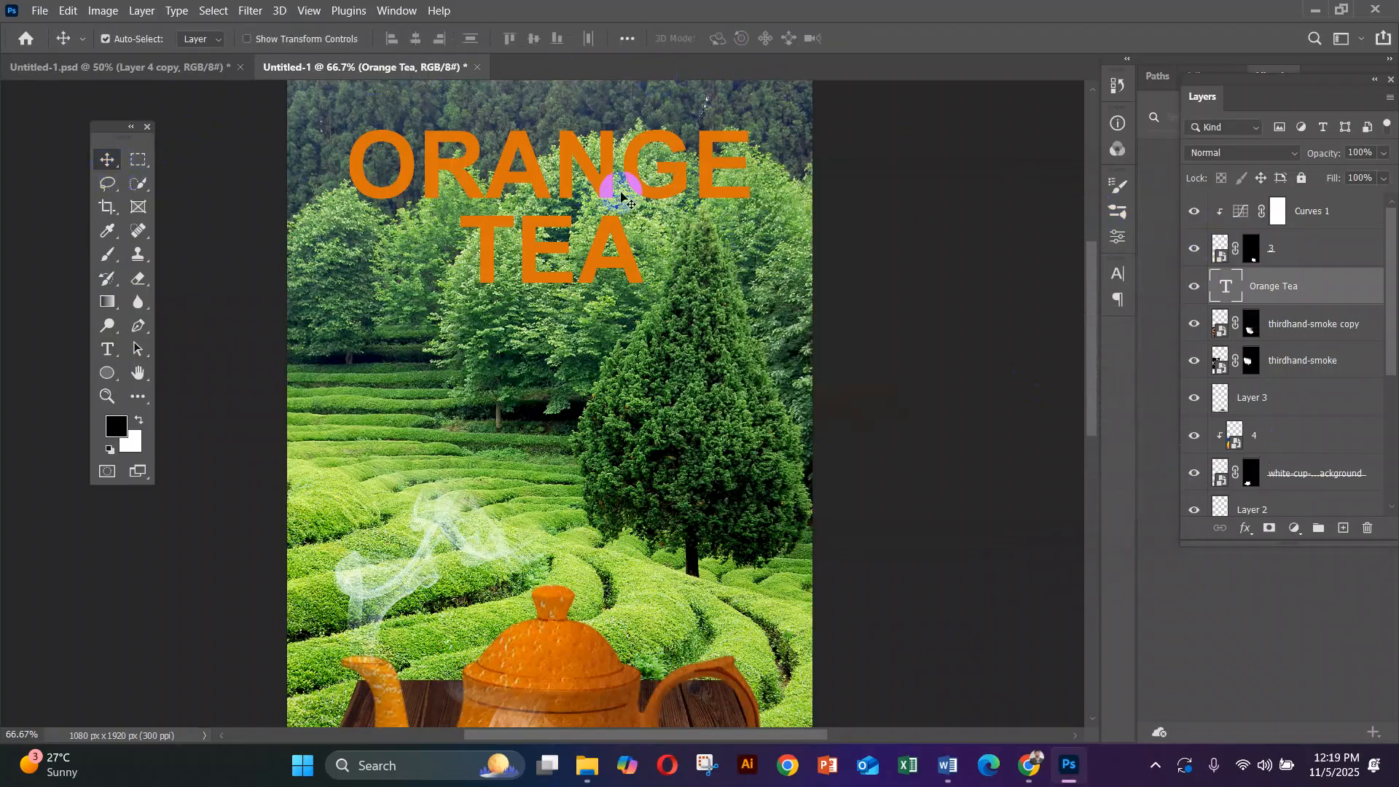
pyautogui.click(166, 69)
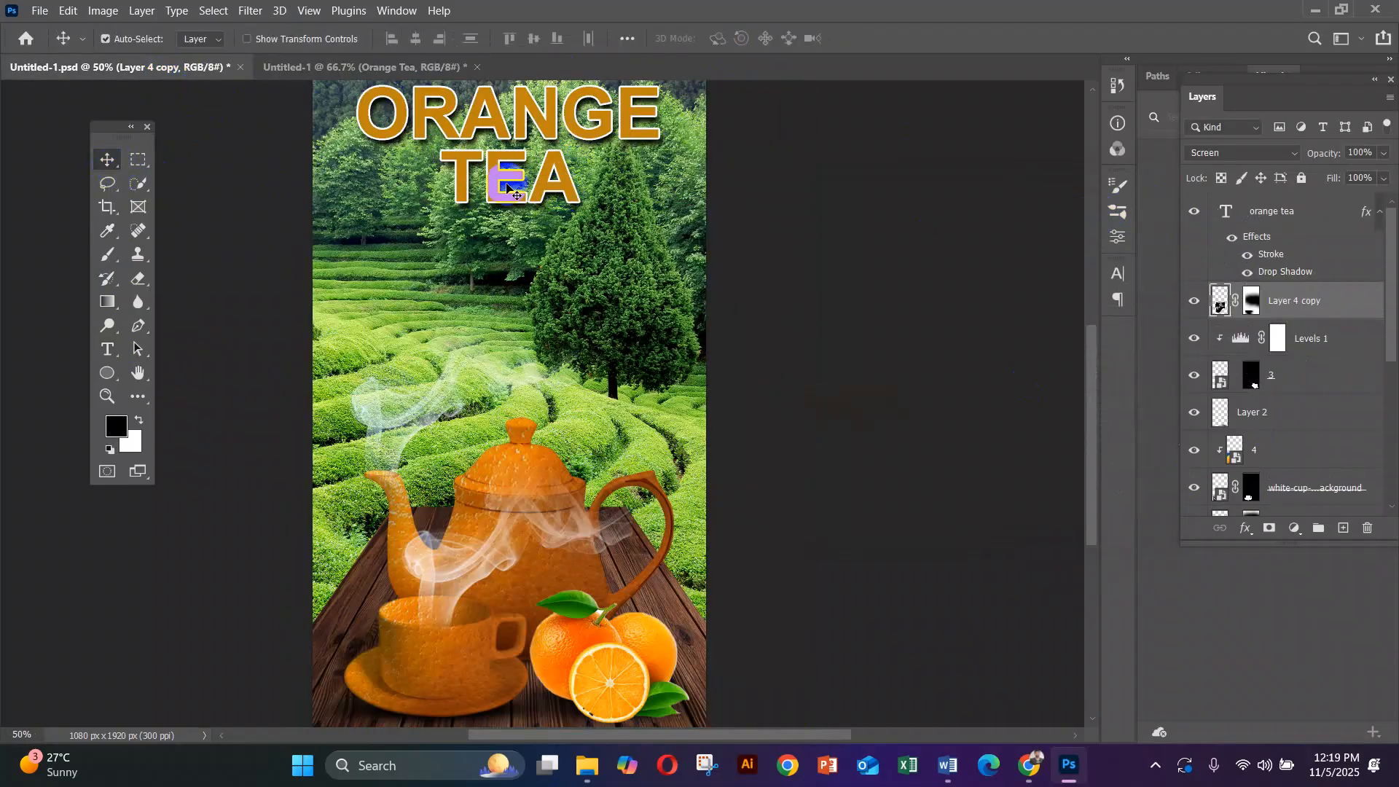
pyautogui.click(370, 69)
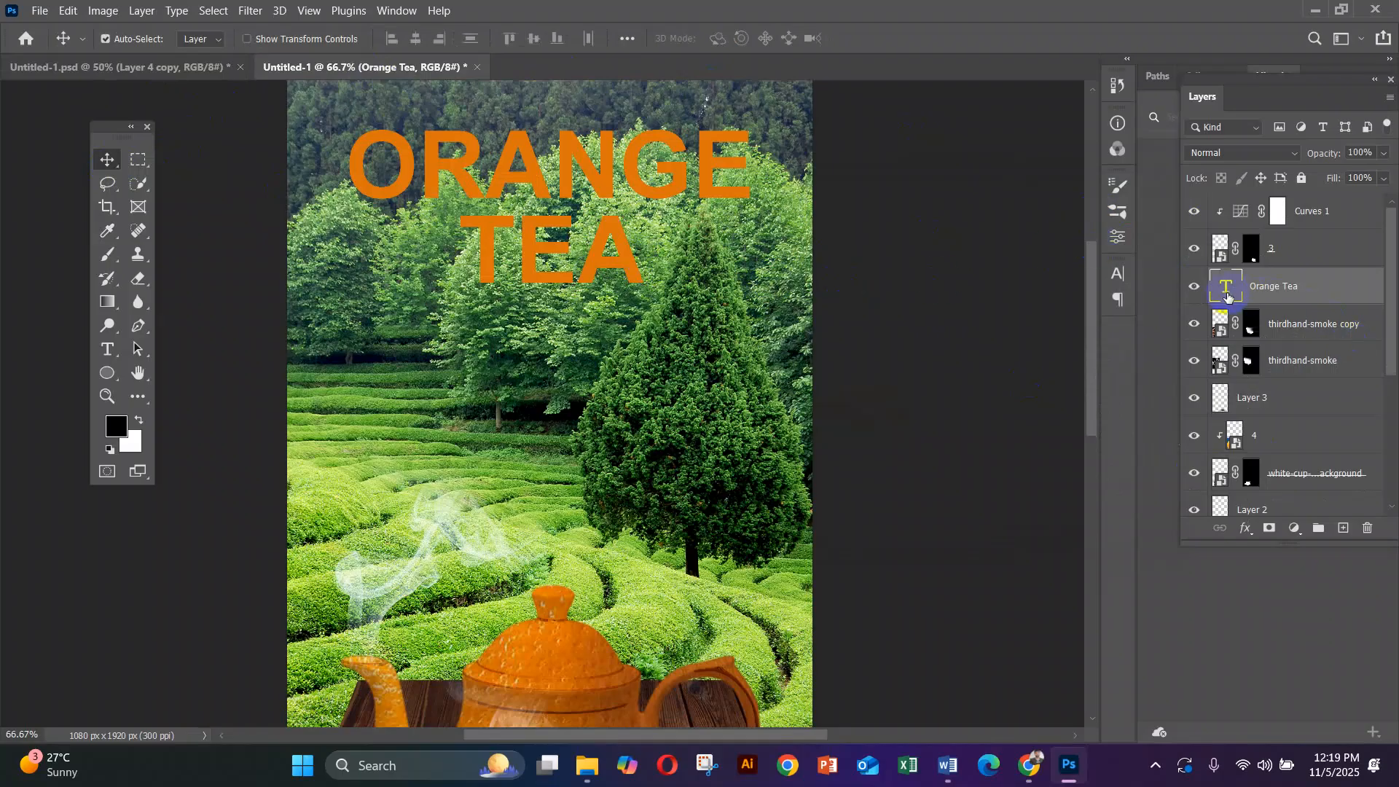
pyautogui.click(1245, 532)
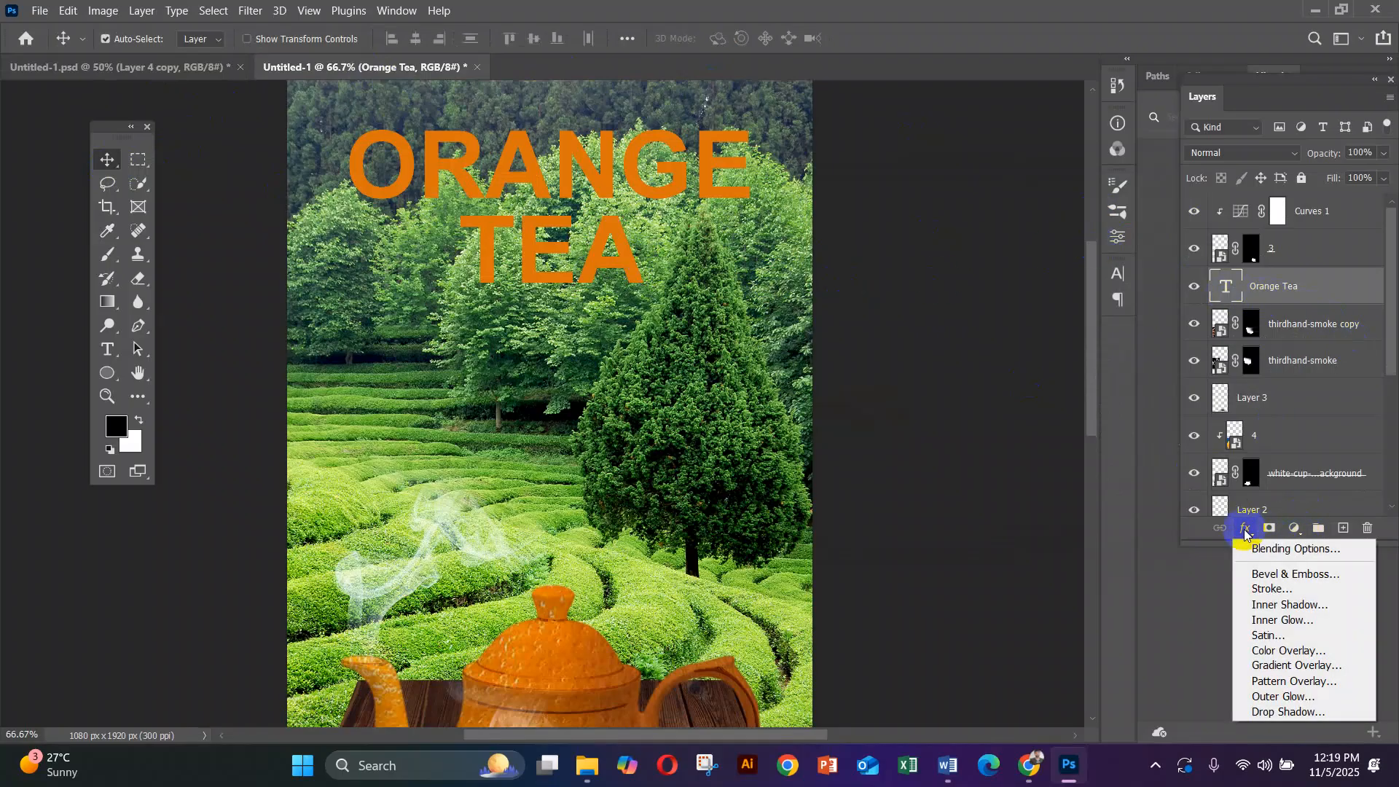
pyautogui.click(1284, 555)
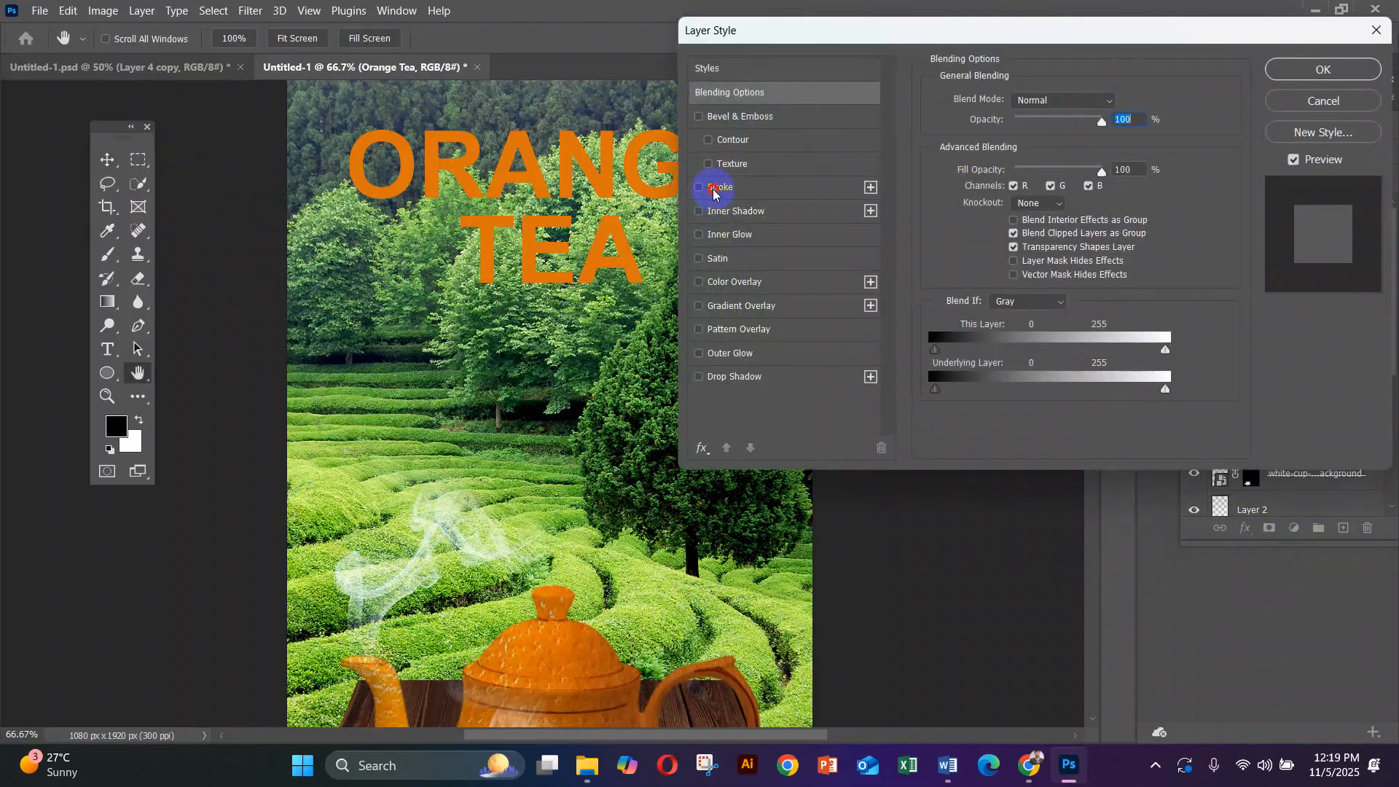
pyautogui.click(713, 188)
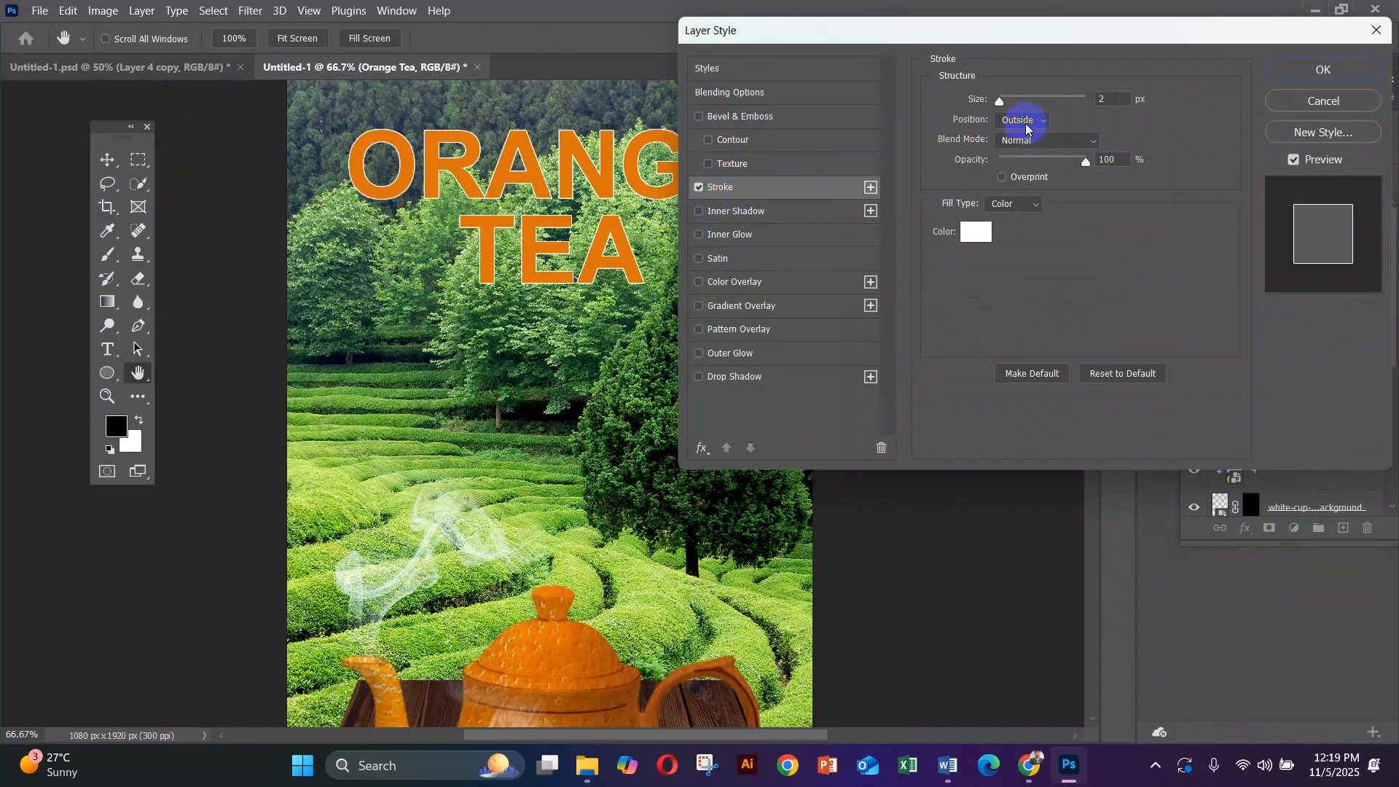
pyautogui.click(1011, 139)
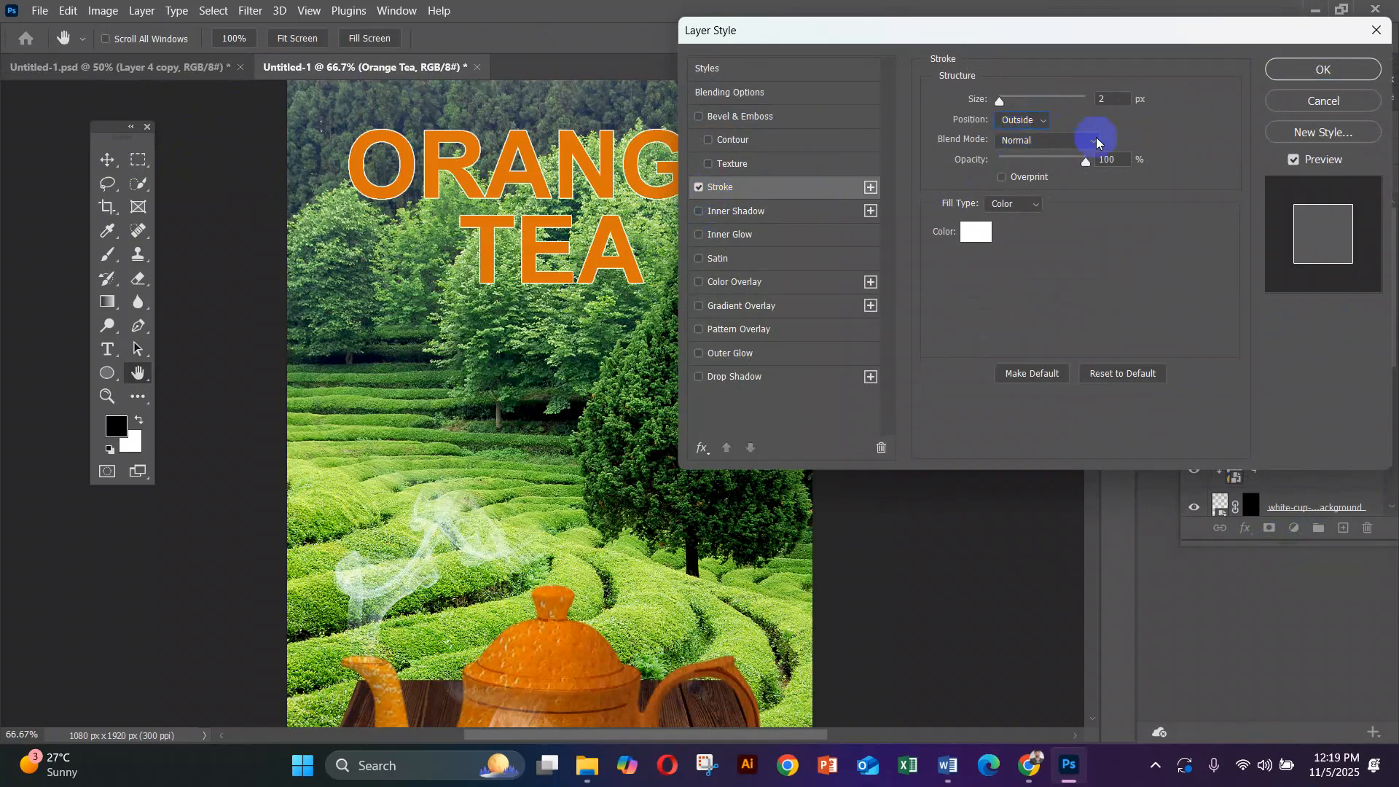
pyautogui.moveTo(998, 102); pyautogui.dragTo(1003, 100)
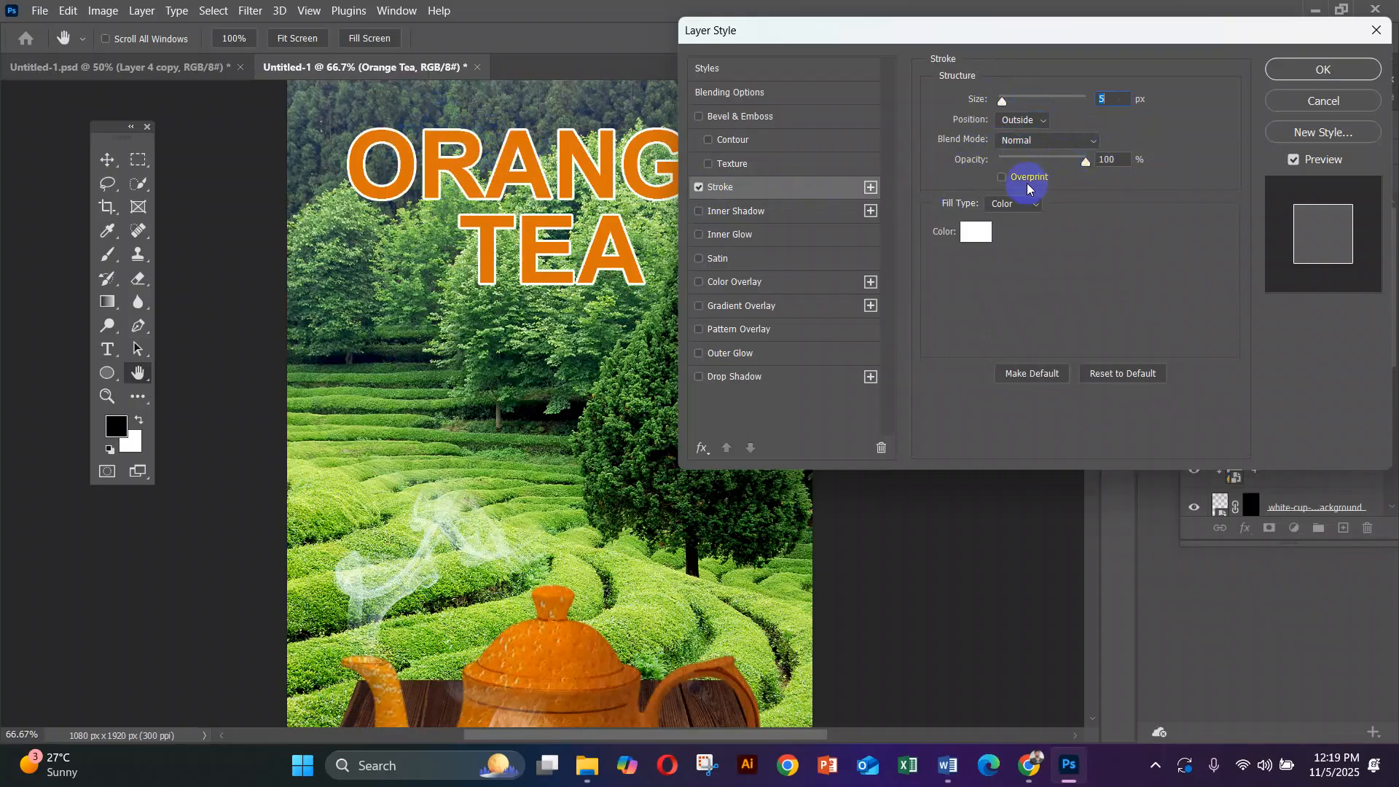
pyautogui.scroll(3, 1107, 102)
pyautogui.scroll(-1, 1108, 100)
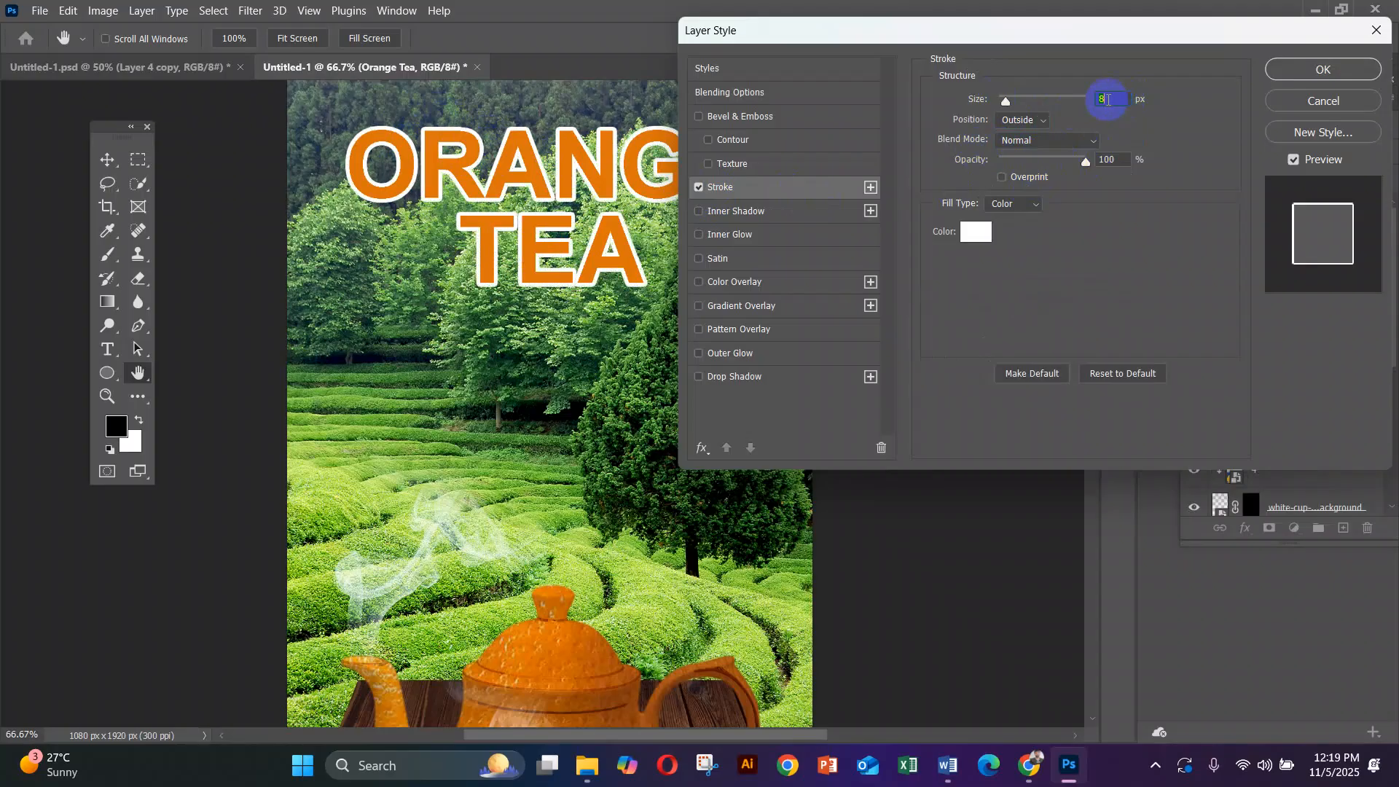
# Add a Drop Shadow to the title with a 155° angle and 36 px distance, and apply the layer style.
pyautogui.click(713, 380)
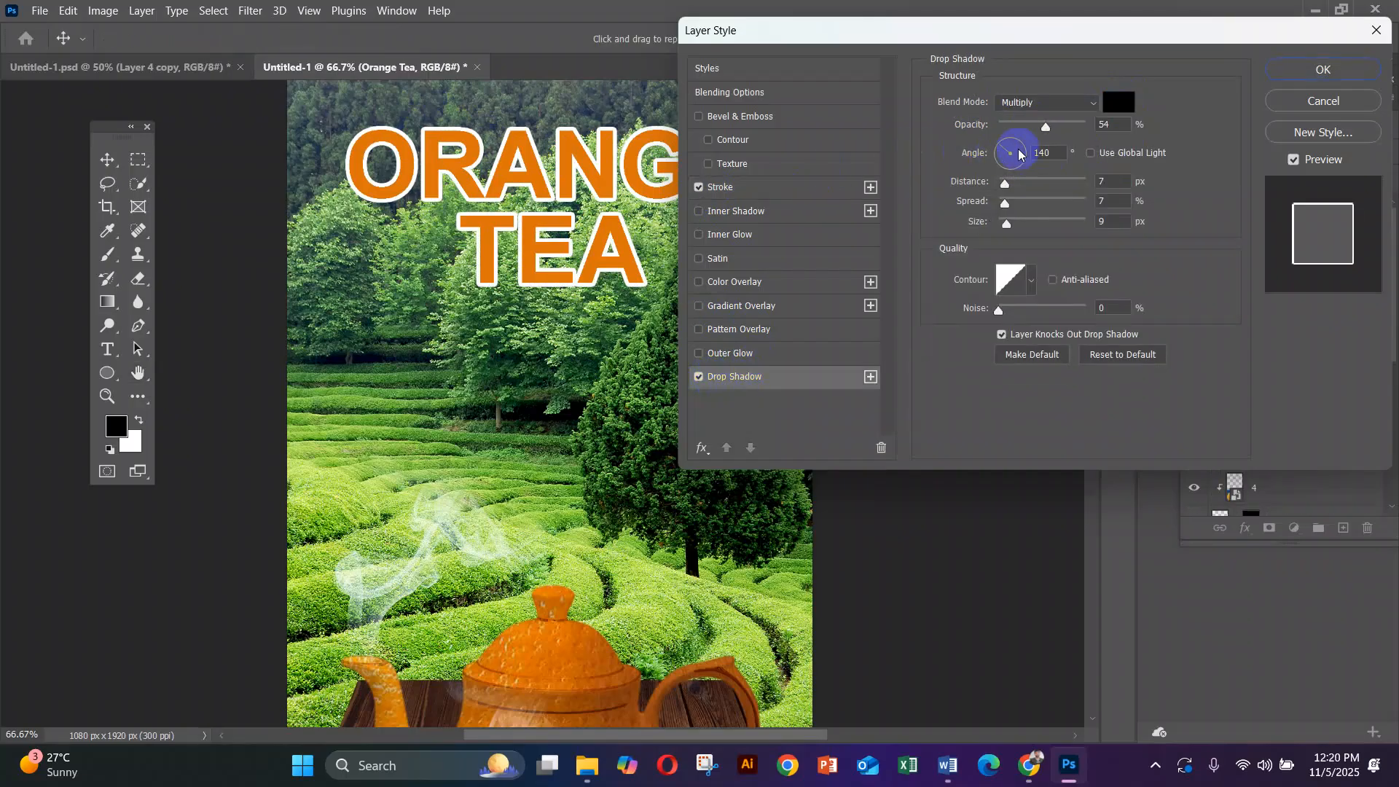
pyautogui.moveTo(601, 290); pyautogui.dragTo(602, 298)
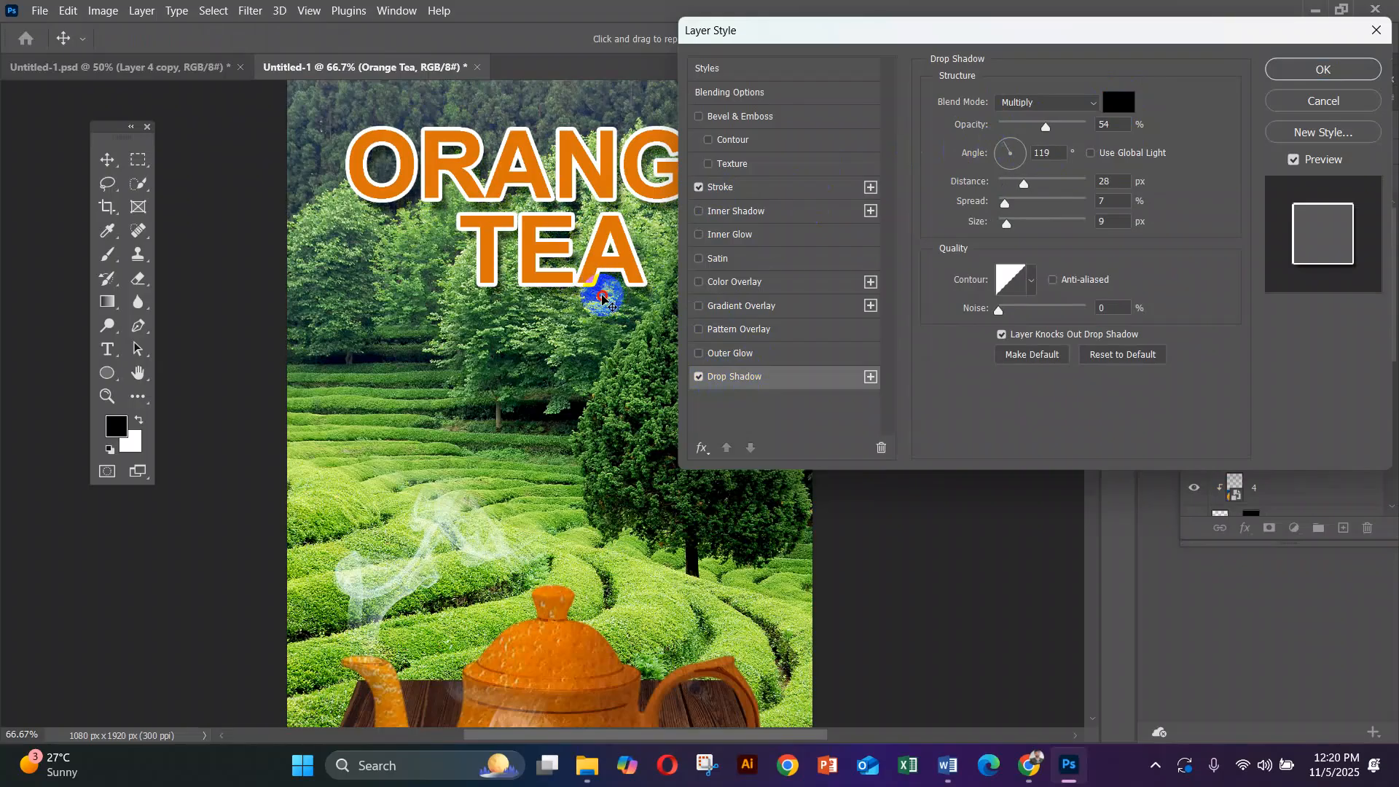
pyautogui.moveTo(614, 300)
pyautogui.mouseDown()
pyautogui.moveTo(531, 406)
pyautogui.moveTo(593, 287)
pyautogui.moveTo(626, 279)
pyautogui.mouseUp()
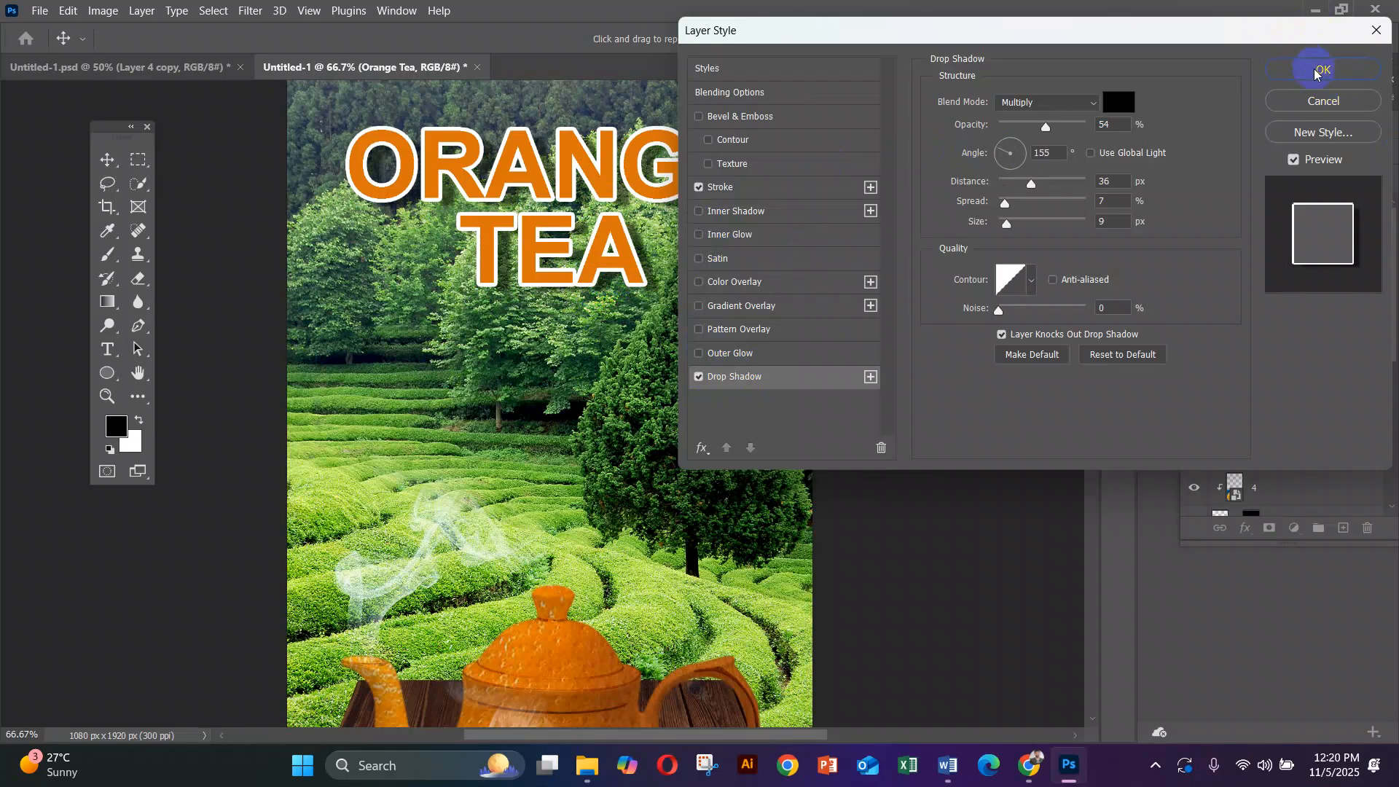
pyautogui.click(1316, 70)
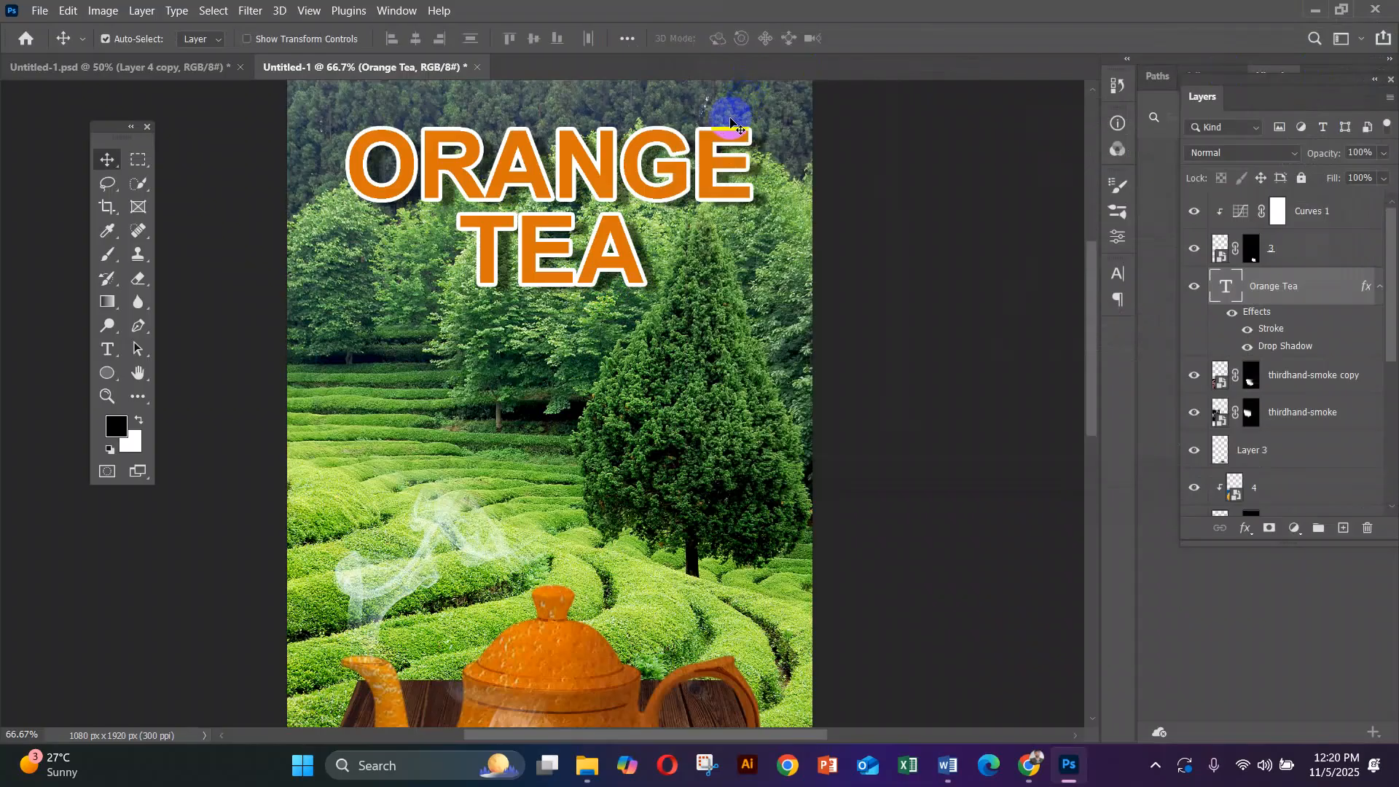
# Review the whole collage with the panels hidden, from the title down to the cup and oranges.
pyautogui.press('Tab')
pyautogui.scroll(-8, 880, 275)
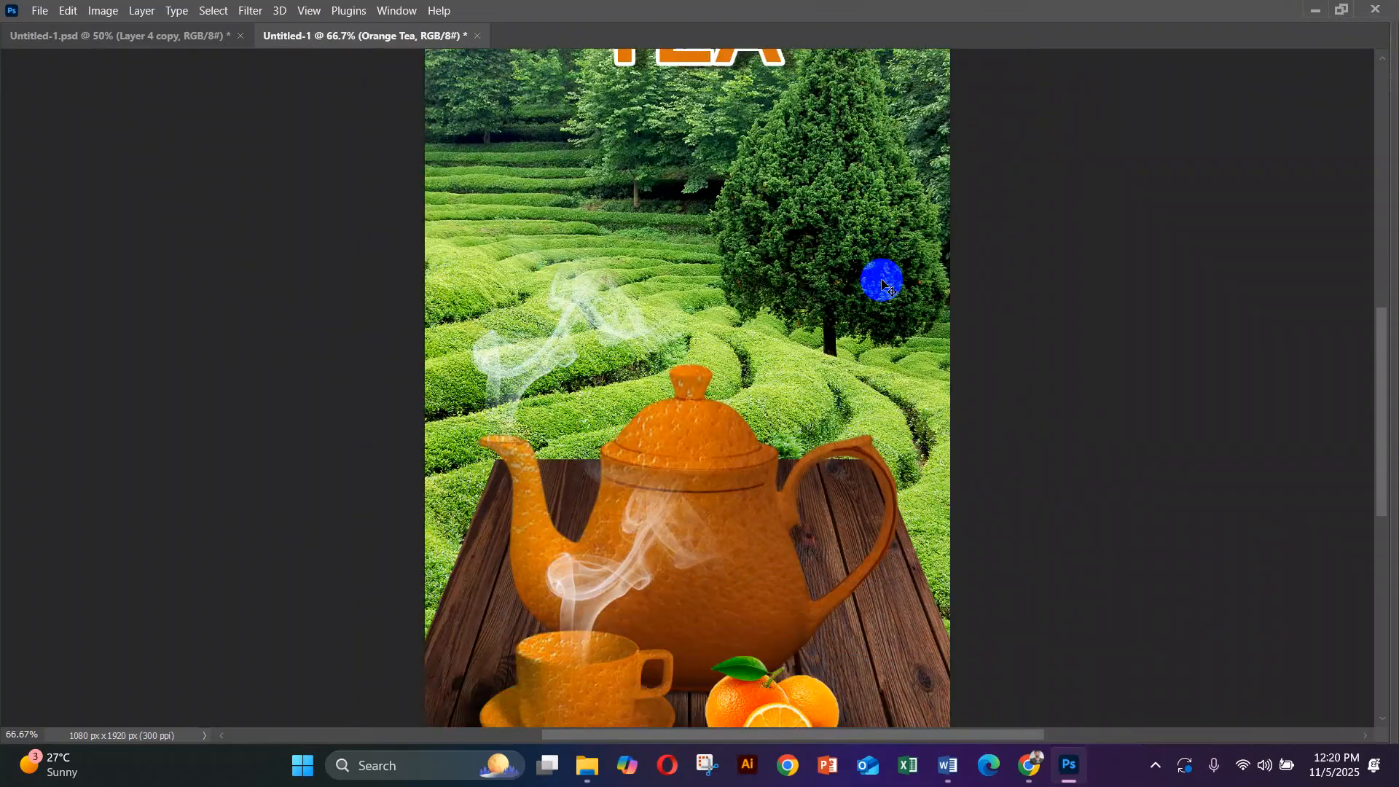
pyautogui.scroll(-1, 881, 282)
pyautogui.scroll(5, 883, 277)
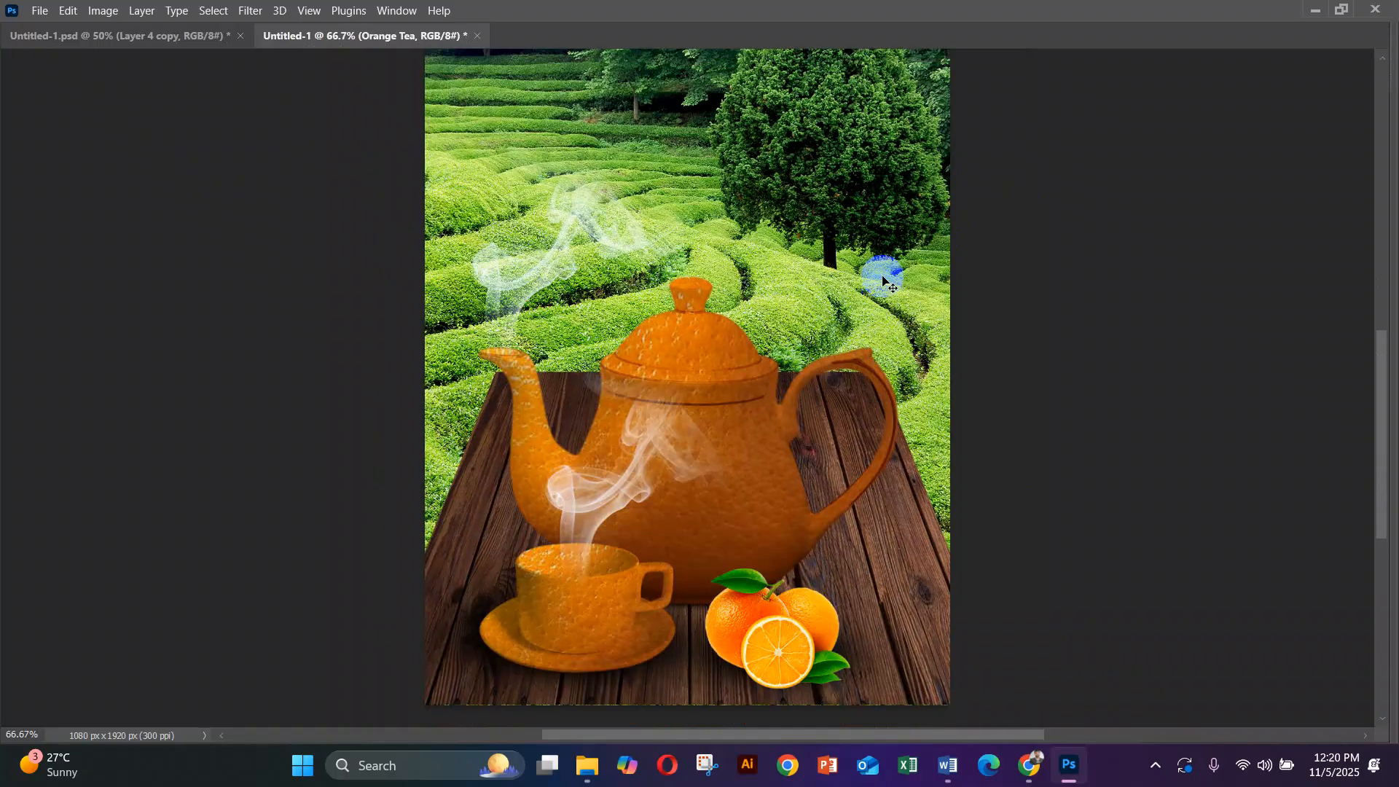
pyautogui.scroll(2, 665, 234)
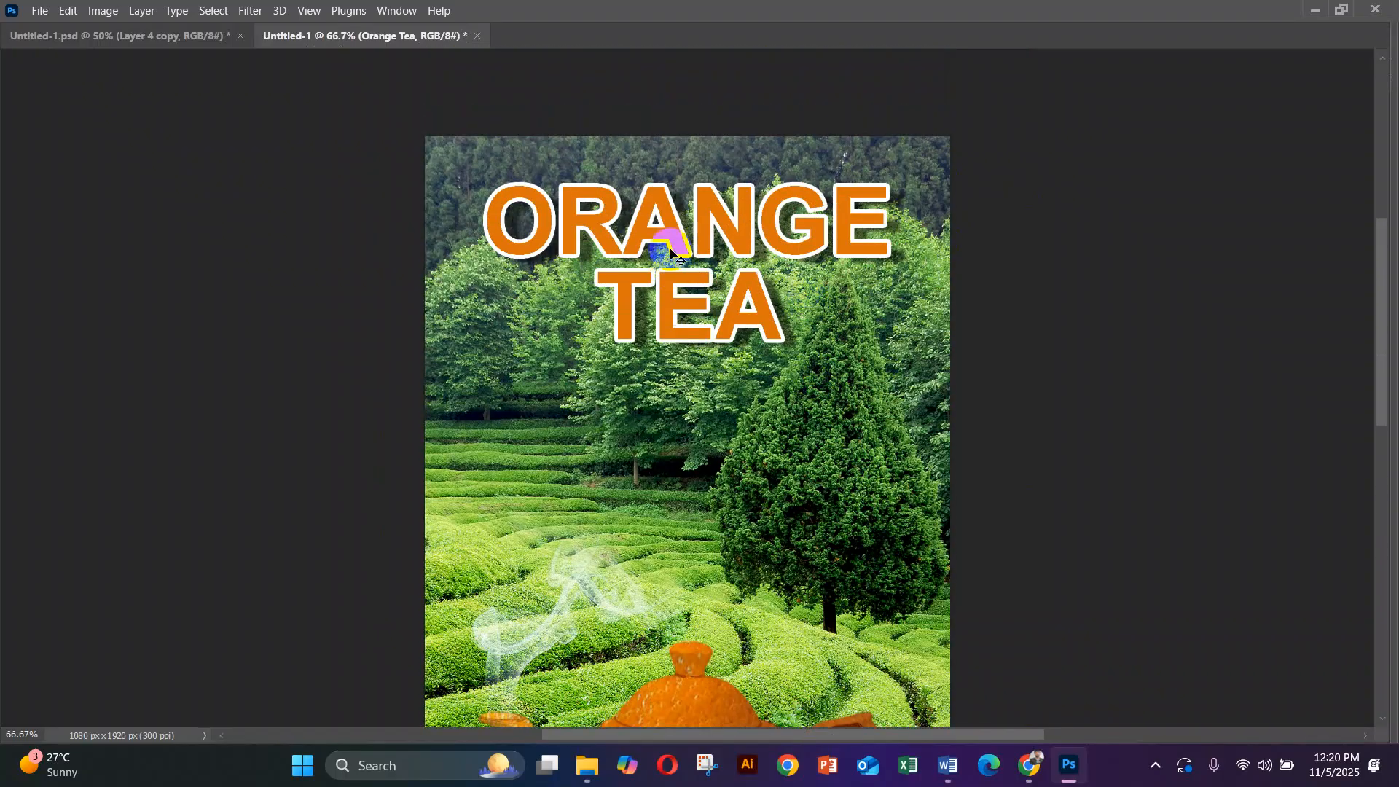
pyautogui.scroll(-2, 668, 234)
pyautogui.scroll(-4, 663, 243)
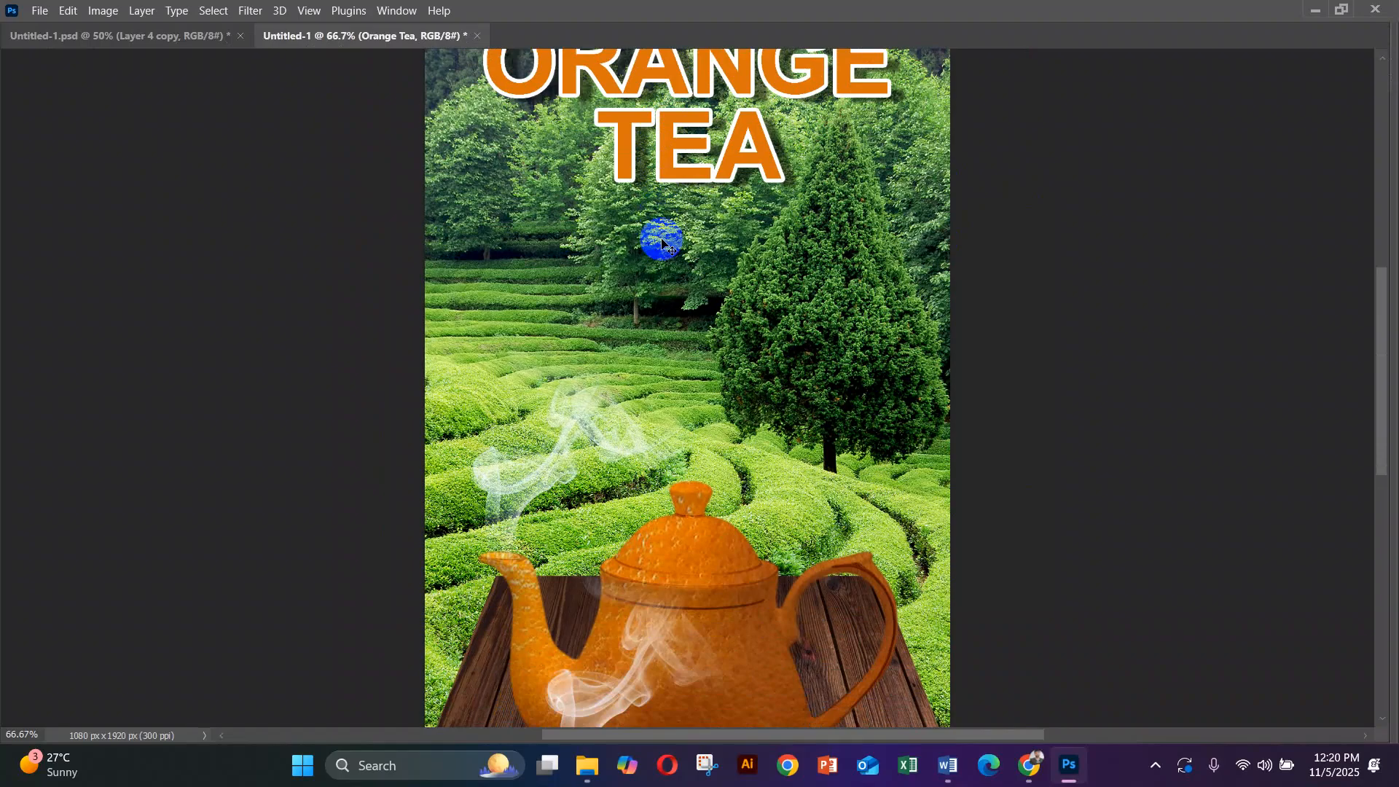
pyautogui.scroll(-3, 667, 242)
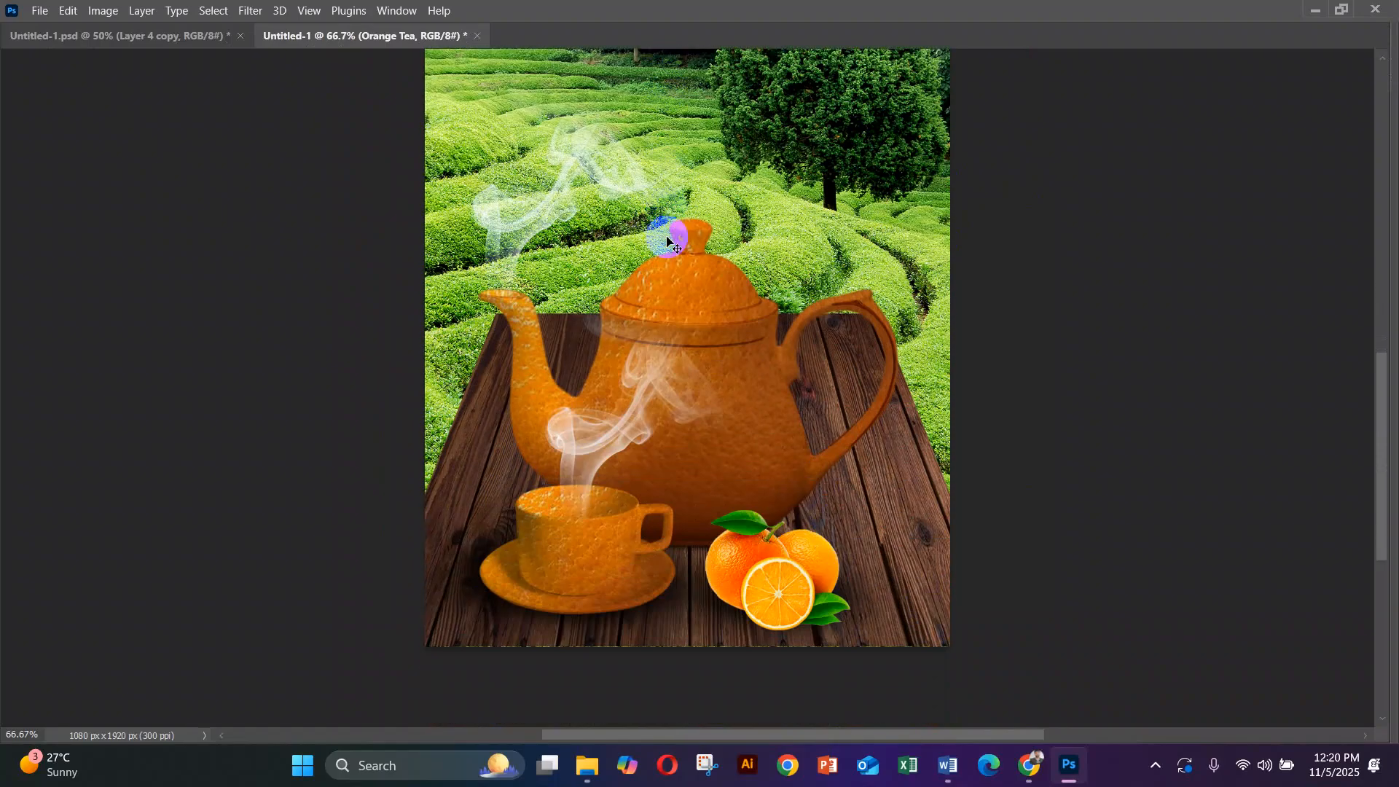